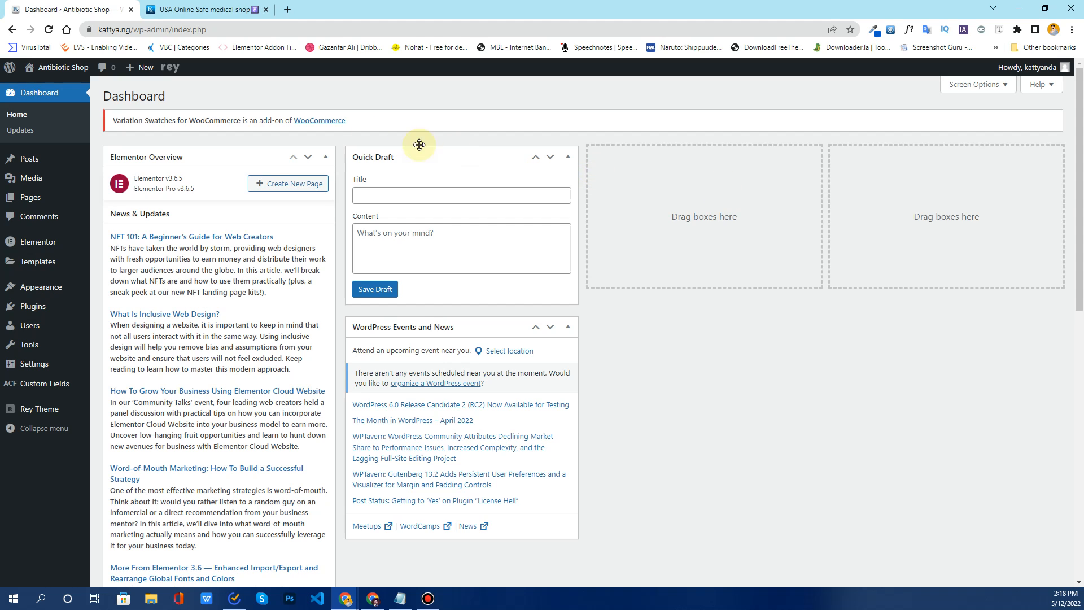
- Search the directory of new plugins for wooCommerce
{"action": "mouse_move", "coordinate": [30, 313]}
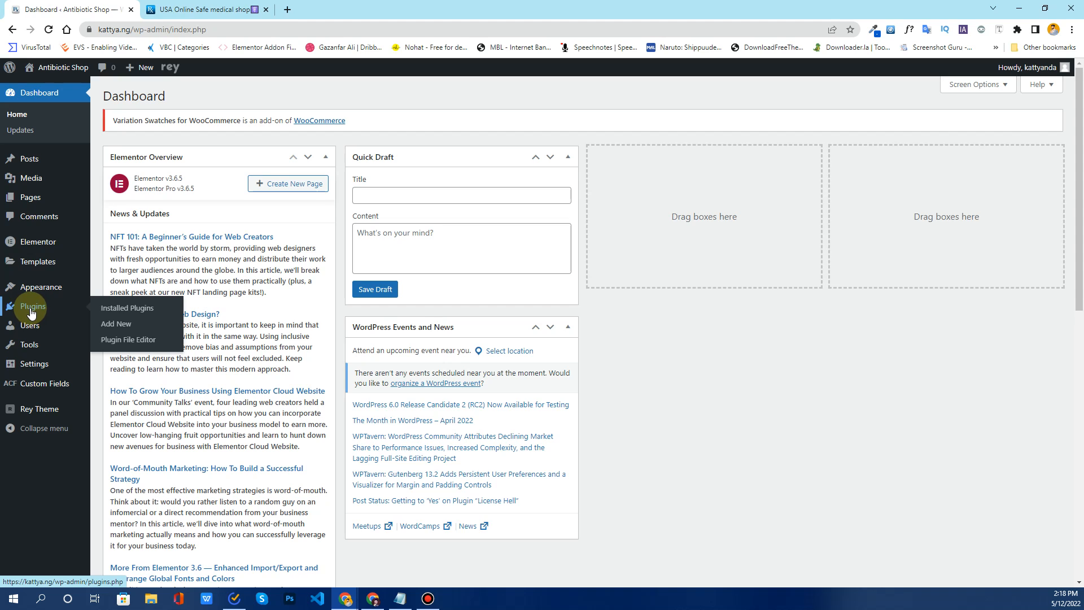
{"action": "left_click", "coordinate": [115, 324]}
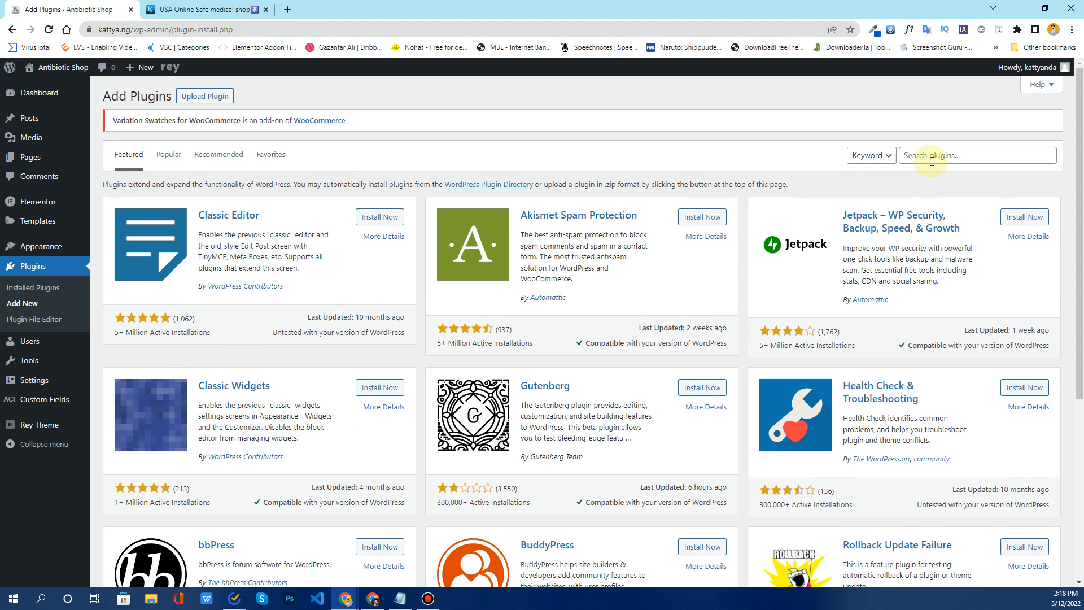
{"action": "left_click", "coordinate": [928, 156]}
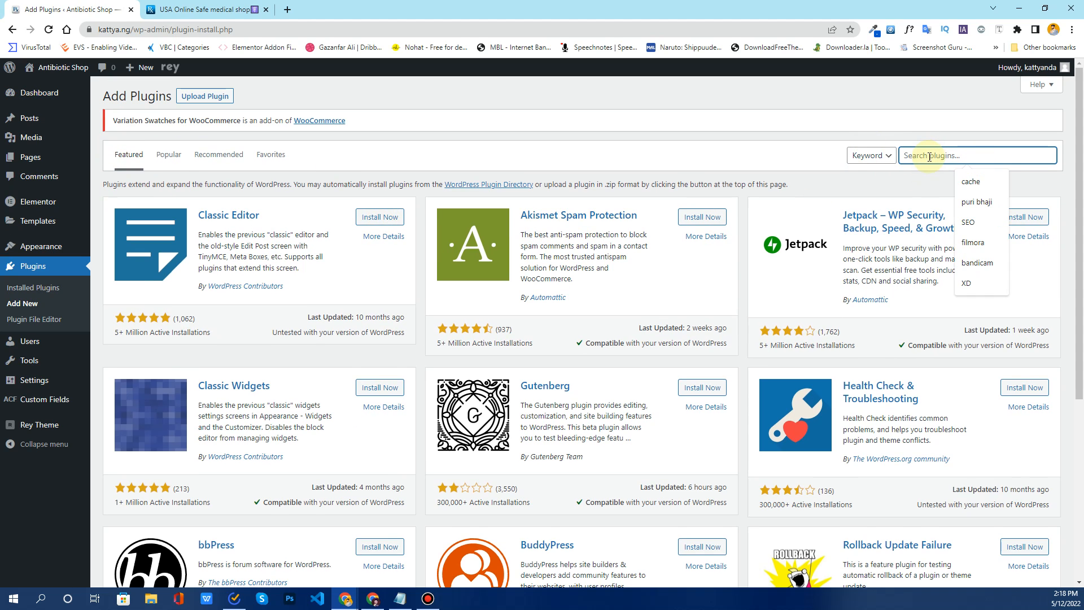
{"action": "type", "text": "wooCome"}
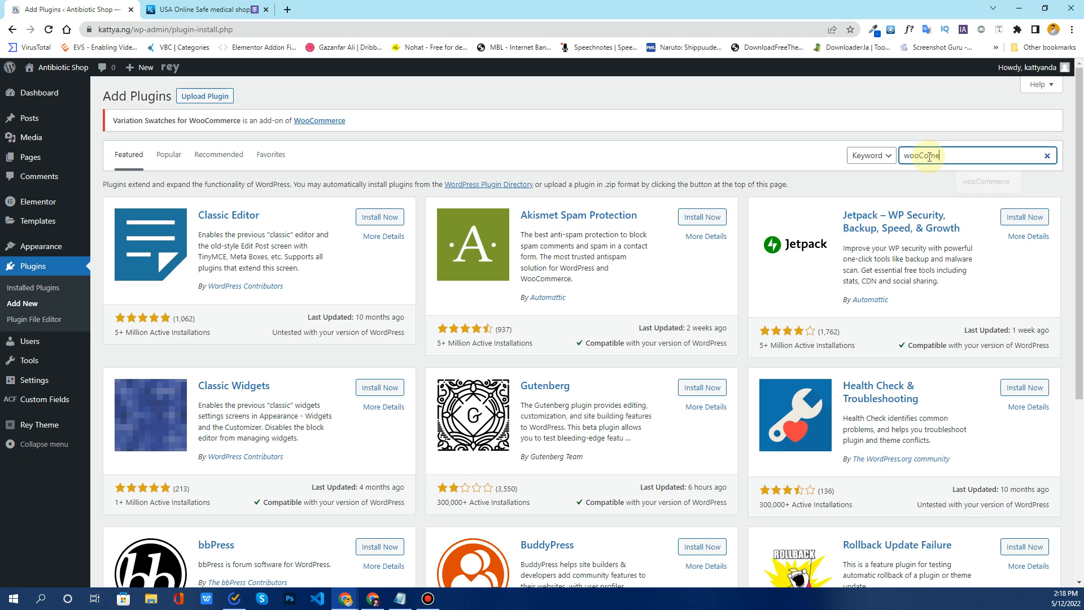
{"action": "key", "text": "BackSpace"}
{"action": "type", "text": "m"}
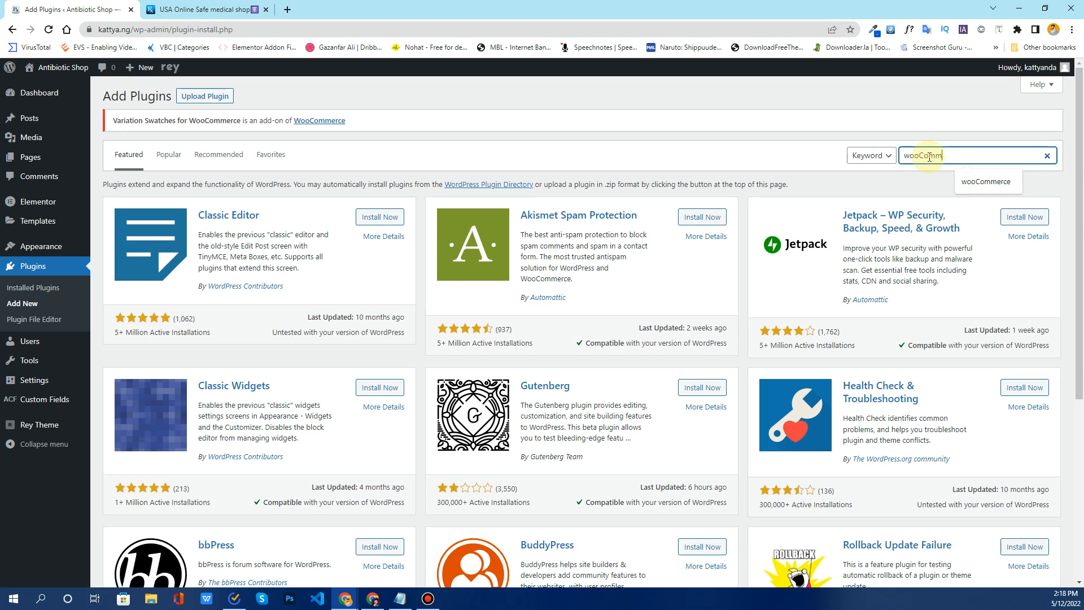
{"action": "type", "text": "erce"}
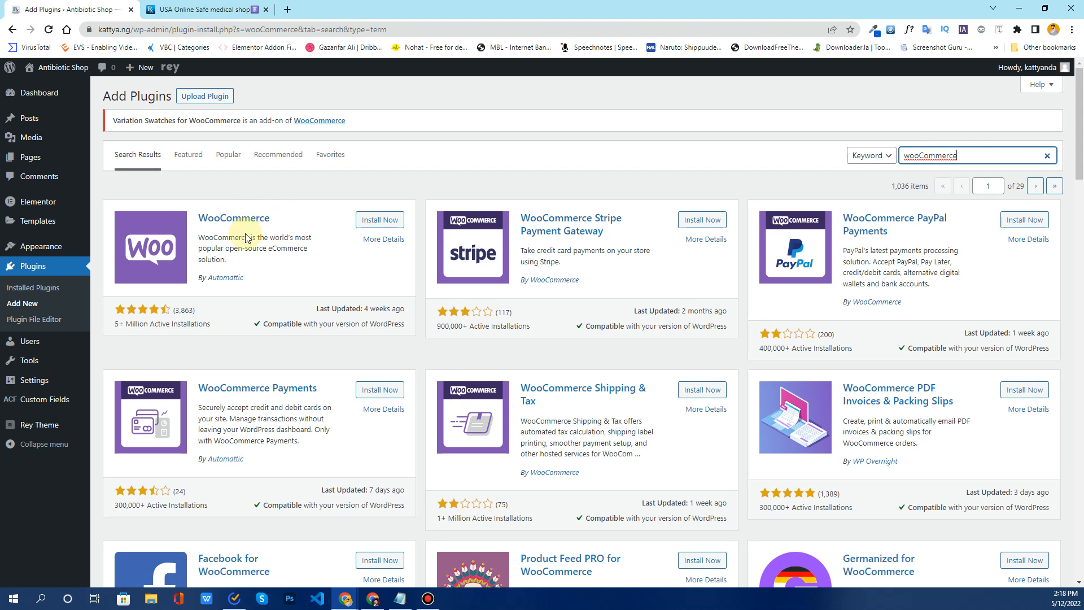
- Install and activate the WooCommerce plugin by Automattic, and dismiss the activation notice
{"action": "left_click", "coordinate": [395, 223]}
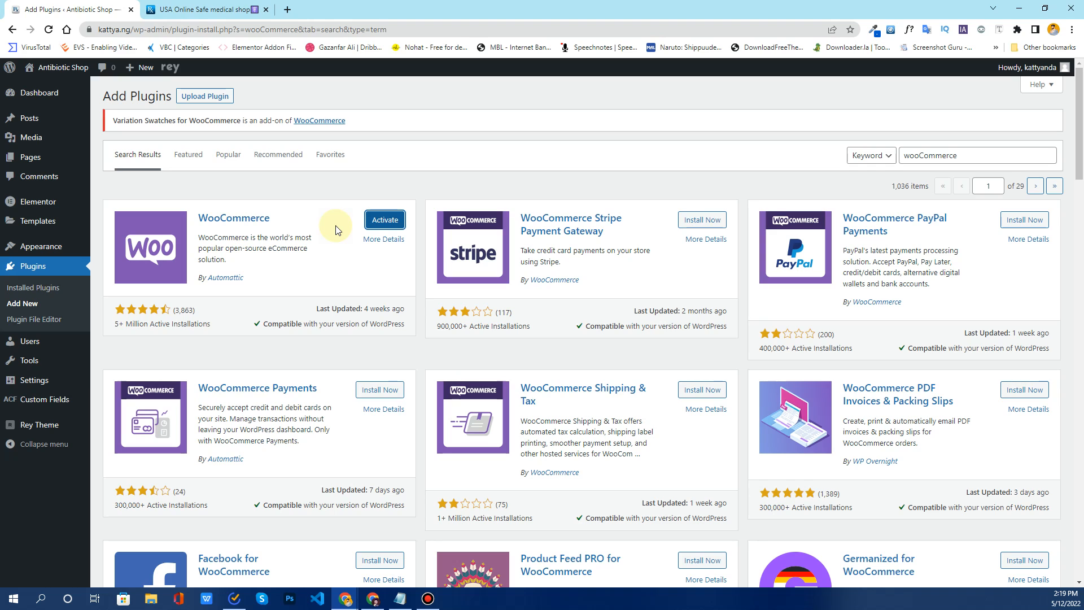
{"action": "left_click", "coordinate": [382, 224]}
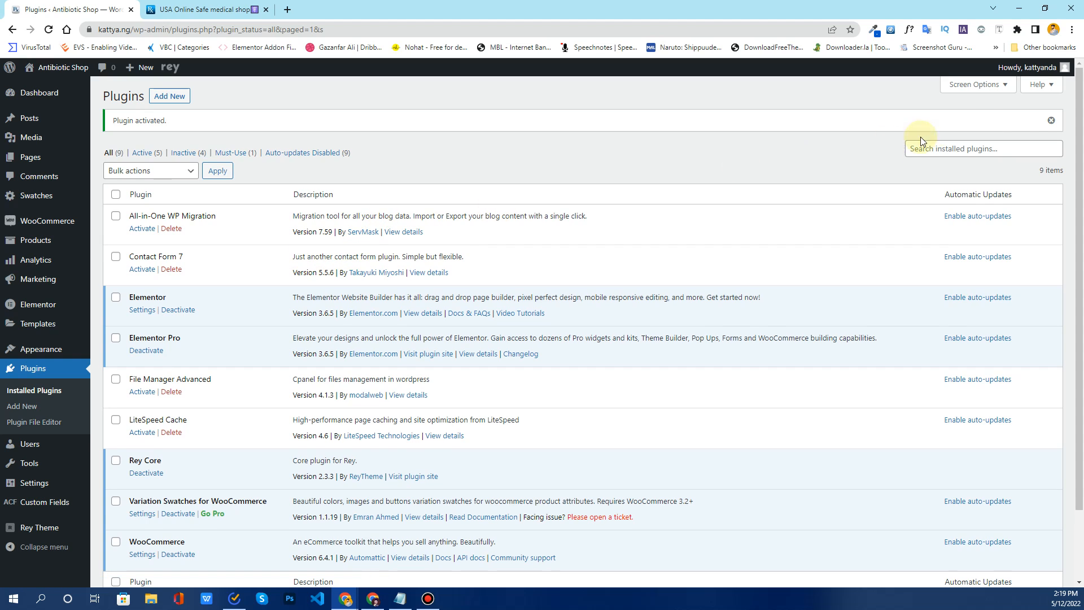
{"action": "left_click", "coordinate": [1050, 122]}
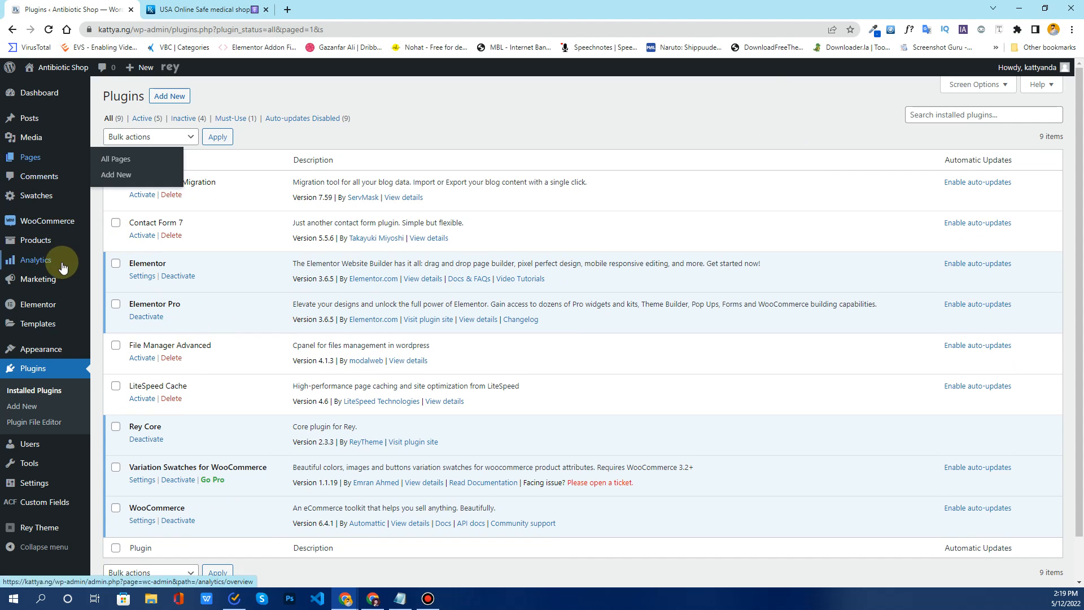
- Open the WooCommerce home page and view the stats overview for week to date, month to date and today
{"action": "left_click", "coordinate": [53, 225]}
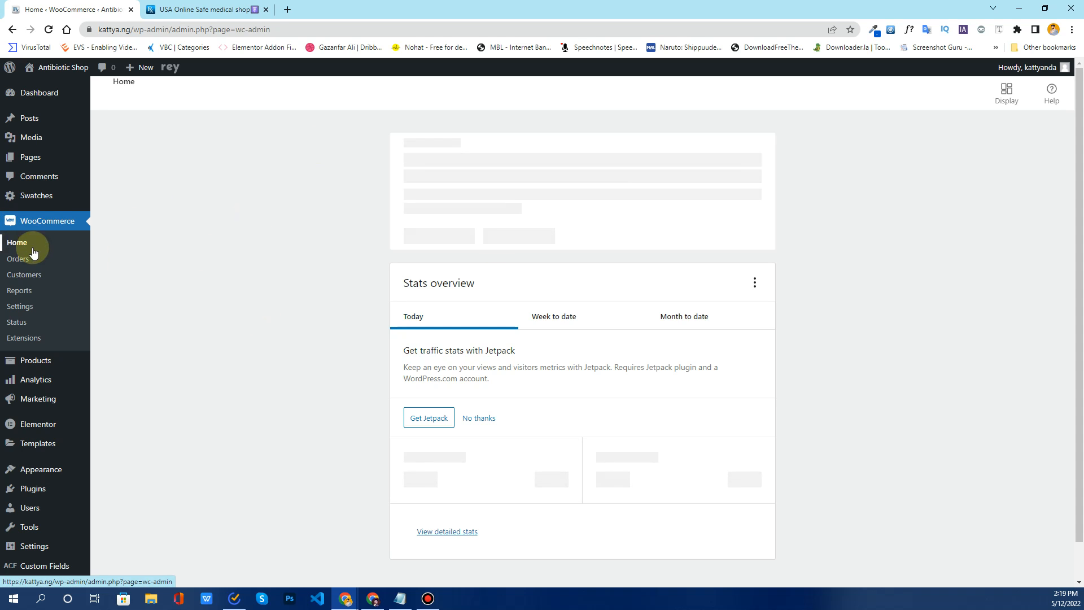
{"action": "scroll", "coordinate": [261, 274], "scroll_direction": "down", "scroll_amount": 1}
{"action": "scroll", "coordinate": [261, 274], "scroll_direction": "up", "scroll_amount": 1}
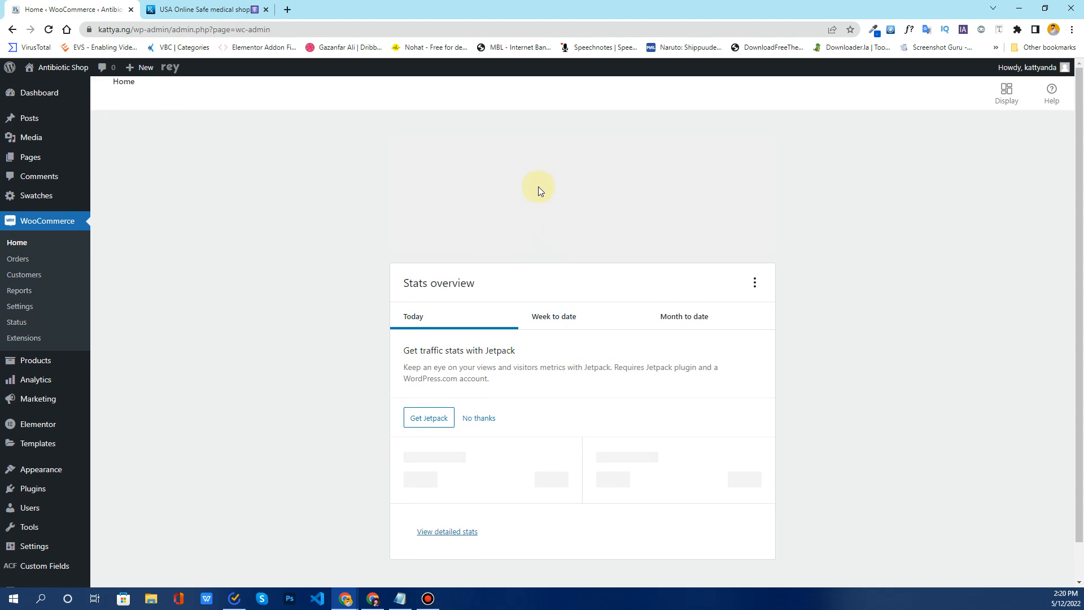
{"action": "left_click", "coordinate": [549, 319]}
{"action": "left_click", "coordinate": [684, 320]}
{"action": "left_click", "coordinate": [432, 320]}
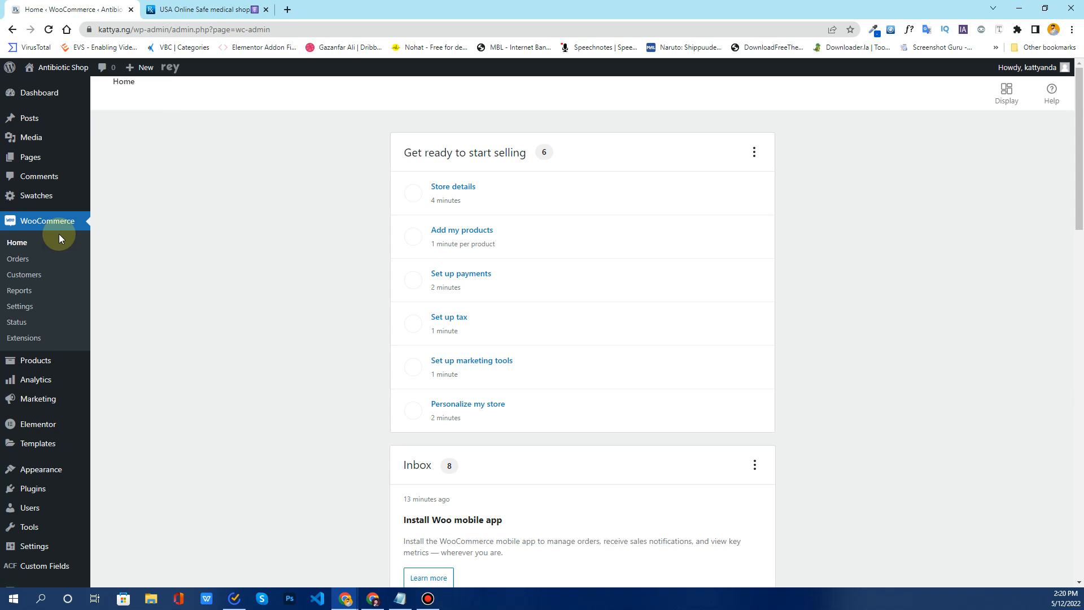
- Review the store setup checklist and inbox messages on the WooCommerce home page, dismissing the welcome popup
{"action": "scroll", "coordinate": [446, 299], "scroll_direction": "down", "scroll_amount": 9}
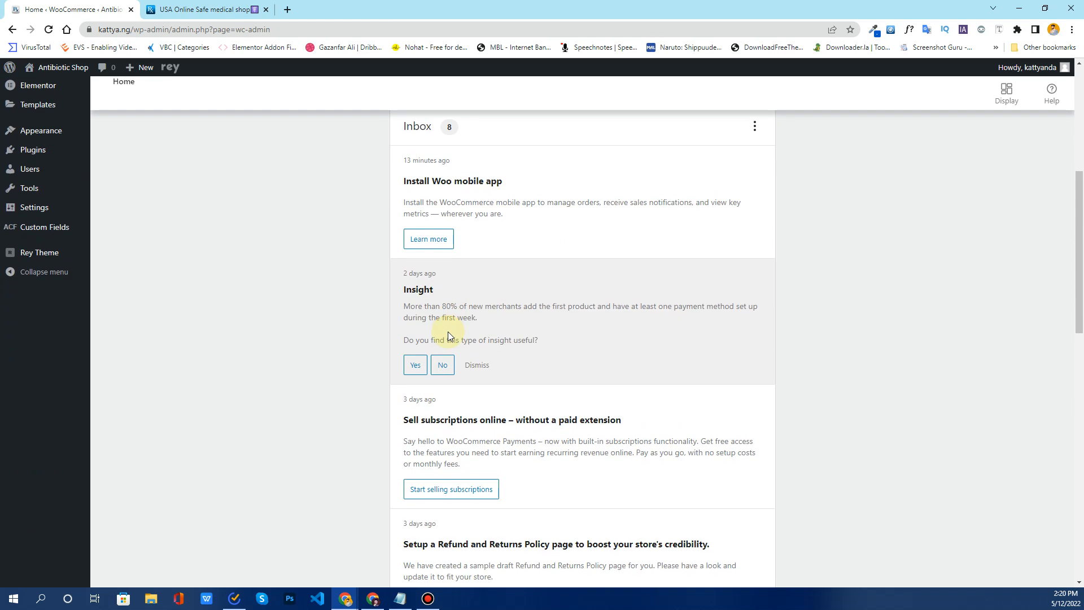
{"action": "scroll", "coordinate": [450, 337], "scroll_direction": "down", "scroll_amount": 6}
{"action": "scroll", "coordinate": [449, 337], "scroll_direction": "up", "scroll_amount": 15}
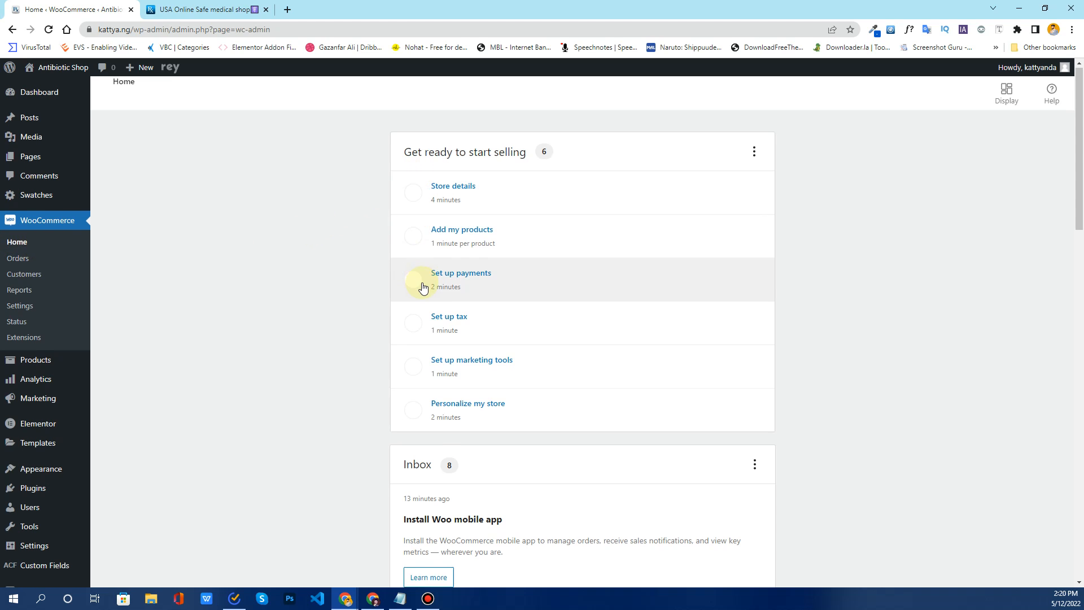
{"action": "scroll", "coordinate": [423, 287], "scroll_direction": "down", "scroll_amount": 5}
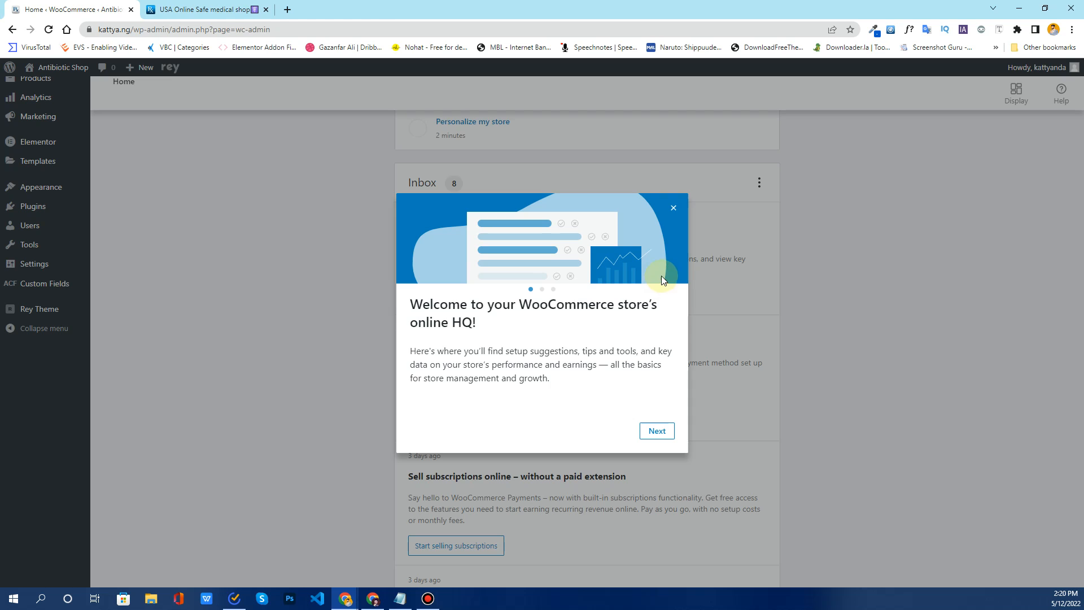
{"action": "left_click", "coordinate": [673, 209]}
{"action": "scroll", "coordinate": [598, 239], "scroll_direction": "down", "scroll_amount": 5}
{"action": "scroll", "coordinate": [339, 283], "scroll_direction": "up", "scroll_amount": 15}
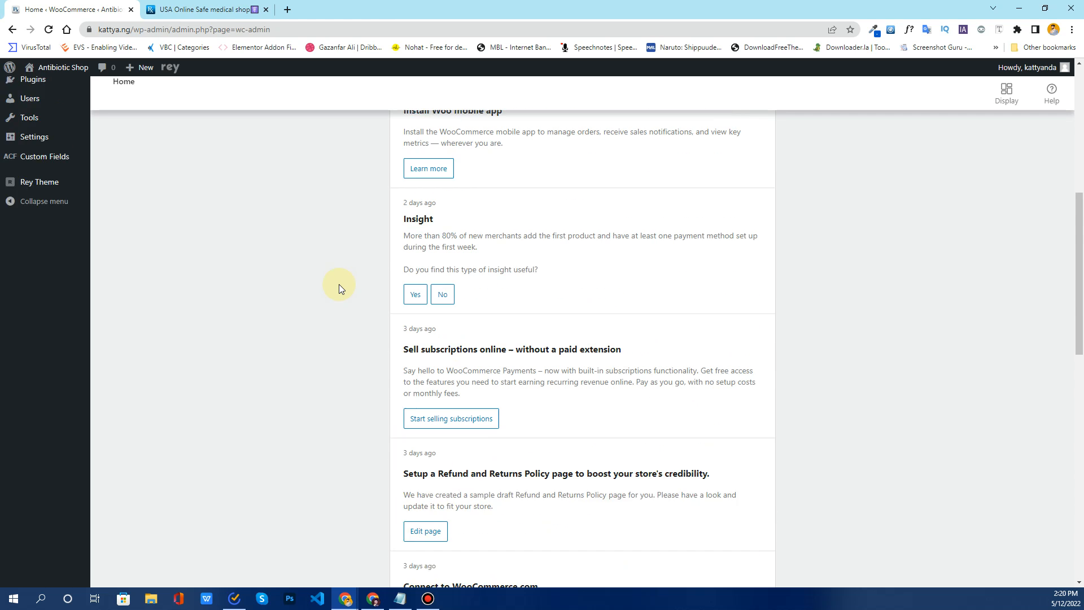
{"action": "scroll", "coordinate": [338, 284], "scroll_direction": "down", "scroll_amount": 1}
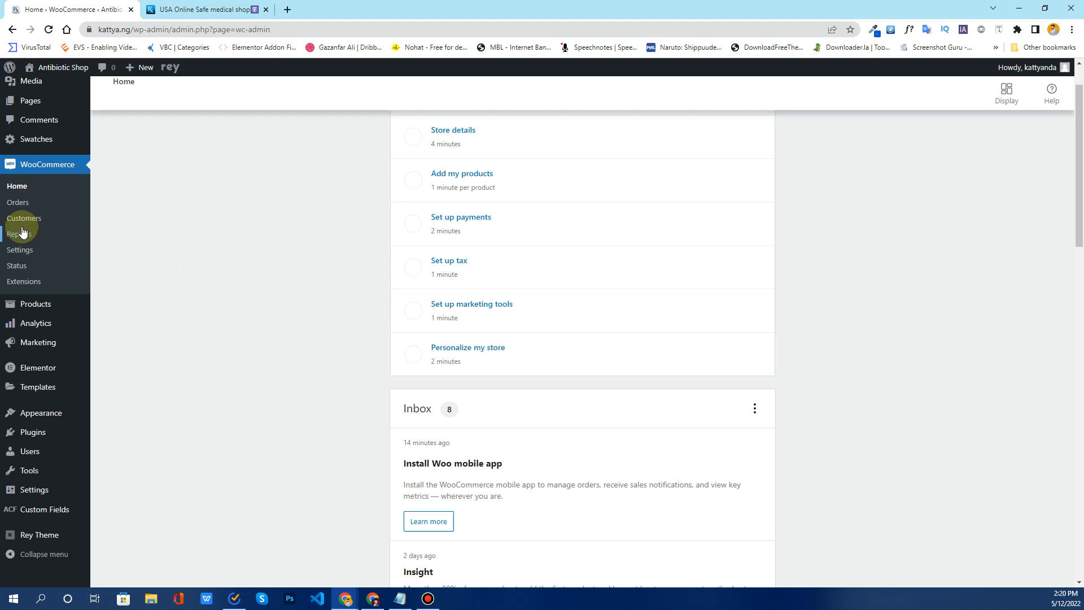
- View the WooCommerce orders page, and open the customers list
{"action": "left_click", "coordinate": [14, 206]}
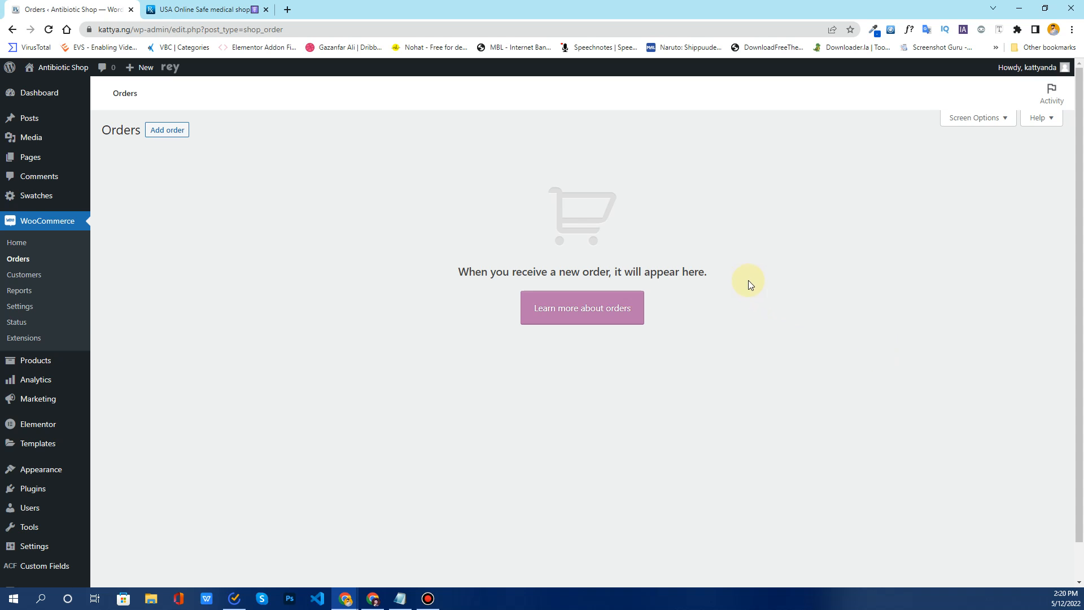
{"action": "left_click_drag", "start_coordinate": [744, 277], "coordinate": [411, 288]}
{"action": "left_click", "coordinate": [411, 292]}
{"action": "left_click", "coordinate": [24, 274]}
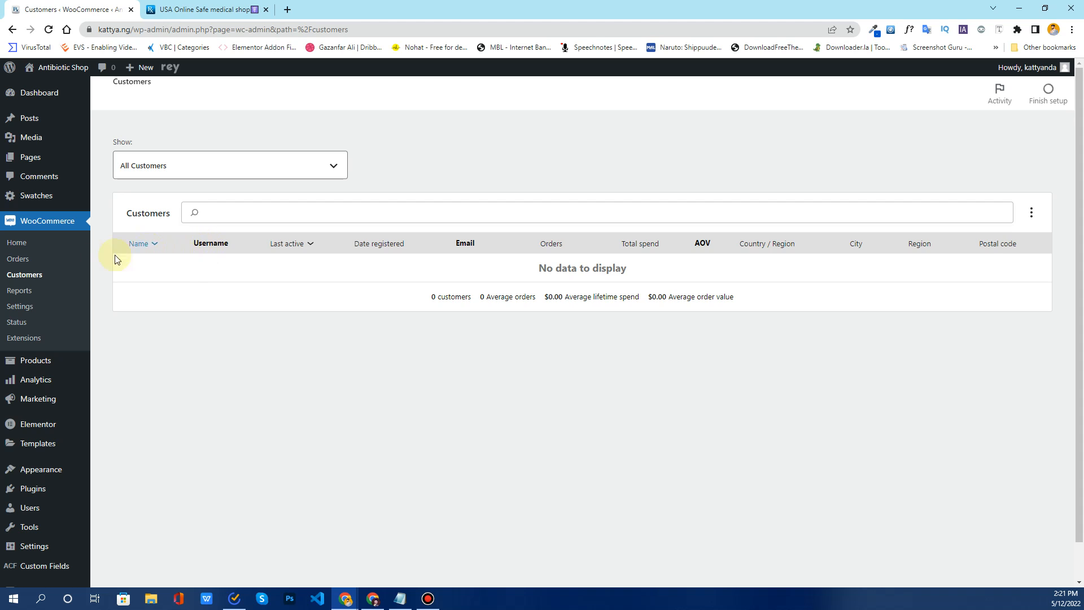
- Examine the WooCommerce reports for orders, sales by product, customers and stock
{"action": "left_click", "coordinate": [17, 290]}
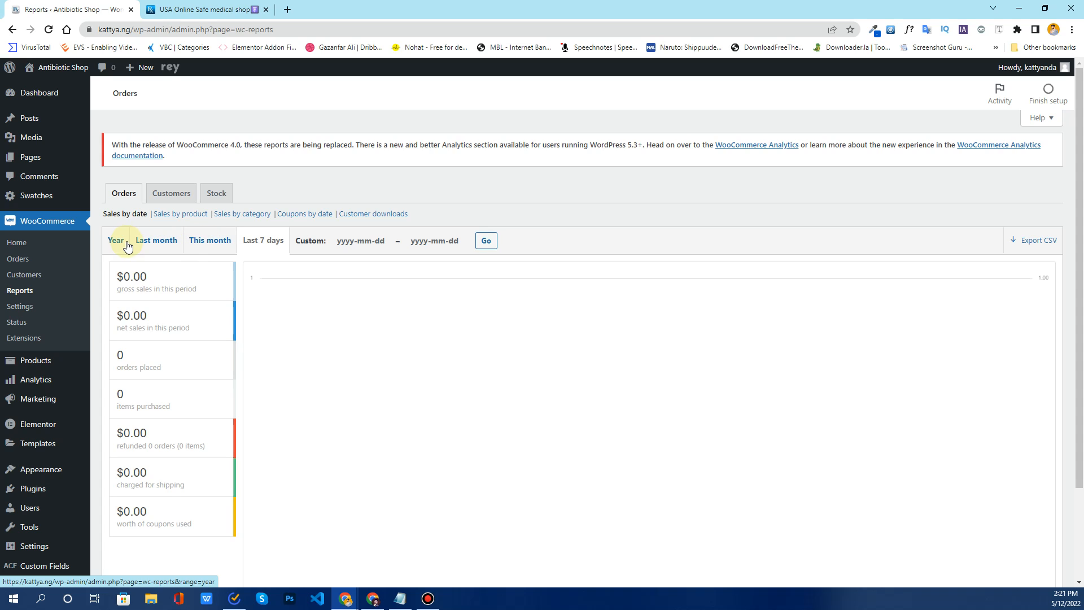
{"action": "left_click", "coordinate": [180, 220]}
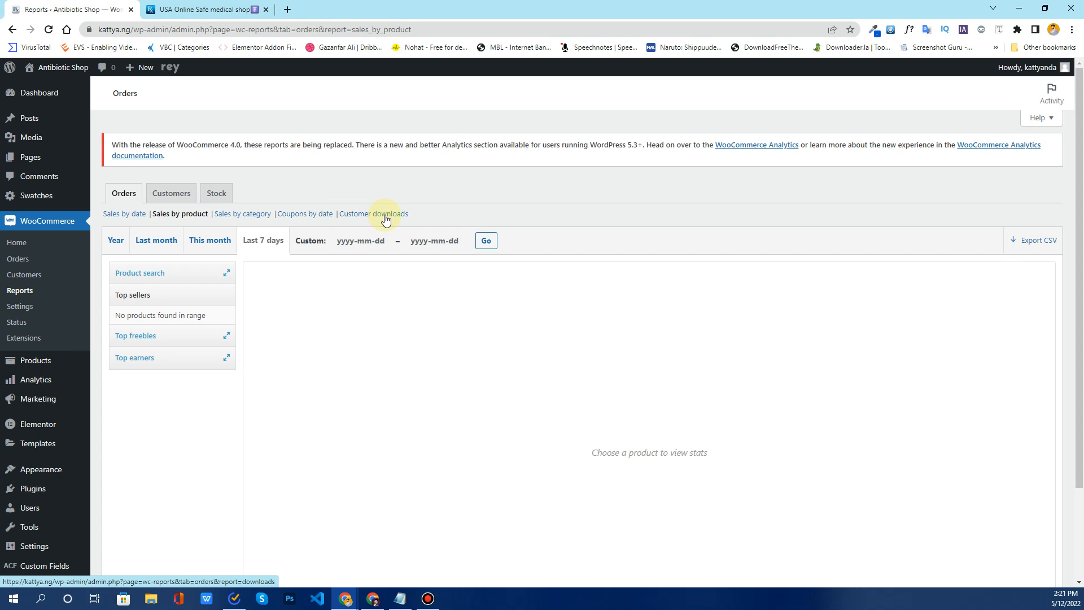
{"action": "left_click", "coordinate": [181, 194]}
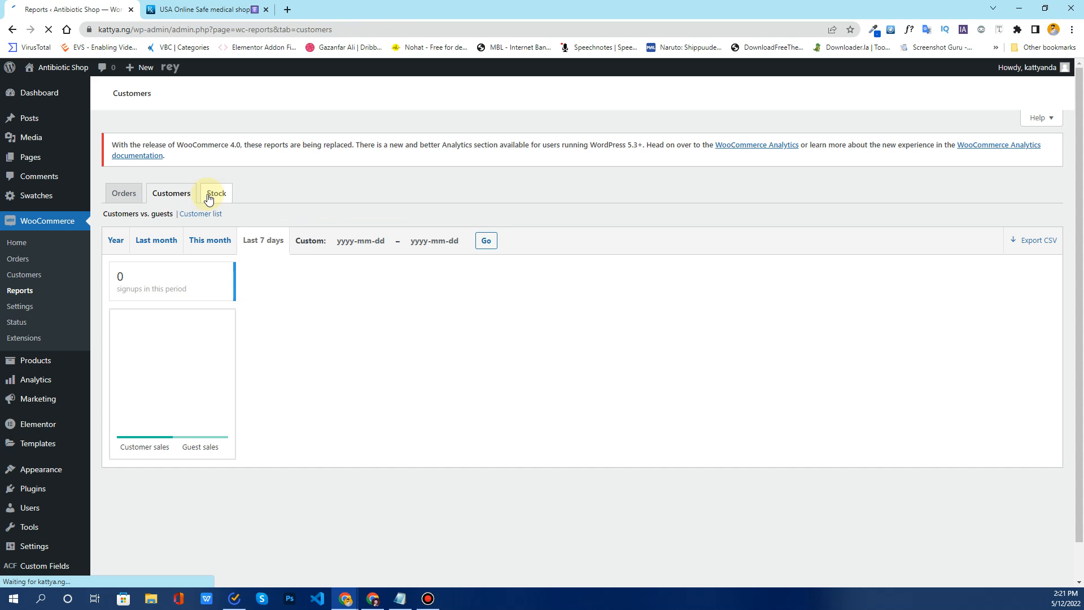
{"action": "left_click", "coordinate": [210, 197]}
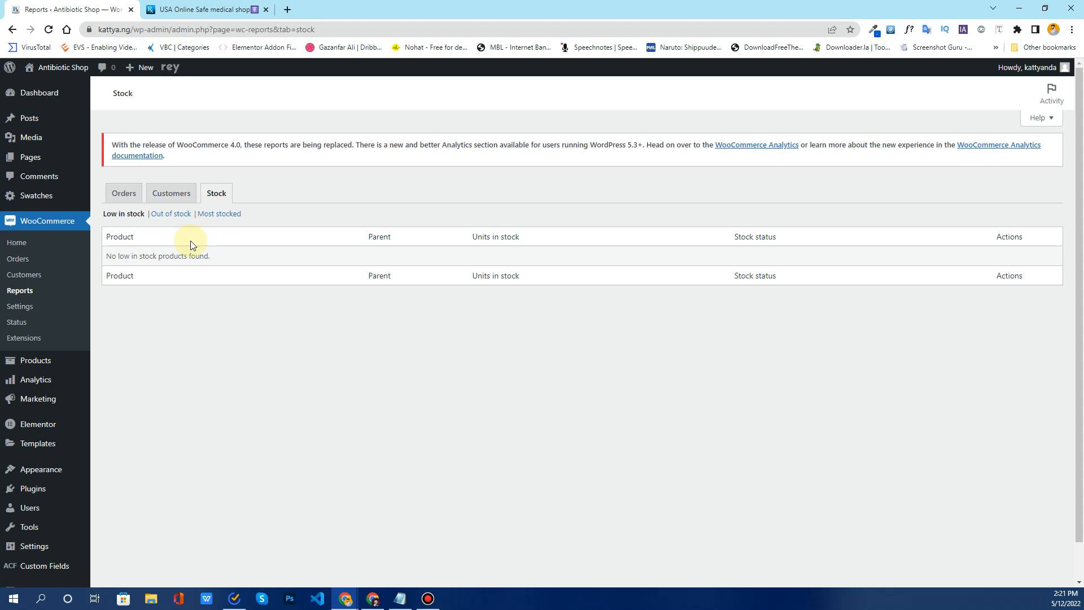
- Open the General settings of WooCommerce and look through the store address and general options
{"action": "left_click", "coordinate": [27, 312]}
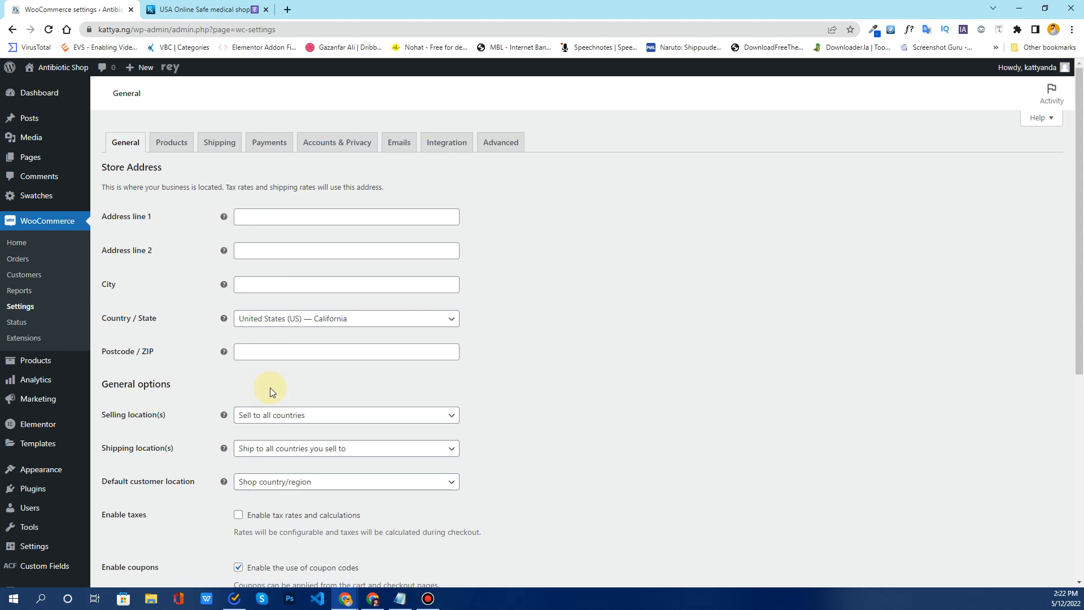
{"action": "scroll", "coordinate": [282, 449], "scroll_direction": "down", "scroll_amount": 6}
{"action": "scroll", "coordinate": [283, 449], "scroll_direction": "up", "scroll_amount": 6}
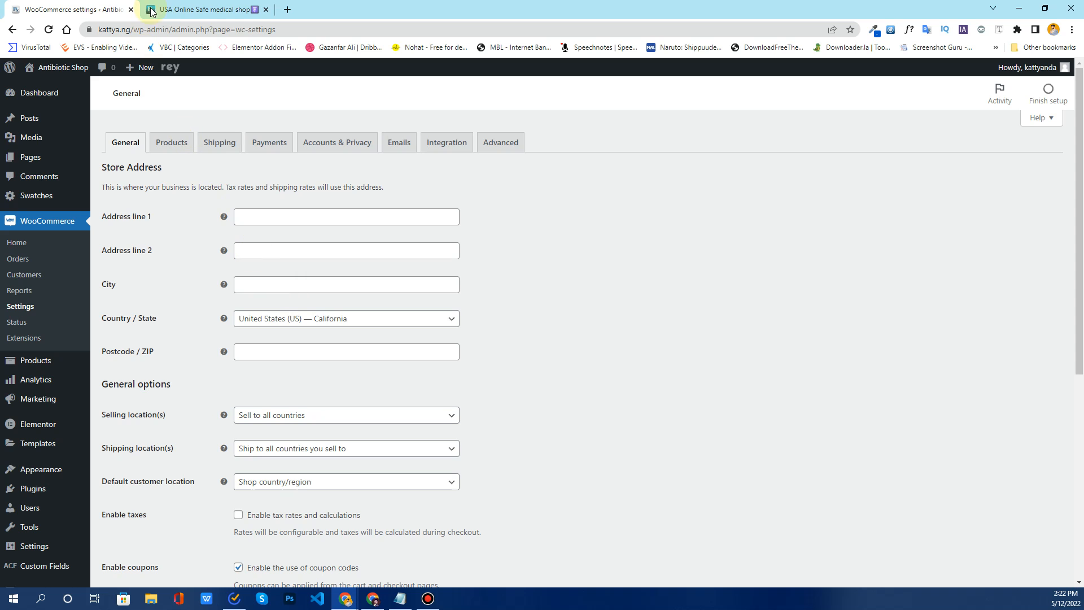
- Copy the first line of the location address from the footer of the onlinesafemedshop.com home page
{"action": "left_click", "coordinate": [192, 9]}
{"action": "scroll", "coordinate": [162, 135], "scroll_direction": "up", "scroll_amount": 5}
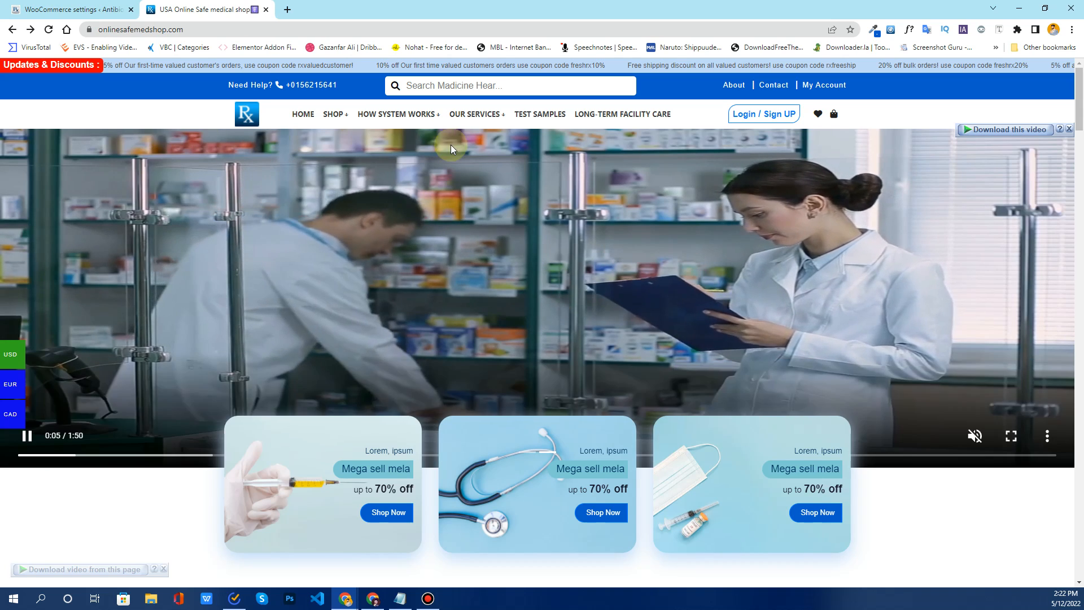
{"action": "scroll", "coordinate": [396, 231], "scroll_direction": "down", "scroll_amount": 10}
{"action": "scroll", "coordinate": [381, 258], "scroll_direction": "down", "scroll_amount": 15}
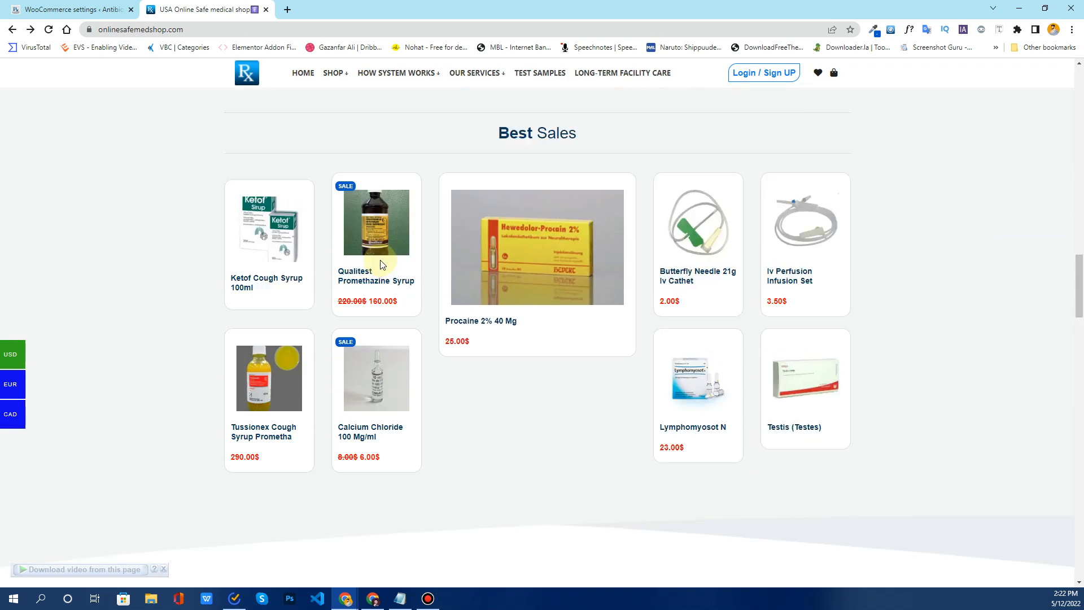
{"action": "scroll", "coordinate": [378, 269], "scroll_direction": "down", "scroll_amount": 10}
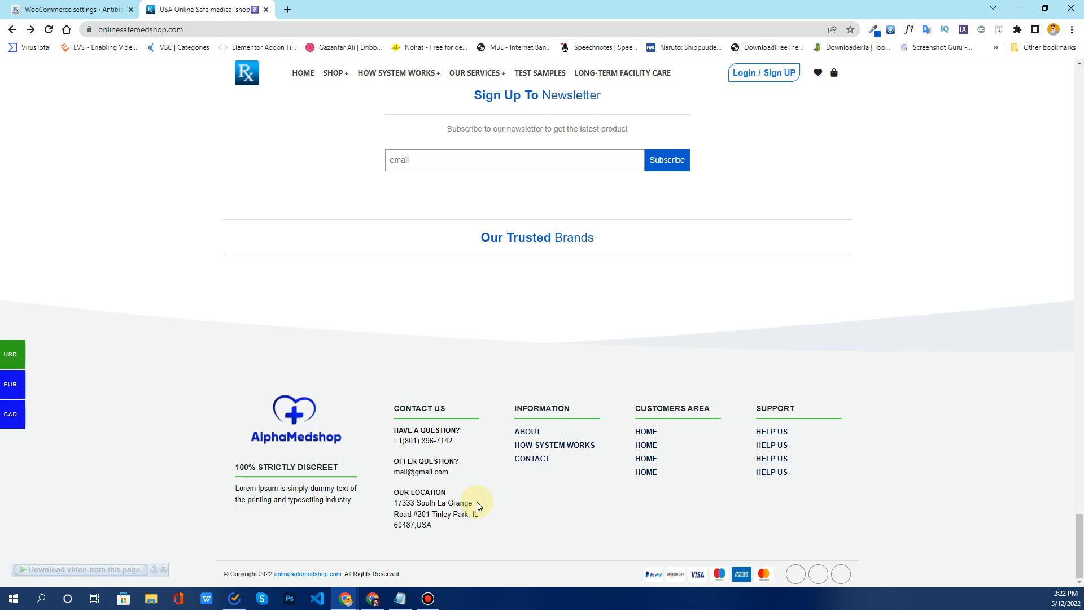
{"action": "left_click_drag", "start_coordinate": [476, 503], "coordinate": [395, 503]}
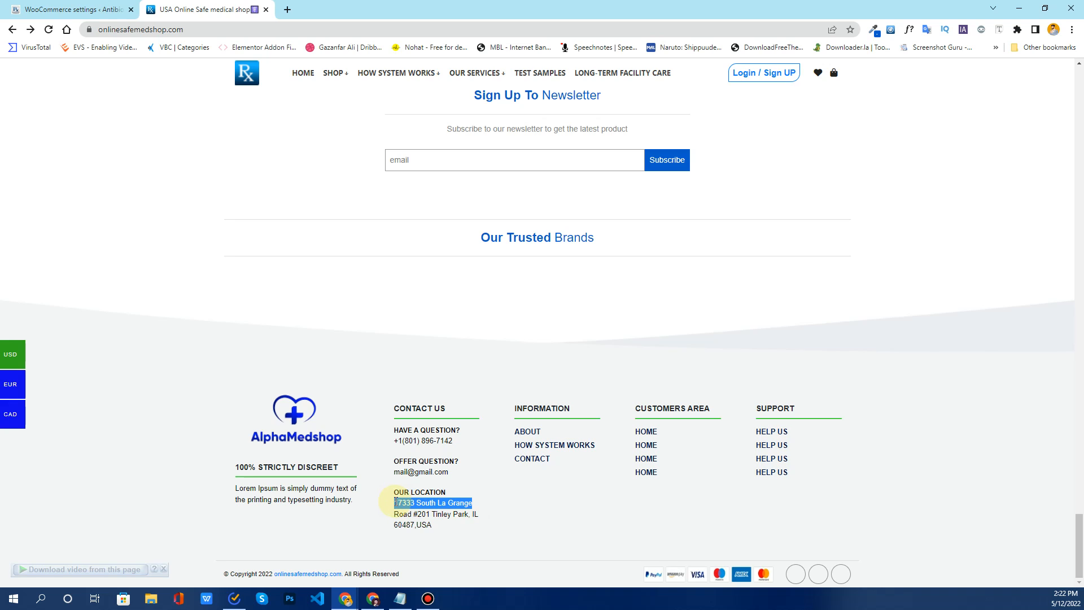
{"action": "left_click", "coordinate": [420, 503]}
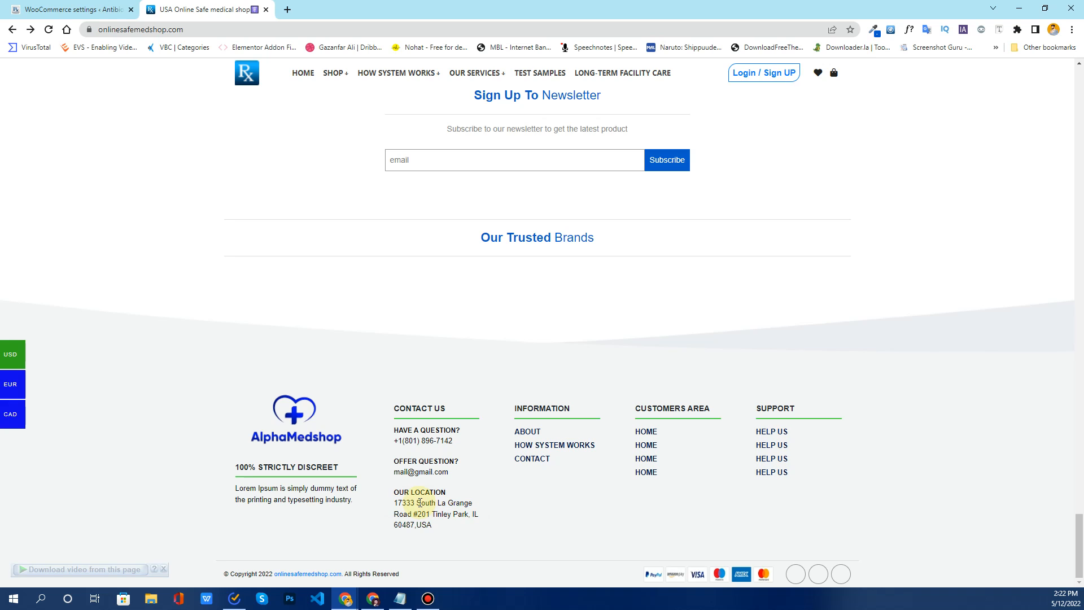
{"action": "left_click_drag", "start_coordinate": [476, 503], "coordinate": [393, 508]}
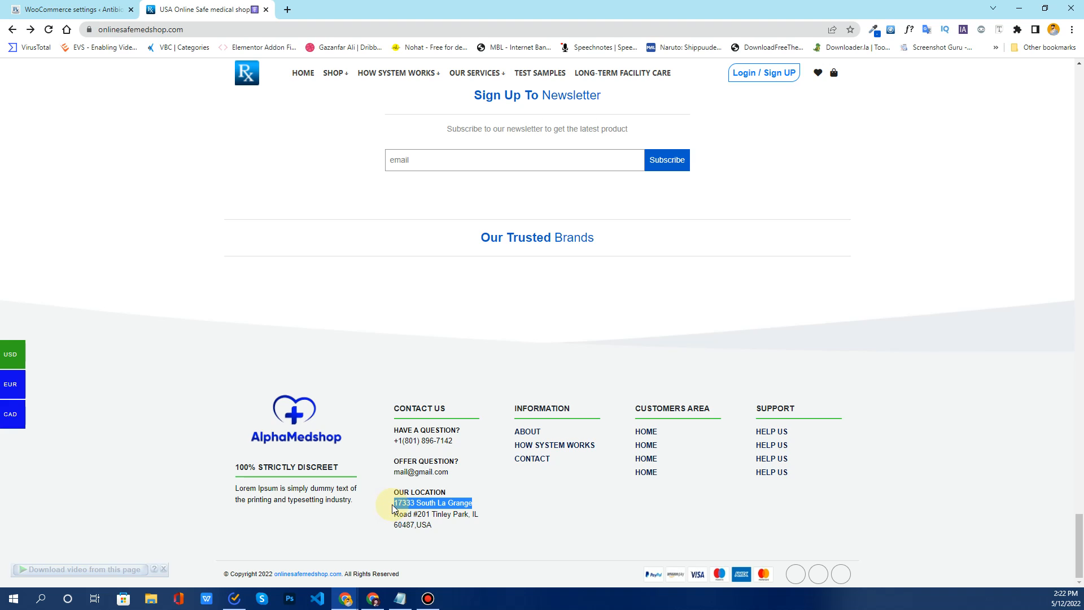
{"action": "key", "text": "ctrl+c"}
- Paste the copied street line into Address line 1 of the WooCommerce store address
{"action": "left_click", "coordinate": [74, 9]}
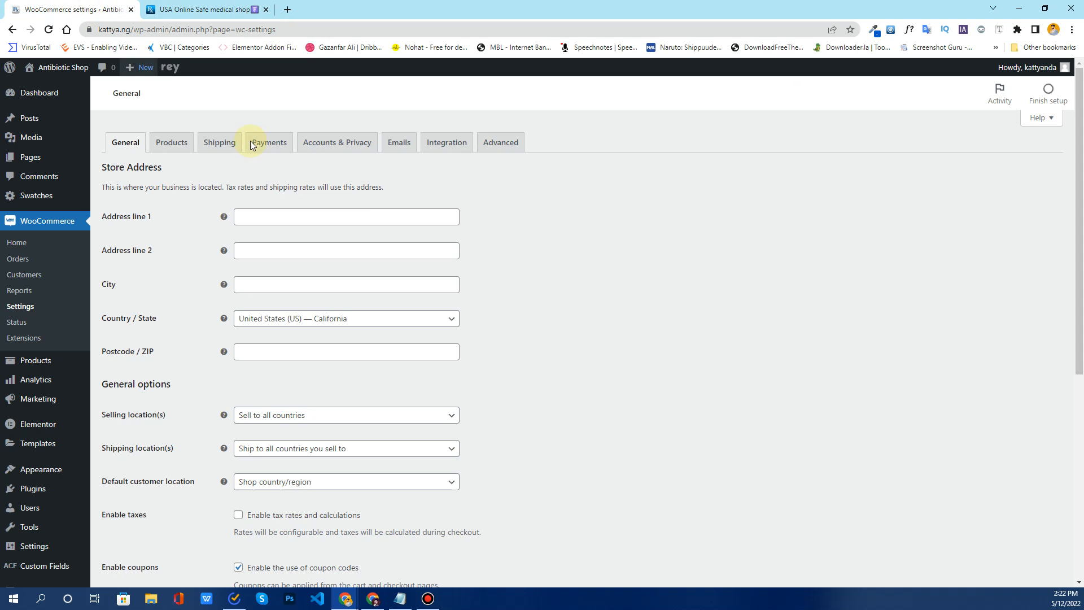
{"action": "left_click", "coordinate": [331, 216]}
{"action": "key", "text": "ctrl+v"}
- Copy the second line of the location address, up to the city, from the onlinesafemedshop.com footer into the store's Address line 2
{"action": "left_click", "coordinate": [181, 9]}
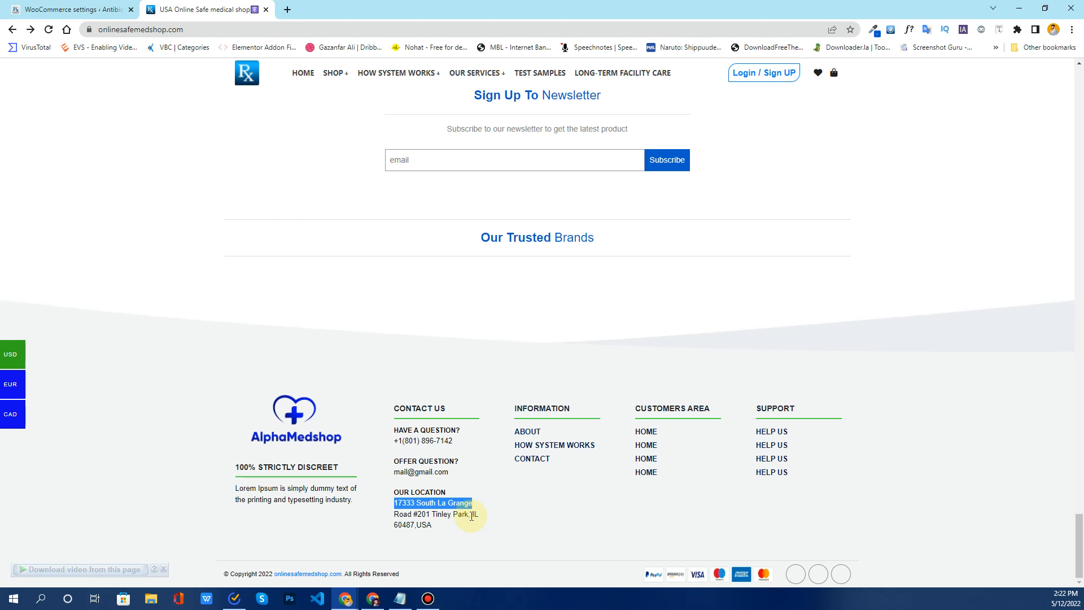
{"action": "left_click_drag", "start_coordinate": [468, 513], "coordinate": [389, 514]}
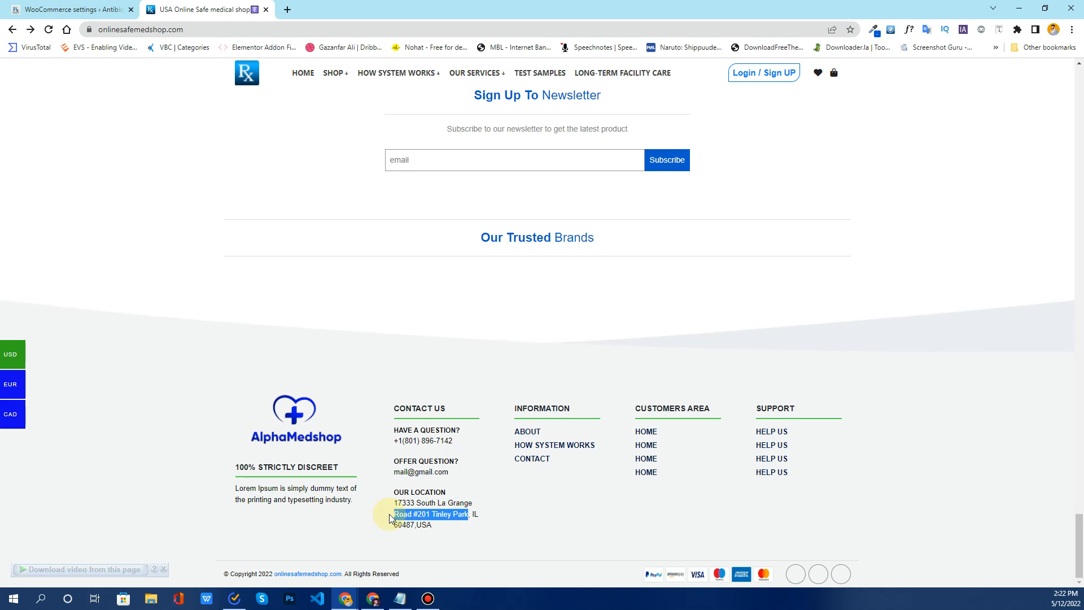
{"action": "key", "text": "ctrl+c"}
{"action": "left_click", "coordinate": [72, 9]}
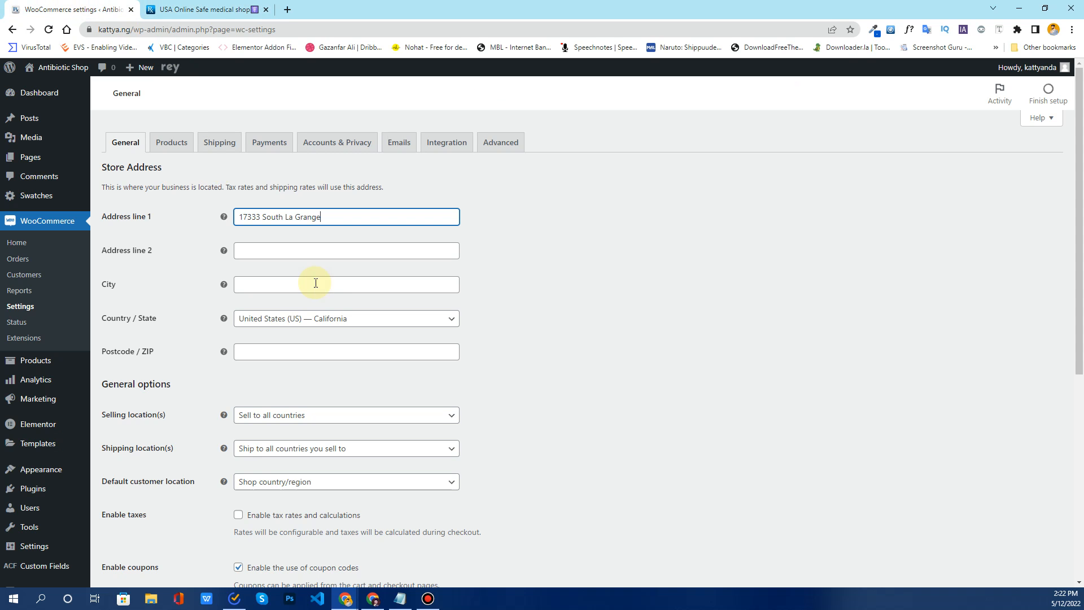
{"action": "right_click", "coordinate": [292, 253]}
{"action": "left_click", "coordinate": [310, 315]}
- Check the city in the shop site's footer address and move the city name from Address line 2 into the City field
{"action": "left_click", "coordinate": [206, 8]}
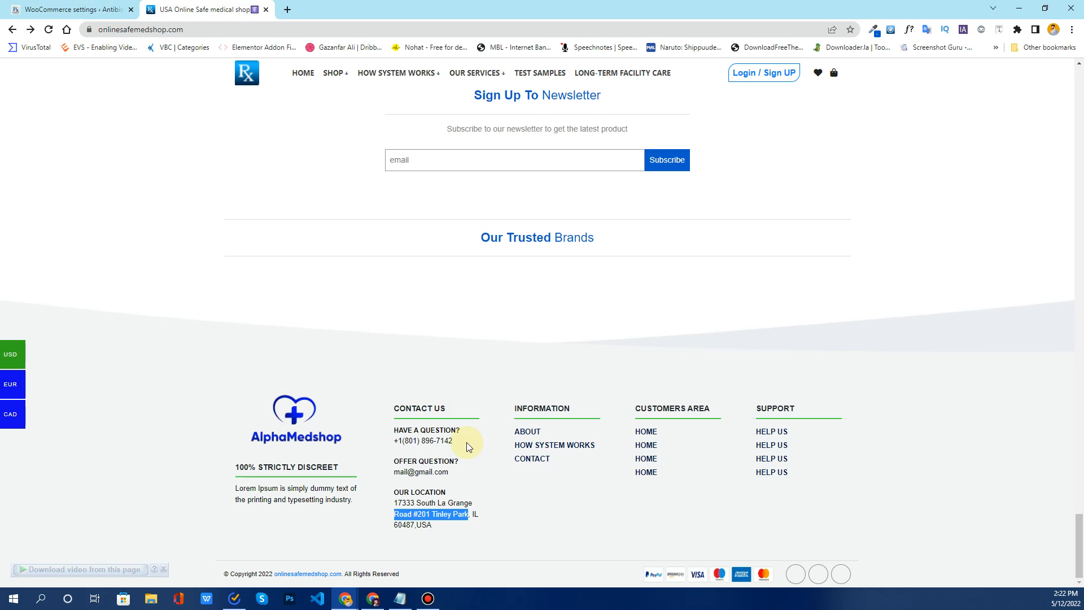
{"action": "left_click", "coordinate": [469, 524]}
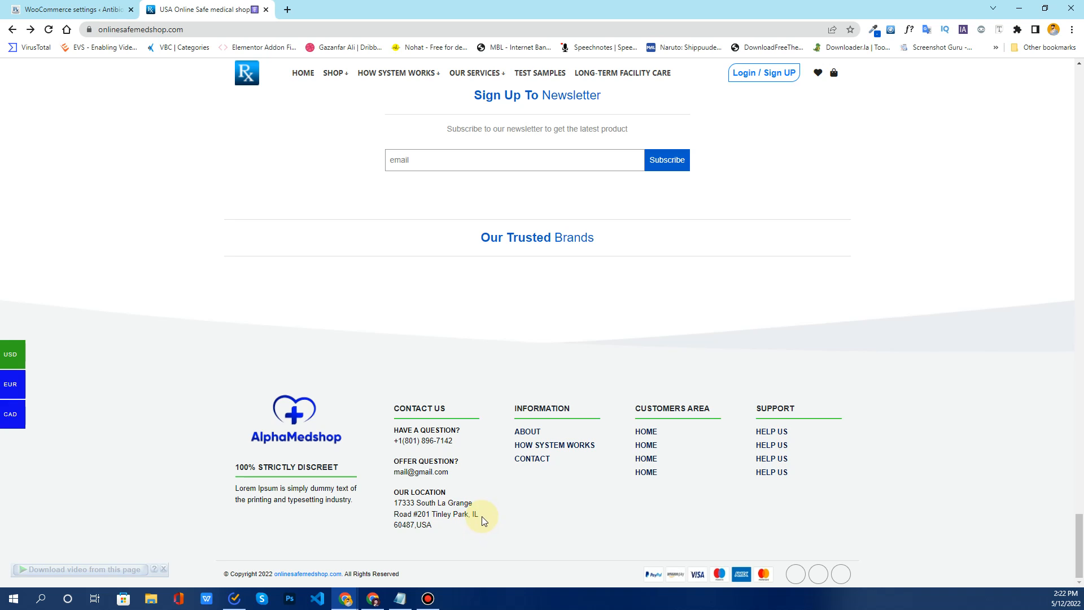
{"action": "left_click_drag", "start_coordinate": [479, 515], "coordinate": [468, 515]}
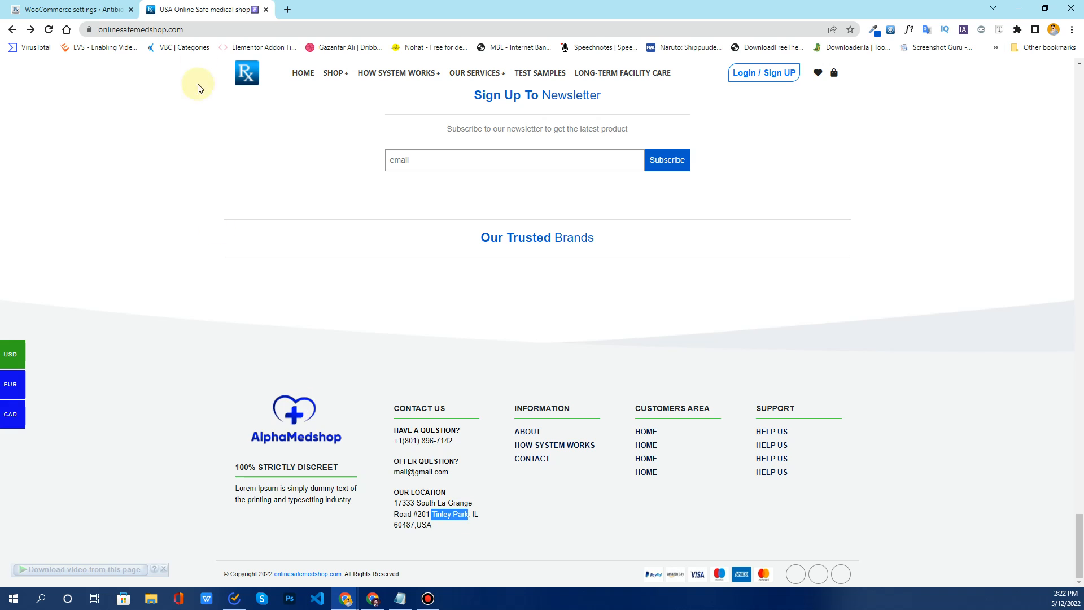
{"action": "left_click", "coordinate": [85, 9]}
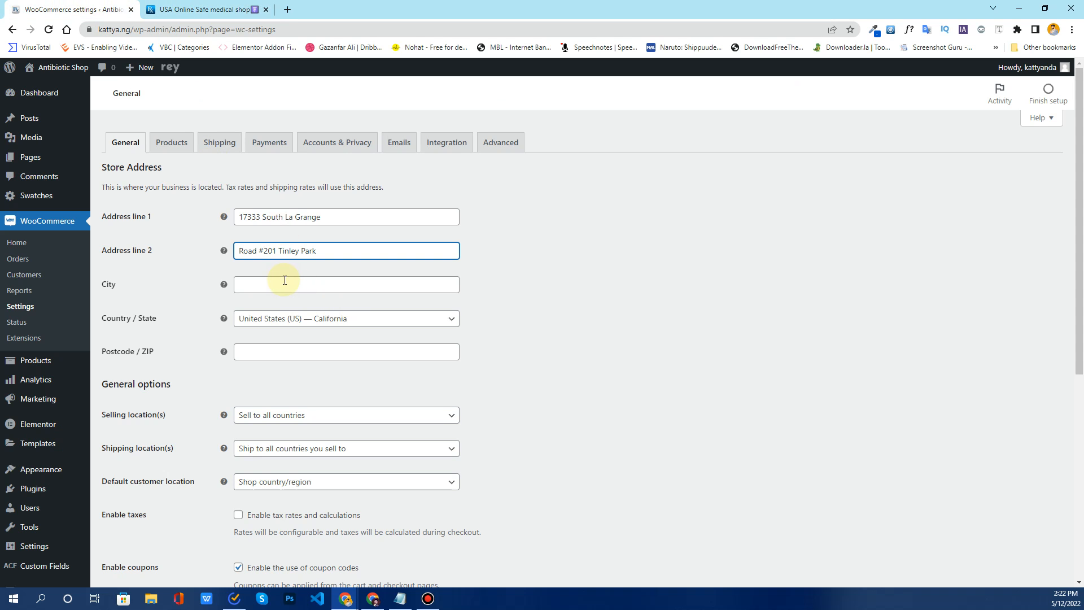
{"action": "left_click_drag", "start_coordinate": [337, 249], "coordinate": [279, 253]}
{"action": "key", "text": "ctrl+x"}
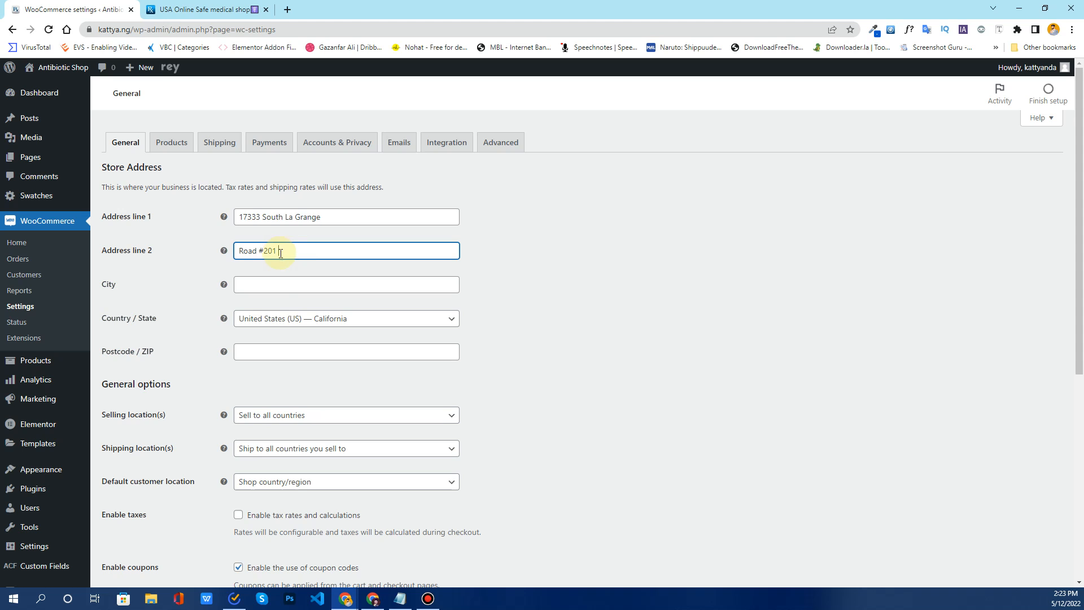
{"action": "left_click", "coordinate": [278, 284]}
{"action": "key", "text": "ctrl+v"}
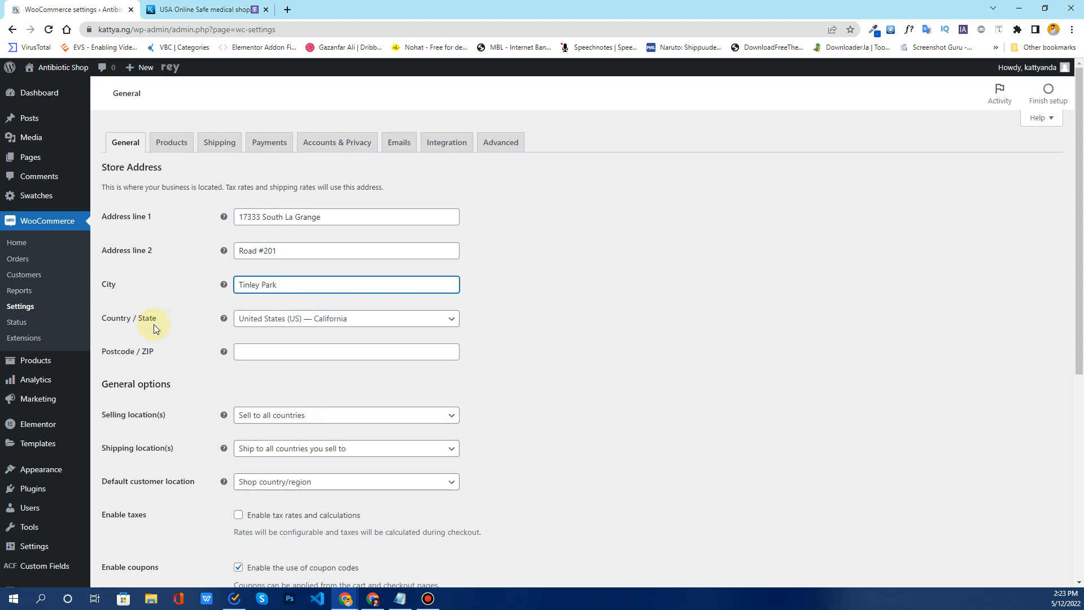
- Set the store's Country / State to United States (US) — Illinois
{"action": "left_click", "coordinate": [321, 324]}
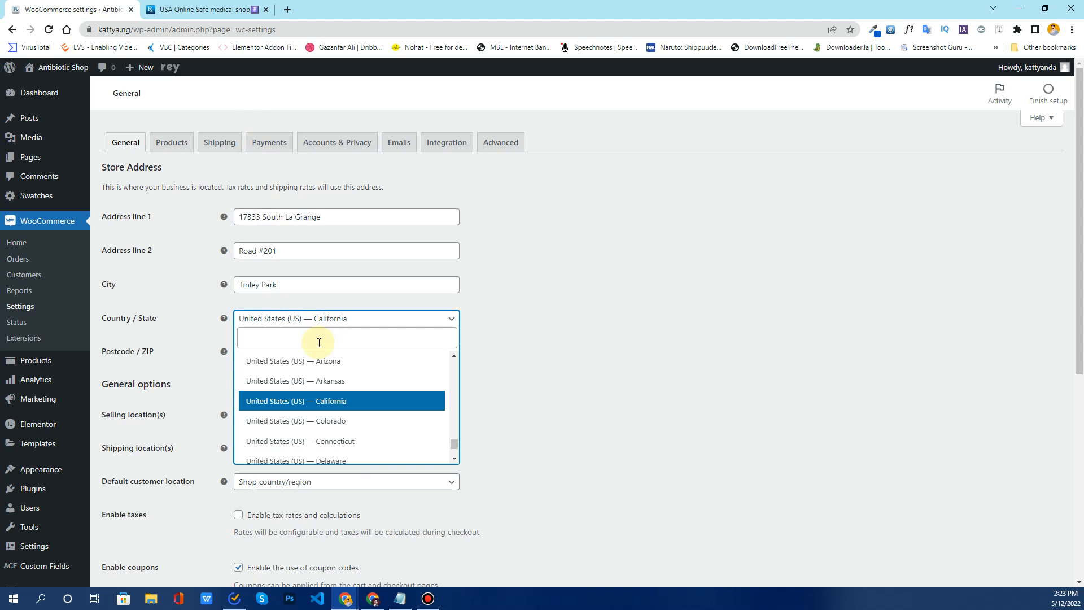
{"action": "type", "text": "ill"}
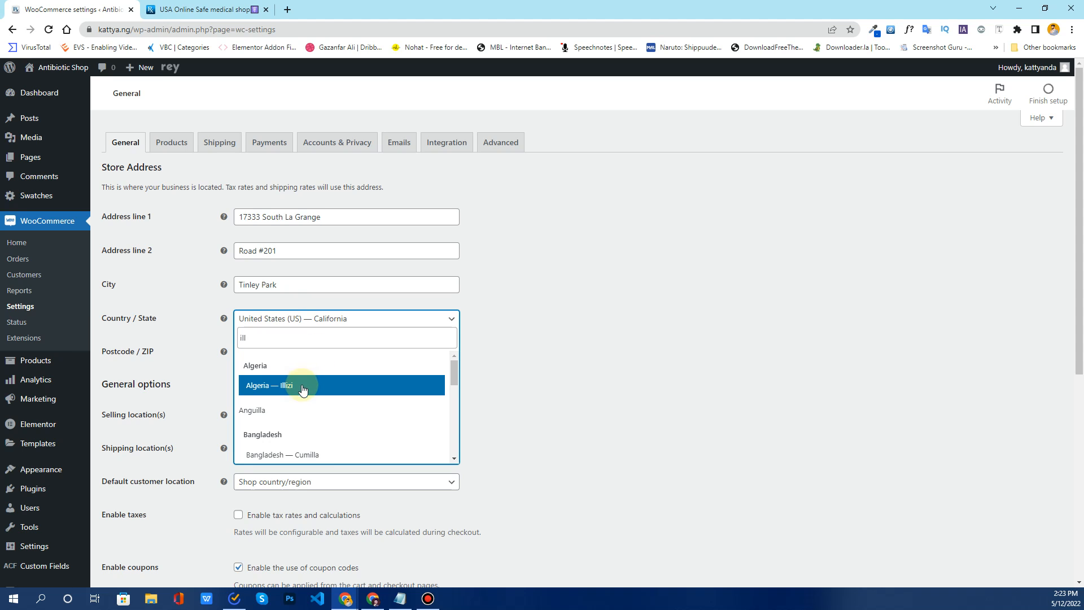
{"action": "scroll", "coordinate": [303, 389], "scroll_direction": "down", "scroll_amount": 10}
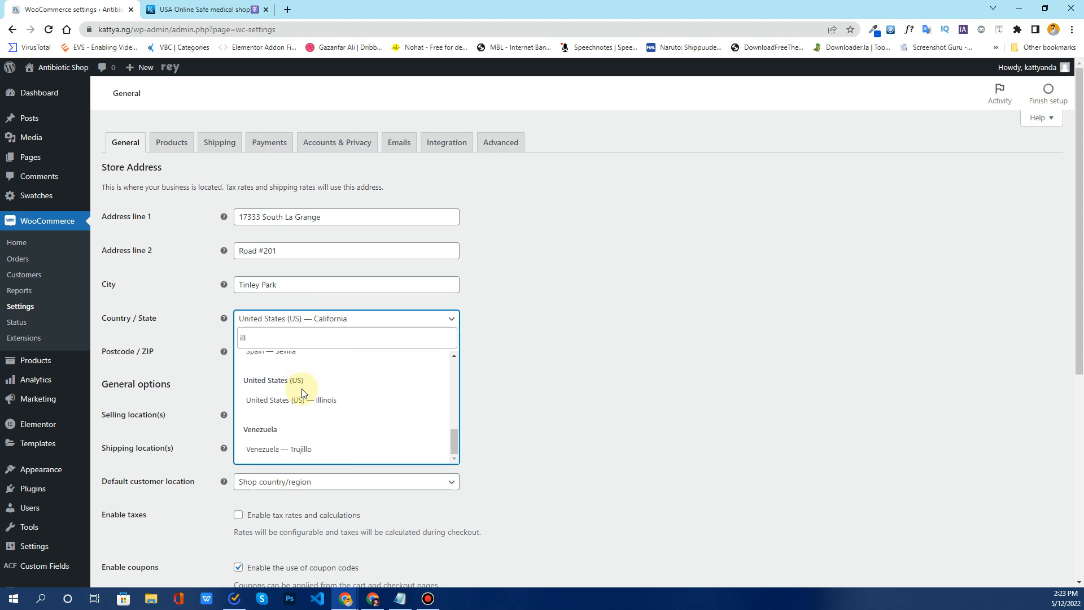
{"action": "left_click", "coordinate": [334, 402]}
- Copy the postcode from the onlinesafemedshop.com footer address into the store's Postcode / ZIP field
{"action": "left_click", "coordinate": [218, 10]}
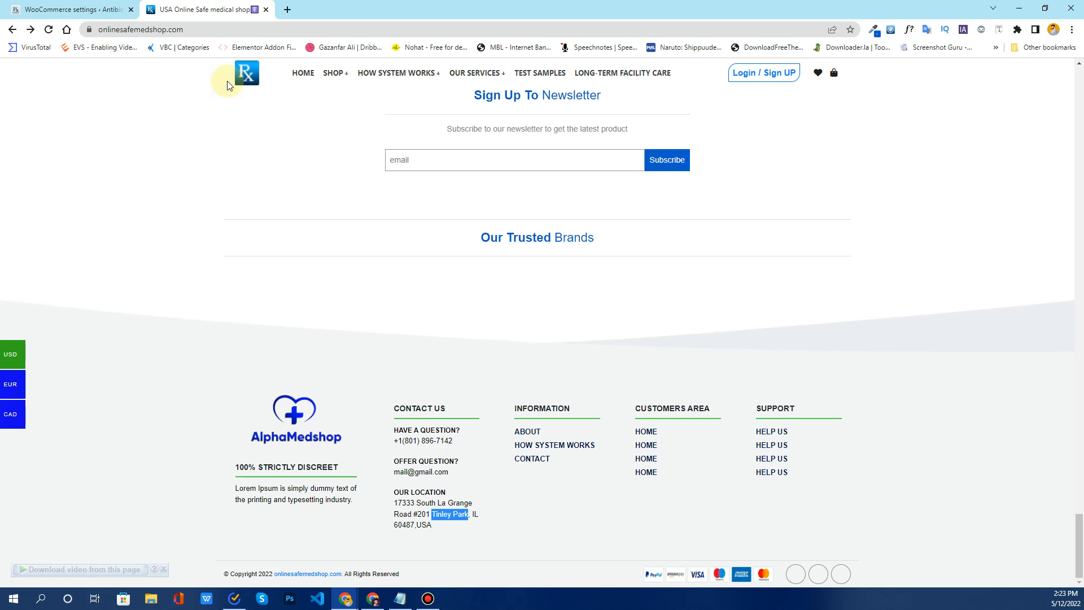
{"action": "left_click_drag", "start_coordinate": [415, 524], "coordinate": [391, 526]}
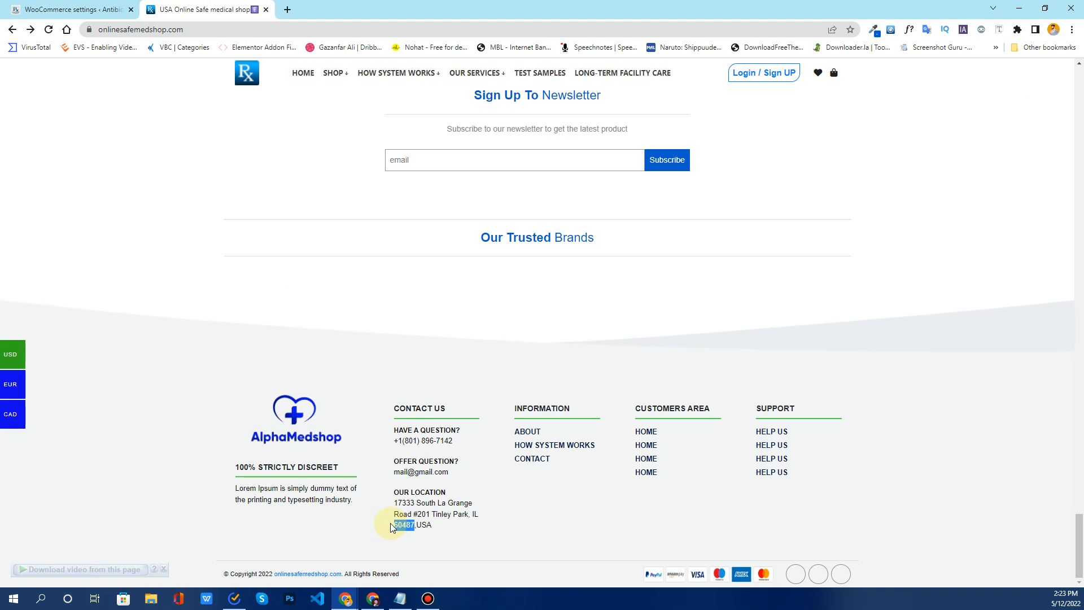
{"action": "left_click", "coordinate": [34, 10]}
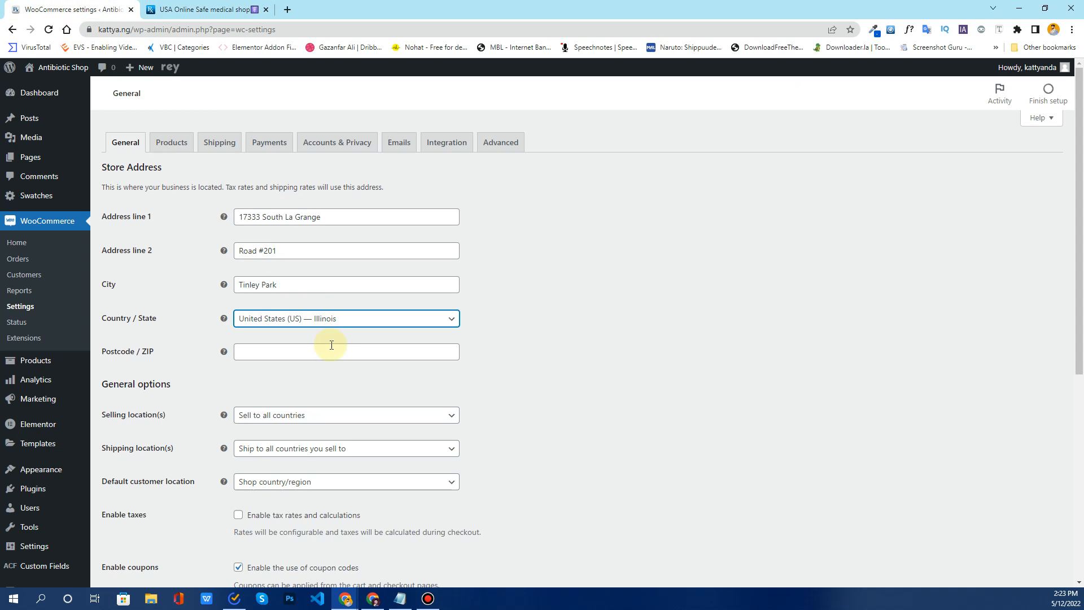
{"action": "left_click", "coordinate": [325, 350]}
{"action": "key", "text": "ctrl+v"}
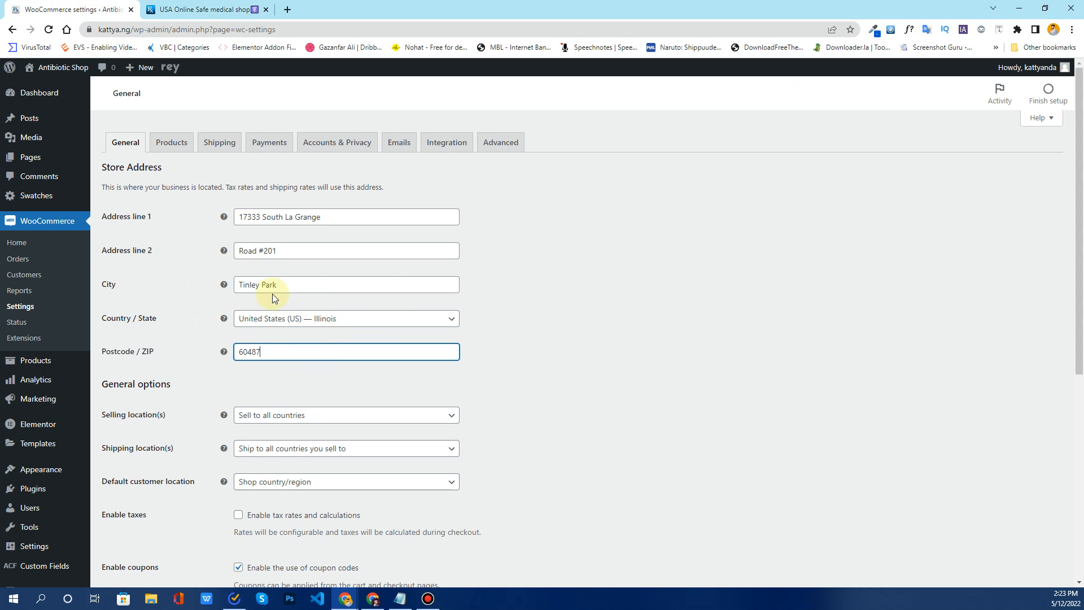
- Set Selling location(s) to "Sell to all countries, except for..." and add Pakistan and India as the excluded countries
{"action": "scroll", "coordinate": [503, 297], "scroll_direction": "down", "scroll_amount": 4}
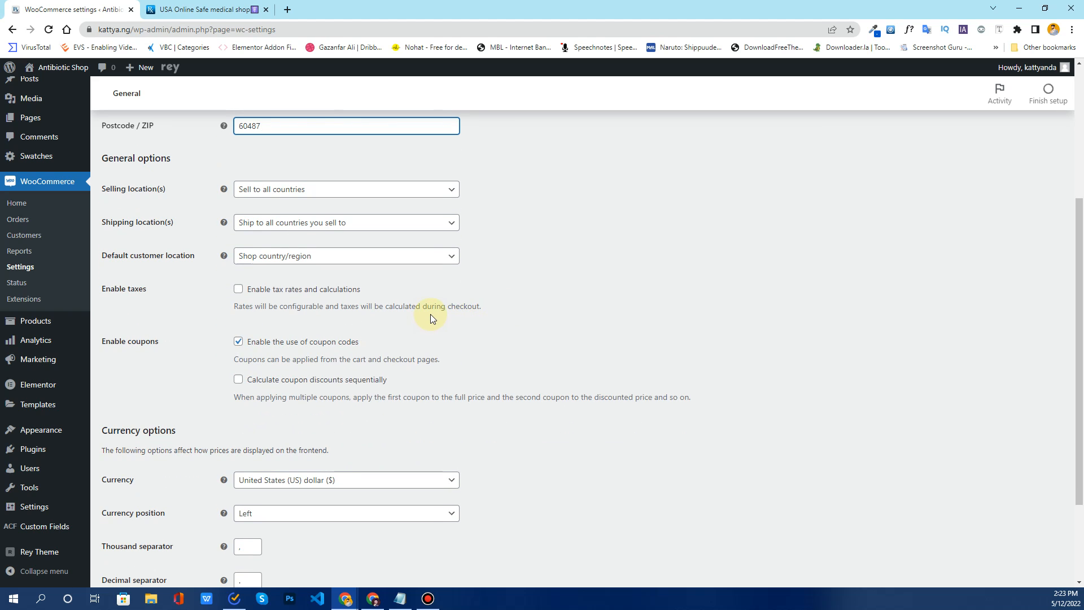
{"action": "left_click", "coordinate": [287, 189]}
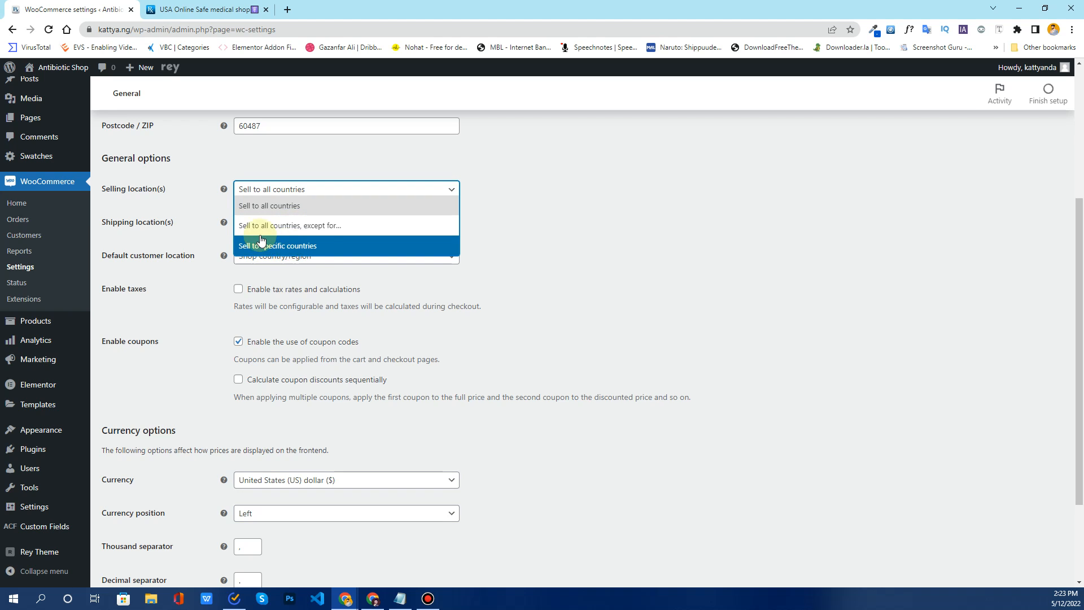
{"action": "left_click", "coordinate": [289, 227]}
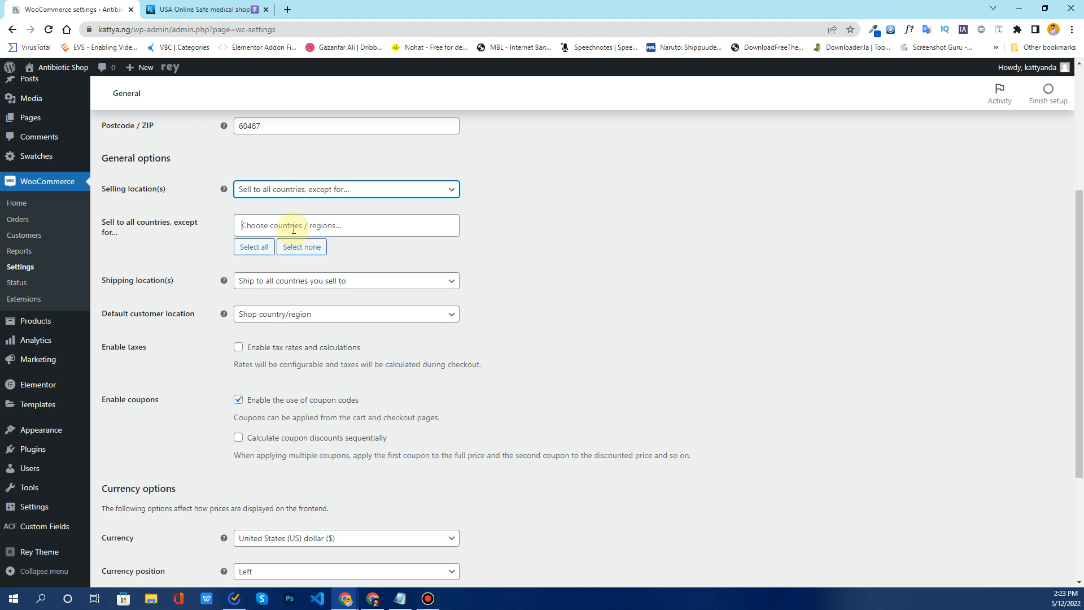
{"action": "left_click", "coordinate": [293, 226]}
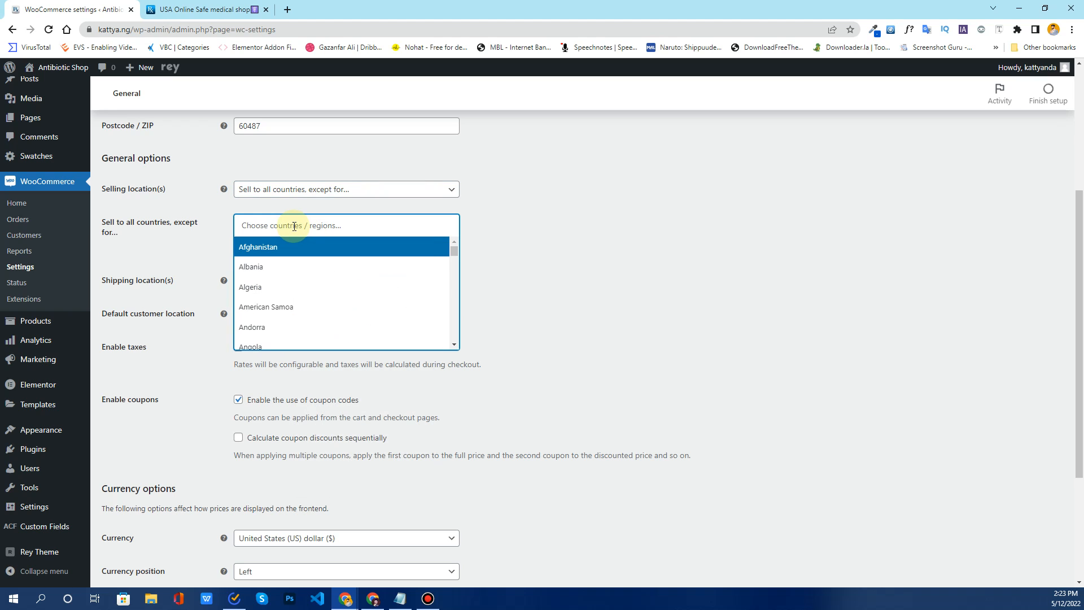
{"action": "type", "text": "Pak"}
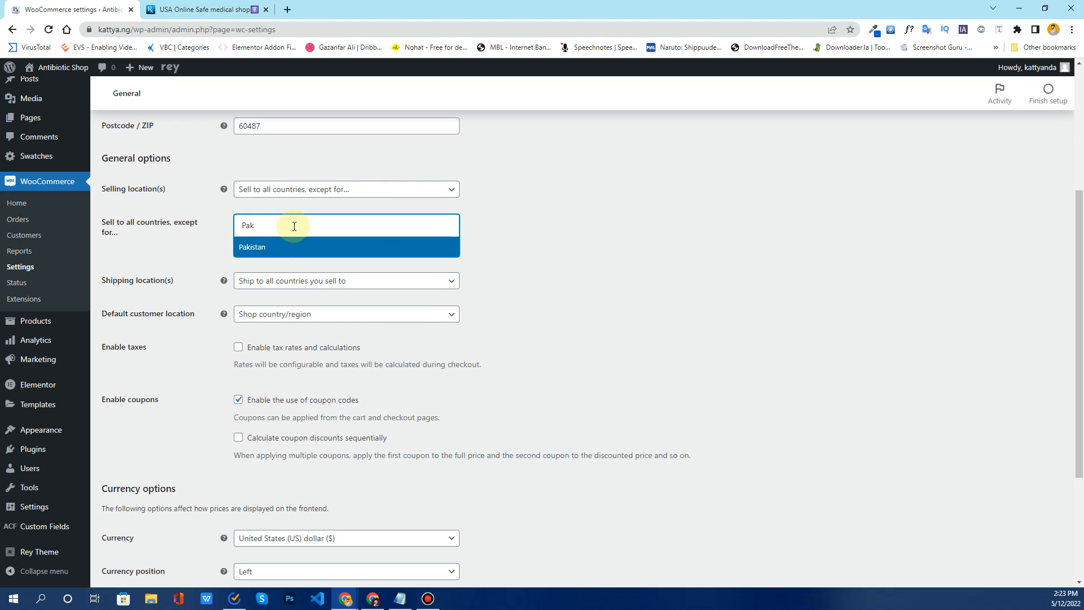
{"action": "key", "text": "Return"}
{"action": "left_click", "coordinate": [294, 226]}
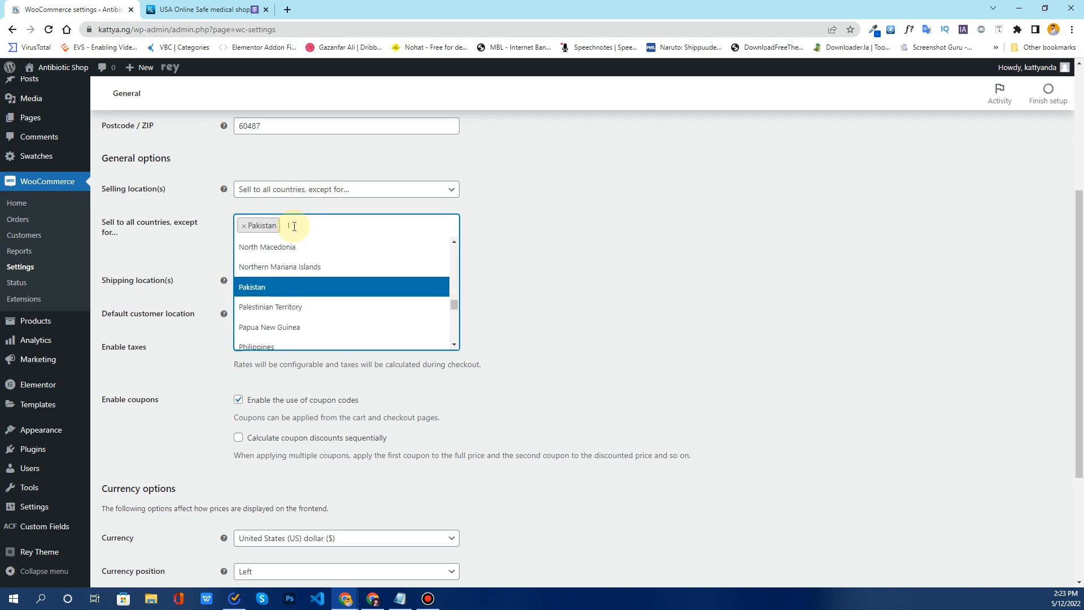
{"action": "type", "text": "India"}
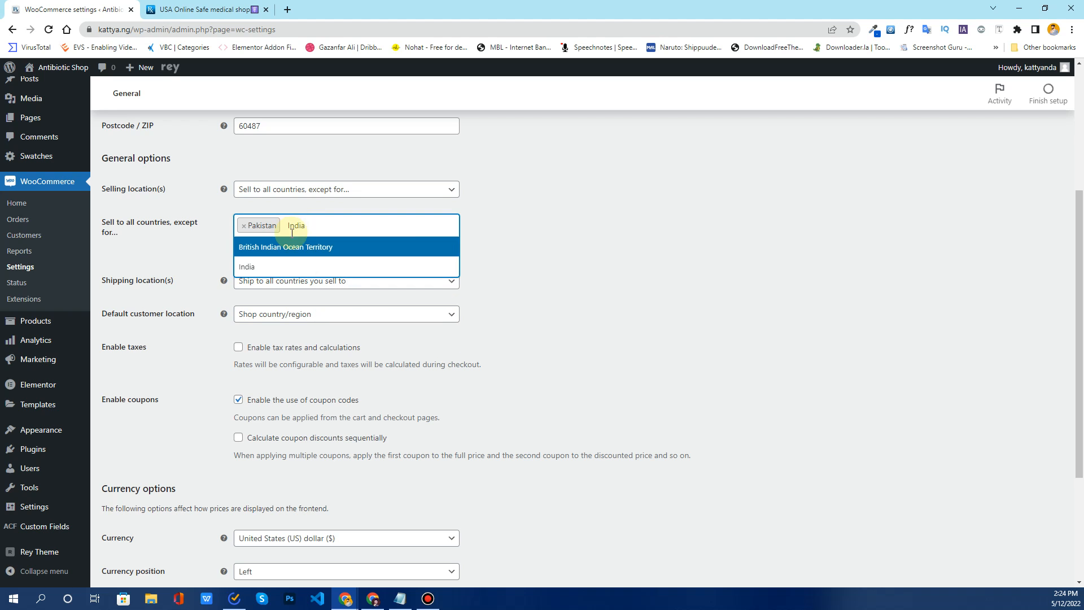
{"action": "left_click", "coordinate": [285, 266]}
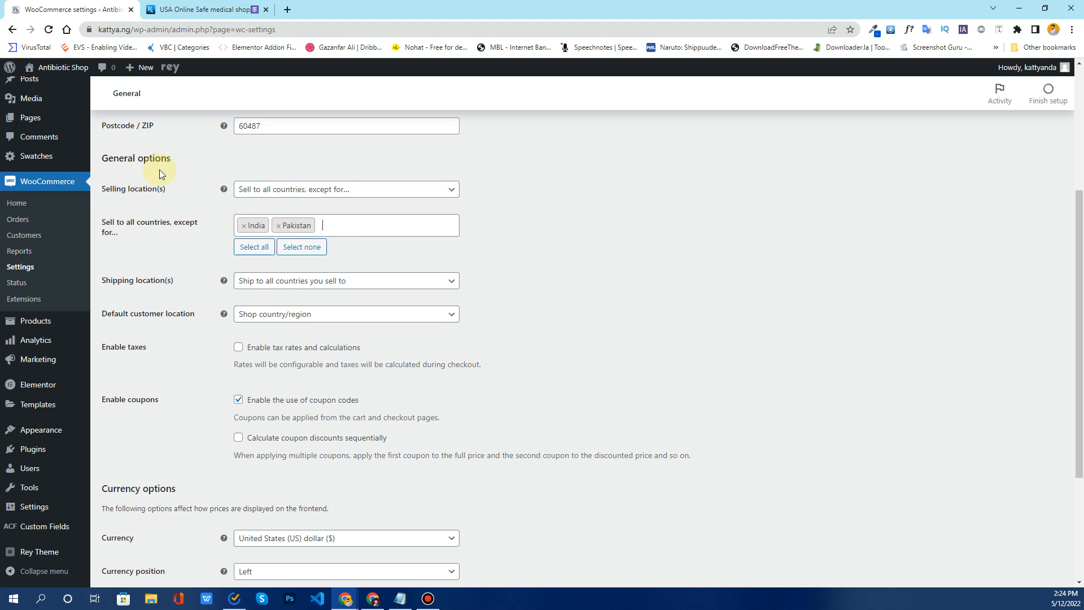
- Remove India and Pakistan from the list of countries excluded from selling
{"action": "left_click", "coordinate": [242, 225]}
{"action": "left_click", "coordinate": [243, 228]}
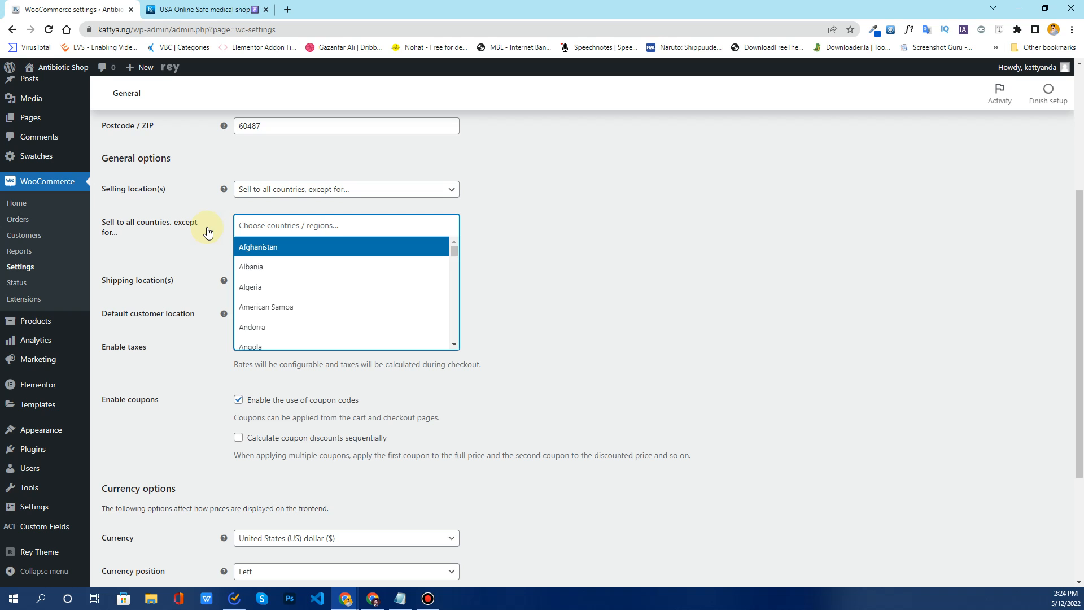
{"action": "left_click", "coordinate": [207, 233]}
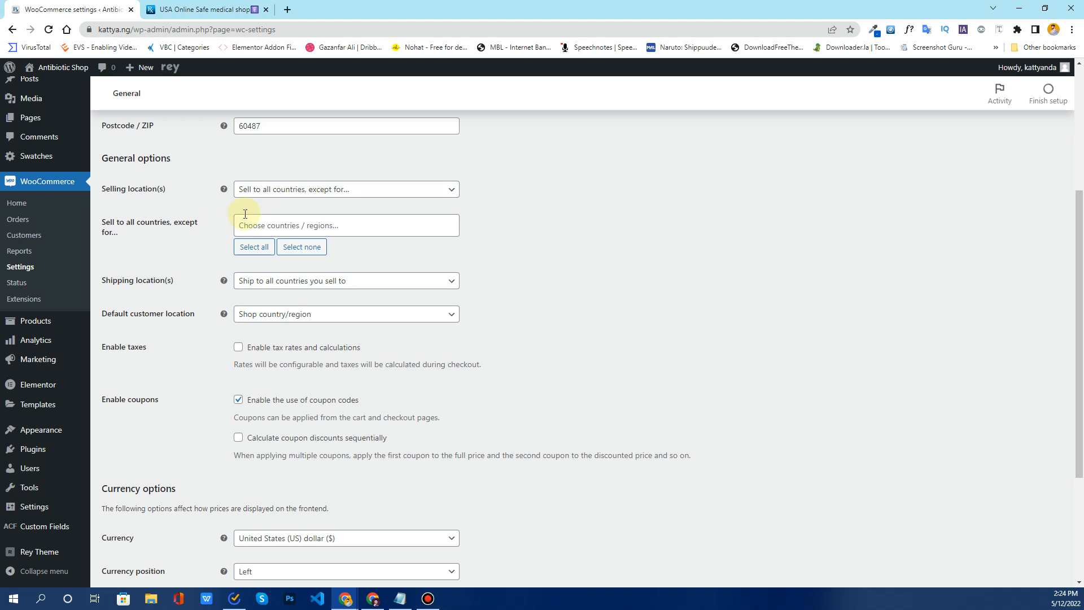
- Set Selling location(s) to "Sell to specific countries" and add Pakistan as the allowed country
{"action": "left_click", "coordinate": [286, 190]}
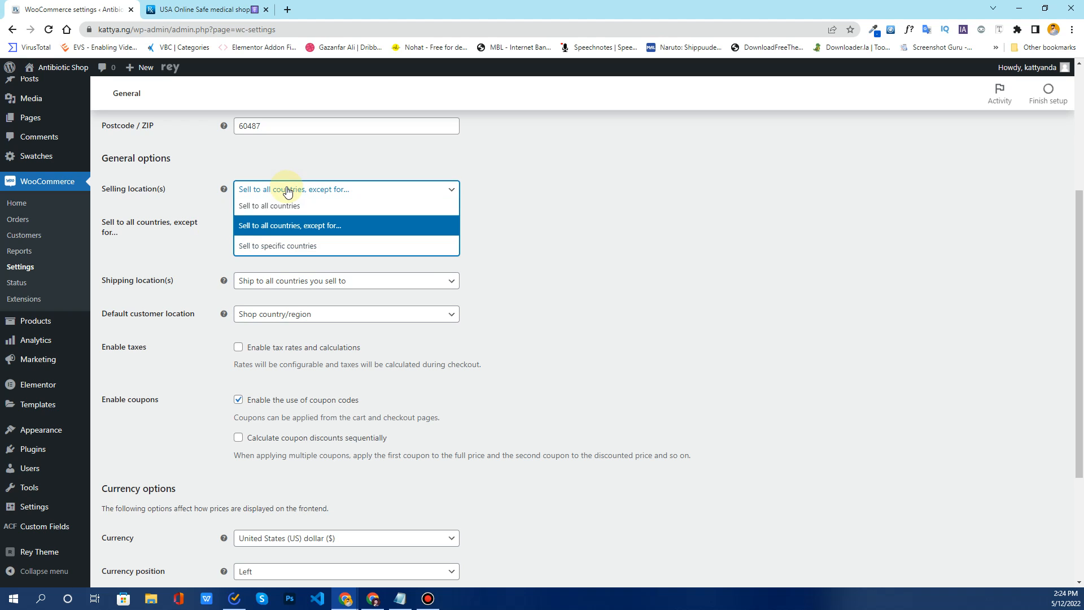
{"action": "left_click", "coordinate": [248, 246]}
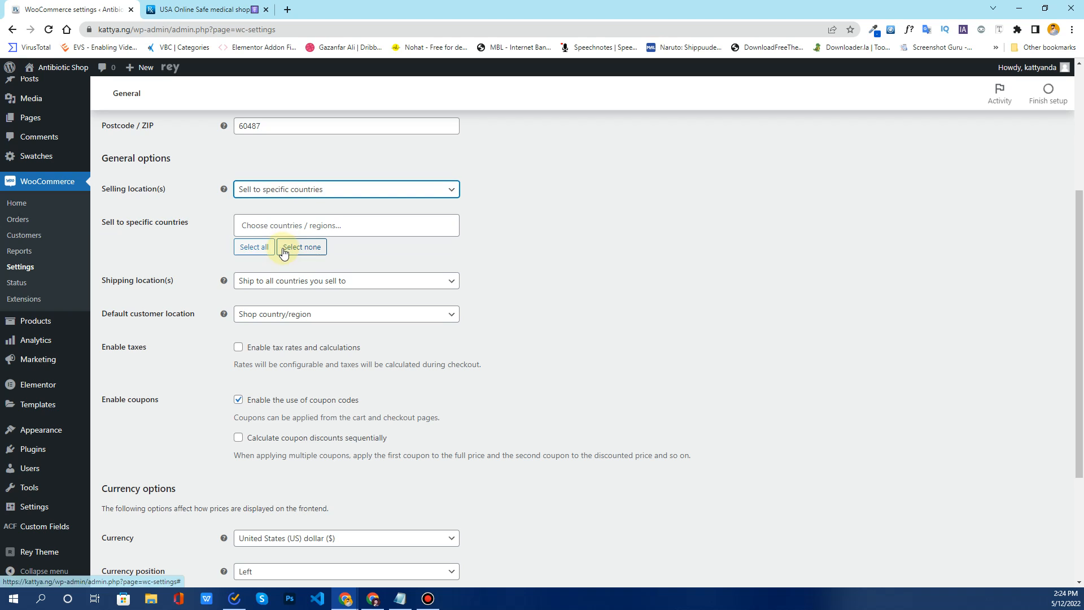
{"action": "left_click", "coordinate": [292, 221]}
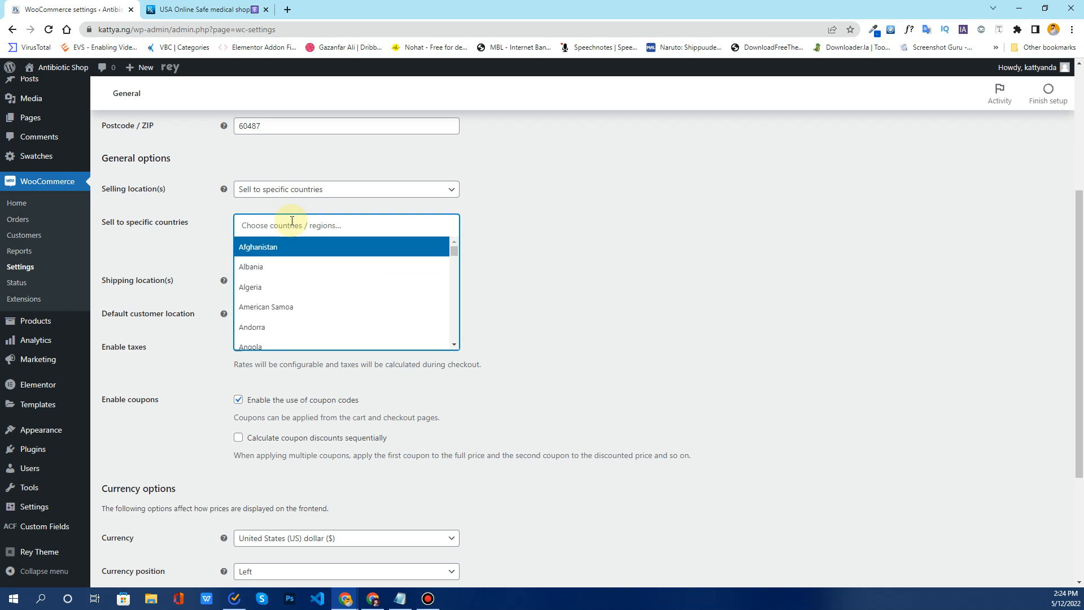
{"action": "type", "text": "Pakis"}
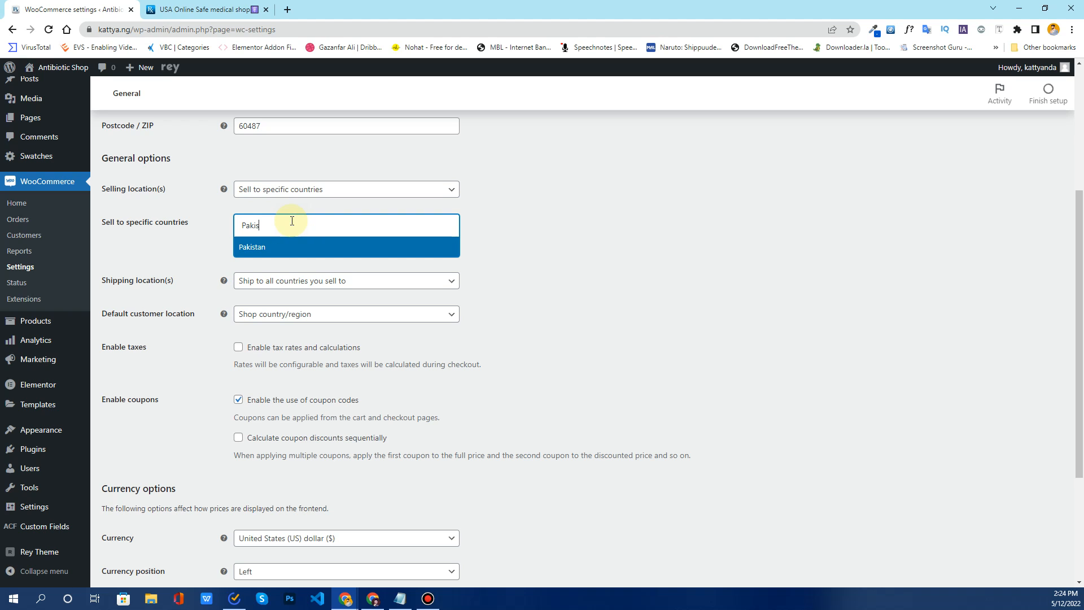
{"action": "key", "text": "Return"}
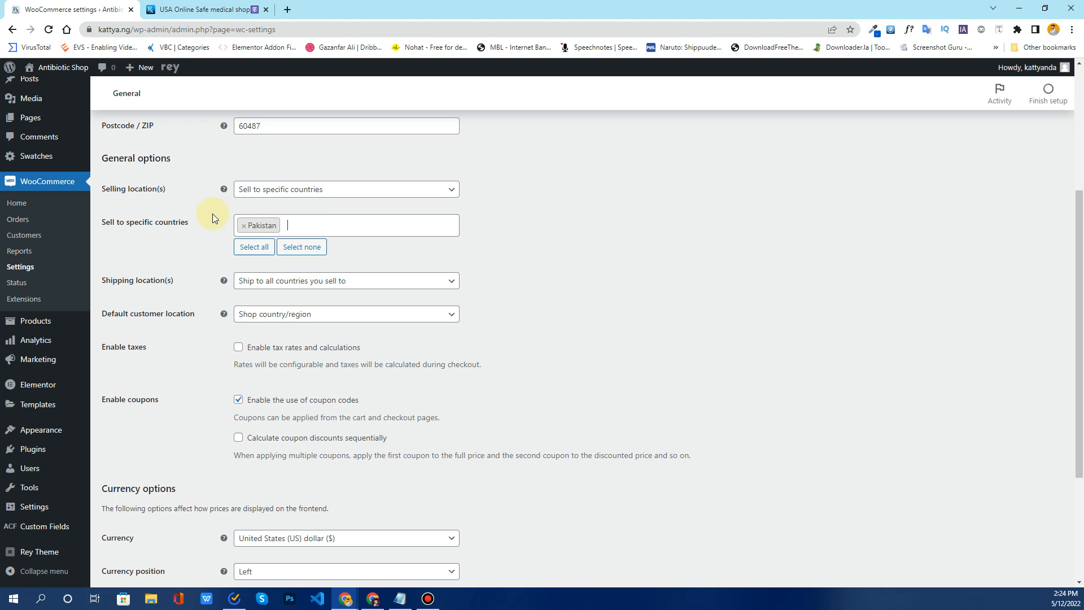
- Remove Pakistan from the specific countries and set Selling location(s) back to "Sell to all countries"
{"action": "left_click", "coordinate": [244, 225]}
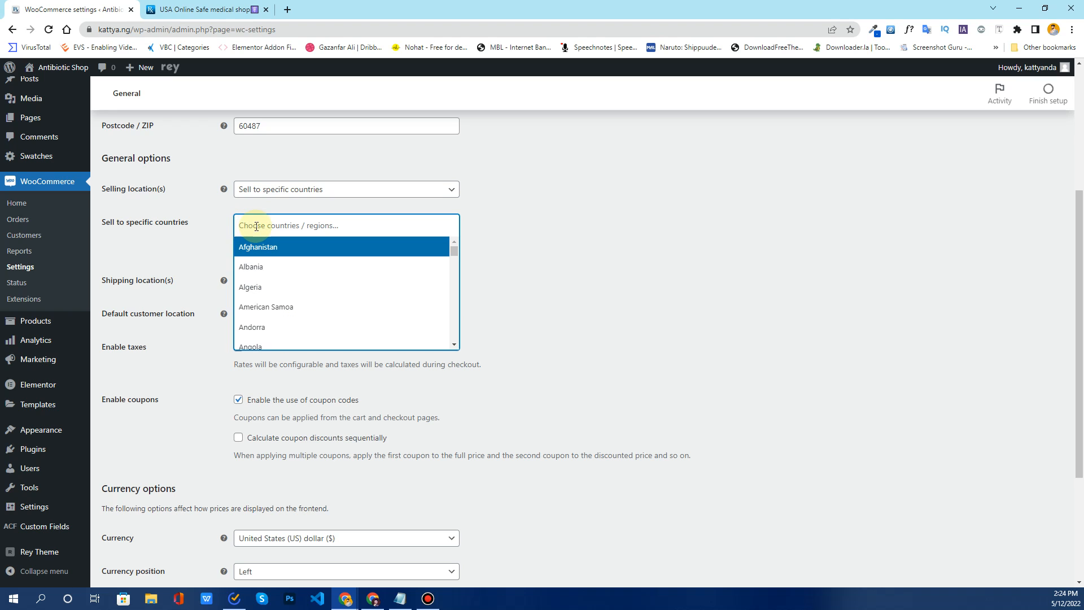
{"action": "left_click", "coordinate": [256, 227]}
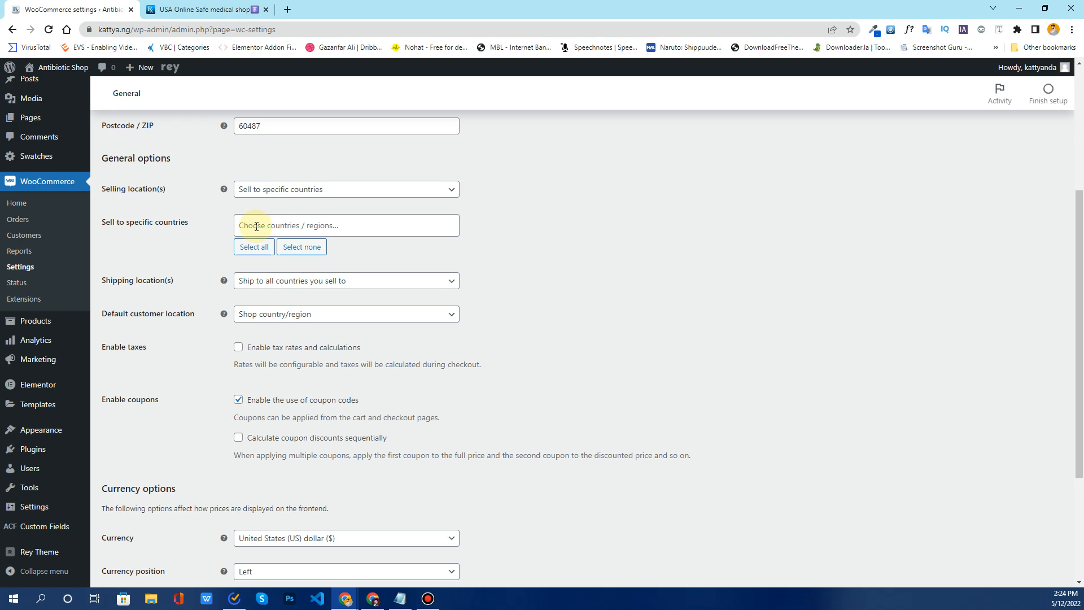
{"action": "left_click", "coordinate": [286, 190]}
{"action": "left_click", "coordinate": [283, 206]}
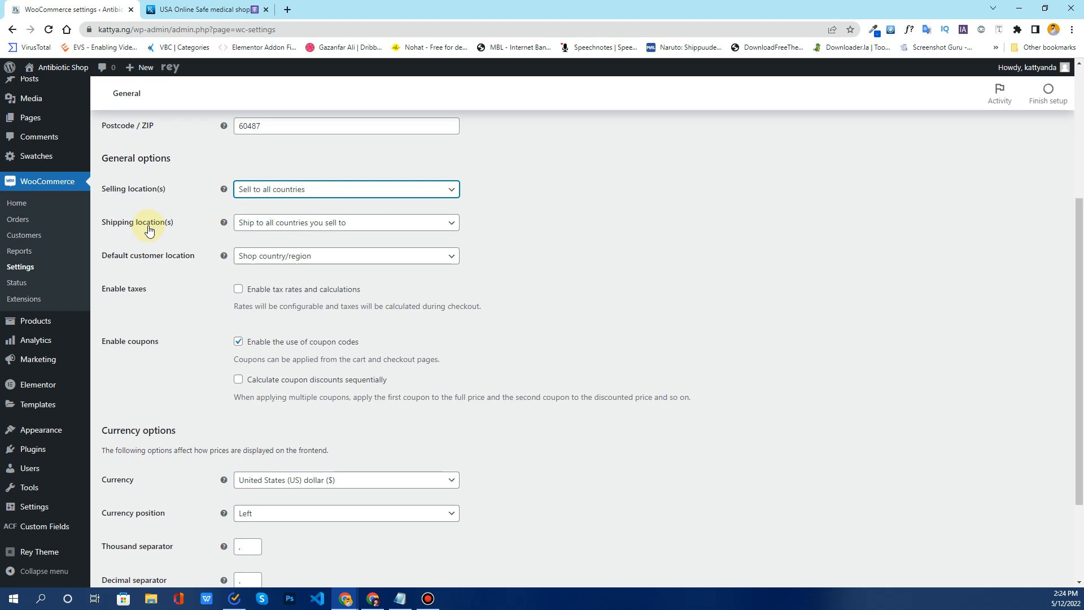
- Review the Shipping location(s) choices and keep Default customer location on "Shop country/region"
{"action": "left_click", "coordinate": [289, 228]}
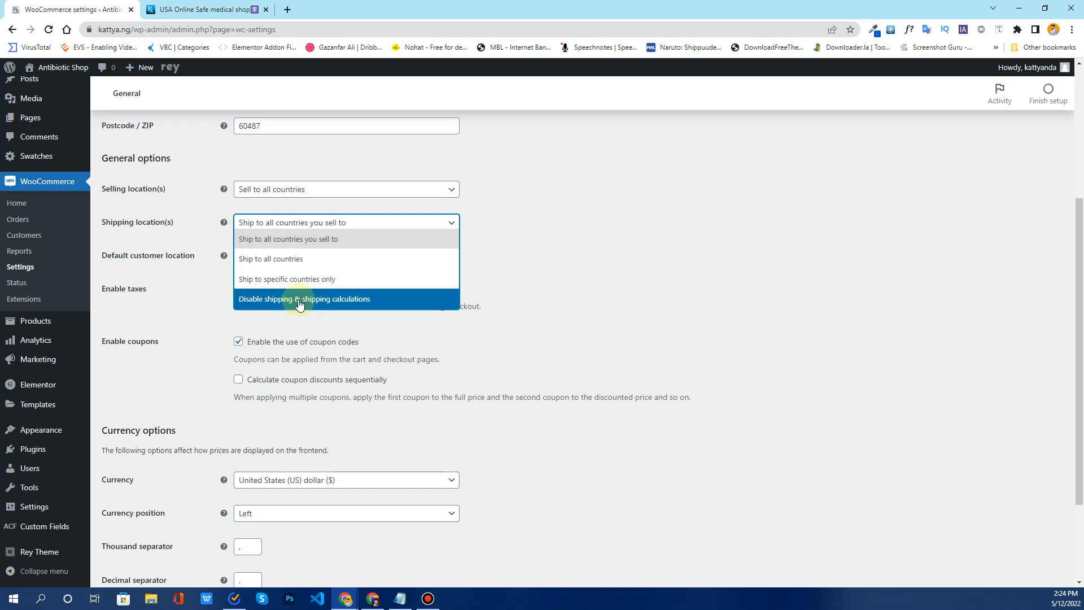
{"action": "left_click", "coordinate": [178, 268]}
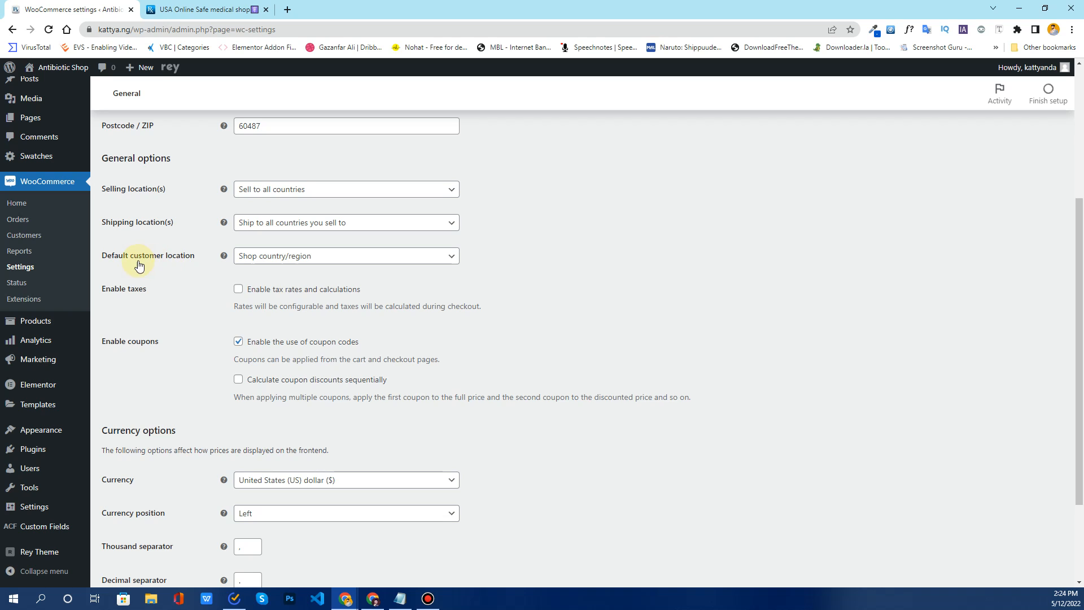
{"action": "left_click", "coordinate": [276, 264]}
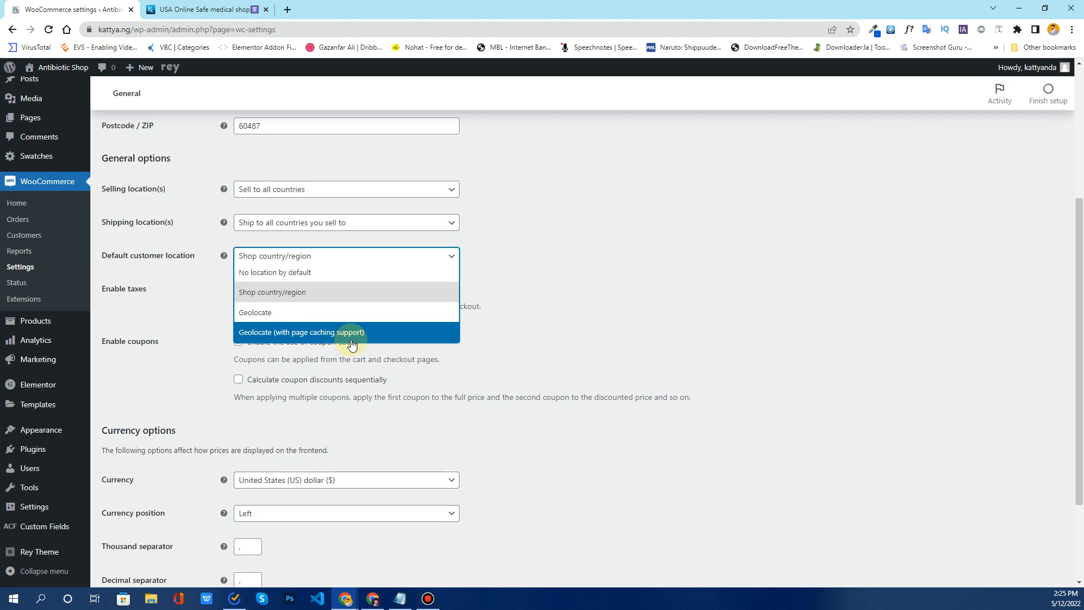
{"action": "left_click", "coordinate": [277, 301]}
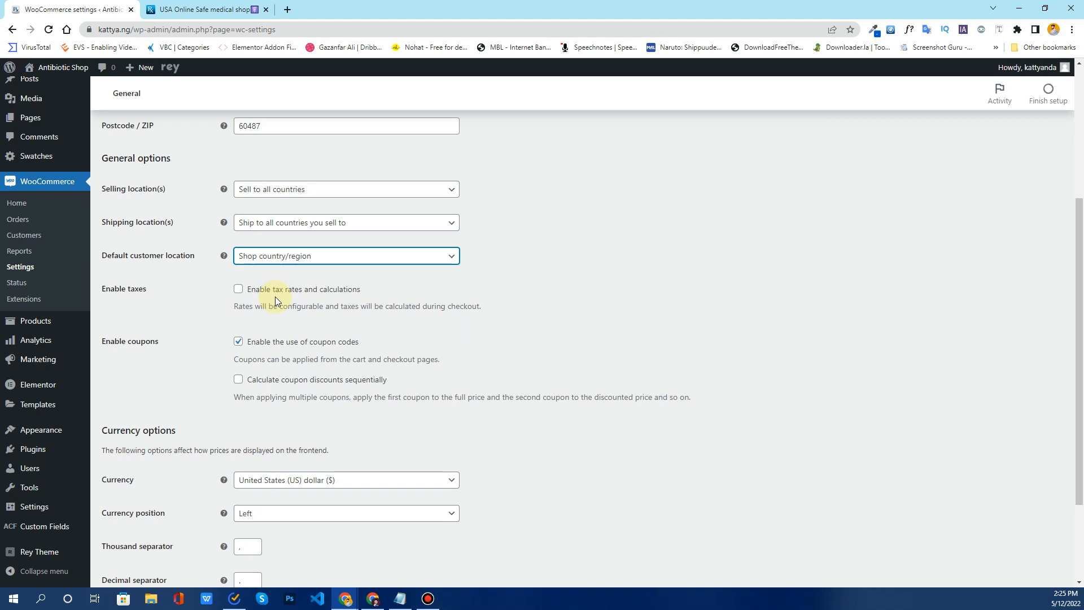
{"action": "left_click", "coordinate": [175, 295]}
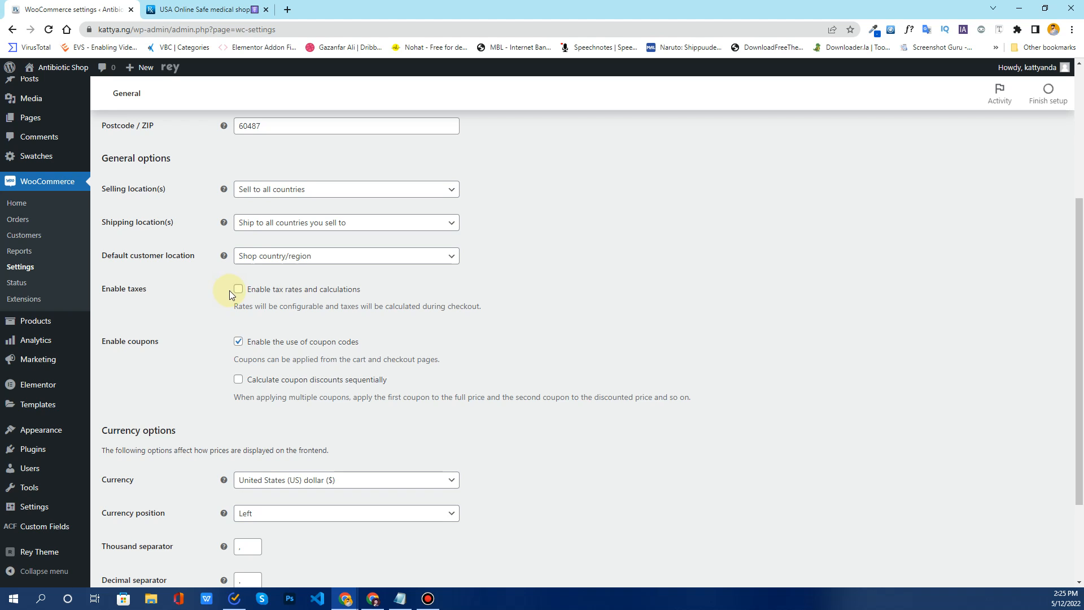
- Choose United States (US) dollar ($) as the store currency and Left as the currency position
{"action": "scroll", "coordinate": [214, 291], "scroll_direction": "down", "scroll_amount": 2}
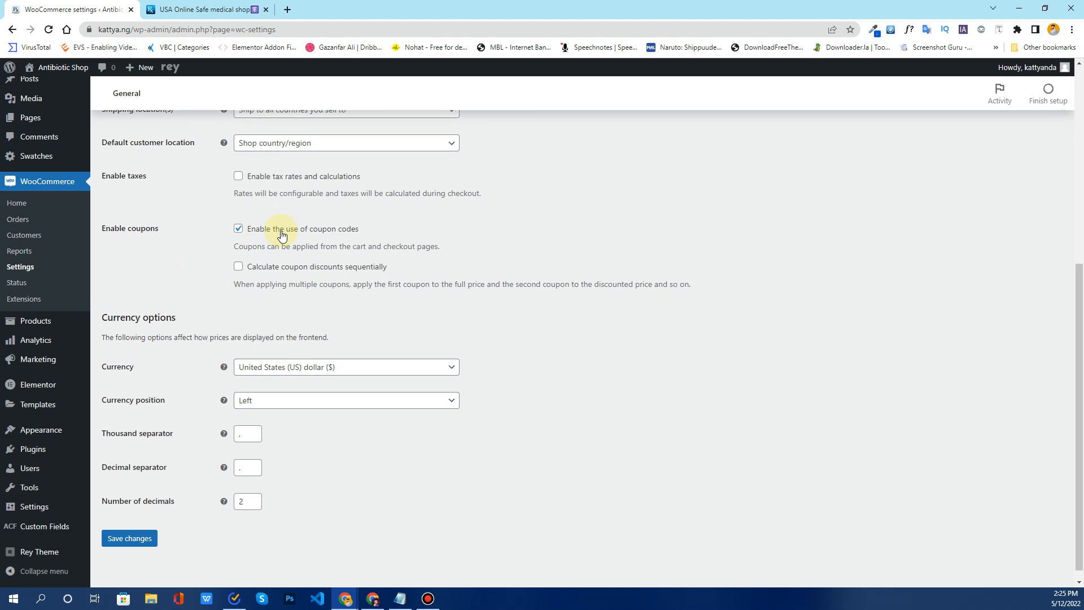
{"action": "scroll", "coordinate": [281, 235], "scroll_direction": "down", "scroll_amount": 1}
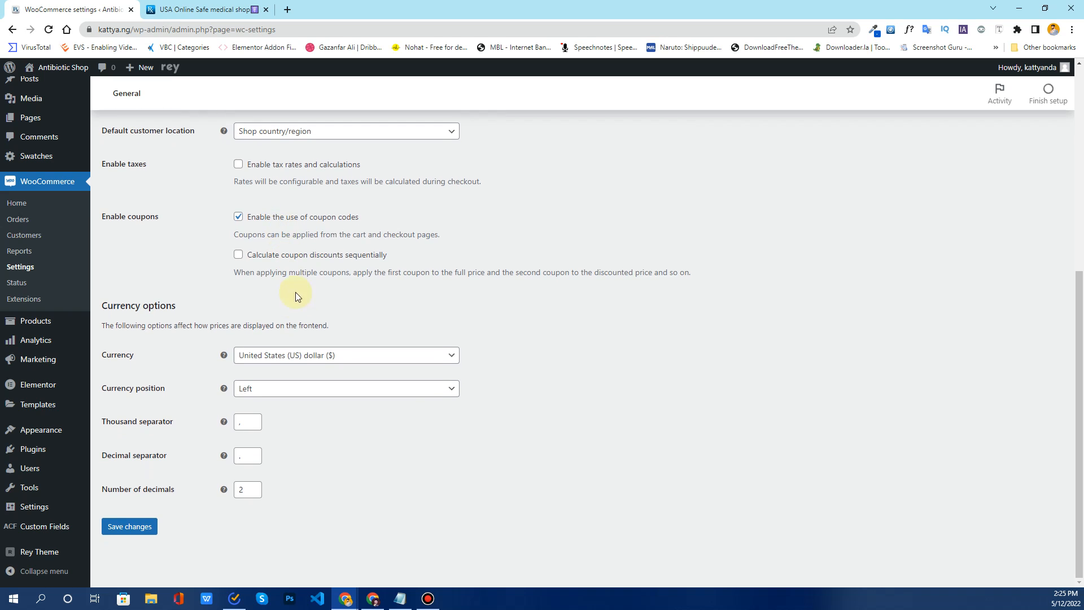
{"action": "left_click", "coordinate": [270, 360]}
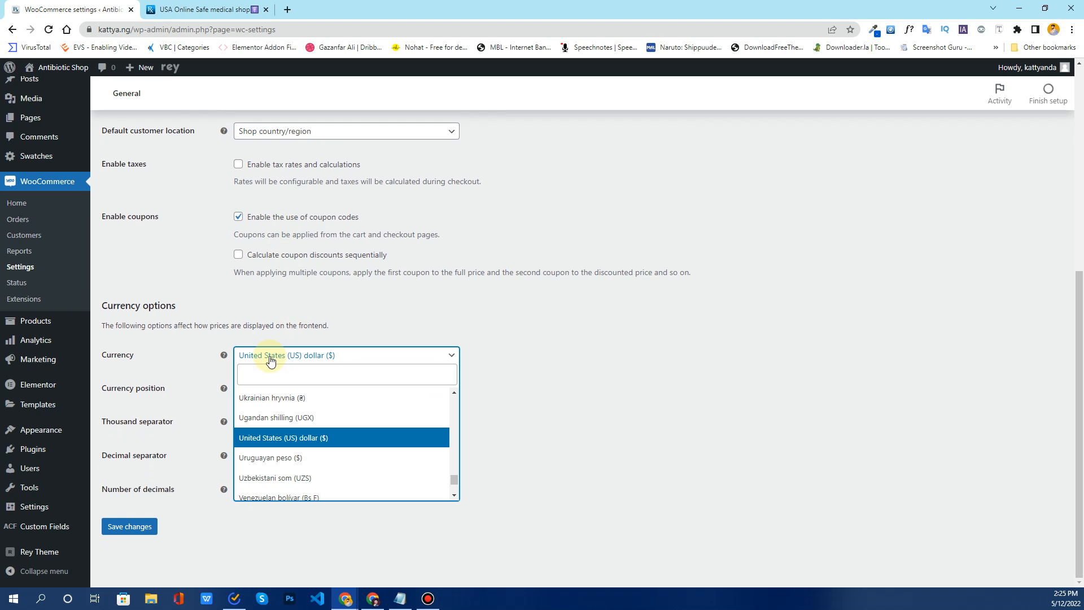
{"action": "left_click", "coordinate": [267, 439]}
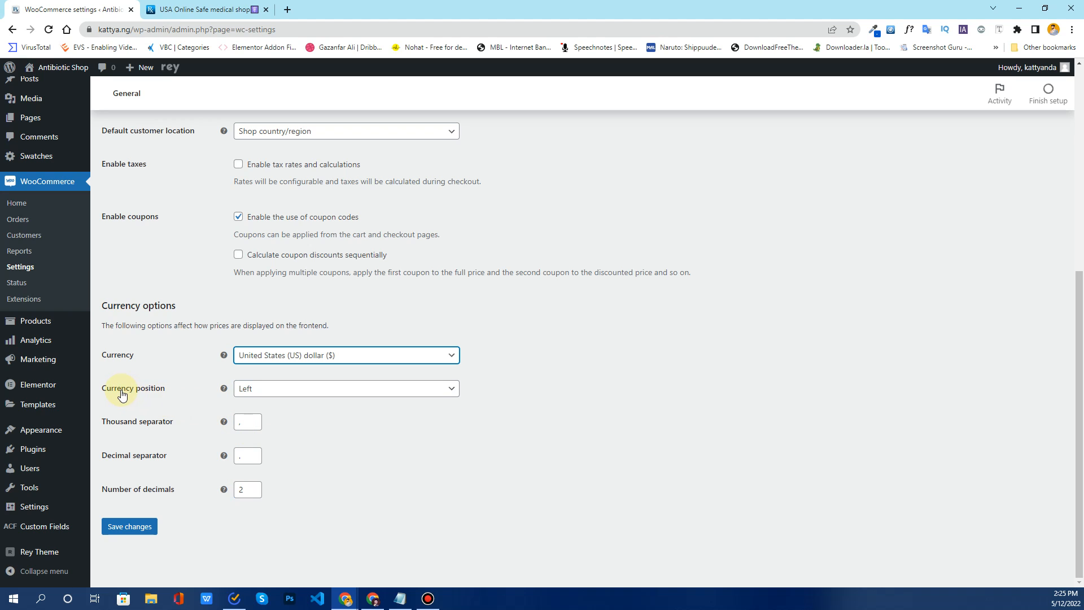
{"action": "left_click", "coordinate": [283, 395]}
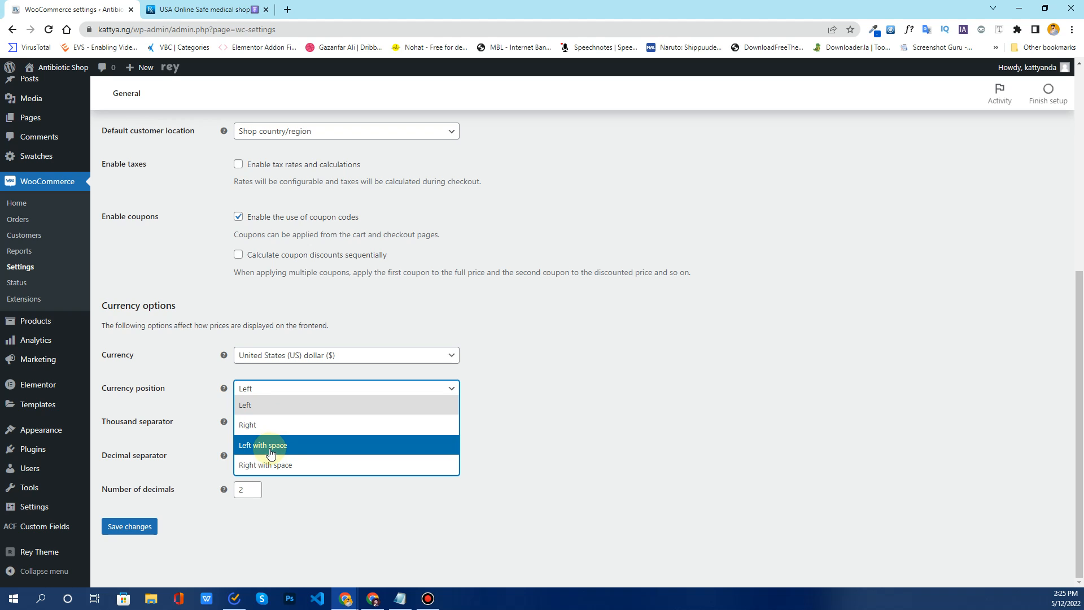
{"action": "left_click", "coordinate": [252, 413]}
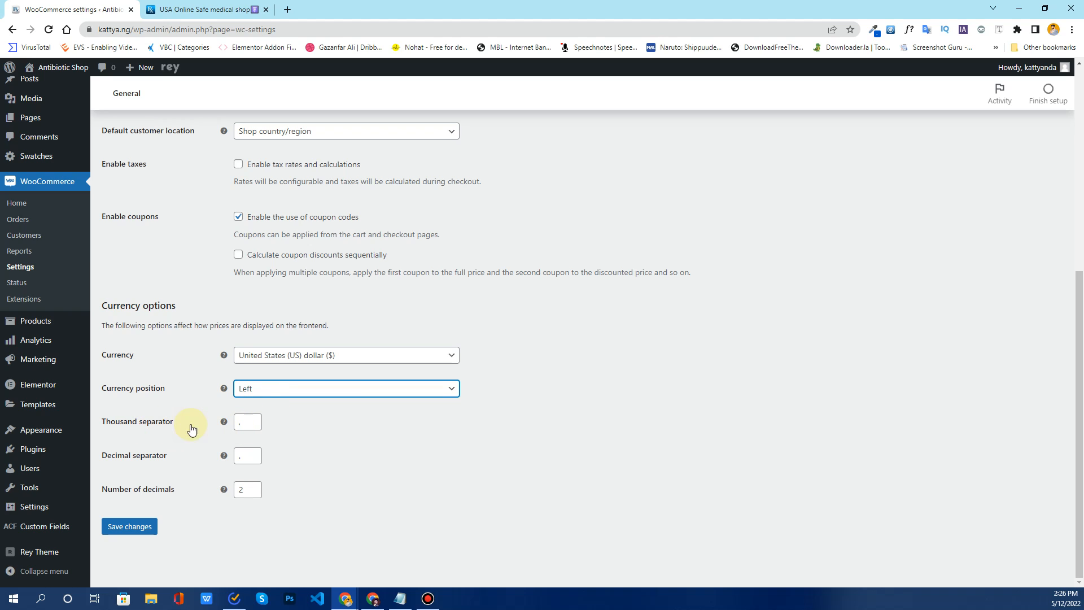
- Check the thousand and decimal separator fields, and save the general settings
{"action": "left_click", "coordinate": [237, 421]}
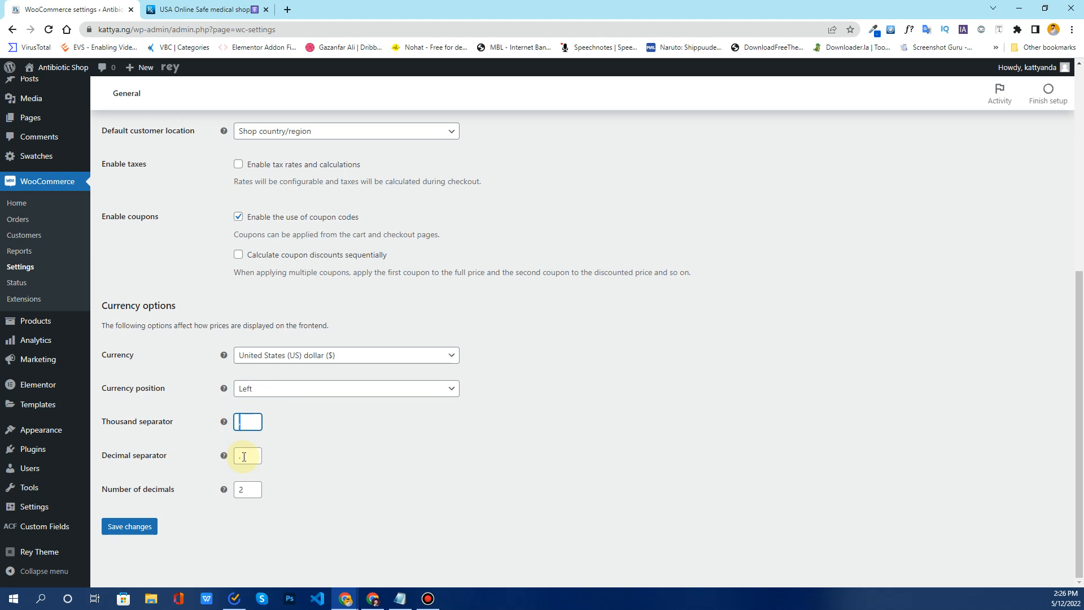
{"action": "left_click", "coordinate": [244, 455]}
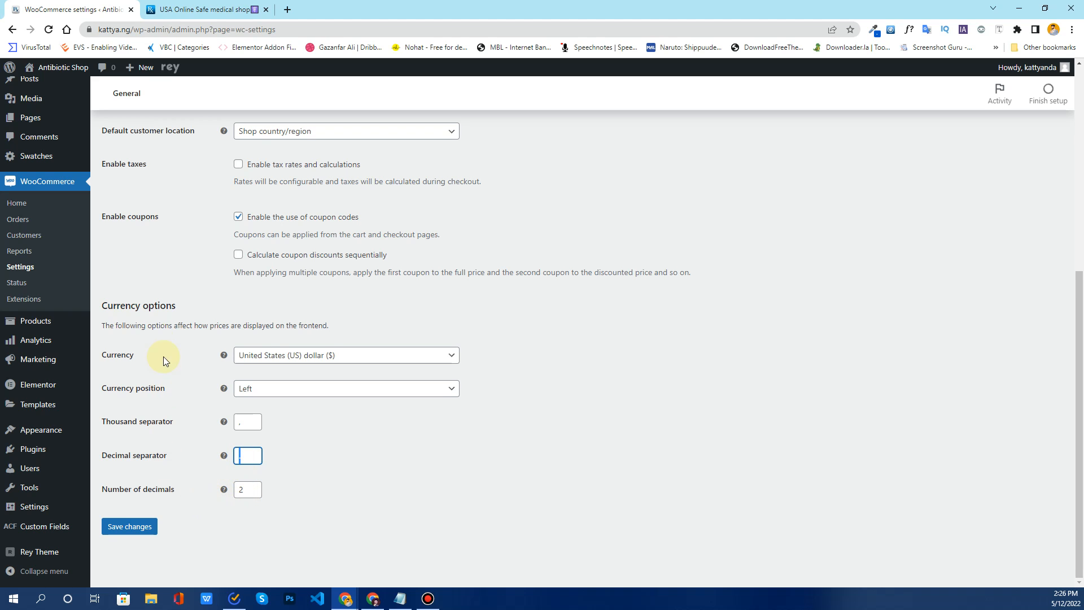
{"action": "scroll", "coordinate": [155, 339], "scroll_direction": "up", "scroll_amount": 5}
{"action": "scroll", "coordinate": [154, 338], "scroll_direction": "down", "scroll_amount": 5}
{"action": "left_click", "coordinate": [131, 526]}
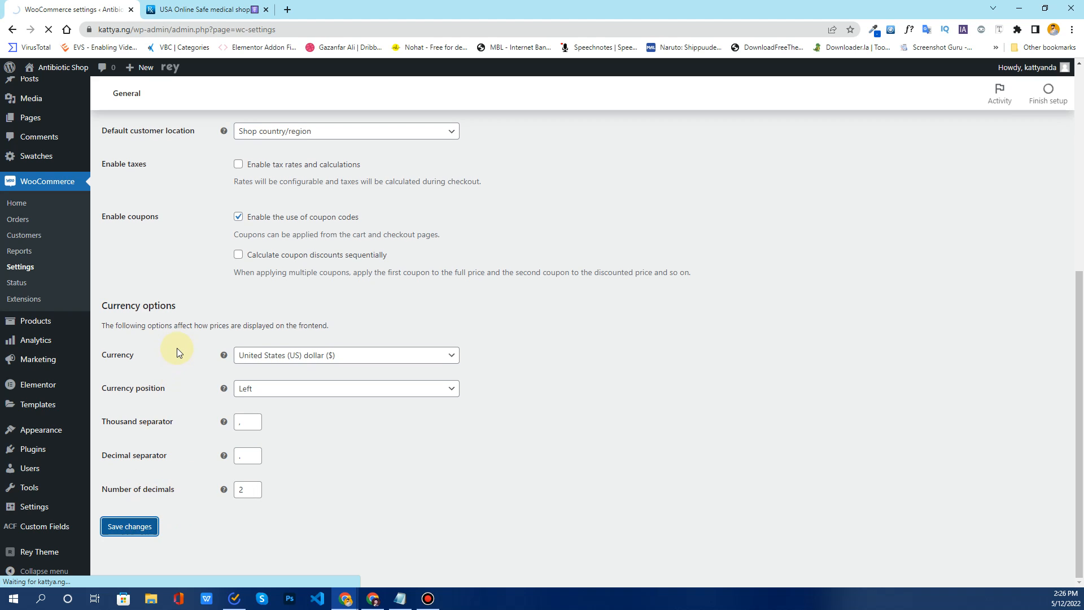
{"action": "scroll", "coordinate": [176, 348], "scroll_direction": "up", "scroll_amount": 4}
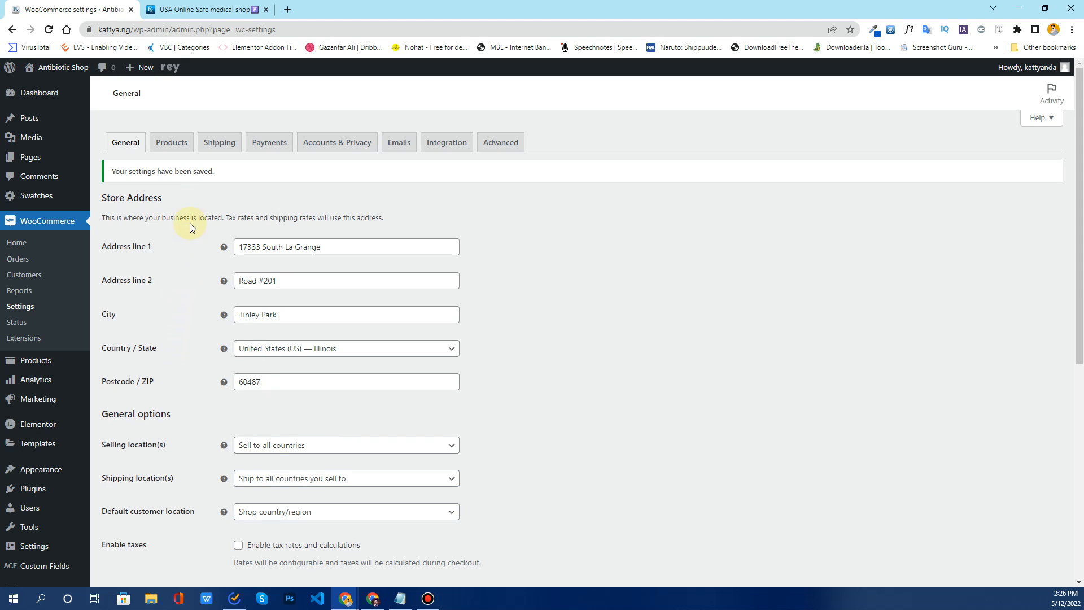
- Open the Products settings and choose Shop as the shop page
{"action": "left_click", "coordinate": [172, 149]}
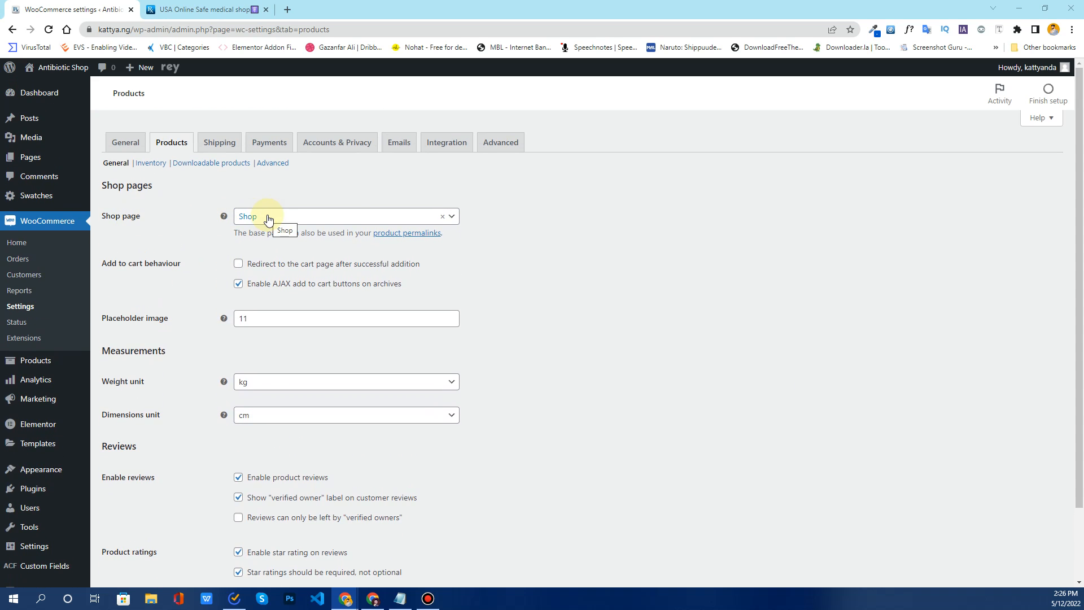
{"action": "left_click", "coordinate": [268, 219]}
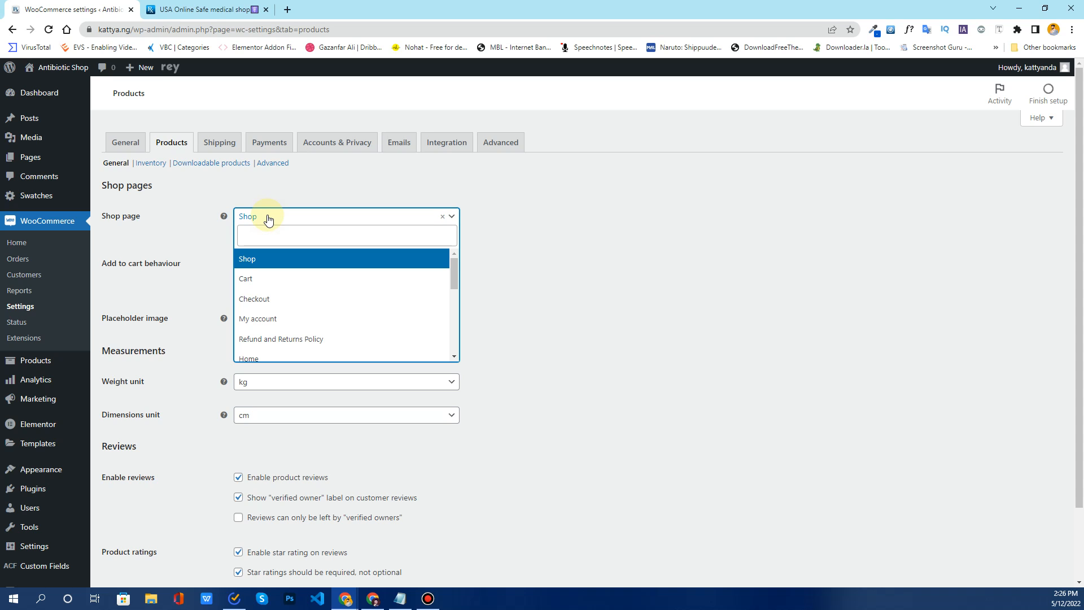
{"action": "left_click", "coordinate": [252, 264]}
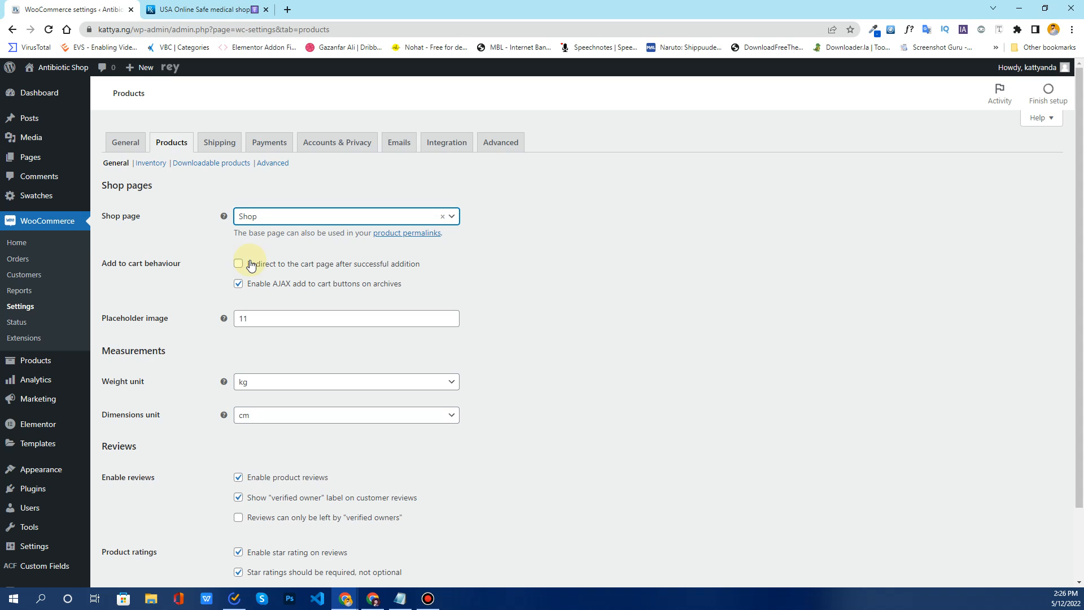
- Choose kg as the weight unit and cm as the dimensions unit for products
{"action": "scroll", "coordinate": [271, 243], "scroll_direction": "down", "scroll_amount": 1}
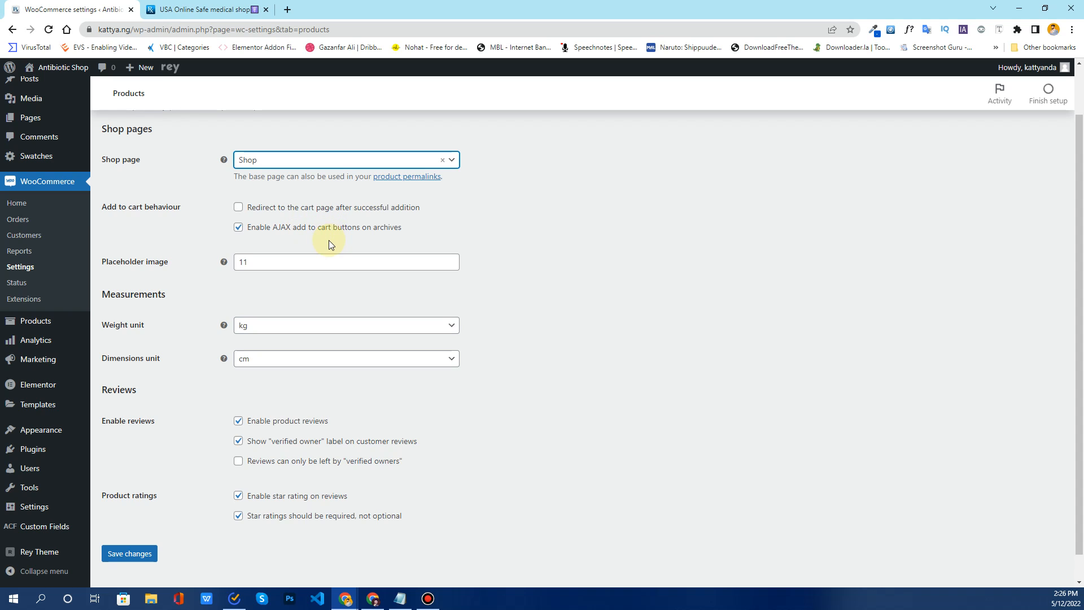
{"action": "scroll", "coordinate": [329, 242], "scroll_direction": "down", "scroll_amount": 1}
{"action": "left_click_drag", "start_coordinate": [258, 237], "coordinate": [237, 234]}
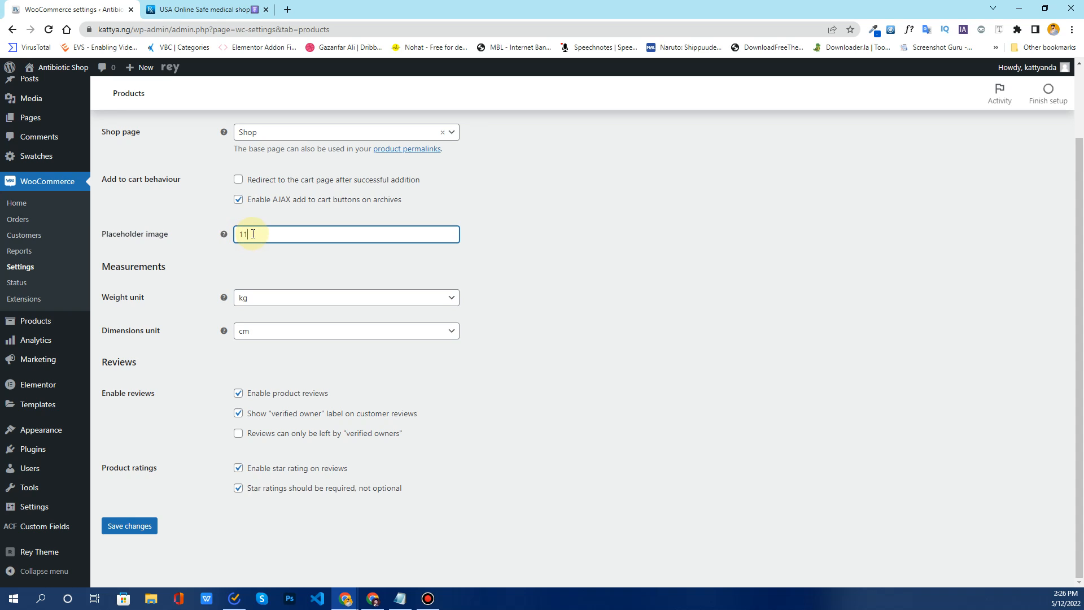
{"action": "left_click", "coordinate": [197, 275]}
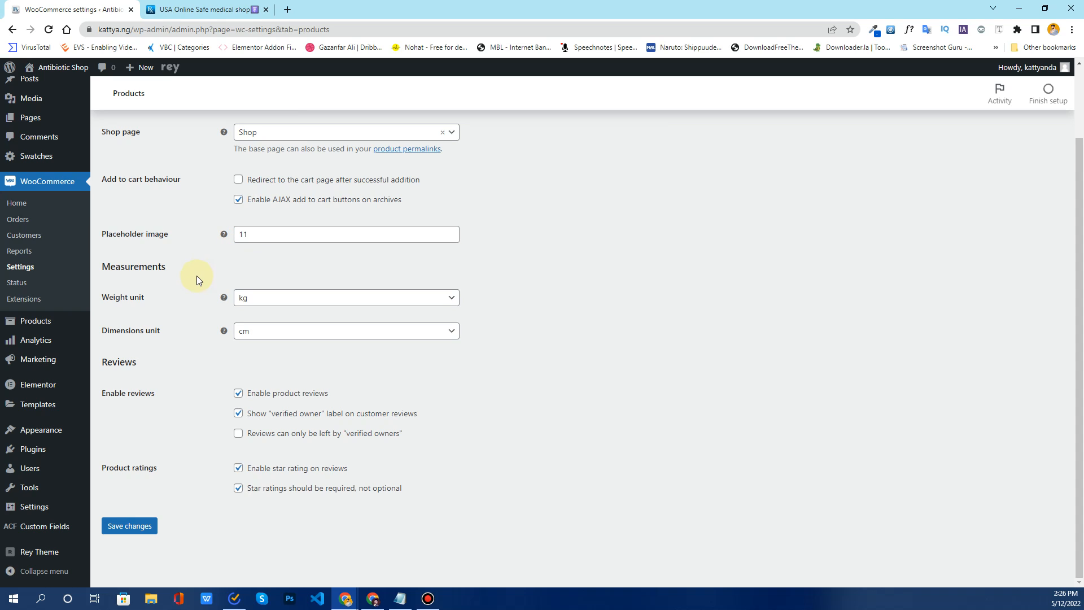
{"action": "left_click", "coordinate": [274, 299]}
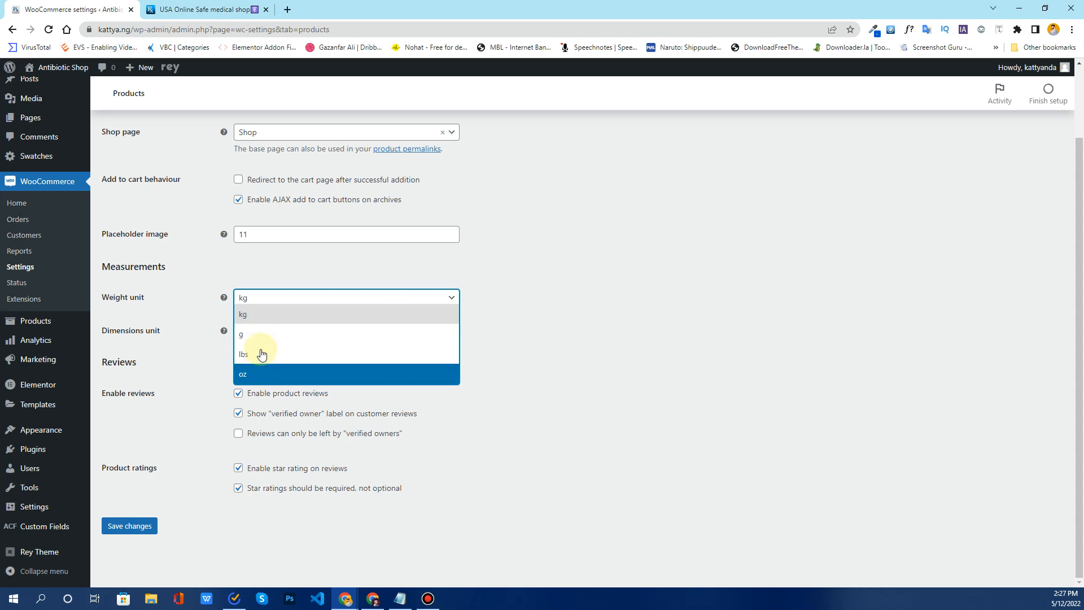
{"action": "left_click", "coordinate": [260, 315]}
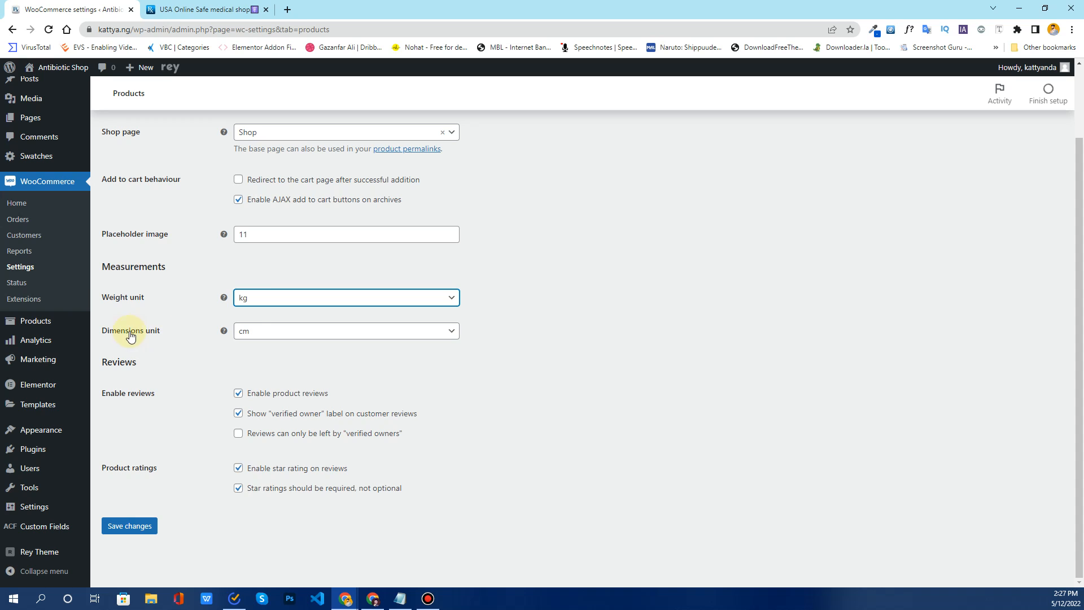
{"action": "left_click", "coordinate": [289, 331]}
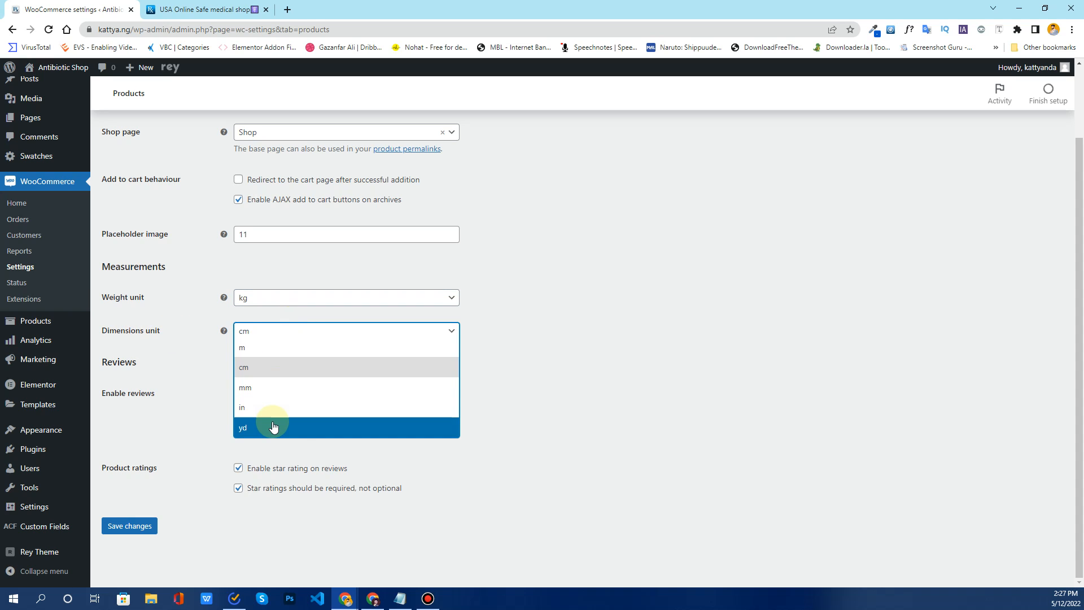
{"action": "left_click", "coordinate": [286, 368]}
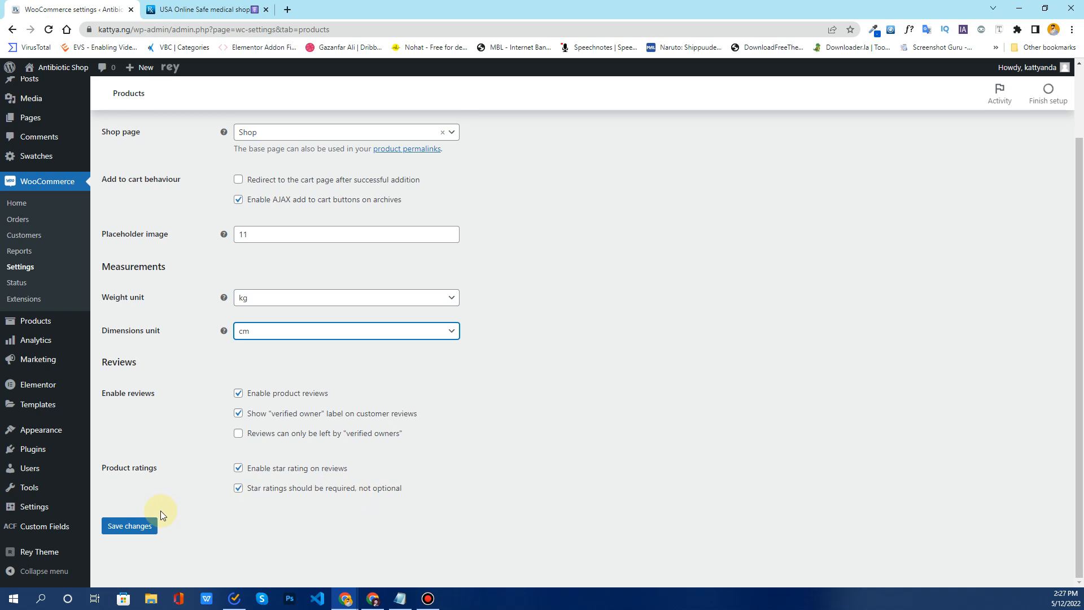
- Open the product Inventory settings and set Hold stock (minutes) to 60
{"action": "scroll", "coordinate": [150, 379], "scroll_direction": "up", "scroll_amount": 2}
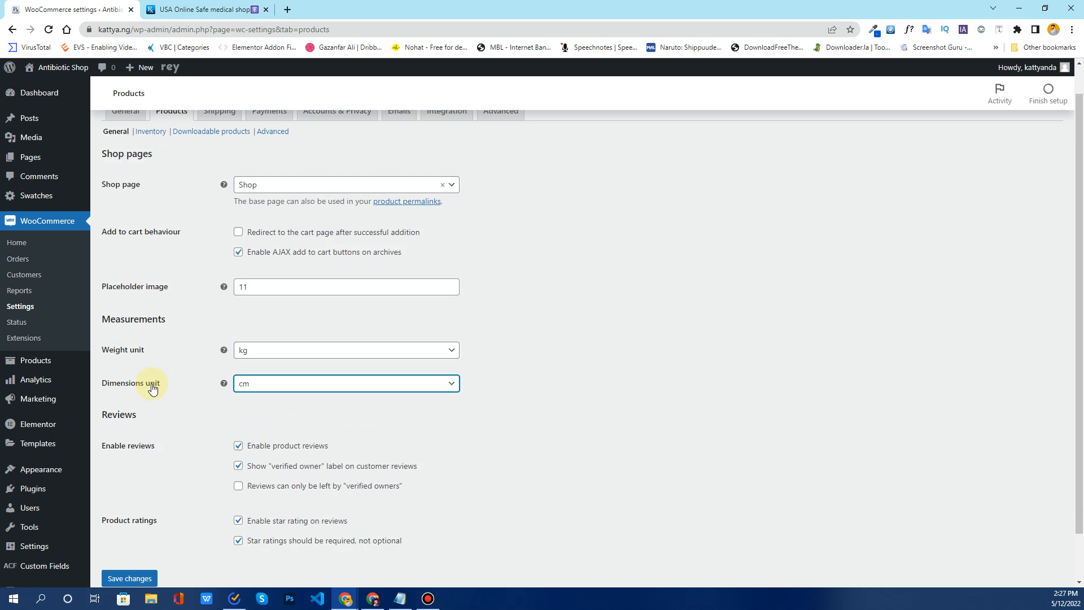
{"action": "left_click", "coordinate": [153, 165]}
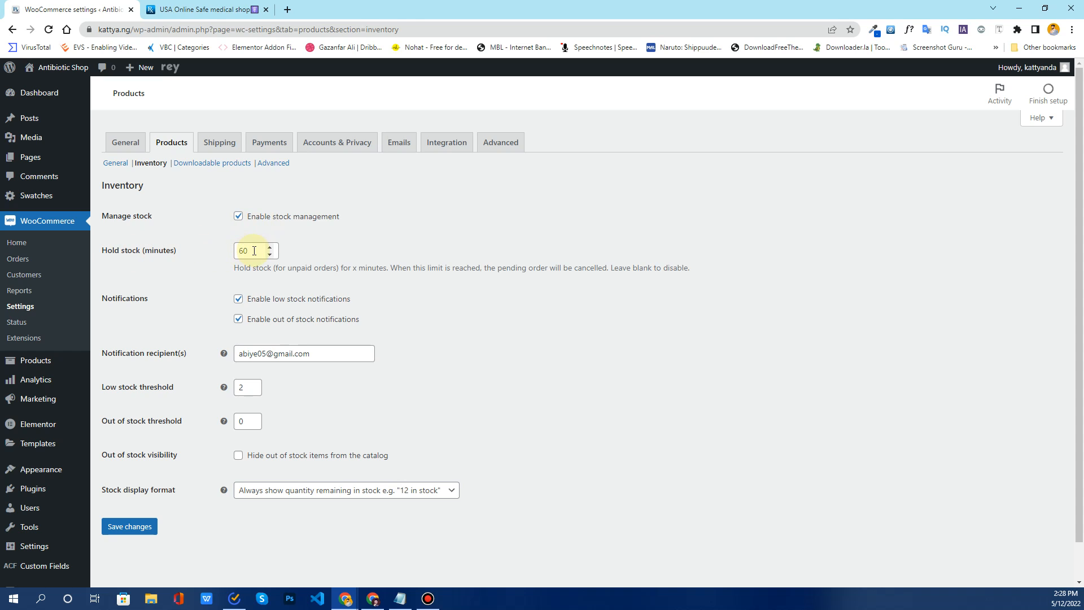
{"action": "left_click_drag", "start_coordinate": [253, 251], "coordinate": [235, 253]}
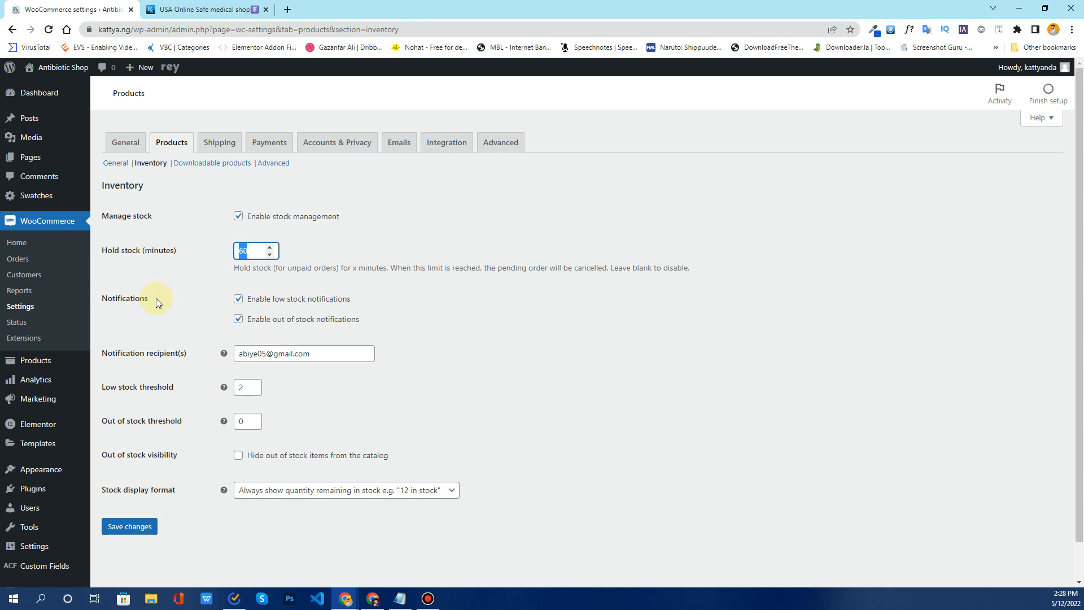
{"action": "left_click", "coordinate": [274, 247]}
{"action": "left_click", "coordinate": [273, 247]}
{"action": "left_click", "coordinate": [273, 248]}
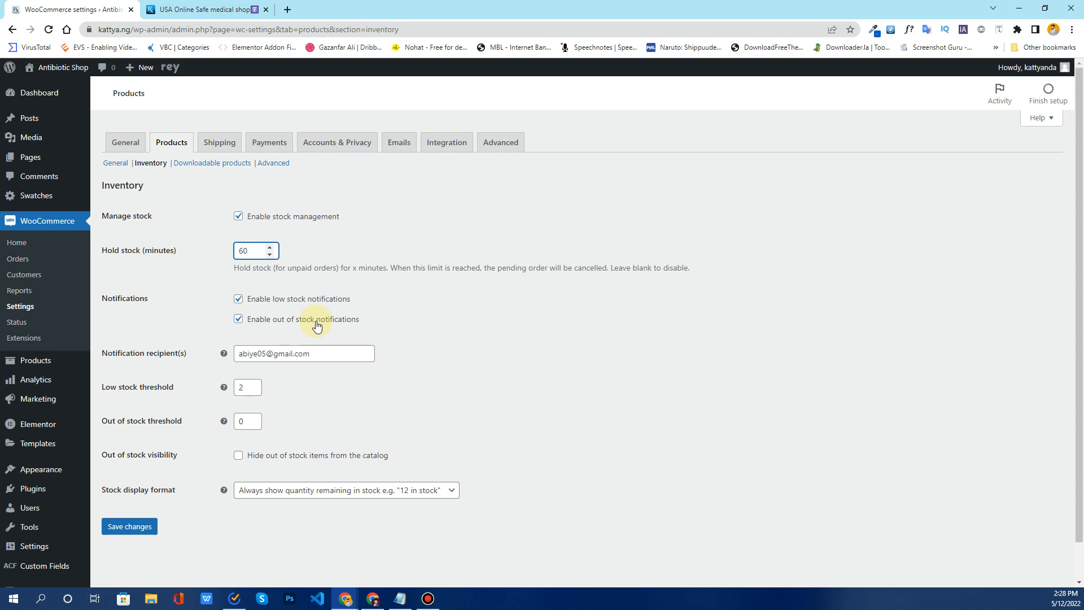
{"action": "mouse_move", "coordinate": [35, 360]}
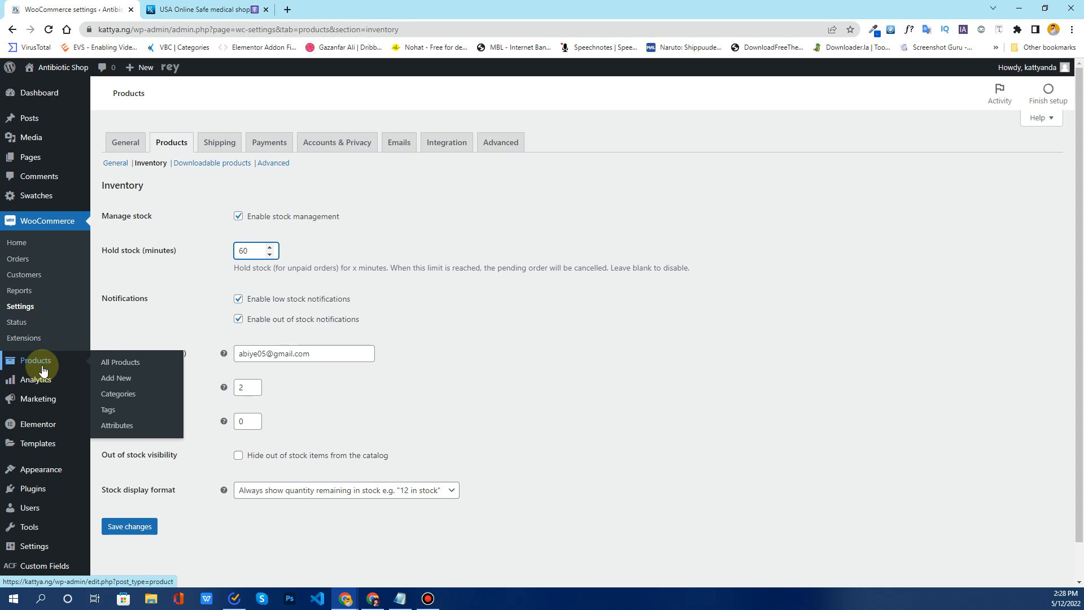
{"action": "scroll", "coordinate": [198, 256], "scroll_direction": "down", "scroll_amount": 1}
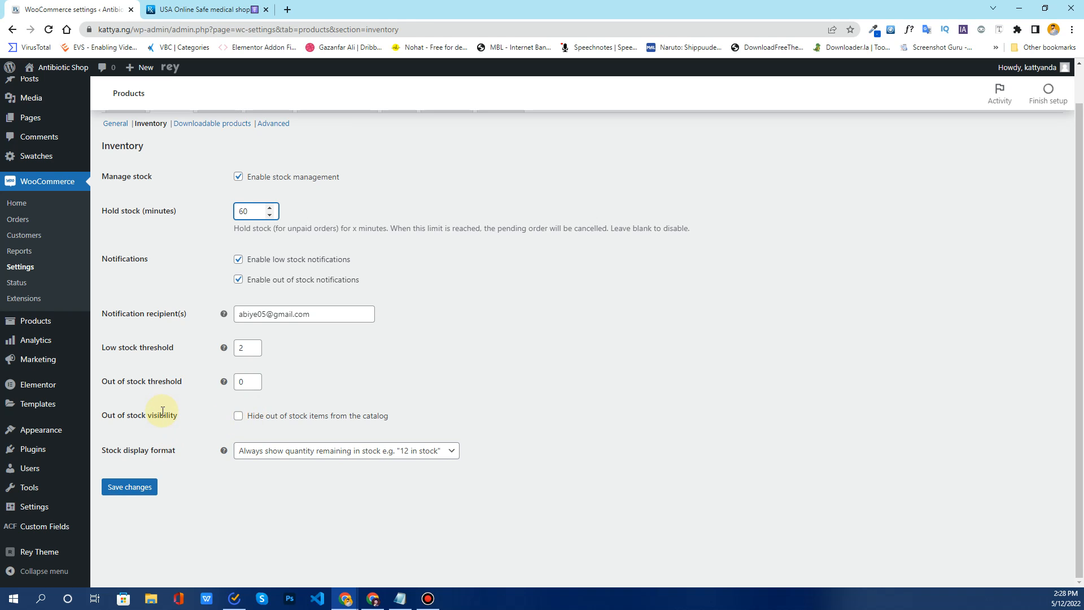
{"action": "scroll", "coordinate": [162, 411], "scroll_direction": "up", "scroll_amount": 1}
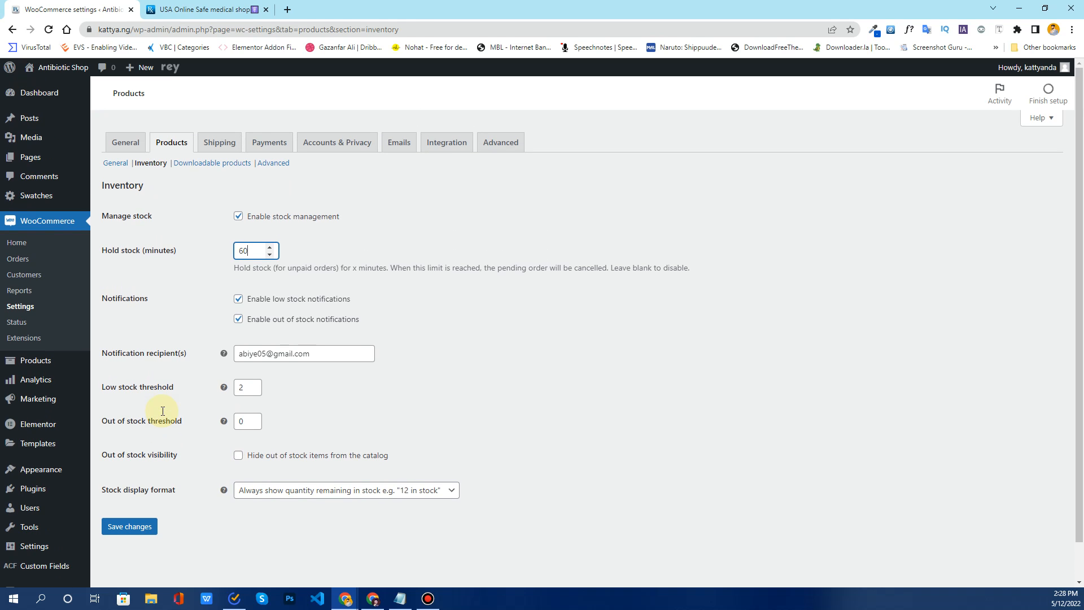
- Save the inventory settings and open the Downloadable products settings
{"action": "left_click", "coordinate": [202, 165]}
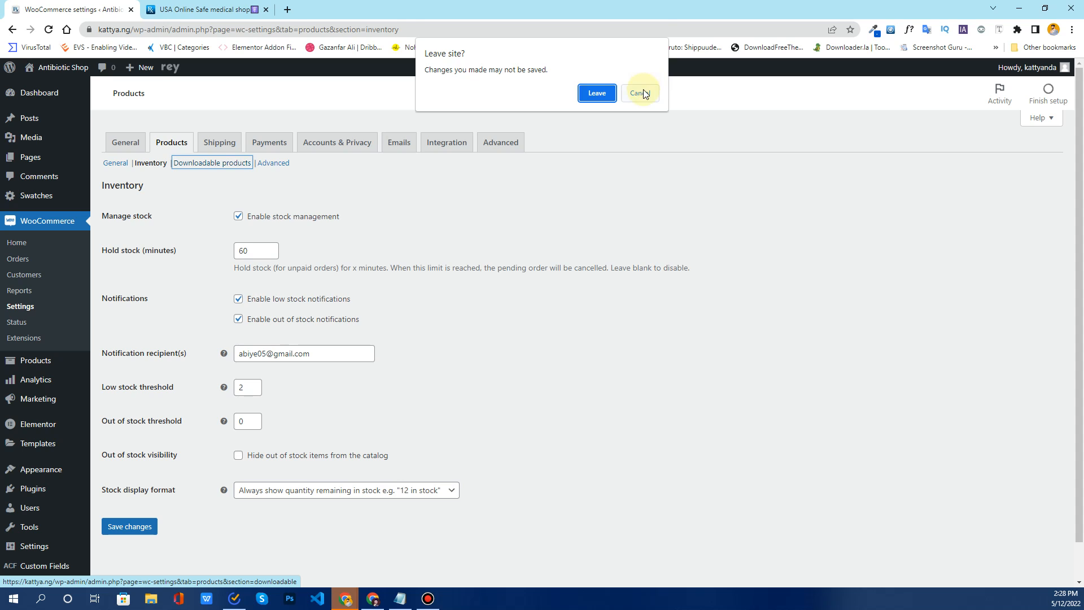
{"action": "left_click", "coordinate": [640, 94]}
{"action": "left_click", "coordinate": [129, 526]}
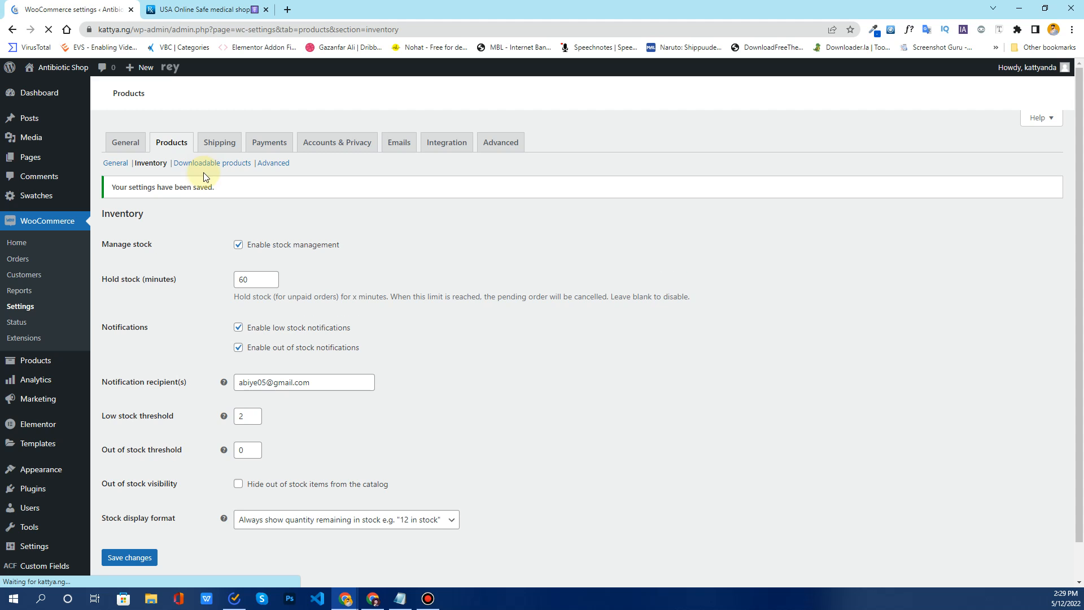
{"action": "left_click", "coordinate": [206, 164]}
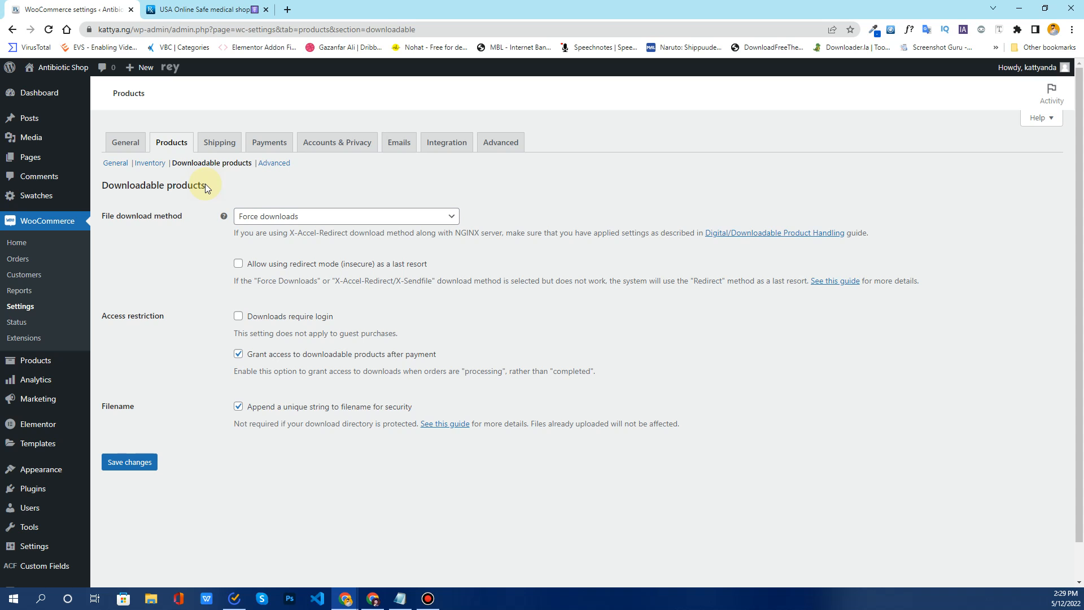
- Choose Force downloads as the file download method and save the downloadable products settings
{"action": "scroll", "coordinate": [208, 185], "scroll_direction": "down", "scroll_amount": 1}
{"action": "scroll", "coordinate": [208, 186], "scroll_direction": "up", "scroll_amount": 1}
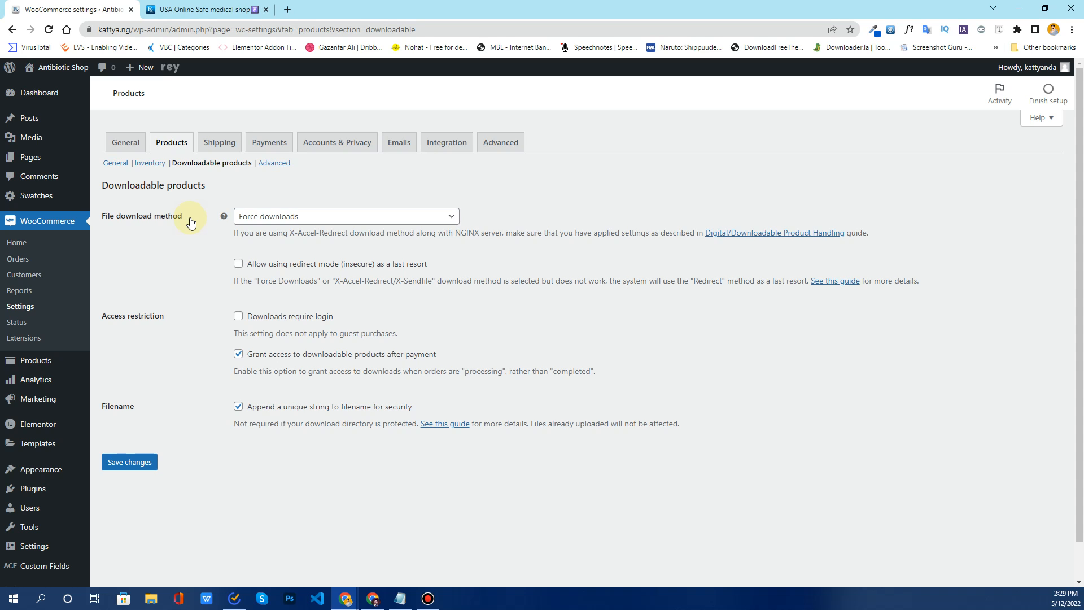
{"action": "left_click", "coordinate": [279, 220]}
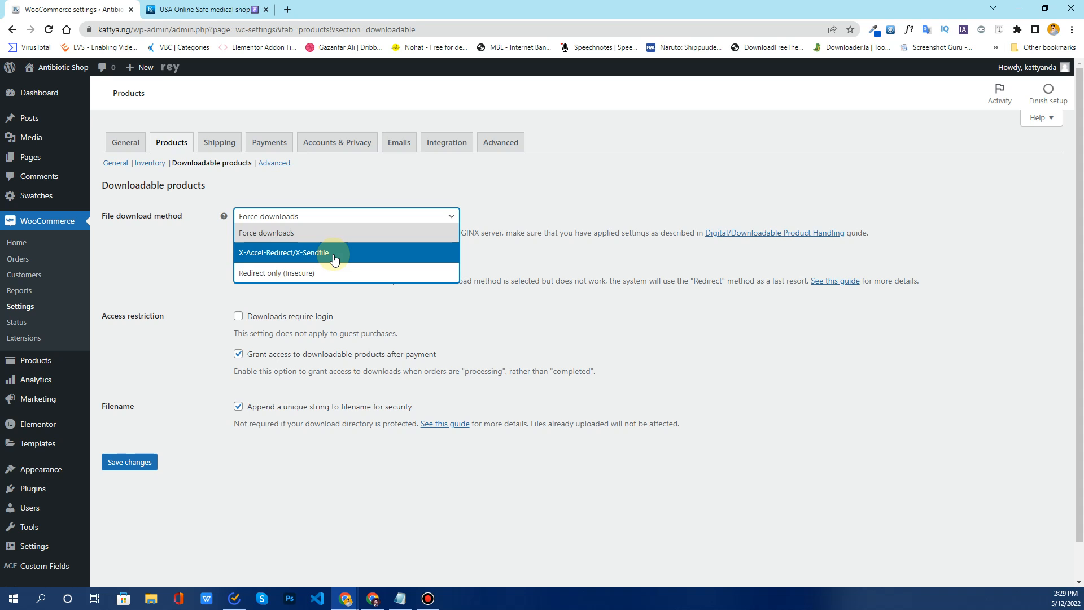
{"action": "left_click", "coordinate": [272, 239]}
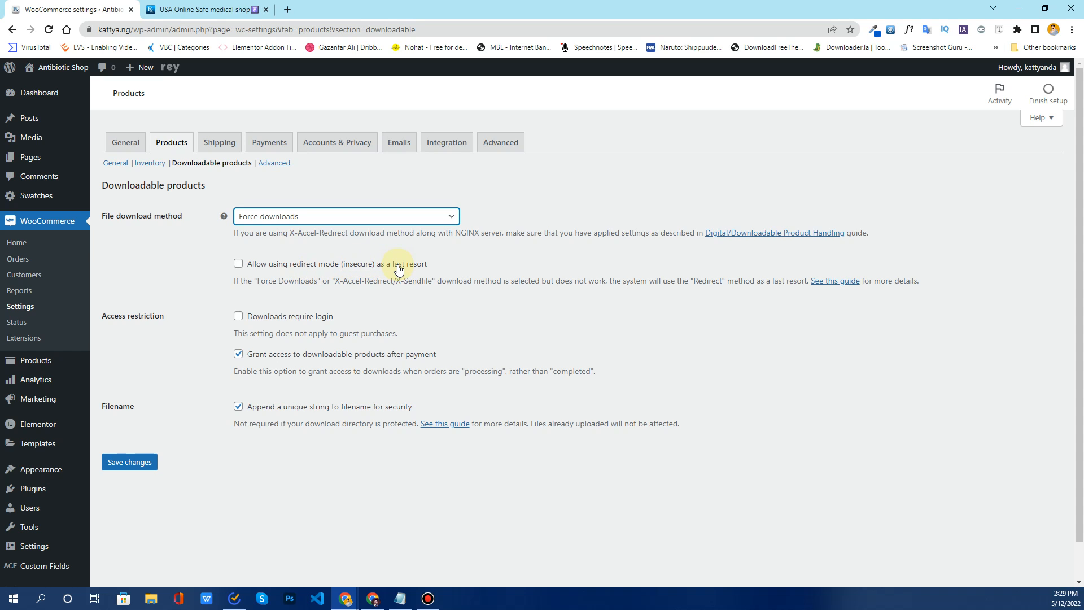
{"action": "left_click", "coordinate": [352, 220]}
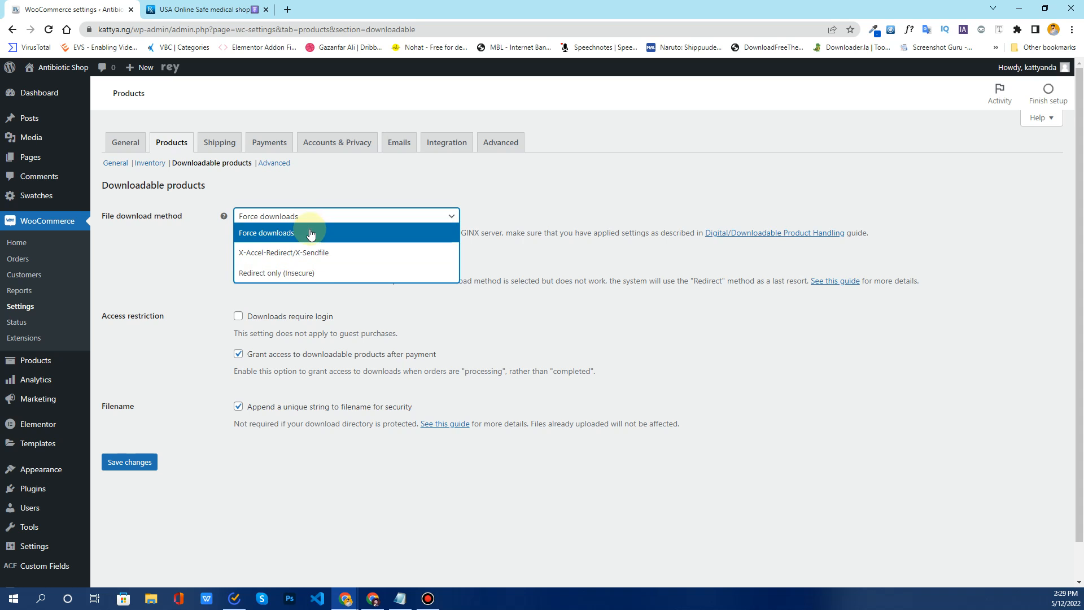
{"action": "left_click", "coordinate": [310, 233]}
{"action": "scroll", "coordinate": [178, 275], "scroll_direction": "down", "scroll_amount": 1}
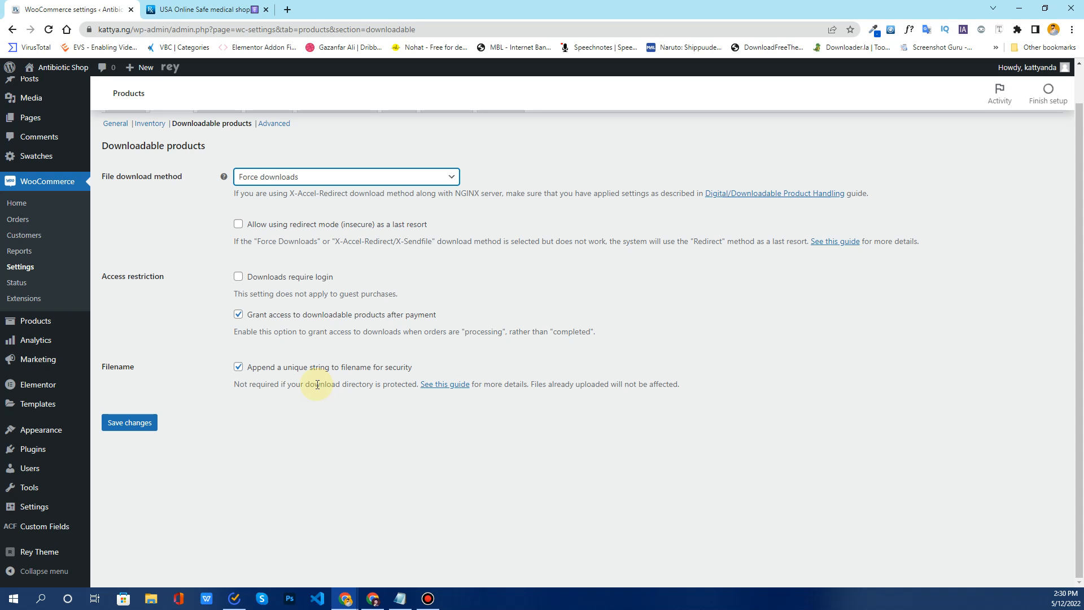
{"action": "left_click", "coordinate": [139, 432]}
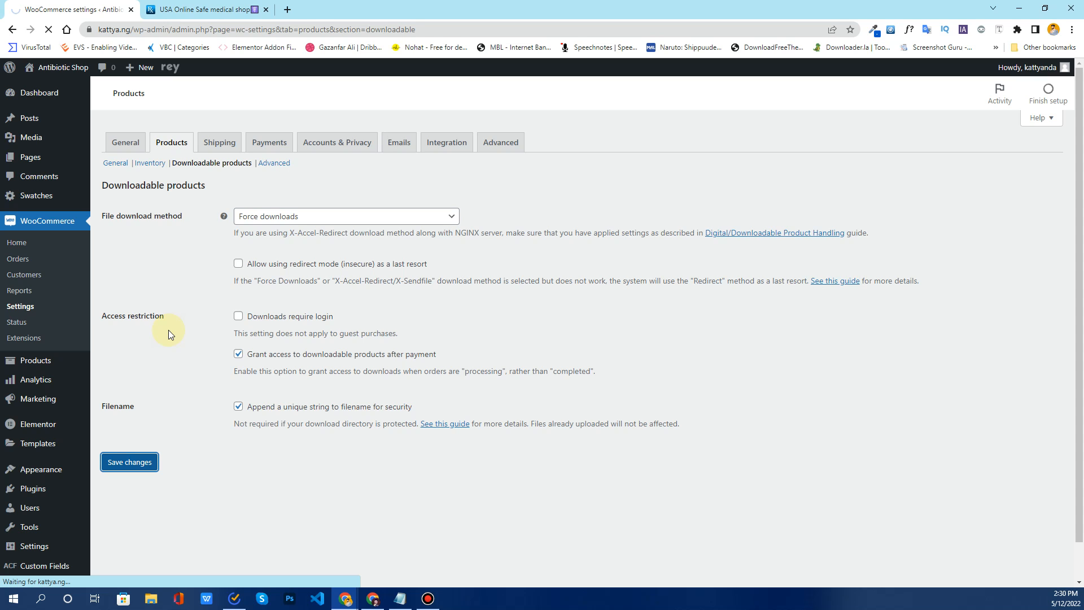
- Look through the advanced product settings, the shipping zones and the available payment methods
{"action": "left_click", "coordinate": [281, 164]}
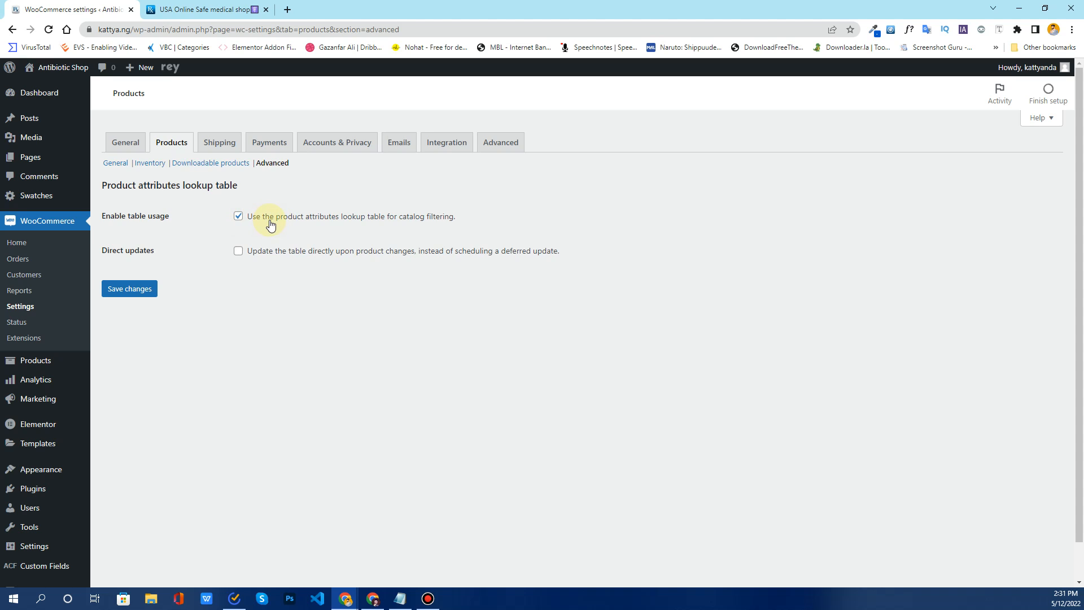
{"action": "left_click", "coordinate": [214, 145]}
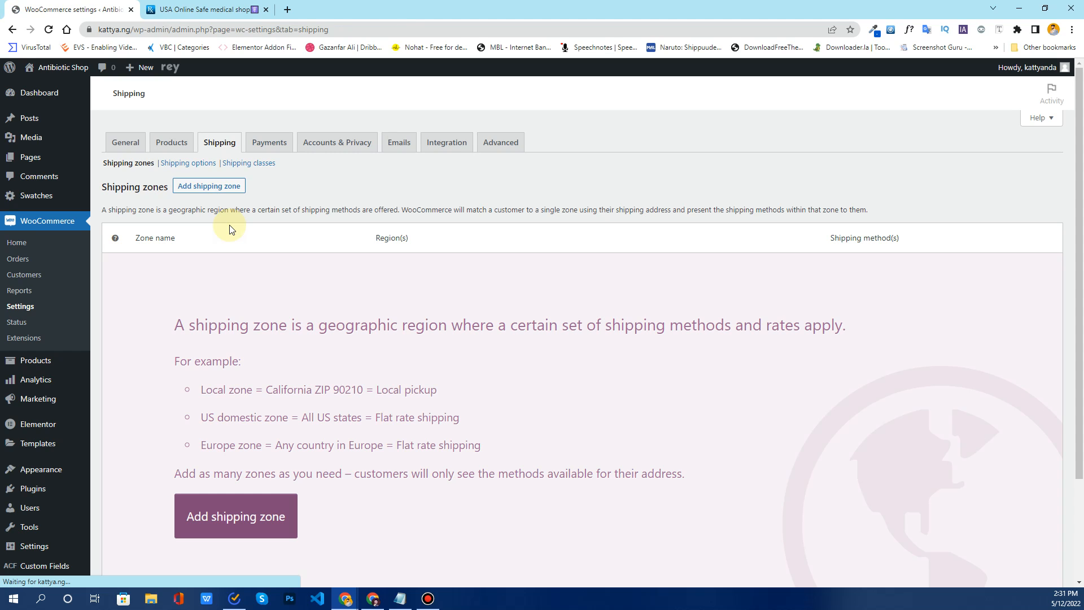
{"action": "scroll", "coordinate": [232, 237], "scroll_direction": "down", "scroll_amount": 2}
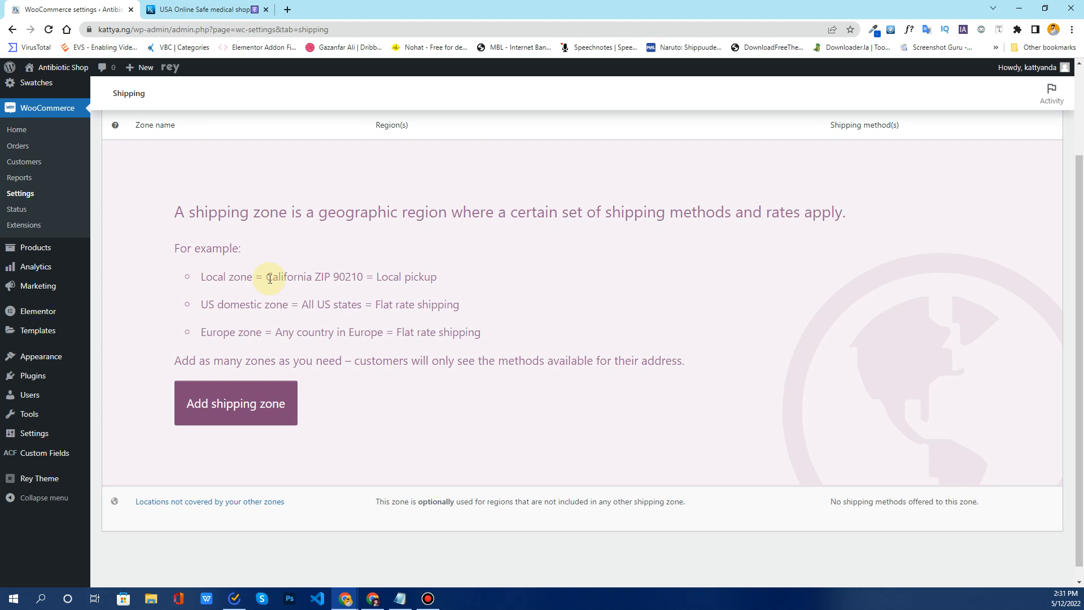
{"action": "scroll", "coordinate": [270, 279], "scroll_direction": "down", "scroll_amount": 1}
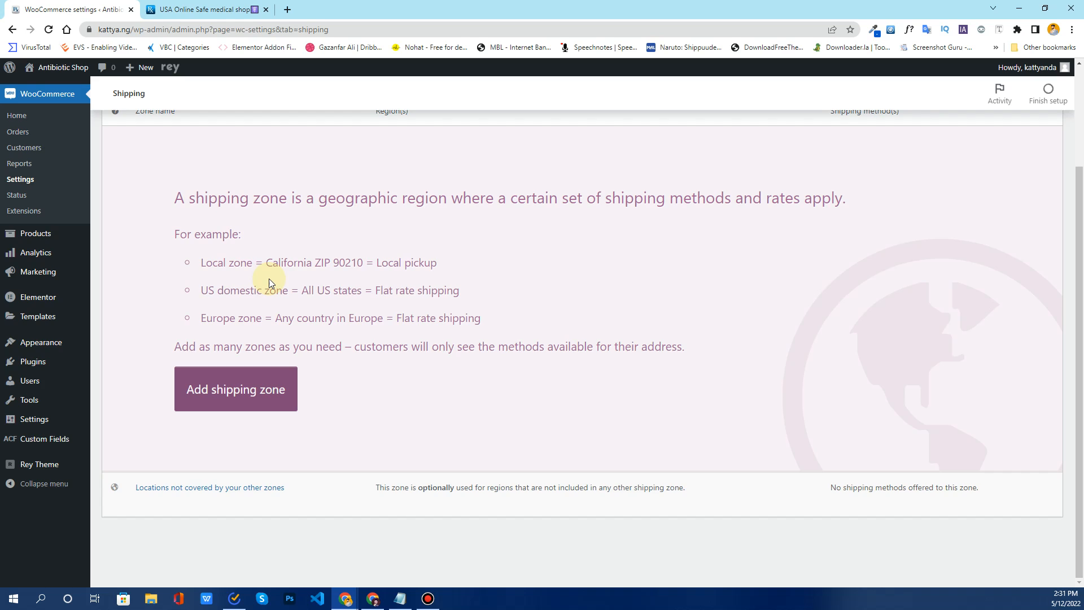
{"action": "scroll", "coordinate": [269, 279], "scroll_direction": "up", "scroll_amount": 2}
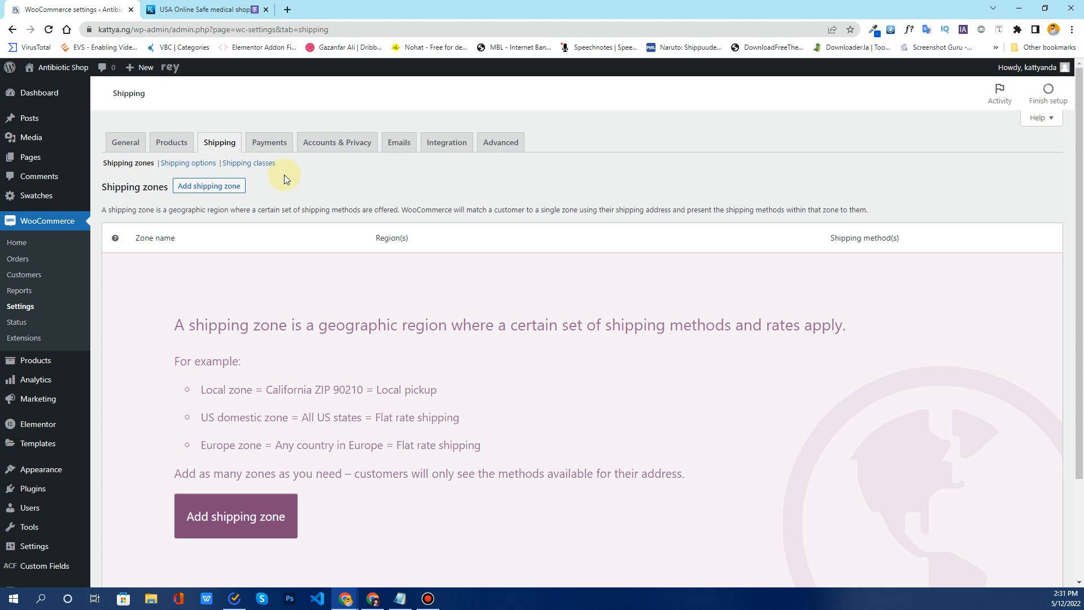
{"action": "left_click", "coordinate": [267, 147]}
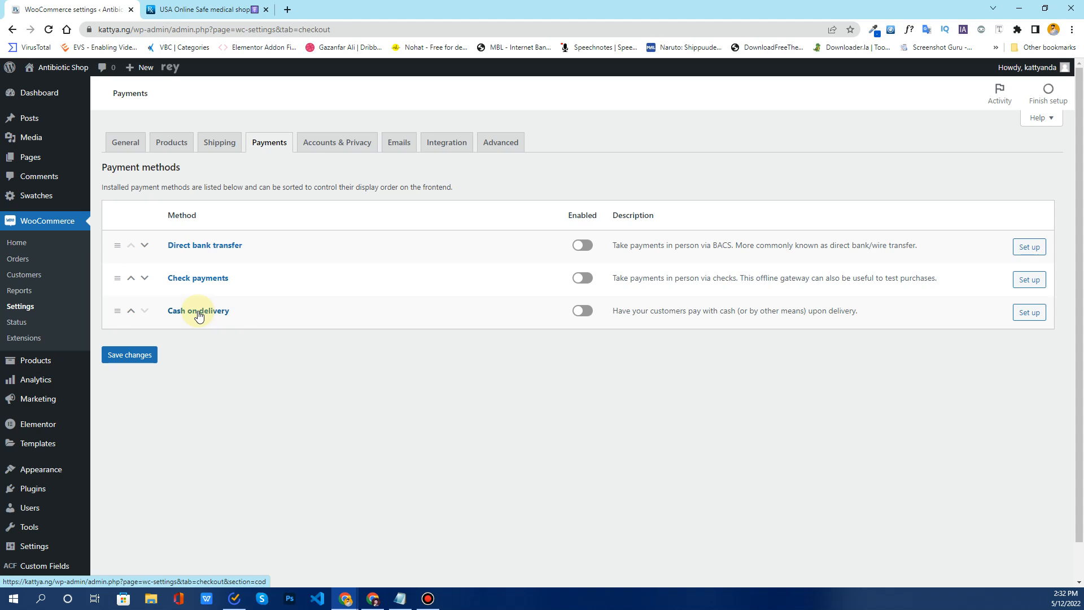
- Open the Accounts & Privacy settings and keep customers allowed to place orders without an account
{"action": "left_click", "coordinate": [343, 155]}
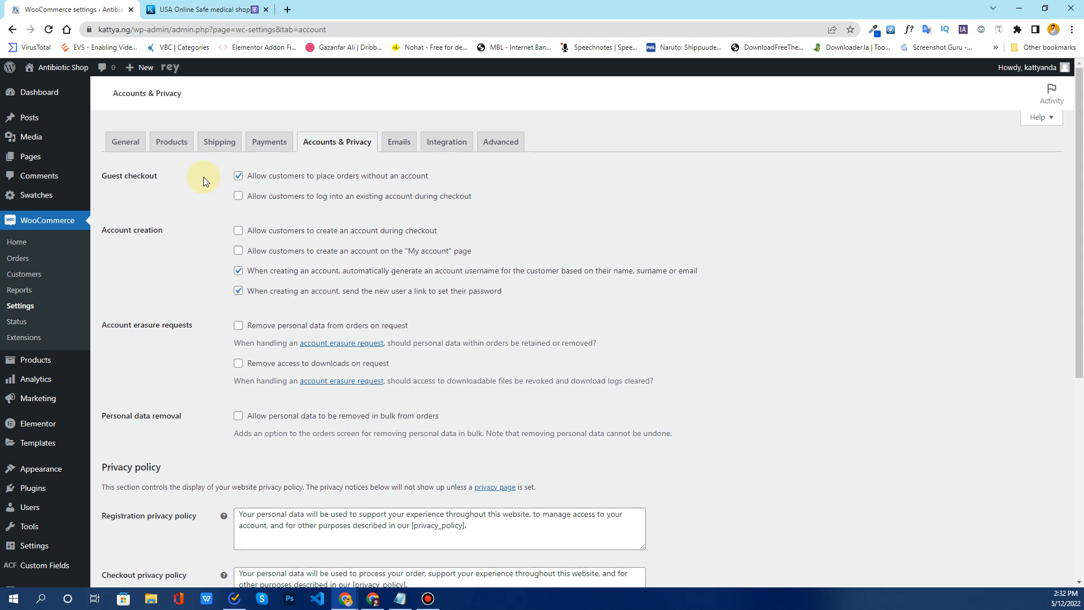
{"action": "scroll", "coordinate": [204, 177], "scroll_direction": "down", "scroll_amount": 1}
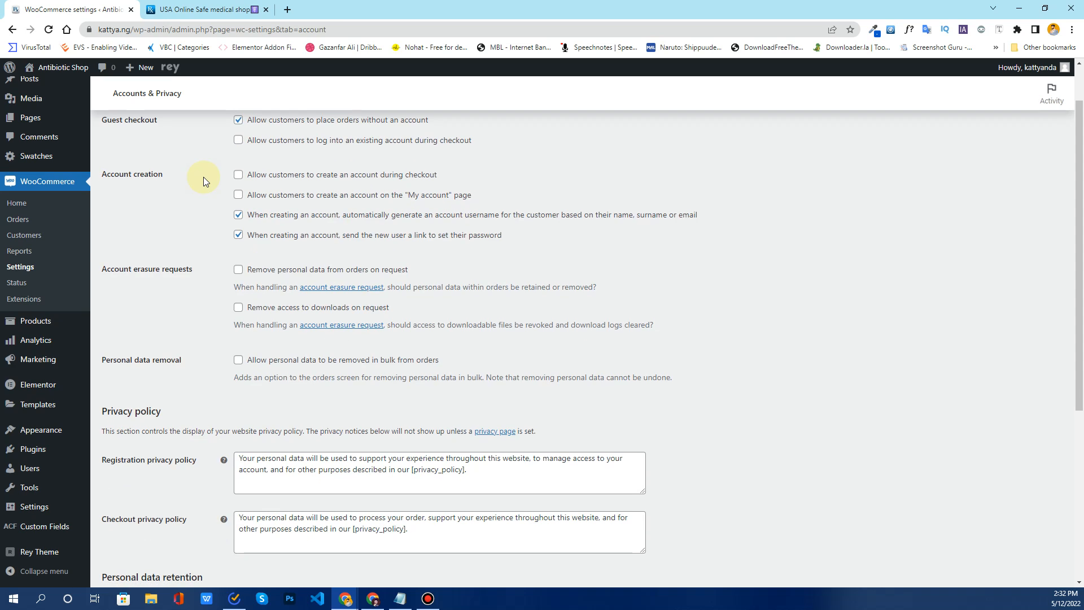
{"action": "scroll", "coordinate": [204, 177], "scroll_direction": "up", "scroll_amount": 1}
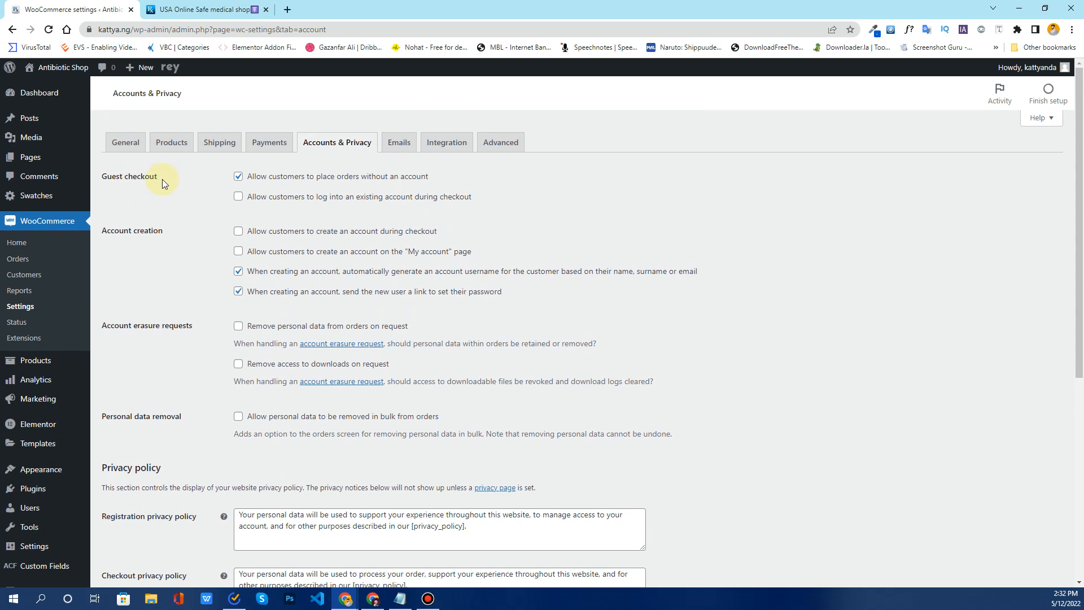
{"action": "left_click_drag", "start_coordinate": [168, 178], "coordinate": [116, 177]}
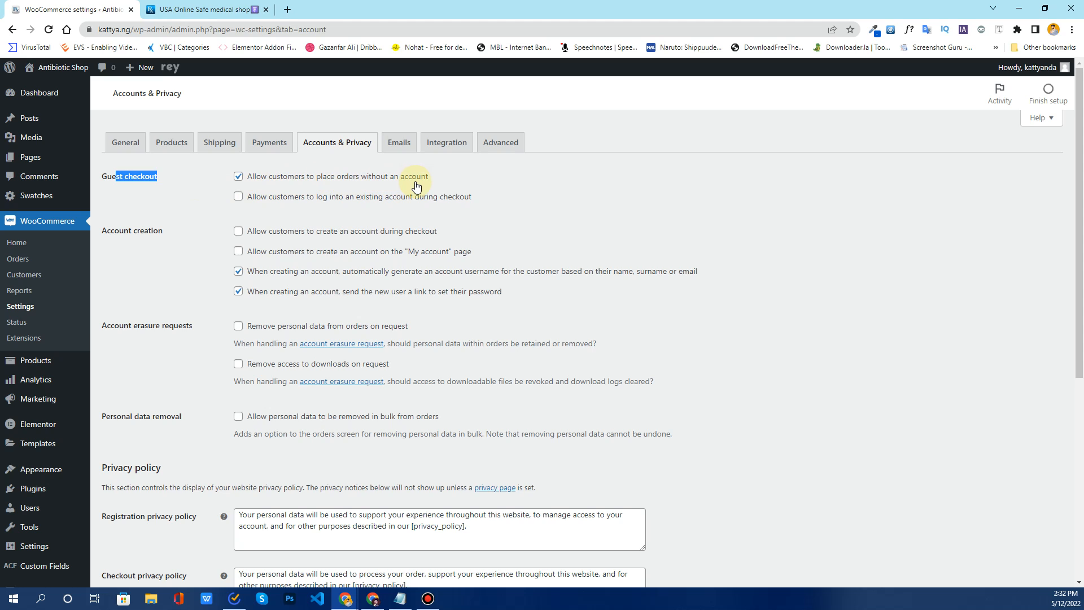
{"action": "left_click", "coordinate": [174, 184]}
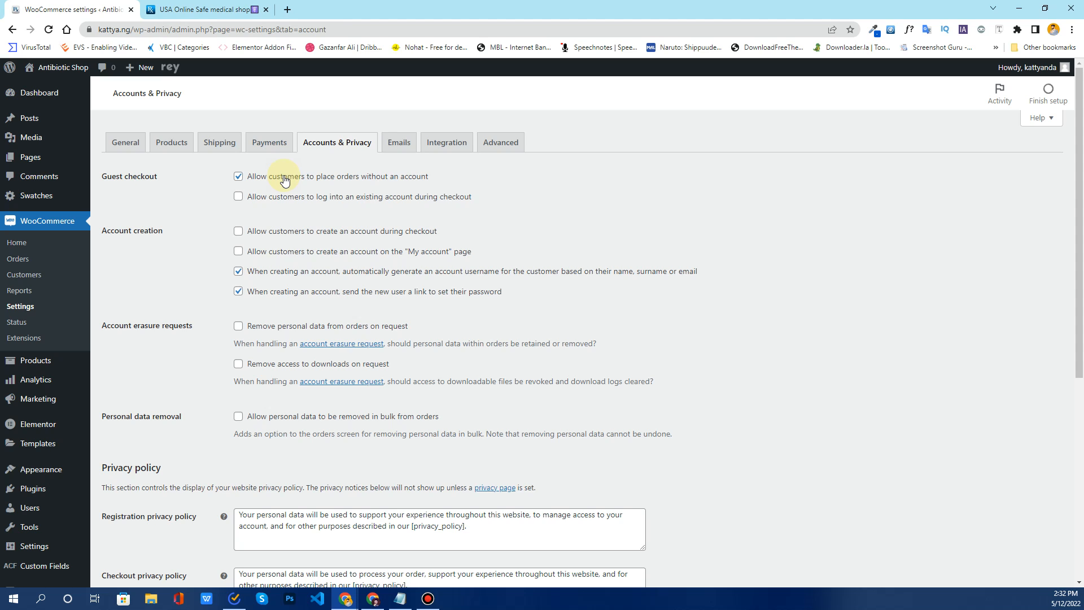
{"action": "left_click", "coordinate": [239, 177]}
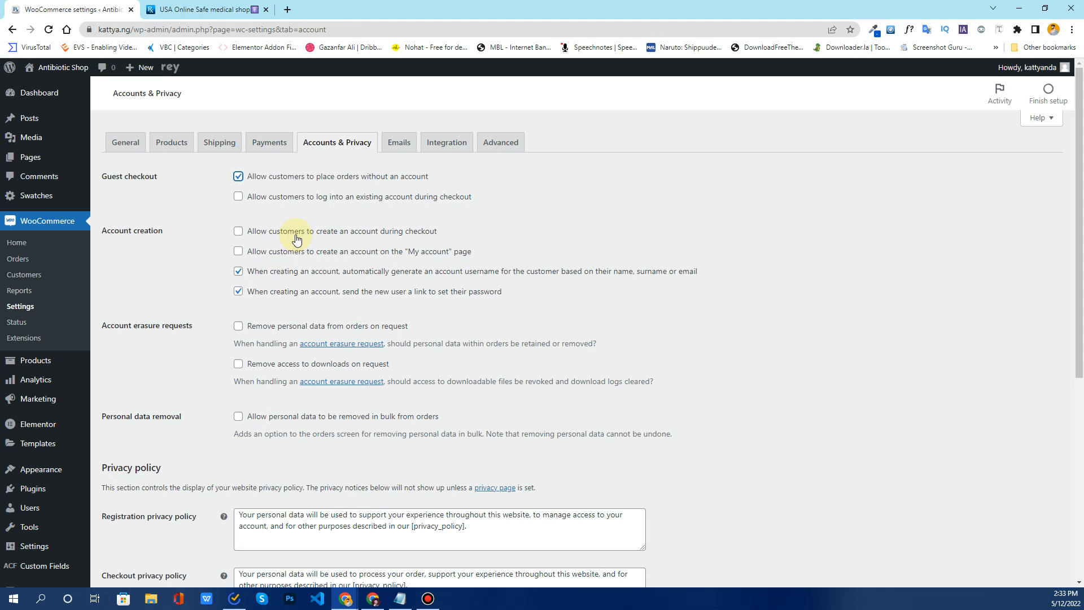
- Examine the account erasure and personal data removal options and the registration and checkout privacy policy texts
{"action": "scroll", "coordinate": [296, 239], "scroll_direction": "down", "scroll_amount": 1}
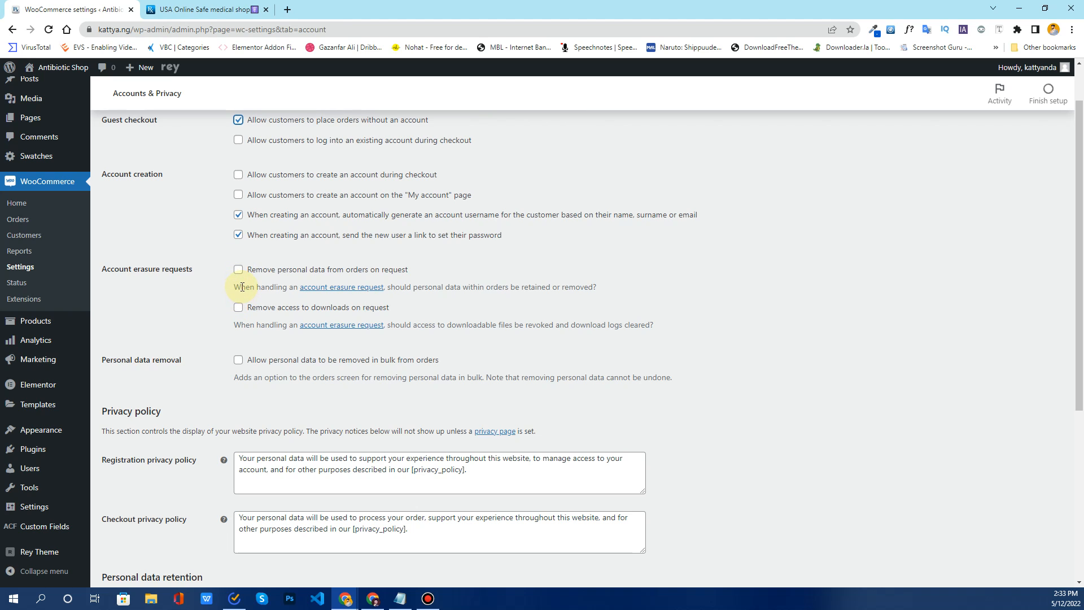
{"action": "scroll", "coordinate": [198, 294], "scroll_direction": "down", "scroll_amount": 2}
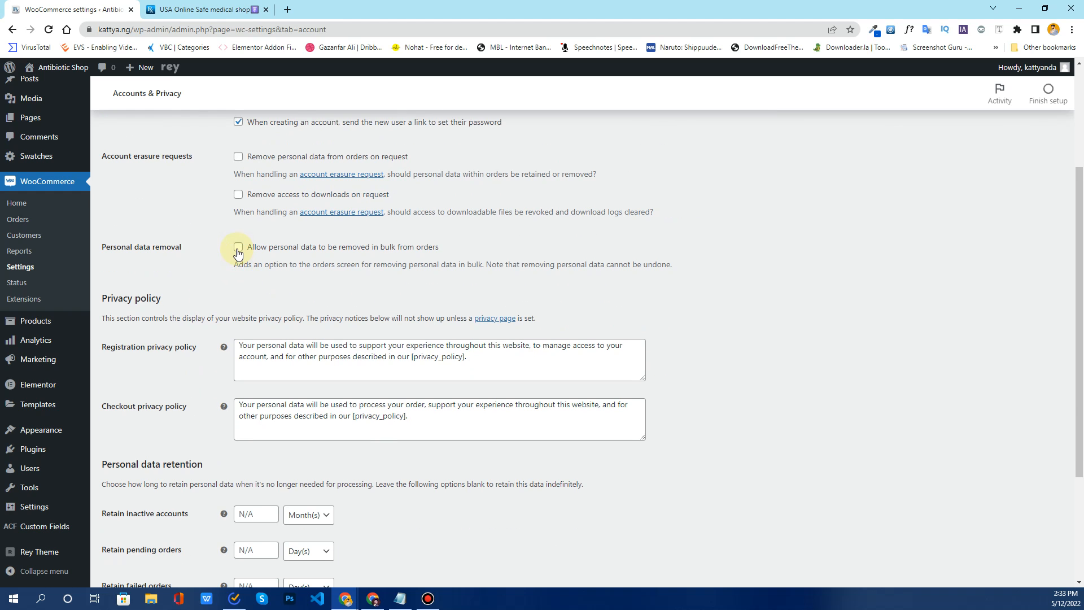
{"action": "scroll", "coordinate": [237, 259], "scroll_direction": "down", "scroll_amount": 1}
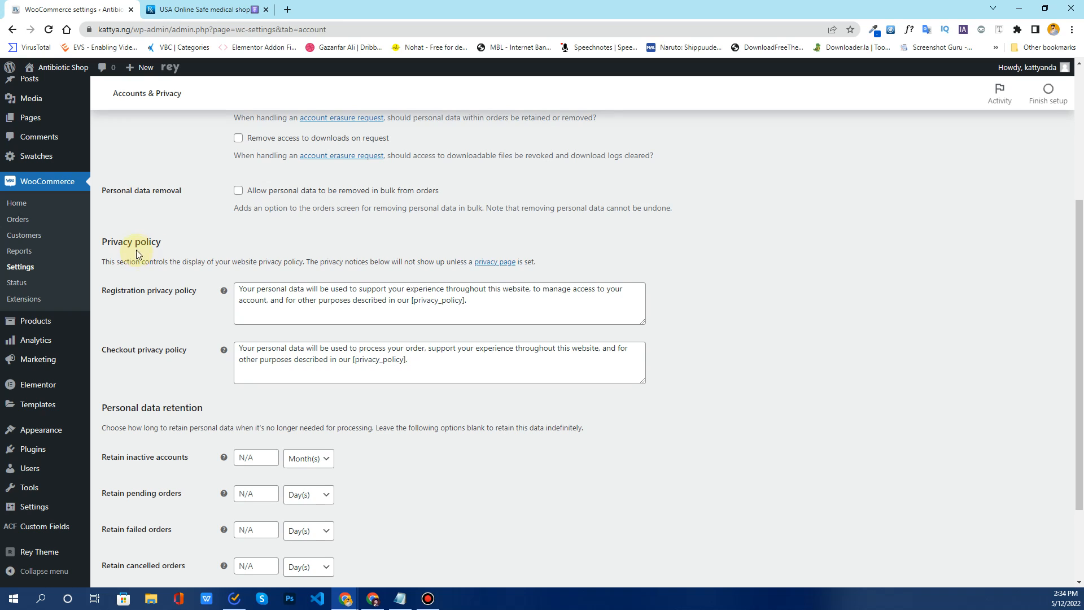
{"action": "left_click", "coordinate": [284, 293]}
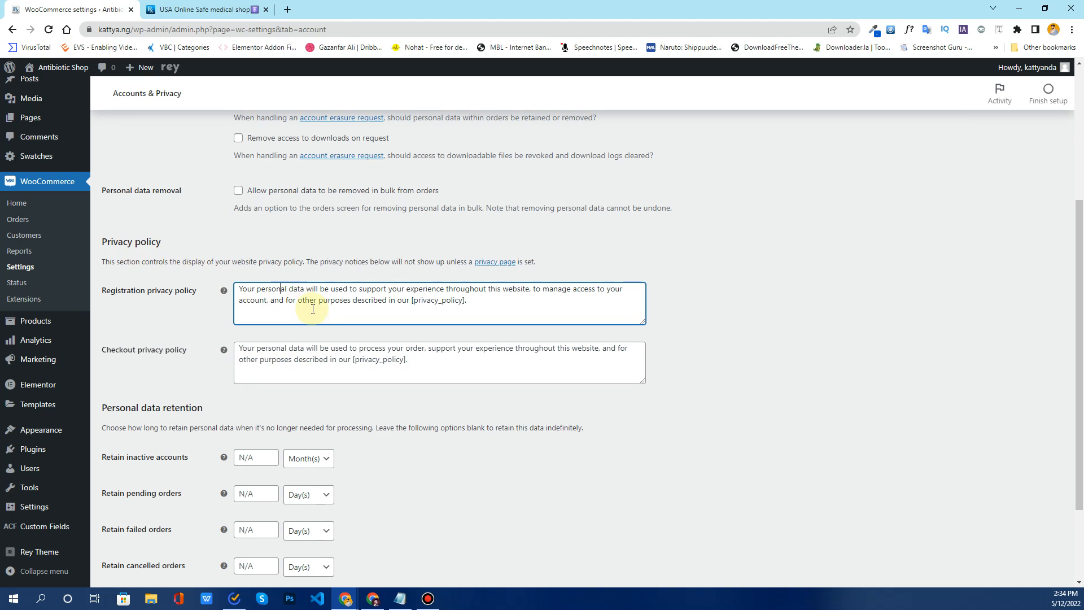
{"action": "left_click_drag", "start_coordinate": [312, 305], "coordinate": [262, 292]}
{"action": "left_click", "coordinate": [262, 294]}
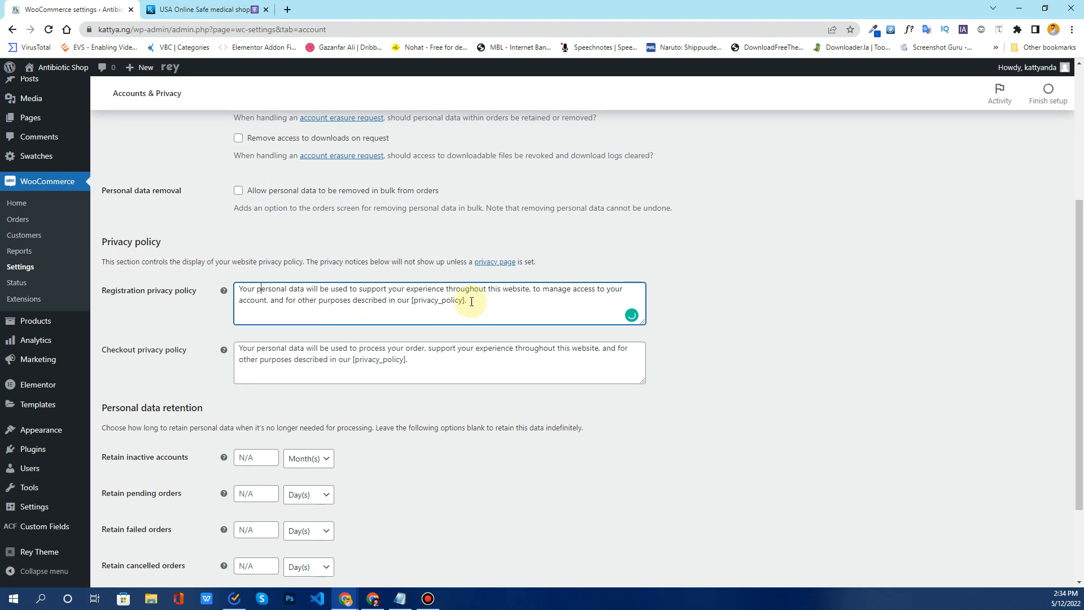
{"action": "left_click_drag", "start_coordinate": [471, 296], "coordinate": [222, 285]}
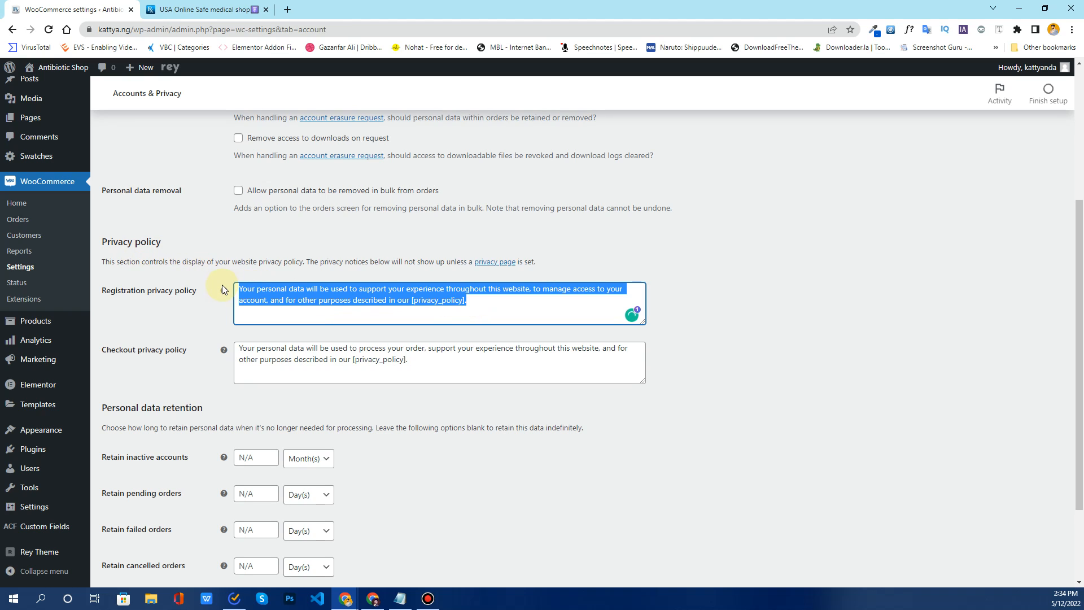
{"action": "left_click", "coordinate": [260, 293]}
{"action": "left_click_drag", "start_coordinate": [426, 367], "coordinate": [236, 346]}
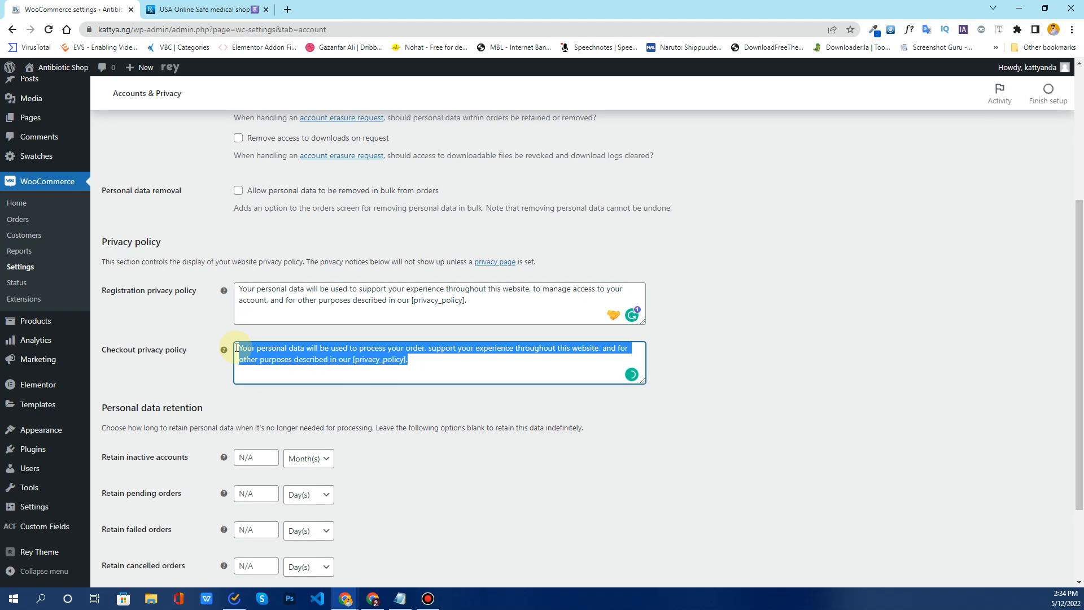
{"action": "left_click", "coordinate": [306, 303]}
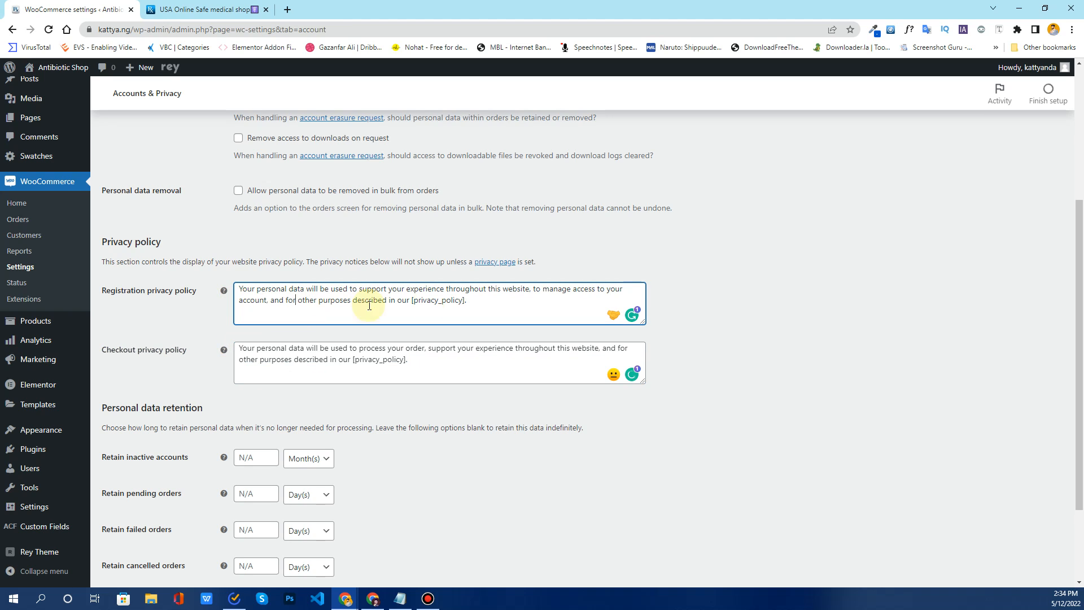
{"action": "left_click_drag", "start_coordinate": [446, 301], "coordinate": [243, 289]}
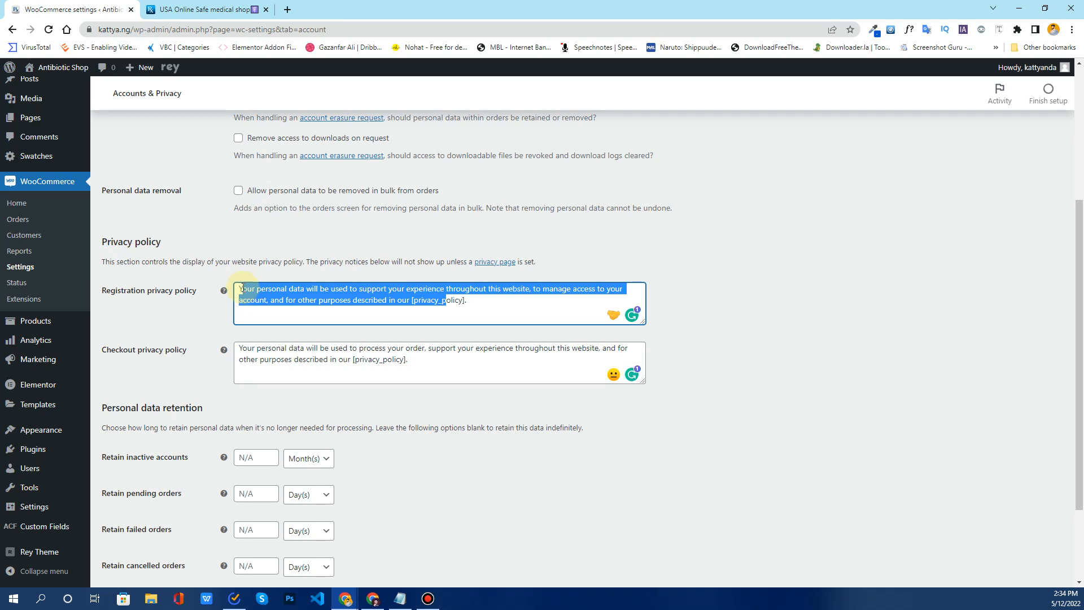
{"action": "left_click_drag", "start_coordinate": [452, 312], "coordinate": [242, 287]}
{"action": "left_click_drag", "start_coordinate": [418, 365], "coordinate": [240, 347]}
- Choose Month(s) as the retention unit for inactive accounts, leave the retention periods blank, and save the Accounts & Privacy settings
{"action": "scroll", "coordinate": [165, 341], "scroll_direction": "down", "scroll_amount": 2}
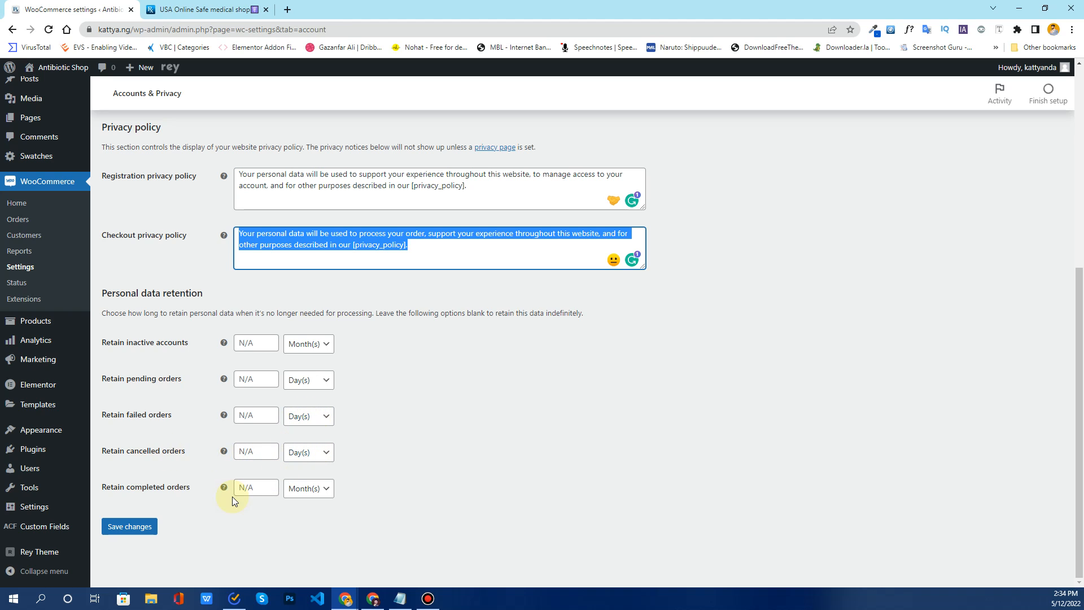
{"action": "left_click", "coordinate": [249, 346]}
{"action": "left_click", "coordinate": [247, 381]}
{"action": "left_click", "coordinate": [256, 419]}
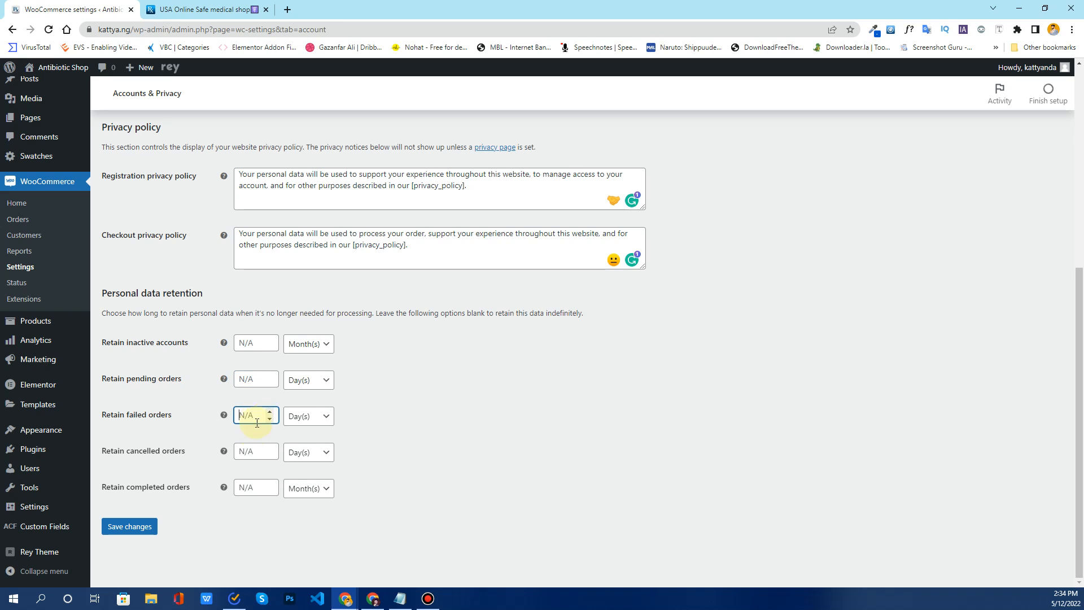
{"action": "left_click", "coordinate": [254, 453]}
{"action": "left_click", "coordinate": [256, 487]}
{"action": "left_click", "coordinate": [315, 347]}
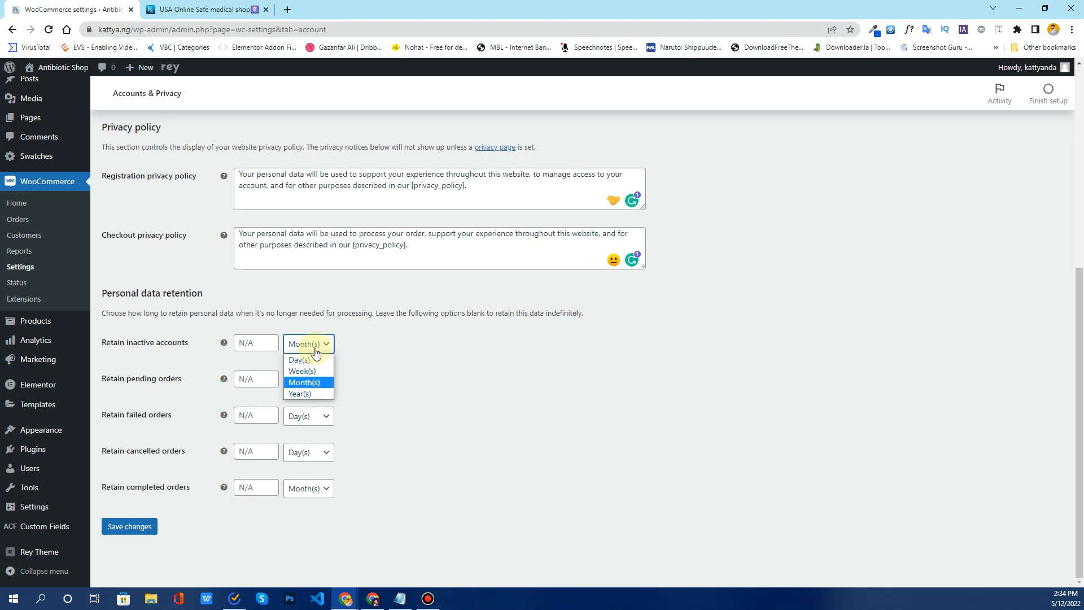
{"action": "left_click", "coordinate": [307, 384]}
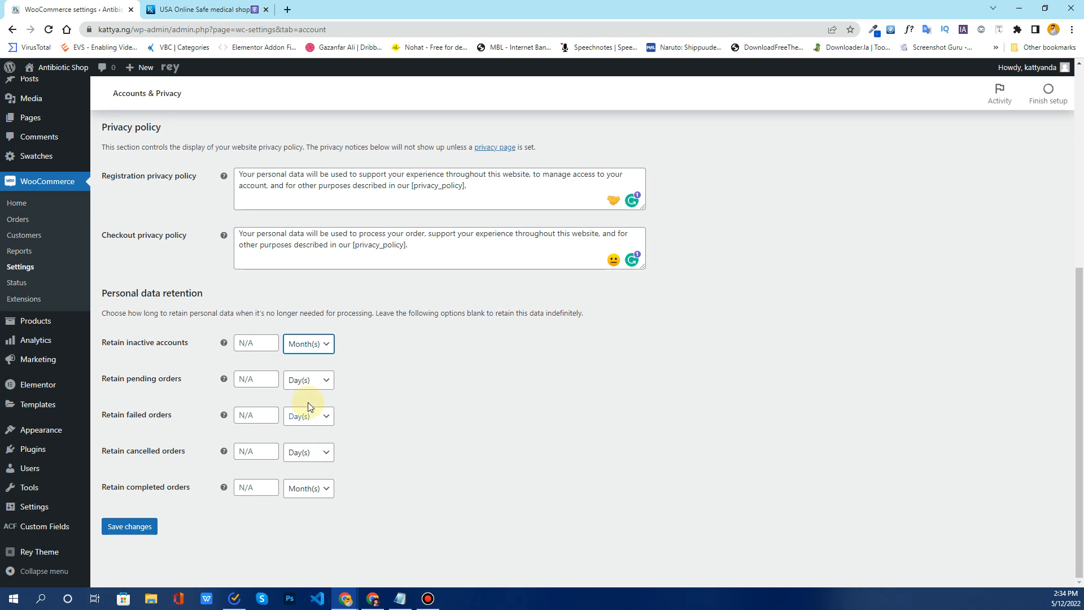
{"action": "left_click", "coordinate": [116, 526]}
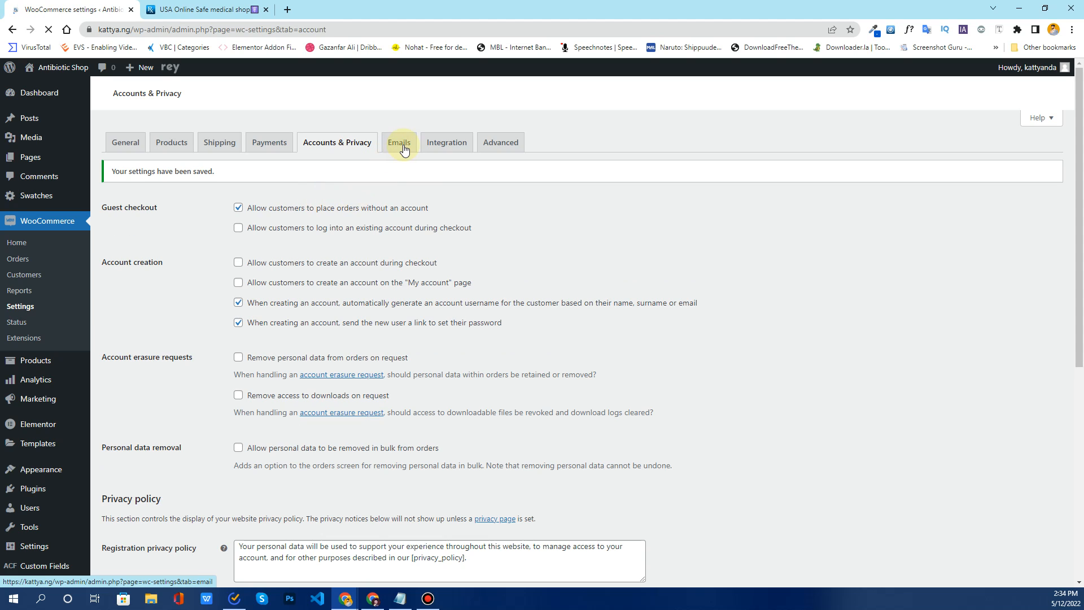
- Open the Emails settings and look through the email notifications, sender options and email template section
{"action": "left_click", "coordinate": [399, 142]}
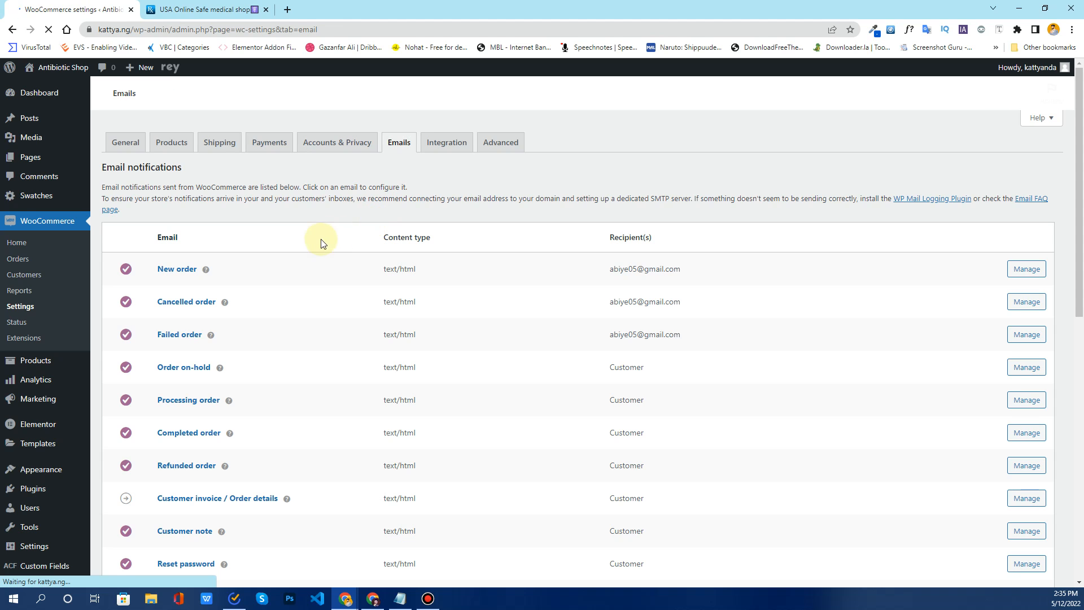
{"action": "scroll", "coordinate": [213, 244], "scroll_direction": "down", "scroll_amount": 6}
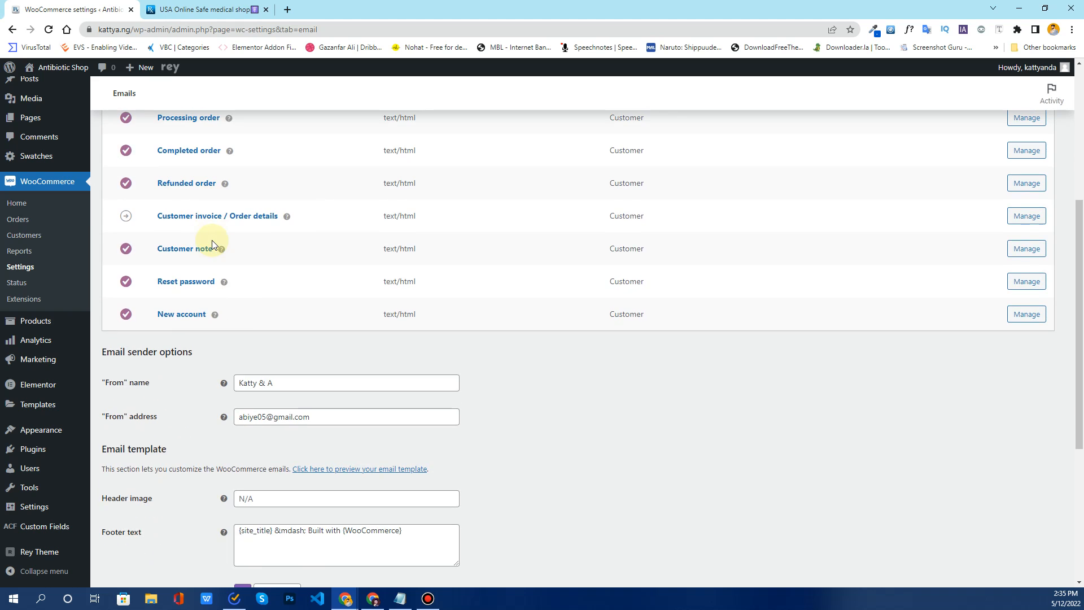
{"action": "scroll", "coordinate": [213, 244], "scroll_direction": "up", "scroll_amount": 6}
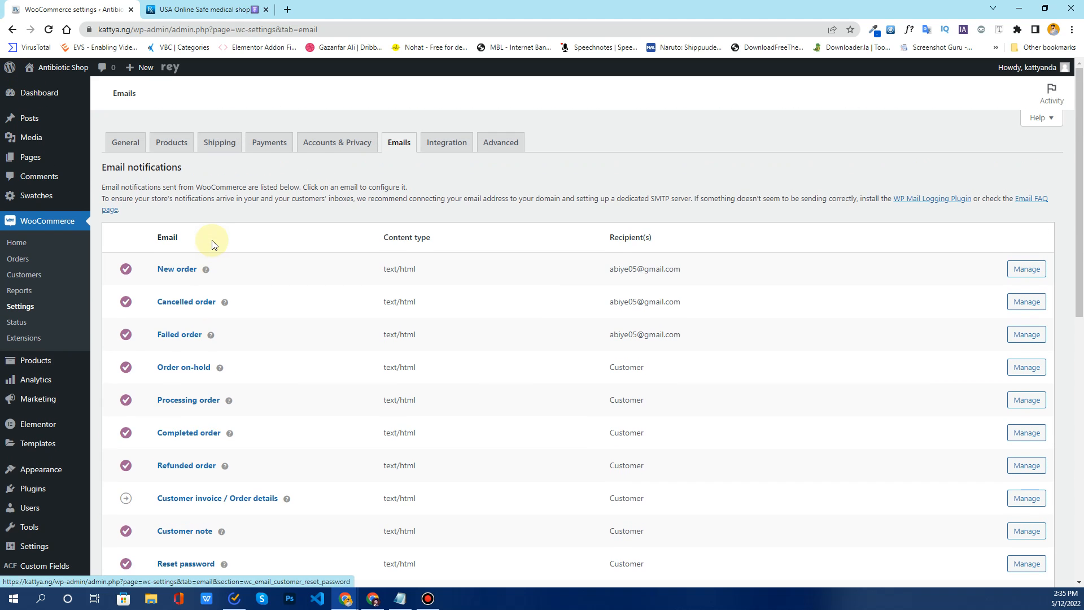
- Examine the email notification list, the sender options and the base and background color pickers of the email template
{"action": "scroll", "coordinate": [212, 244], "scroll_direction": "down", "scroll_amount": 1}
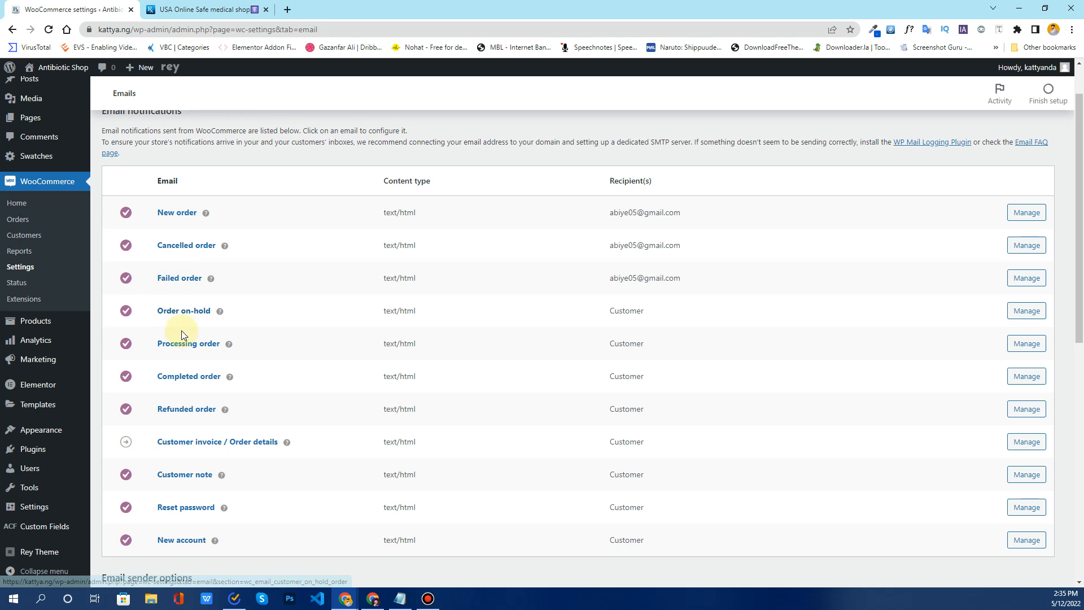
{"action": "scroll", "coordinate": [176, 340], "scroll_direction": "down", "scroll_amount": 5}
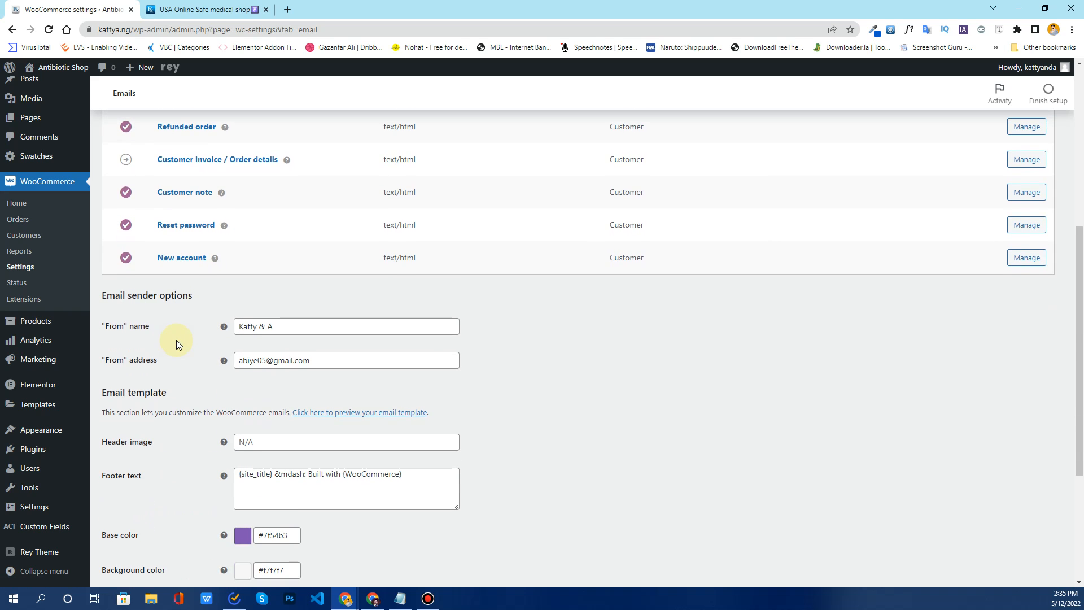
{"action": "scroll", "coordinate": [176, 340], "scroll_direction": "down", "scroll_amount": 4}
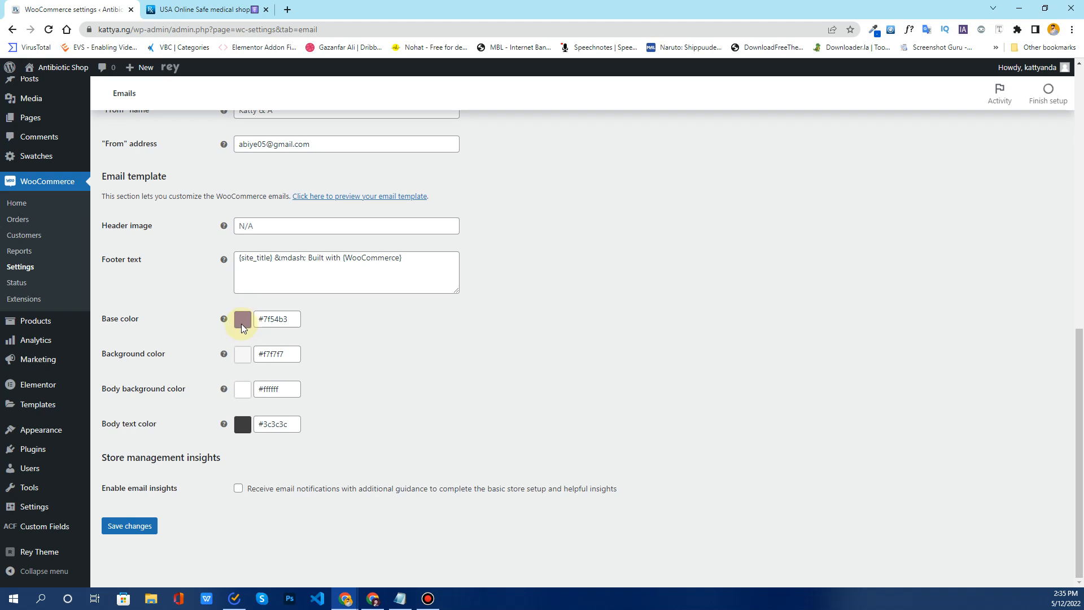
{"action": "left_click", "coordinate": [291, 319]}
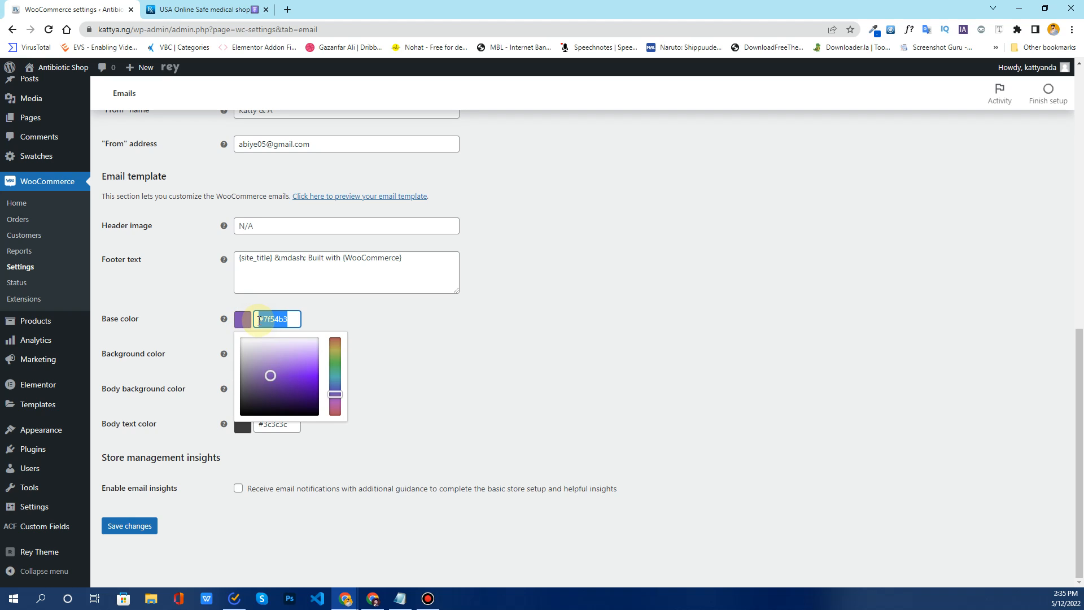
{"action": "left_click", "coordinate": [326, 320]}
{"action": "left_click", "coordinate": [283, 354]}
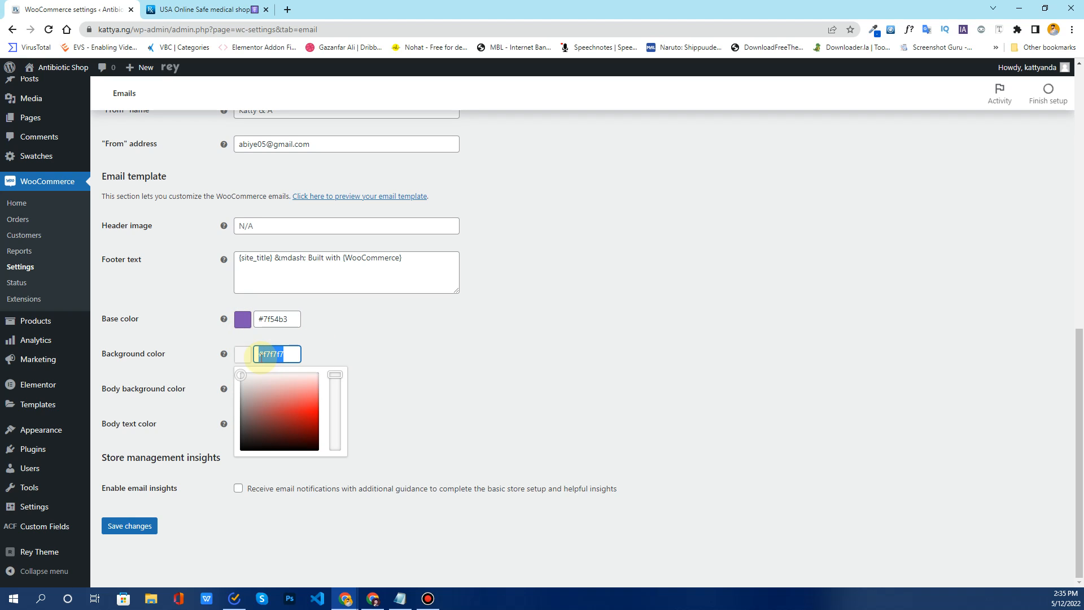
{"action": "left_click", "coordinate": [375, 341]}
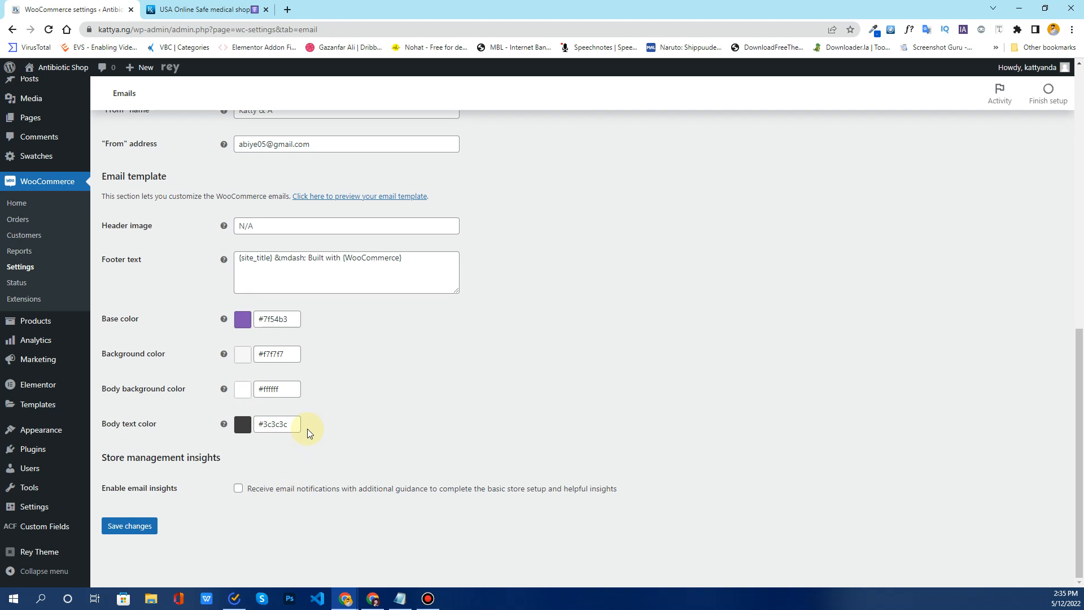
- Examine the footer text and header image fields of the email template and return to the notification list
{"action": "scroll", "coordinate": [130, 345], "scroll_direction": "up", "scroll_amount": 1}
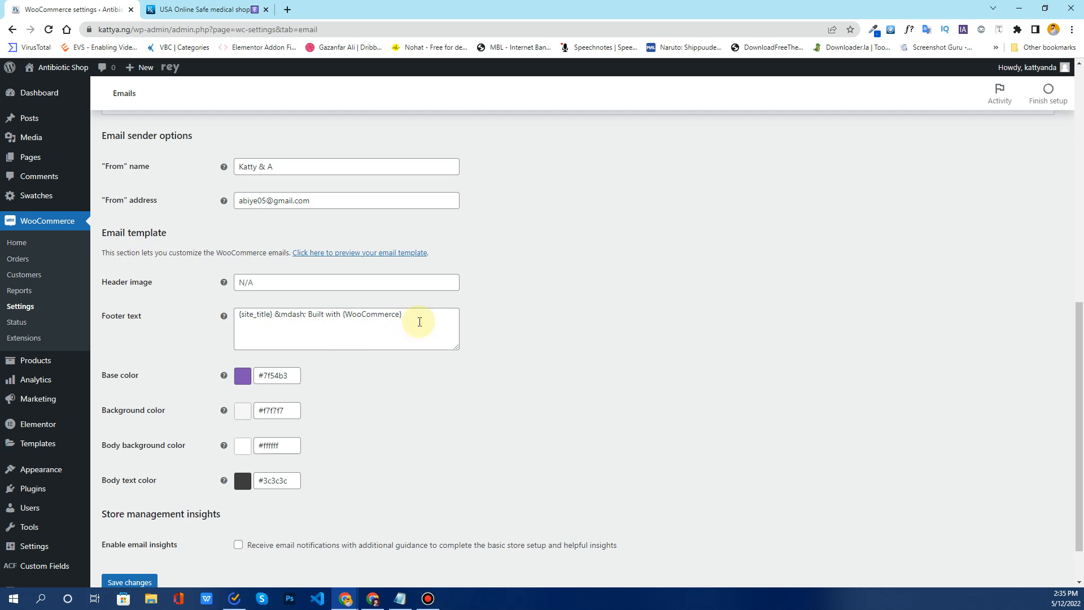
{"action": "left_click_drag", "start_coordinate": [274, 319], "coordinate": [238, 313]}
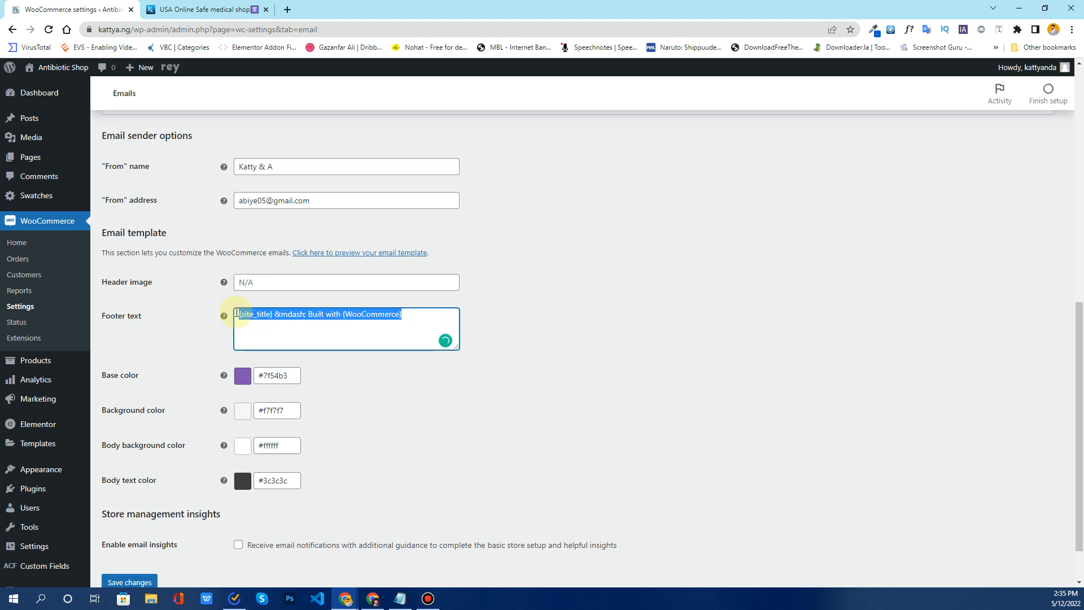
{"action": "scroll", "coordinate": [241, 337], "scroll_direction": "up", "scroll_amount": 1}
{"action": "left_click", "coordinate": [259, 339]}
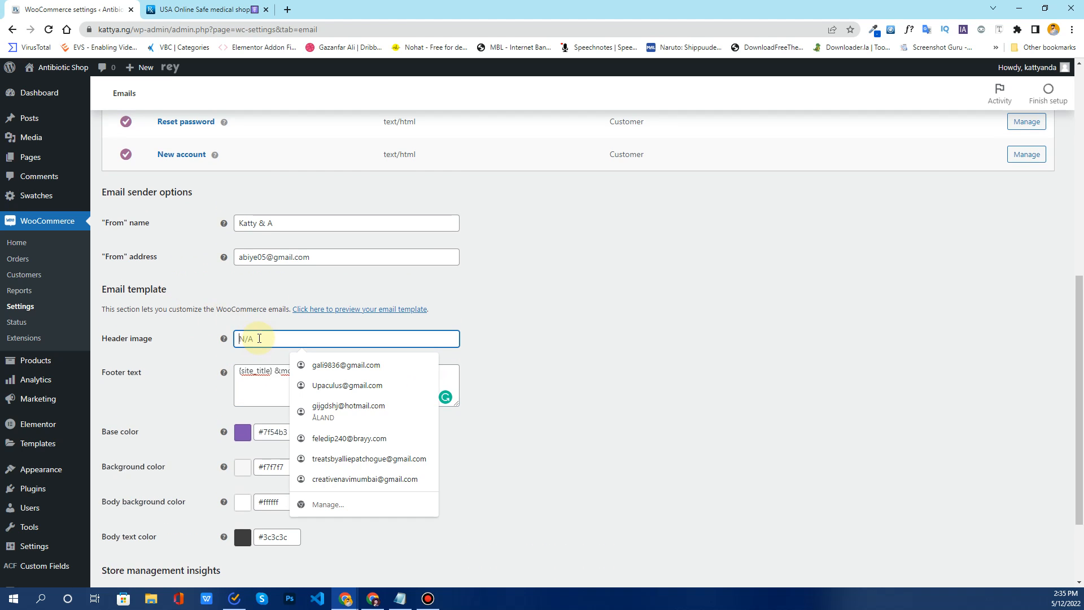
{"action": "left_click", "coordinate": [192, 351]}
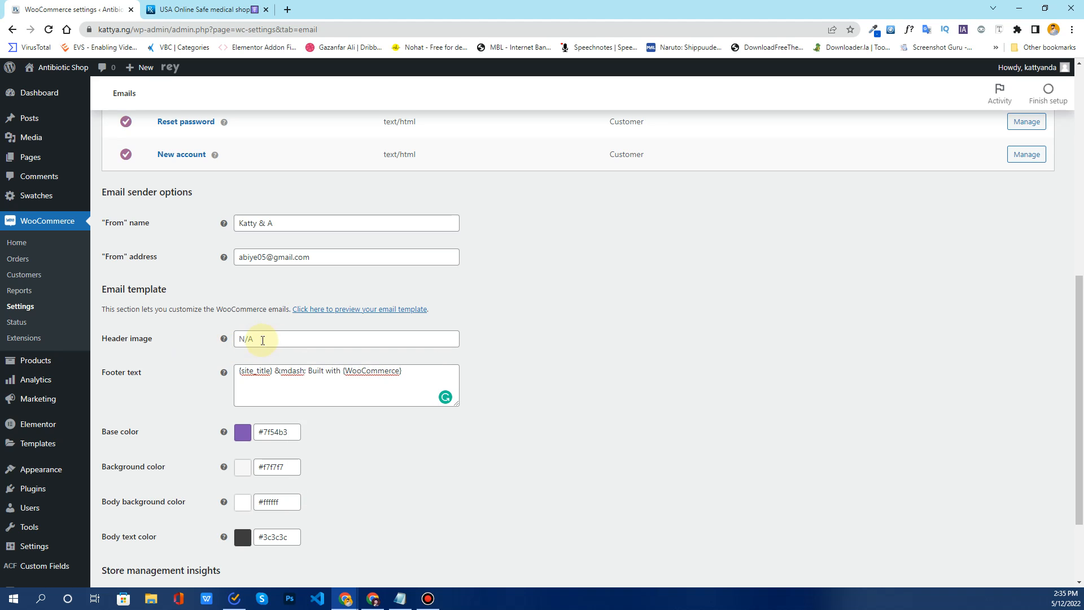
{"action": "scroll", "coordinate": [164, 339], "scroll_direction": "up", "scroll_amount": 3}
{"action": "scroll", "coordinate": [186, 336], "scroll_direction": "up", "scroll_amount": 5}
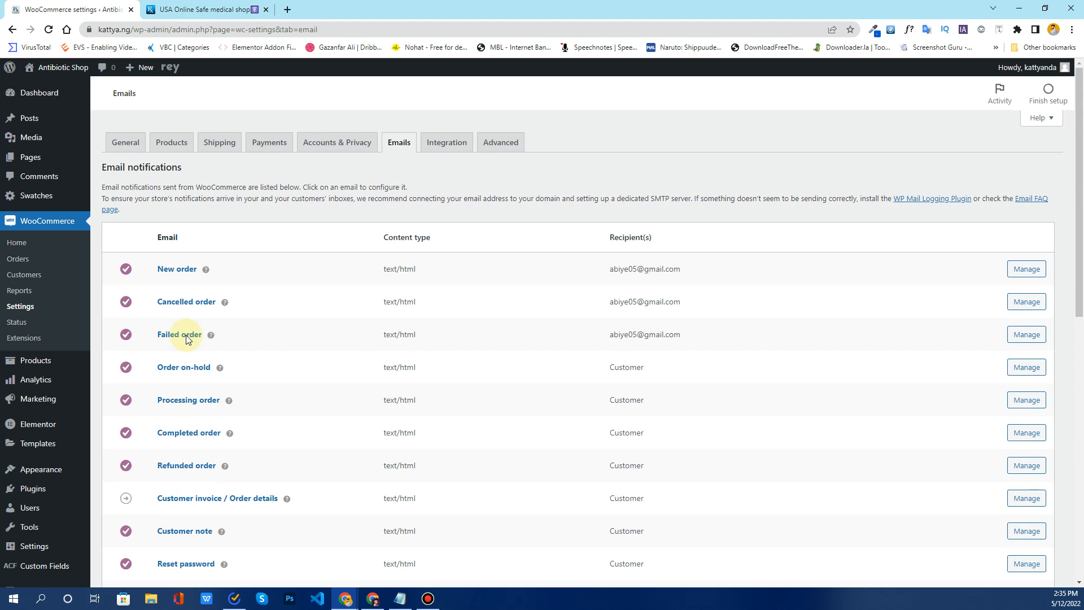
- Open the Integration settings and examine the MaxMind License Key field, leaving it blank
{"action": "left_click", "coordinate": [449, 148]}
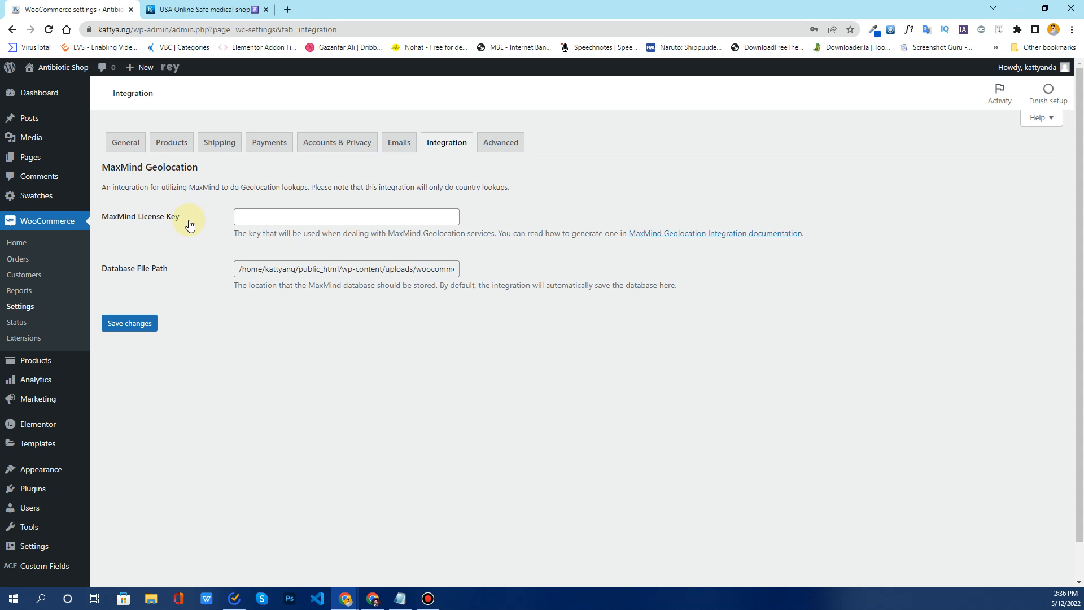
{"action": "left_click", "coordinate": [307, 218]}
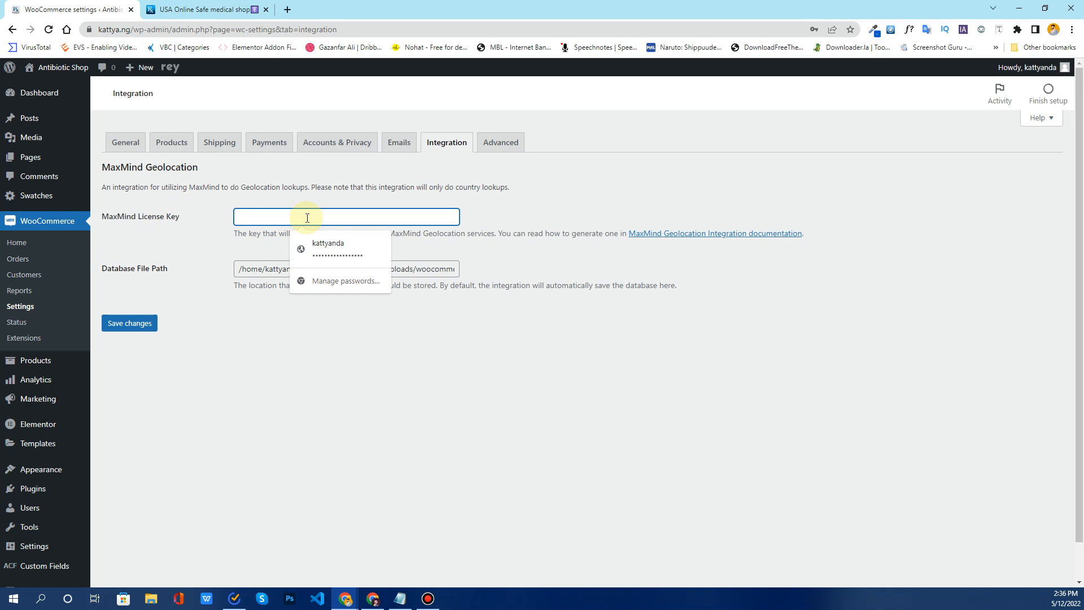
{"action": "left_click", "coordinate": [531, 229]}
{"action": "left_click", "coordinate": [299, 217]}
{"action": "left_click", "coordinate": [202, 252]}
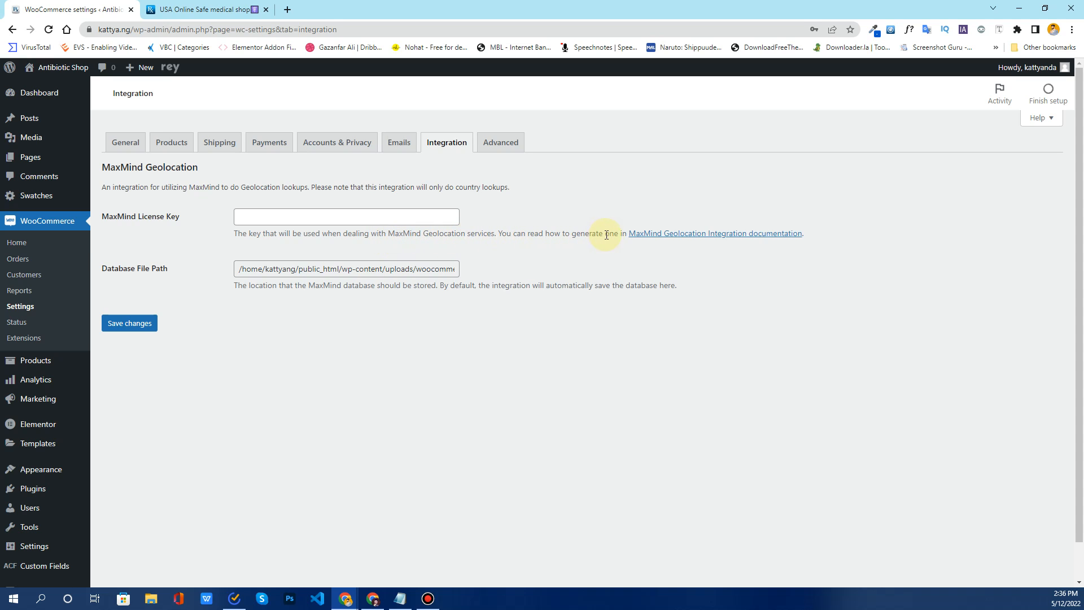
- Open the MaxMind Geolocation Integration documentation in a new tab, skim the account creation instructions, and close it
{"action": "right_click", "coordinate": [660, 237]}
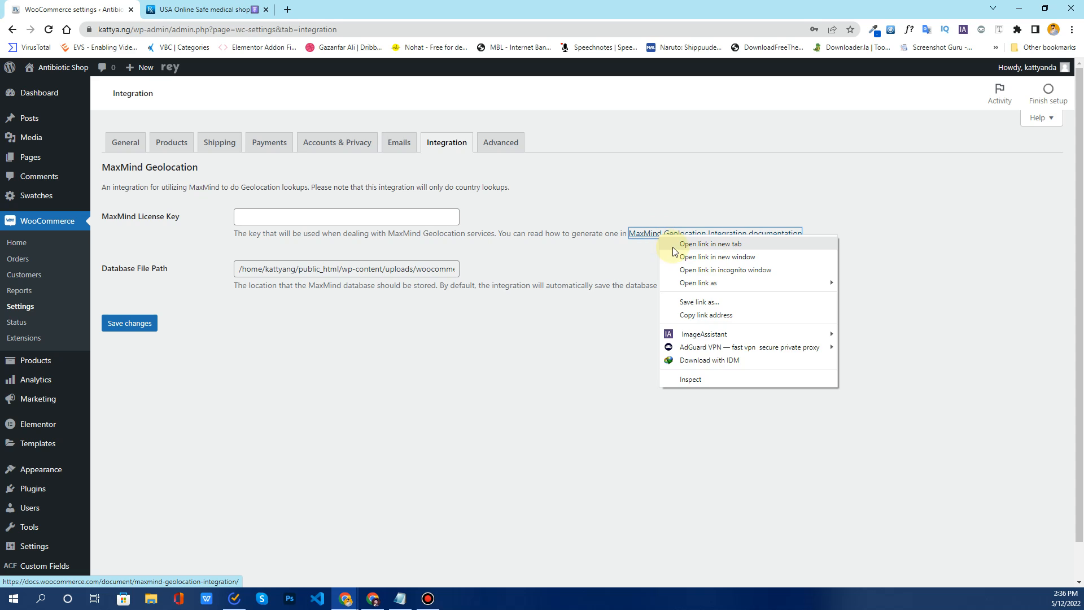
{"action": "left_click", "coordinate": [674, 247]}
{"action": "left_click", "coordinate": [206, 9]}
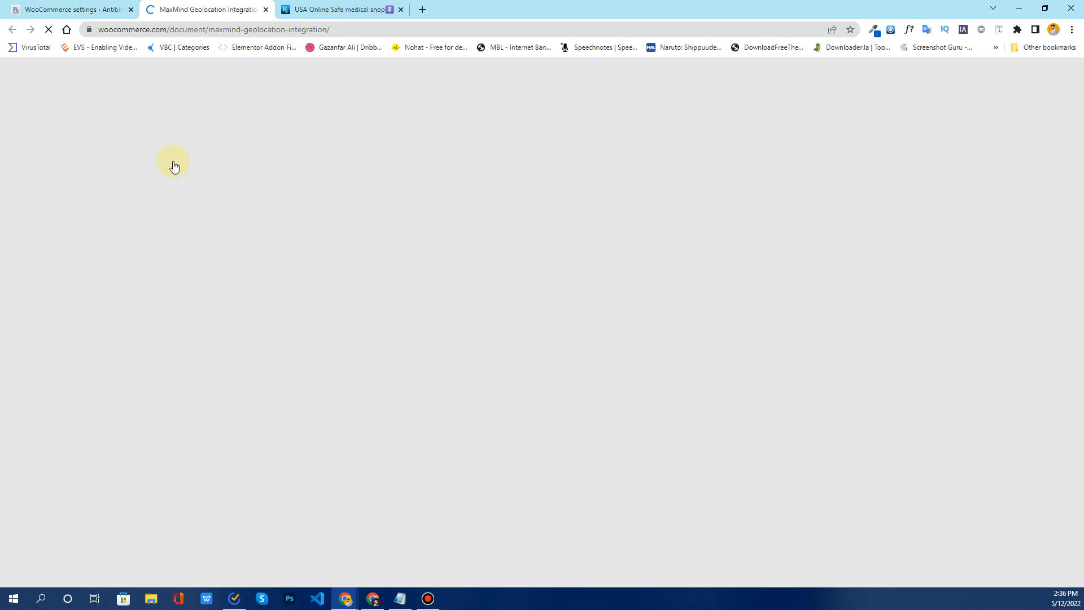
{"action": "scroll", "coordinate": [266, 272], "scroll_direction": "down", "scroll_amount": 6}
{"action": "scroll", "coordinate": [265, 271], "scroll_direction": "down", "scroll_amount": 3}
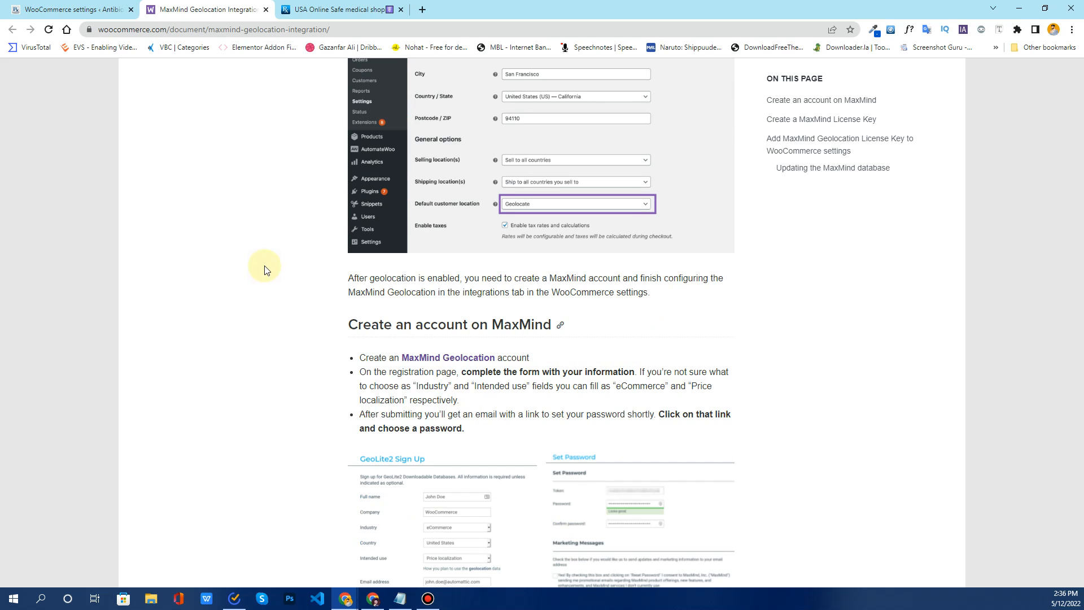
{"action": "left_click", "coordinate": [264, 10]}
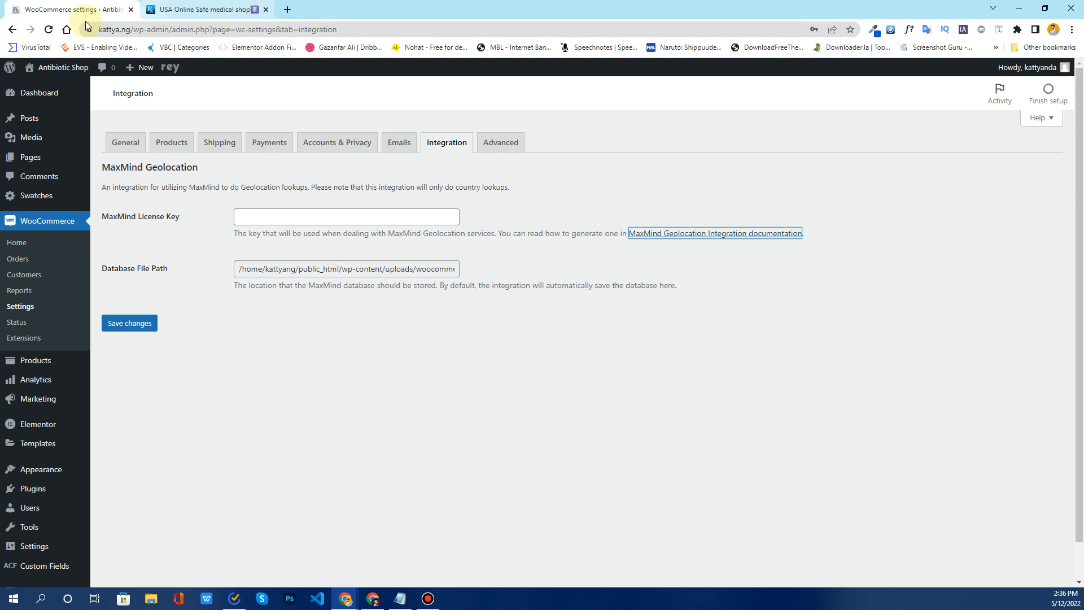
- Open the Advanced settings and examine the cart, checkout, My account, and terms and conditions page assignments
{"action": "left_click", "coordinate": [501, 145]}
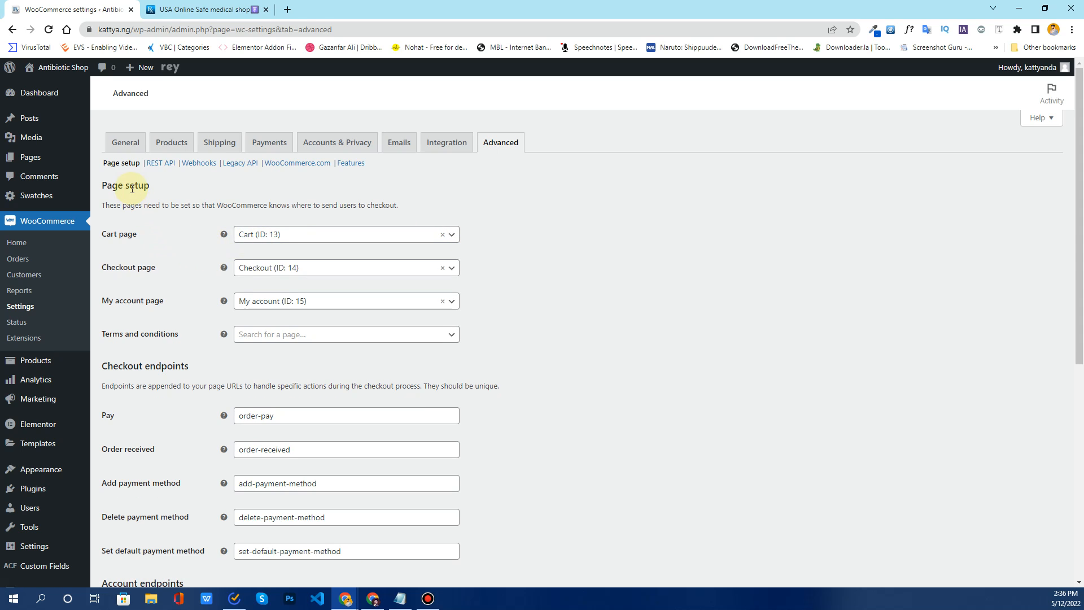
{"action": "left_click_drag", "start_coordinate": [151, 185], "coordinate": [107, 185]}
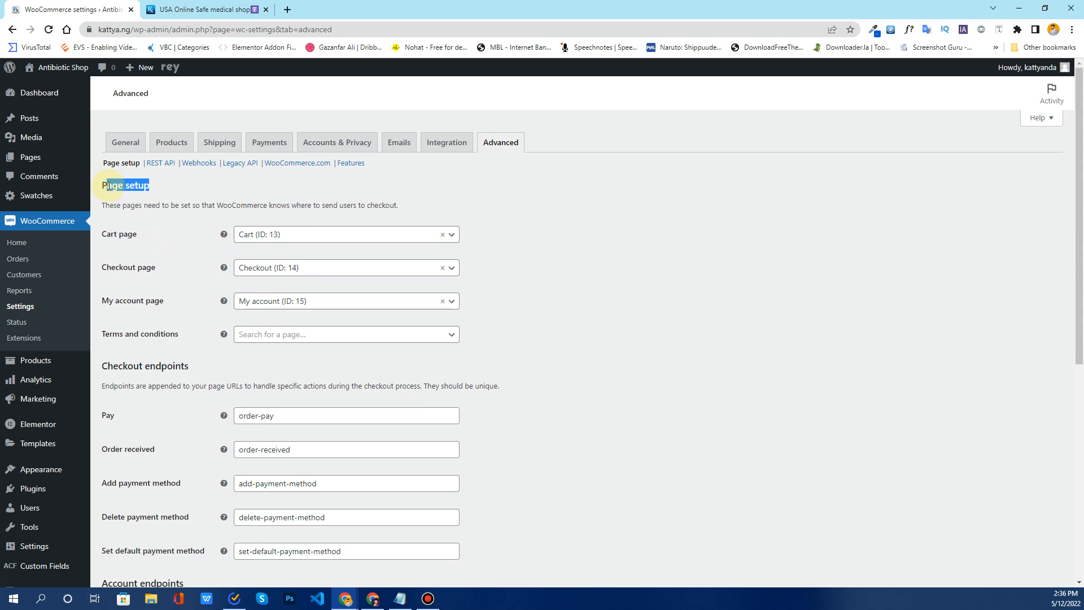
{"action": "left_click", "coordinate": [136, 237]}
{"action": "left_click", "coordinate": [254, 238]}
{"action": "left_click", "coordinate": [254, 240]}
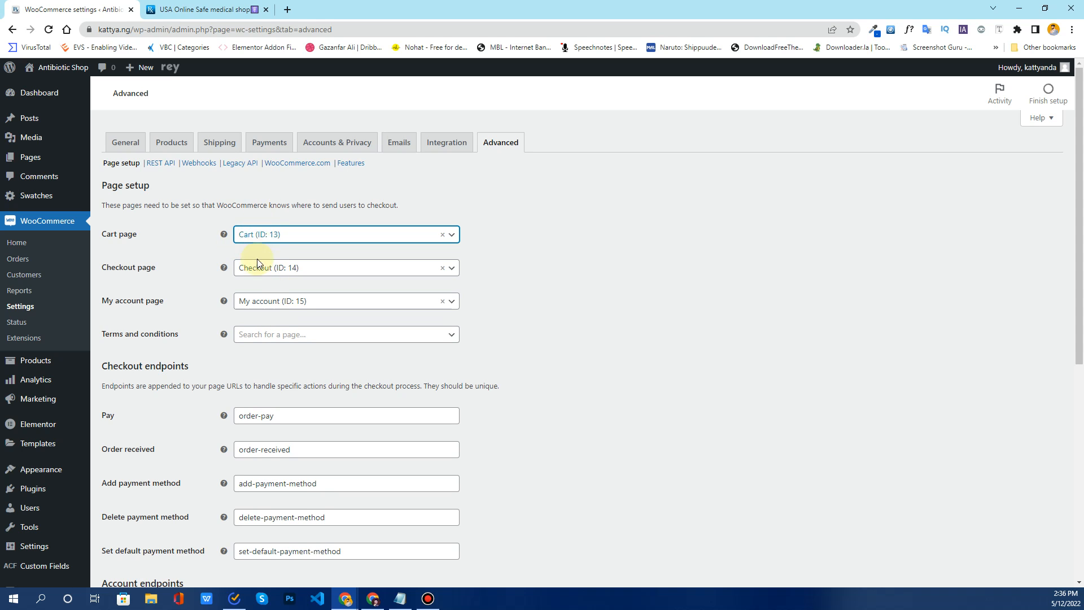
{"action": "scroll", "coordinate": [166, 293], "scroll_direction": "down", "scroll_amount": 1}
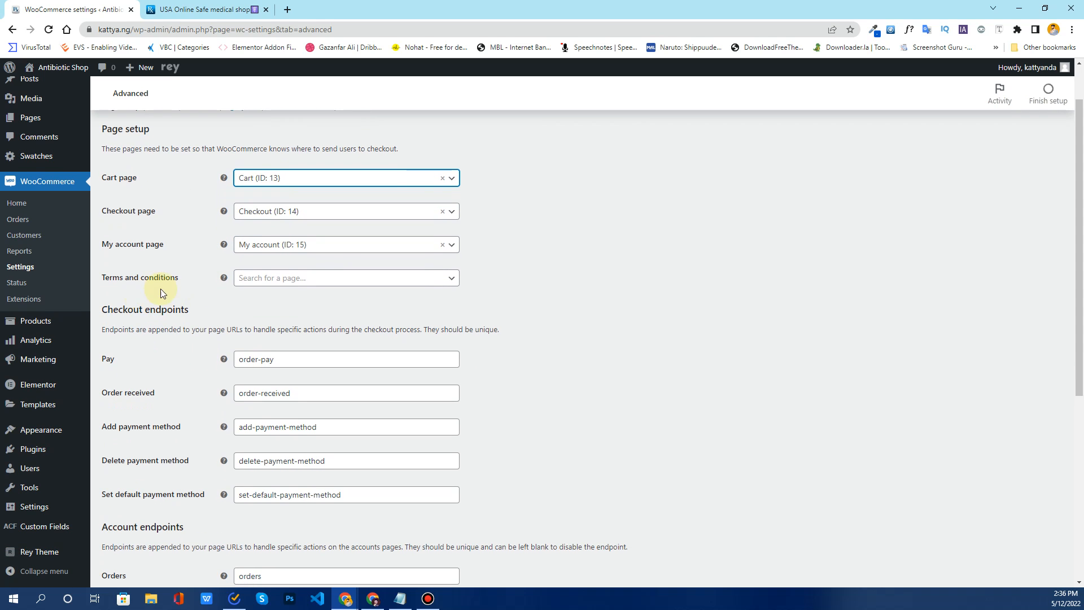
{"action": "left_click", "coordinate": [333, 288]}
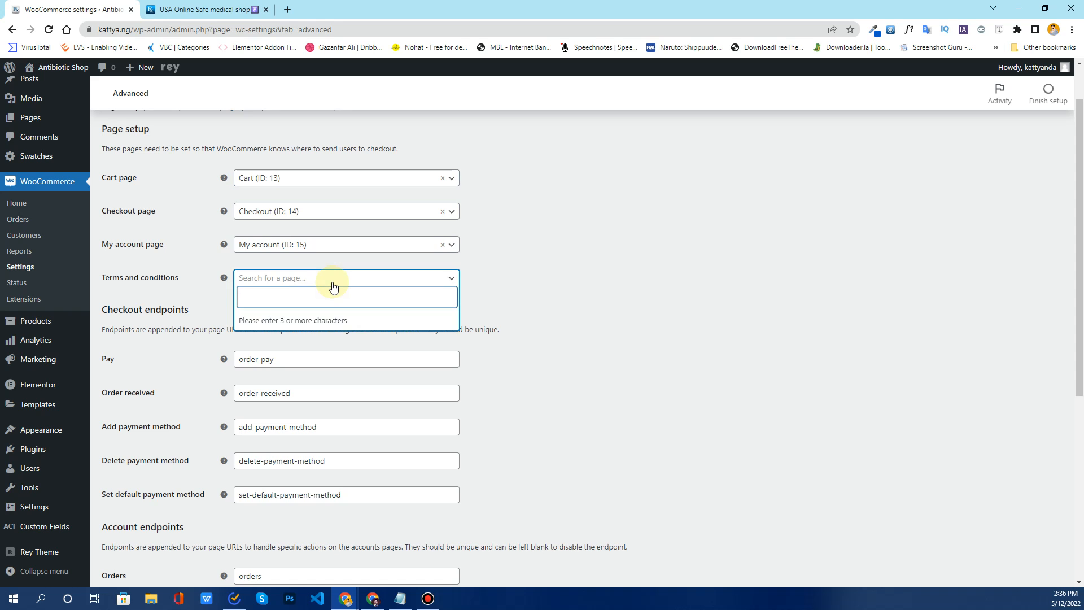
{"action": "left_click", "coordinate": [333, 285]}
{"action": "left_click", "coordinate": [333, 285]}
{"action": "left_click", "coordinate": [334, 285]}
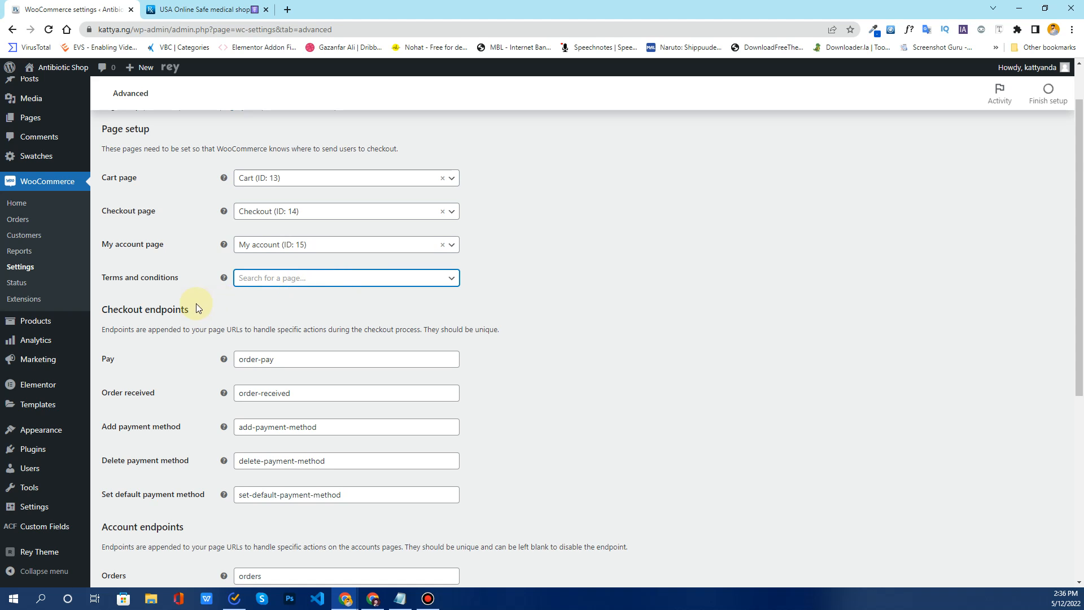
- Examine the checkout endpoints and account endpoints in the Advanced page setup
{"action": "scroll", "coordinate": [189, 307], "scroll_direction": "down", "scroll_amount": 2}
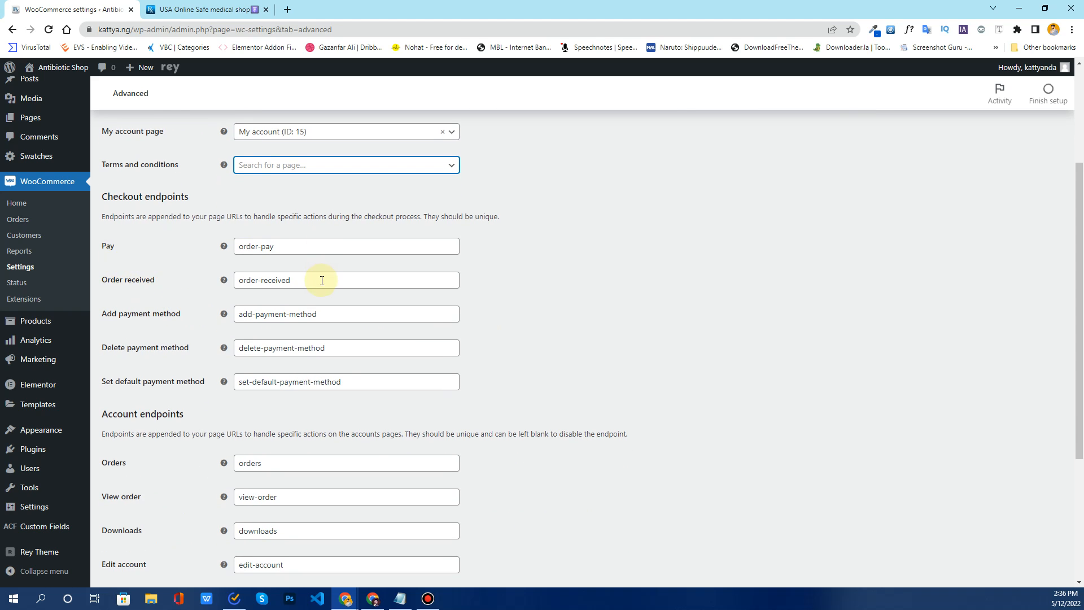
{"action": "left_click_drag", "start_coordinate": [322, 281], "coordinate": [235, 279]}
{"action": "left_click_drag", "start_coordinate": [274, 246], "coordinate": [235, 246]}
{"action": "left_click", "coordinate": [291, 314]}
{"action": "triple_click", "coordinate": [292, 314]}
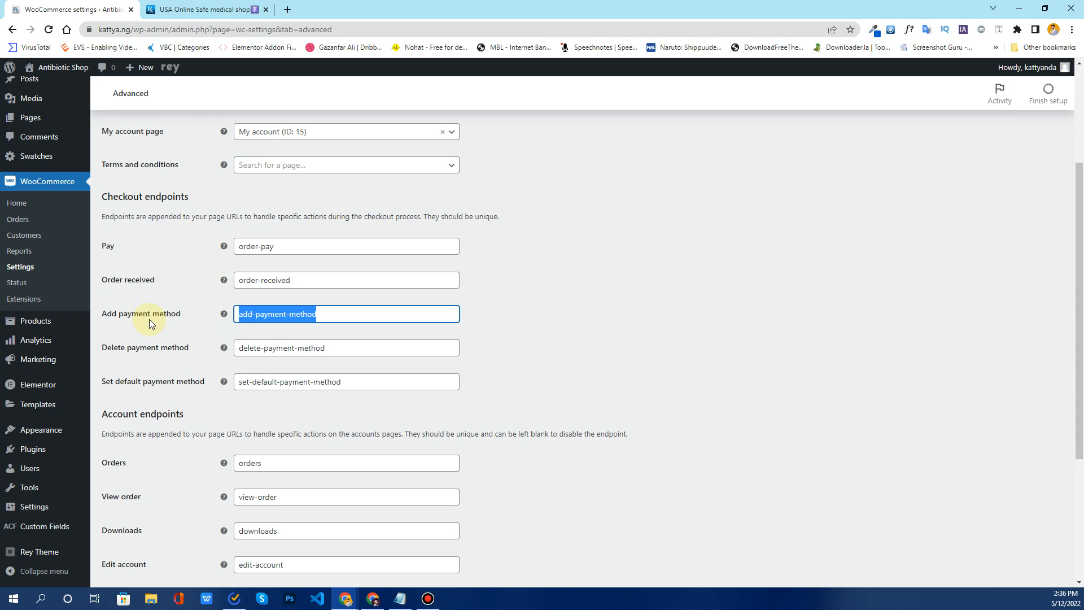
{"action": "scroll", "coordinate": [222, 326], "scroll_direction": "down", "scroll_amount": 4}
{"action": "mouse_move", "coordinate": [223, 326]}
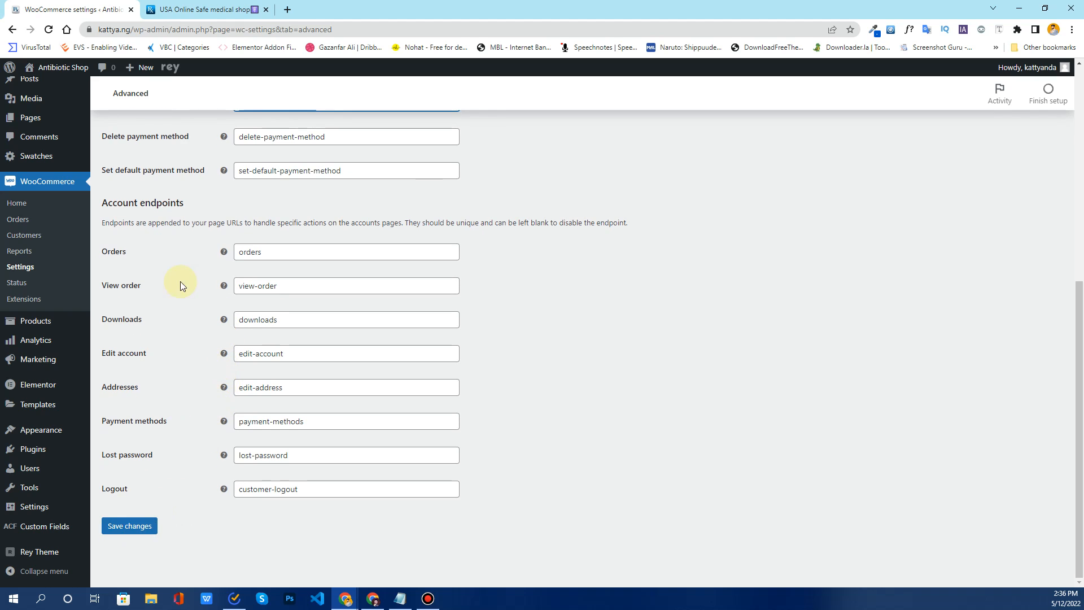
{"action": "scroll", "coordinate": [181, 281], "scroll_direction": "up", "scroll_amount": 7}
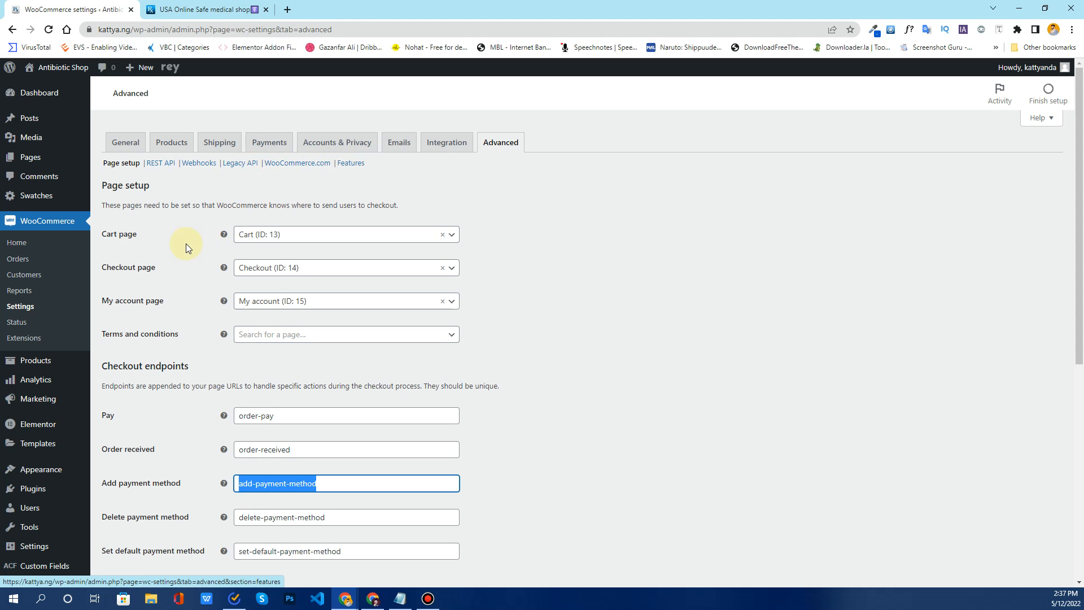
{"action": "scroll", "coordinate": [157, 259], "scroll_direction": "down", "scroll_amount": 7}
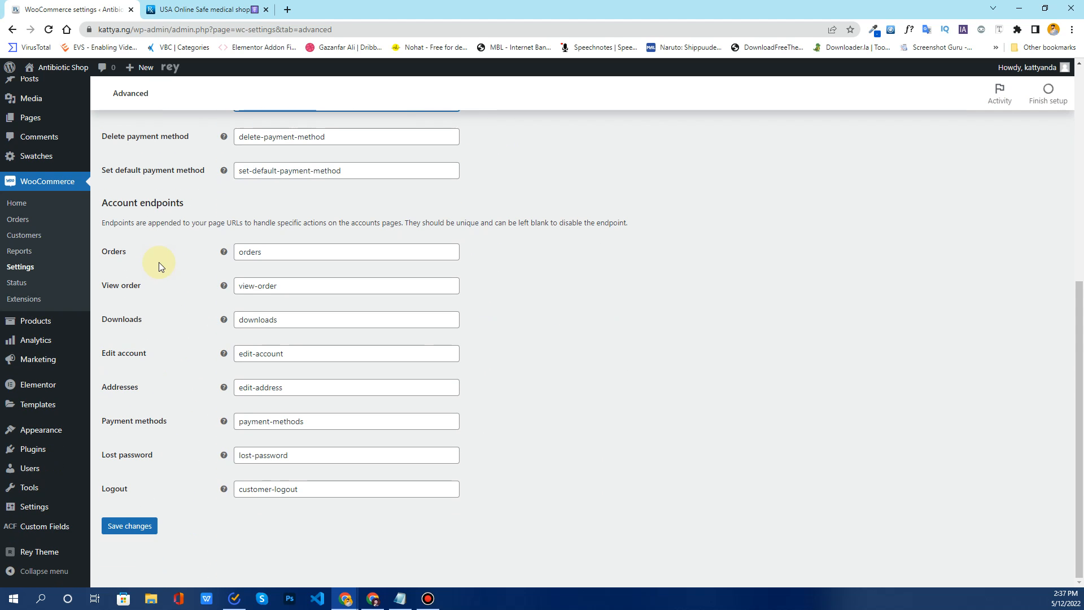
{"action": "scroll", "coordinate": [158, 262], "scroll_direction": "up", "scroll_amount": 7}
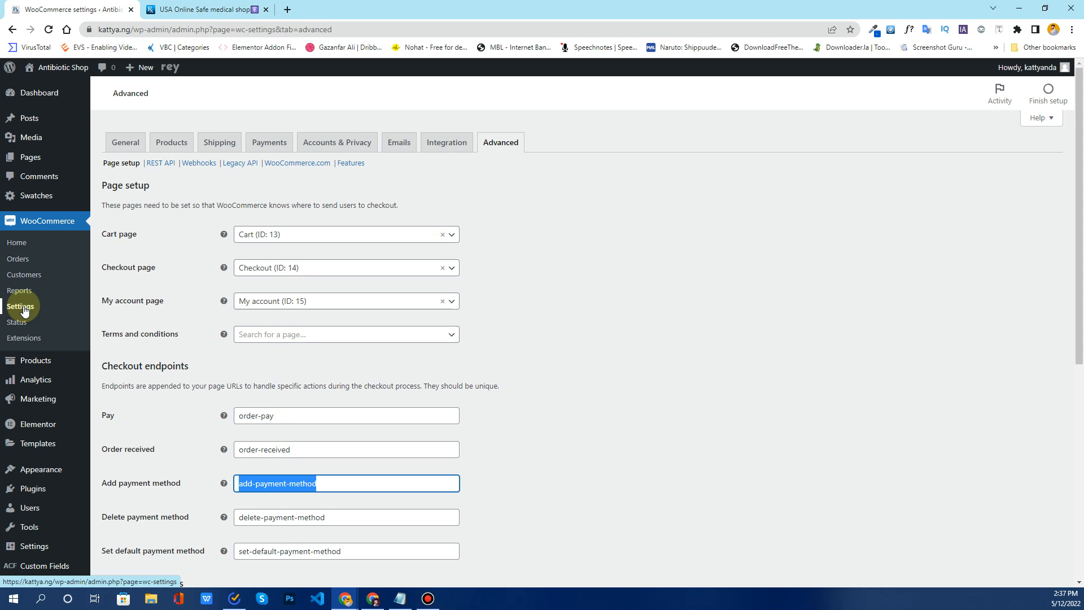
- Open the Products page and start creating a new product
{"action": "mouse_move", "coordinate": [32, 366]}
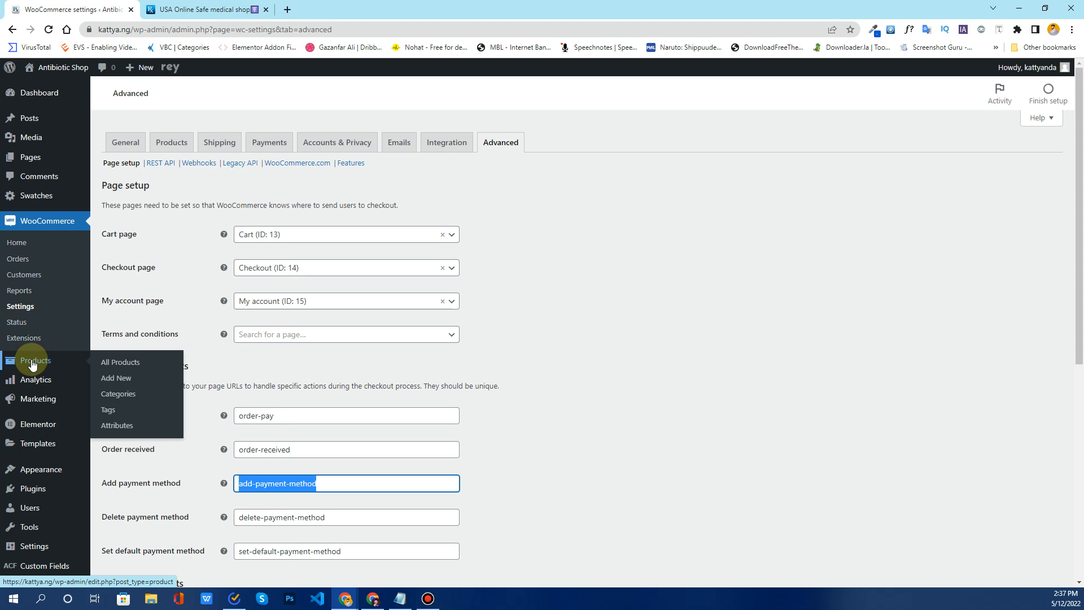
{"action": "left_click", "coordinate": [32, 366]}
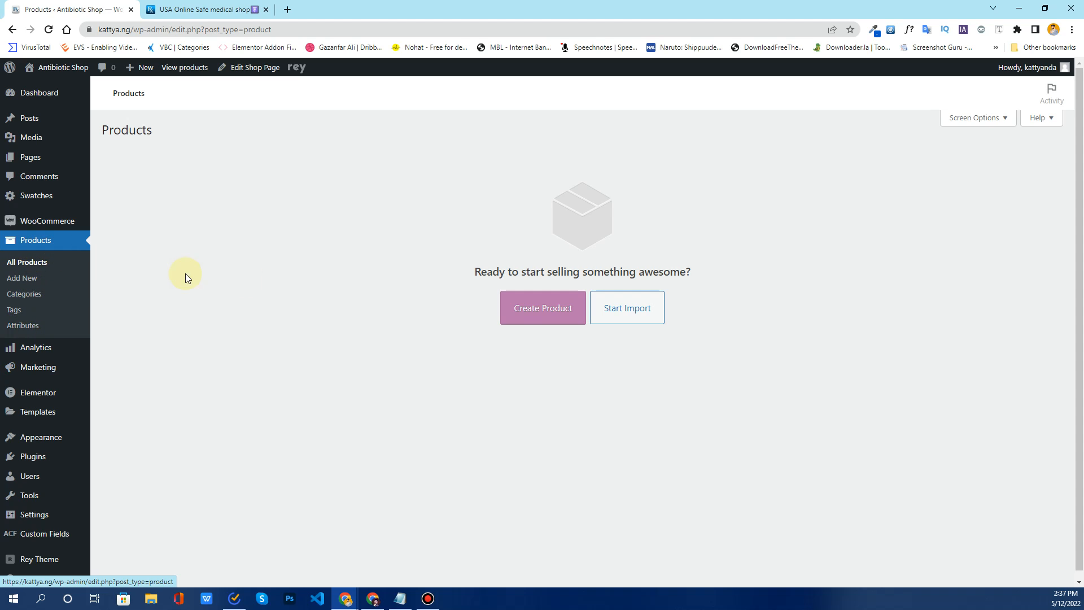
{"action": "left_click", "coordinate": [534, 318]}
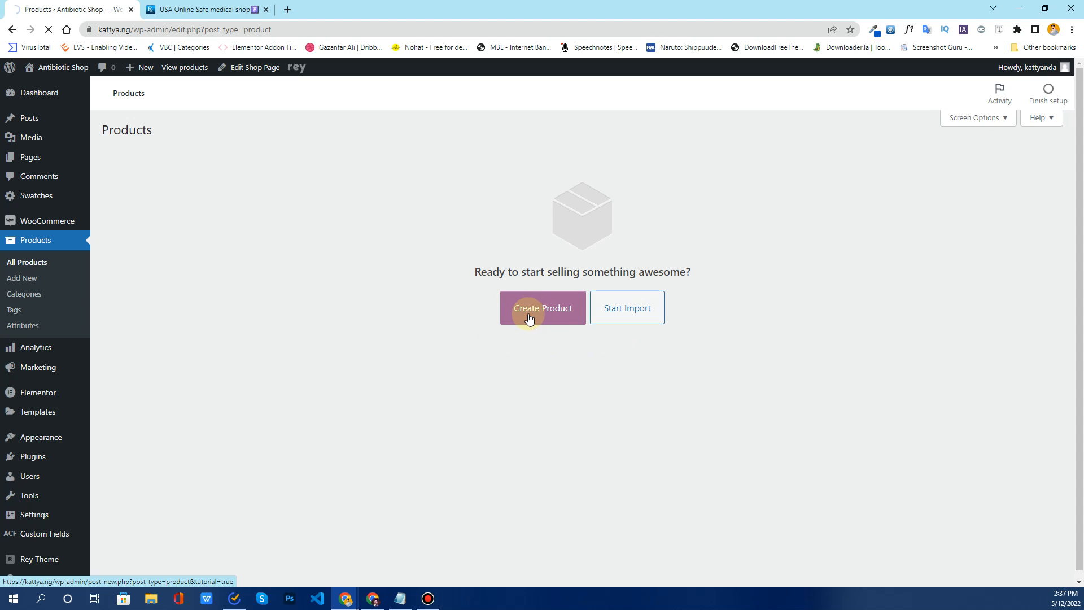
- Switch to the reference medical shop and open the Ketof Cough Syrup 100ml product from its Best Sales section
{"action": "left_click", "coordinate": [200, 9]}
{"action": "scroll", "coordinate": [253, 218], "scroll_direction": "up", "scroll_amount": 5}
{"action": "scroll", "coordinate": [253, 222], "scroll_direction": "up", "scroll_amount": 20}
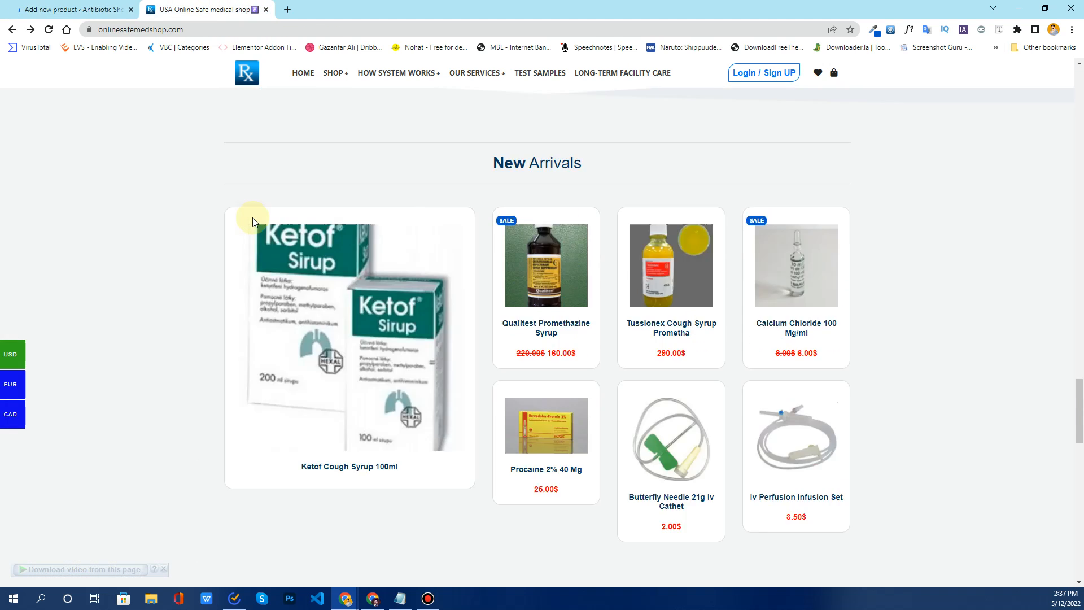
{"action": "scroll", "coordinate": [253, 224], "scroll_direction": "down", "scroll_amount": 4}
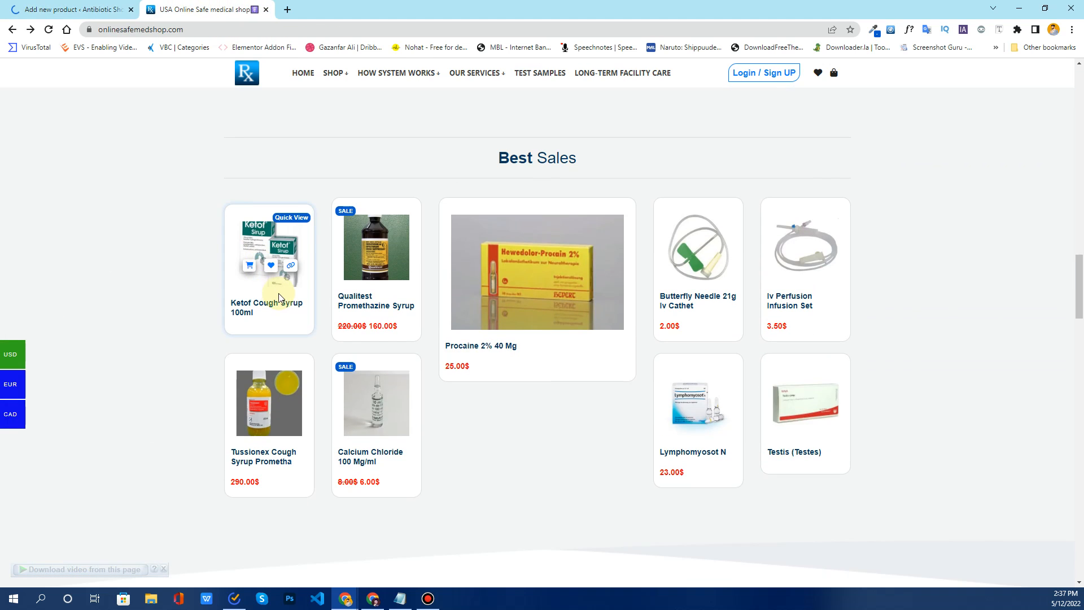
{"action": "left_click", "coordinate": [281, 263]}
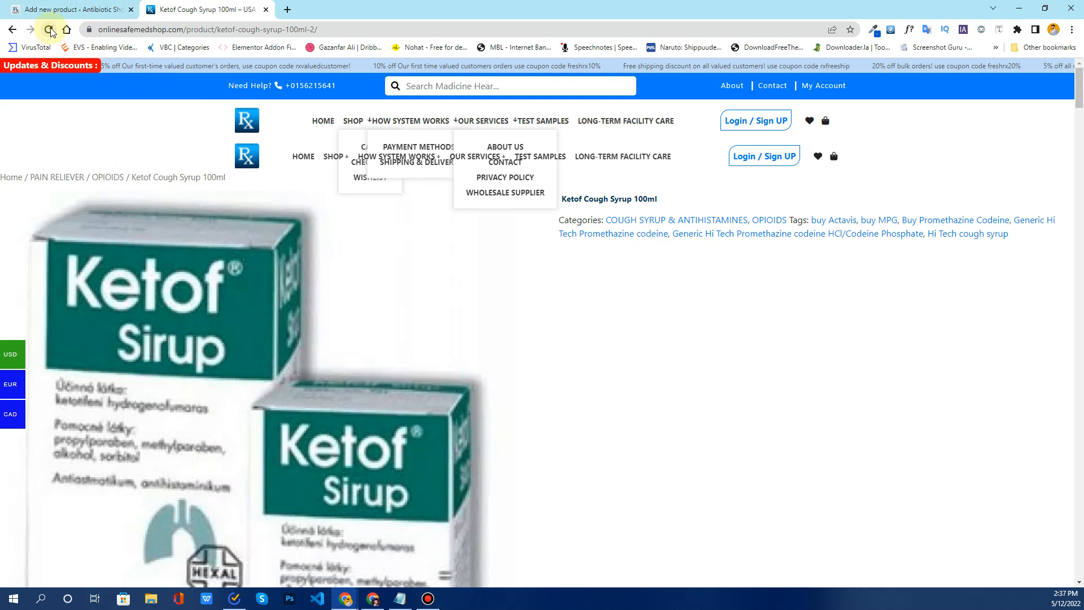
- Save the Ketof product image to the Desktop as a WEBP file named ketof-syrup
{"action": "scroll", "coordinate": [460, 290], "scroll_direction": "down", "scroll_amount": 1}
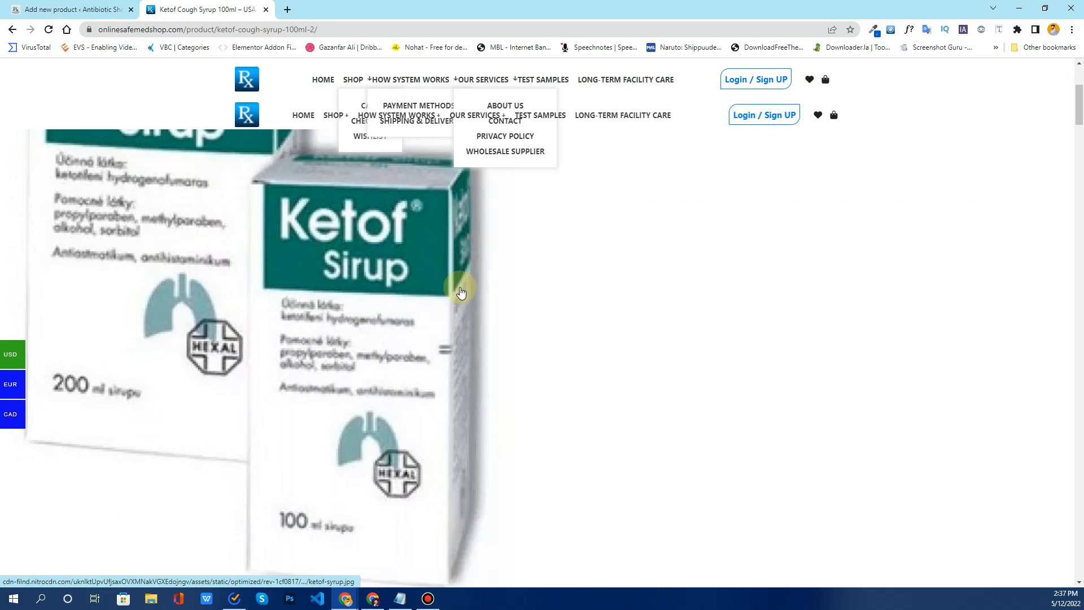
{"action": "right_click", "coordinate": [189, 255]}
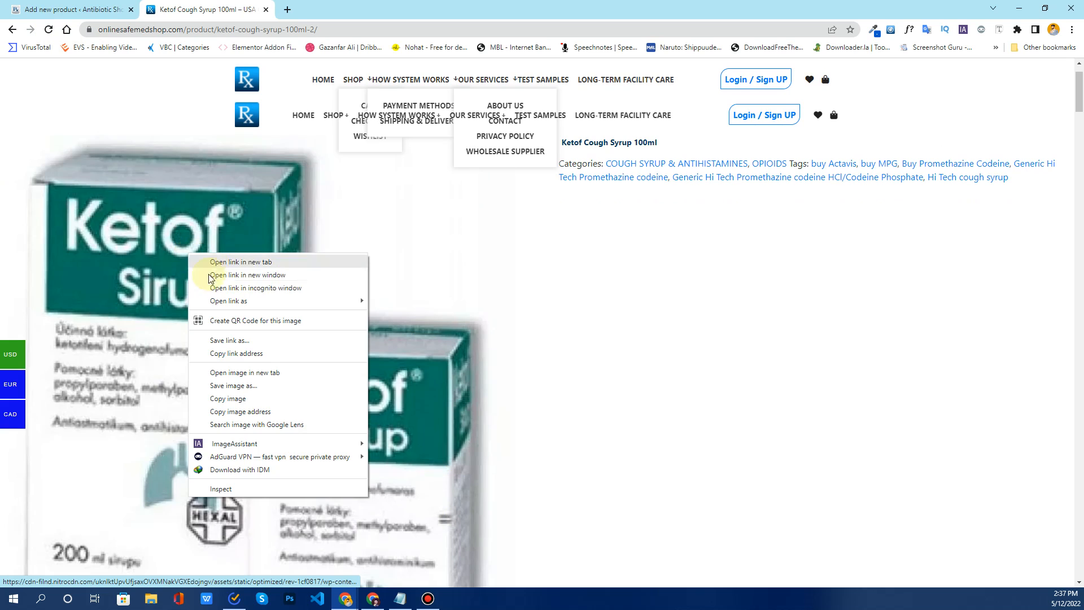
{"action": "left_click", "coordinate": [249, 398]}
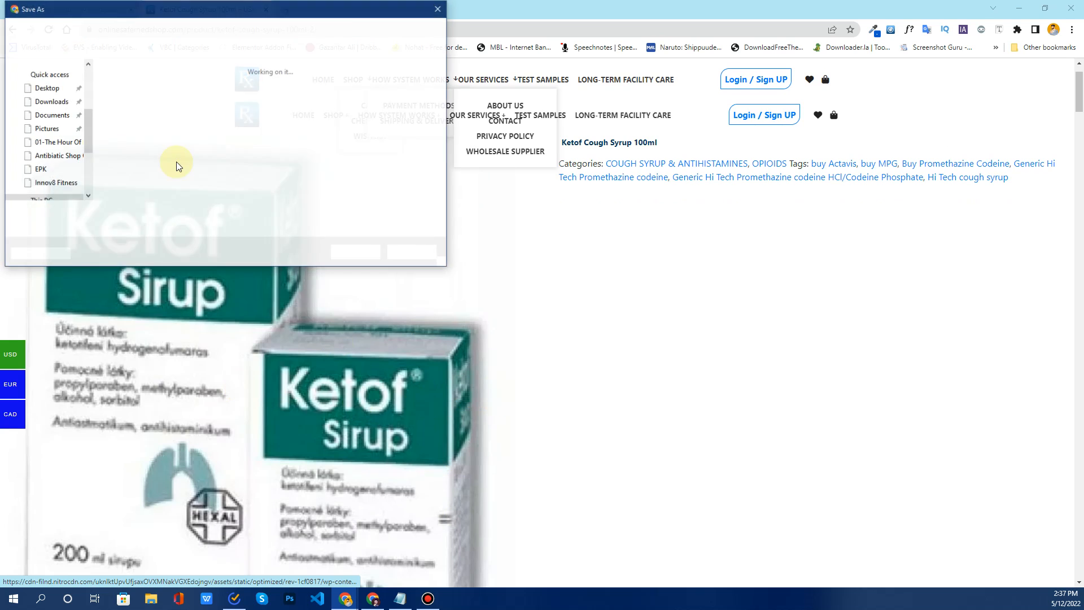
{"action": "type", "text": "ketof-syrup"}
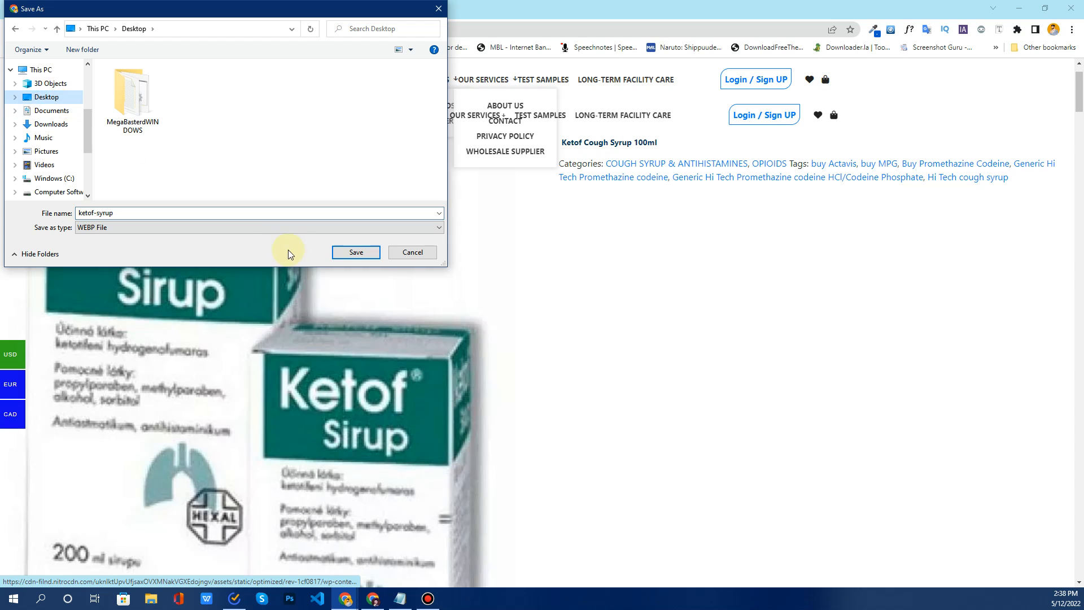
{"action": "left_click", "coordinate": [356, 251]}
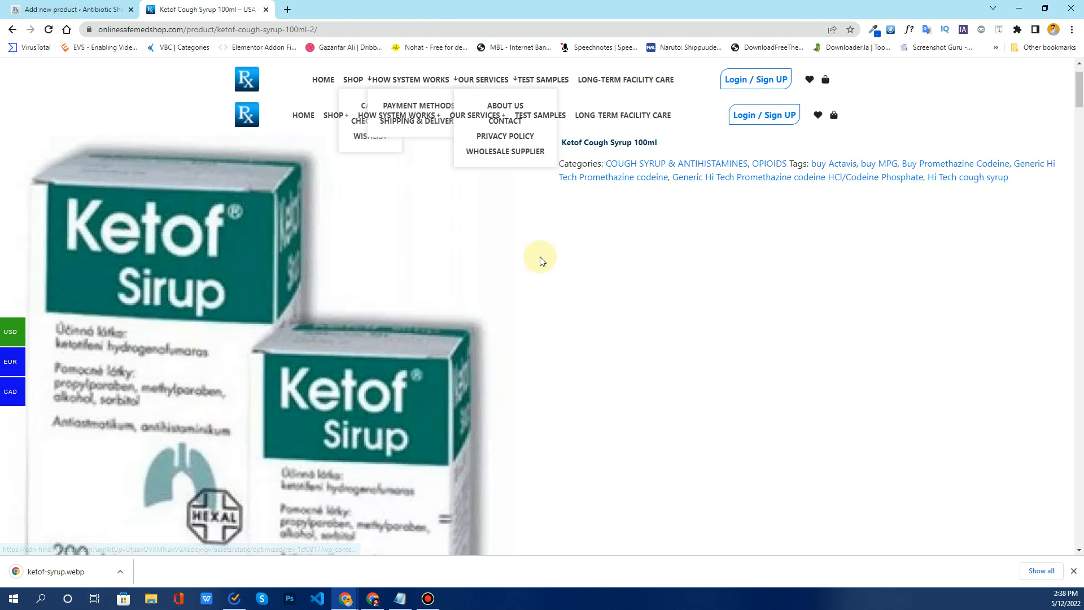
- Copy the title "Ketof Cough Syrup 100ml" from the reference page and paste it as the new product's name
{"action": "scroll", "coordinate": [539, 258], "scroll_direction": "down", "scroll_amount": 3}
{"action": "scroll", "coordinate": [539, 257], "scroll_direction": "up", "scroll_amount": 4}
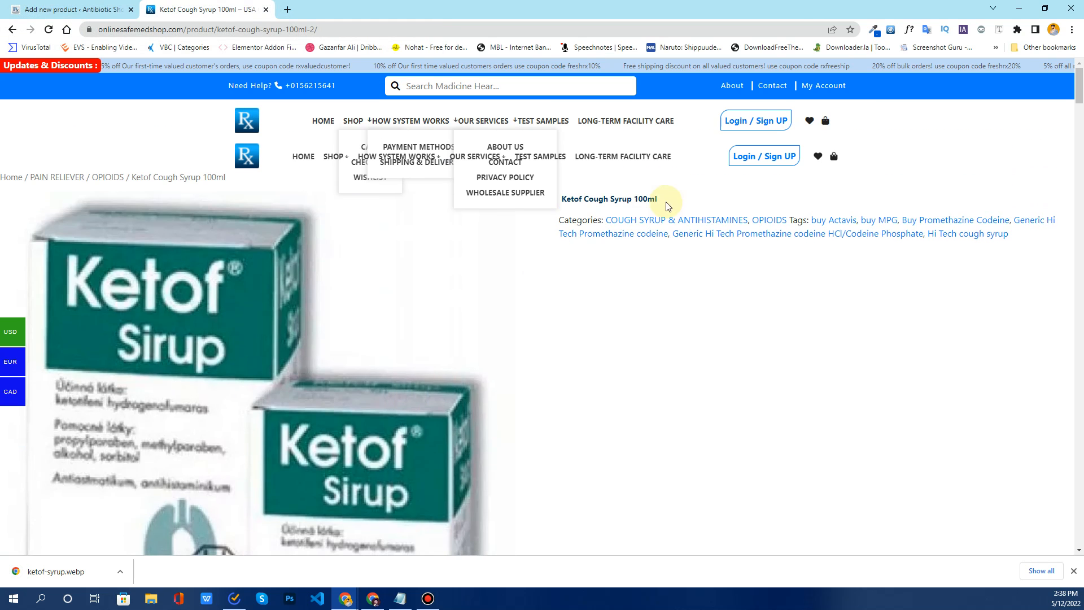
{"action": "left_click_drag", "start_coordinate": [665, 201], "coordinate": [566, 196]}
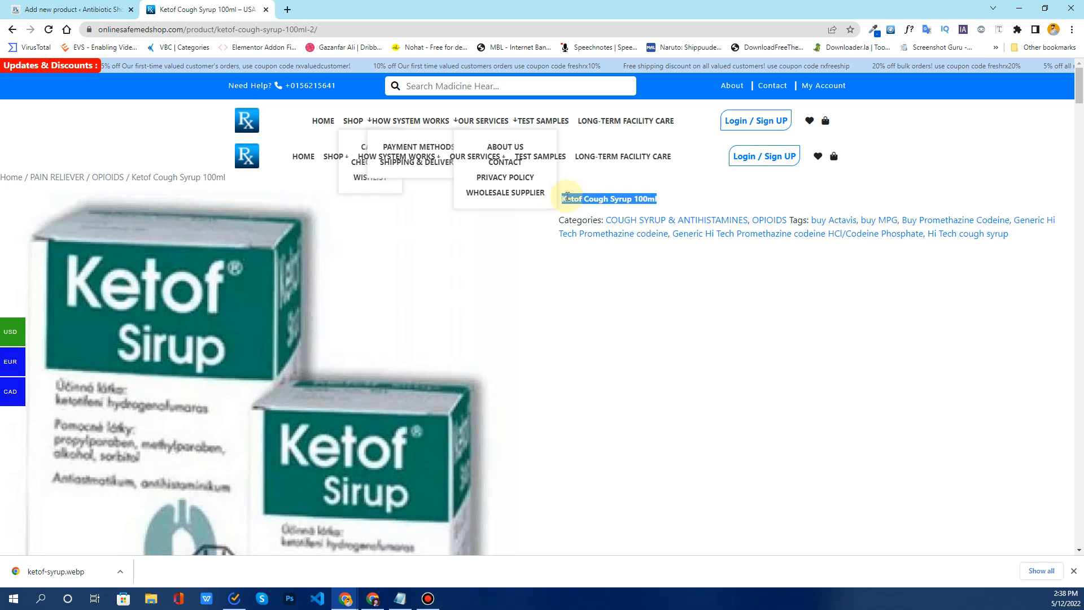
{"action": "right_click", "coordinate": [570, 198]}
{"action": "left_click", "coordinate": [590, 207]}
{"action": "left_click", "coordinate": [73, 10]}
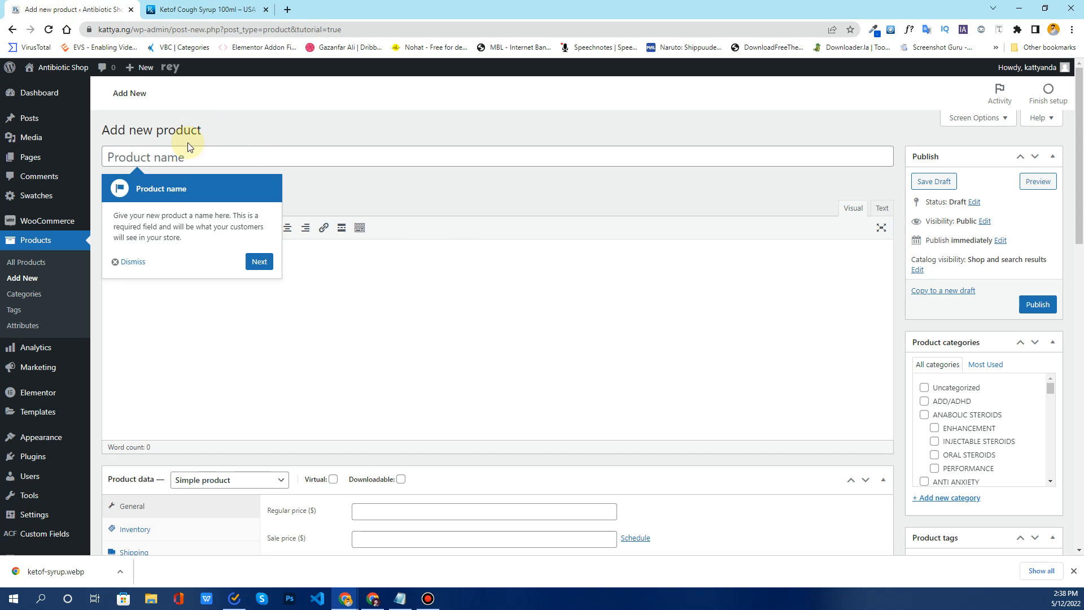
{"action": "right_click", "coordinate": [163, 161]}
{"action": "left_click", "coordinate": [212, 242]}
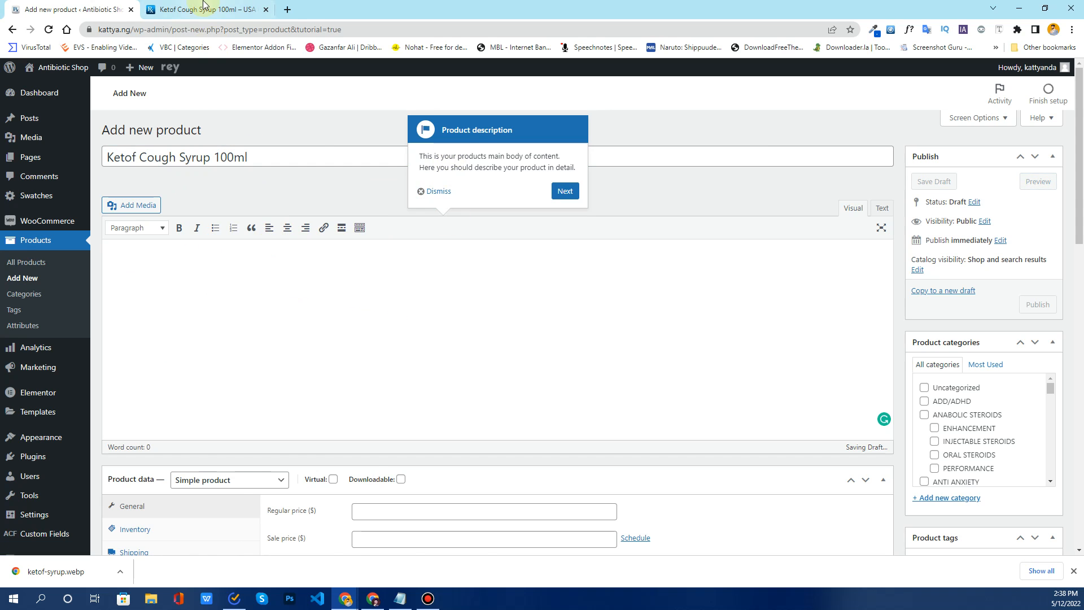
- Copy the full Ketof description text from the reference page and paste it into the new product's description
{"action": "left_click", "coordinate": [203, 10]}
{"action": "scroll", "coordinate": [423, 338], "scroll_direction": "down", "scroll_amount": 10}
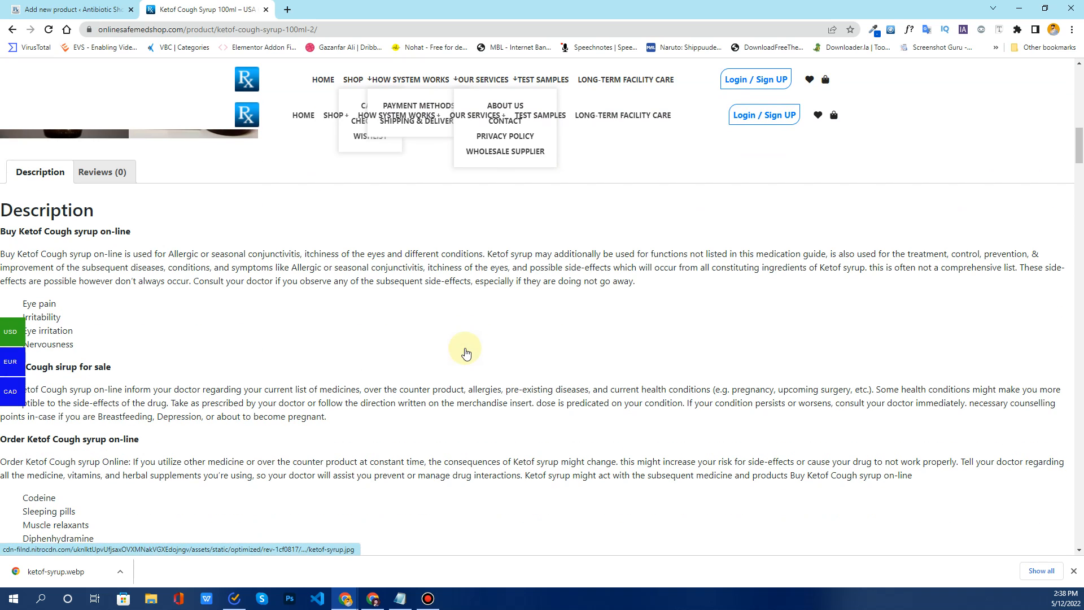
{"action": "left_click_drag", "start_coordinate": [3, 232], "coordinate": [611, 430]}
{"action": "scroll", "coordinate": [206, 388], "scroll_direction": "down", "scroll_amount": 4}
{"action": "right_click", "coordinate": [479, 415]}
{"action": "left_click", "coordinate": [487, 421]}
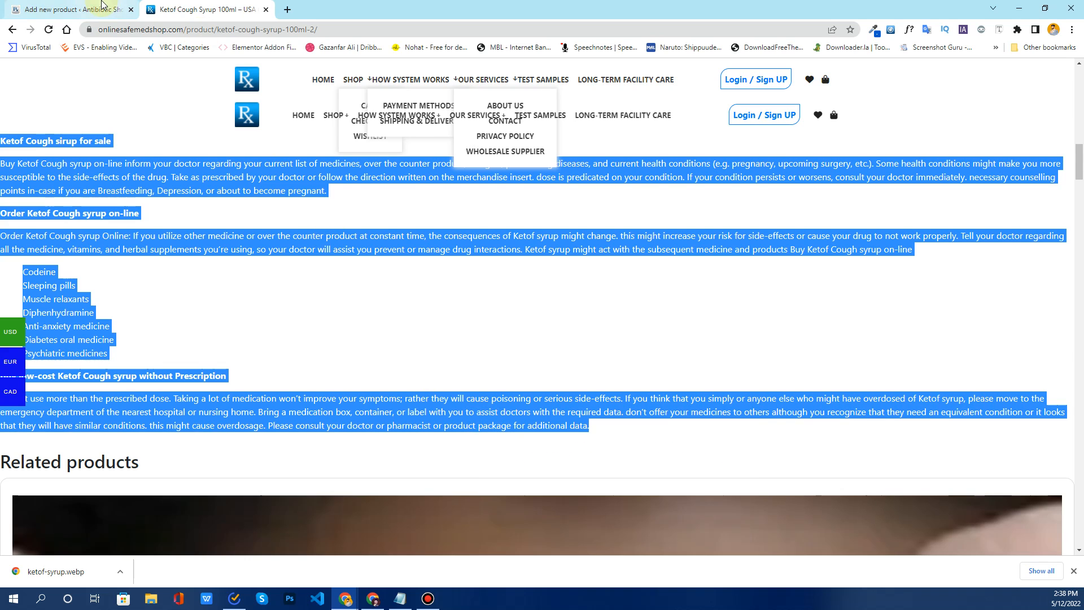
{"action": "left_click", "coordinate": [73, 10]}
{"action": "right_click", "coordinate": [250, 281]}
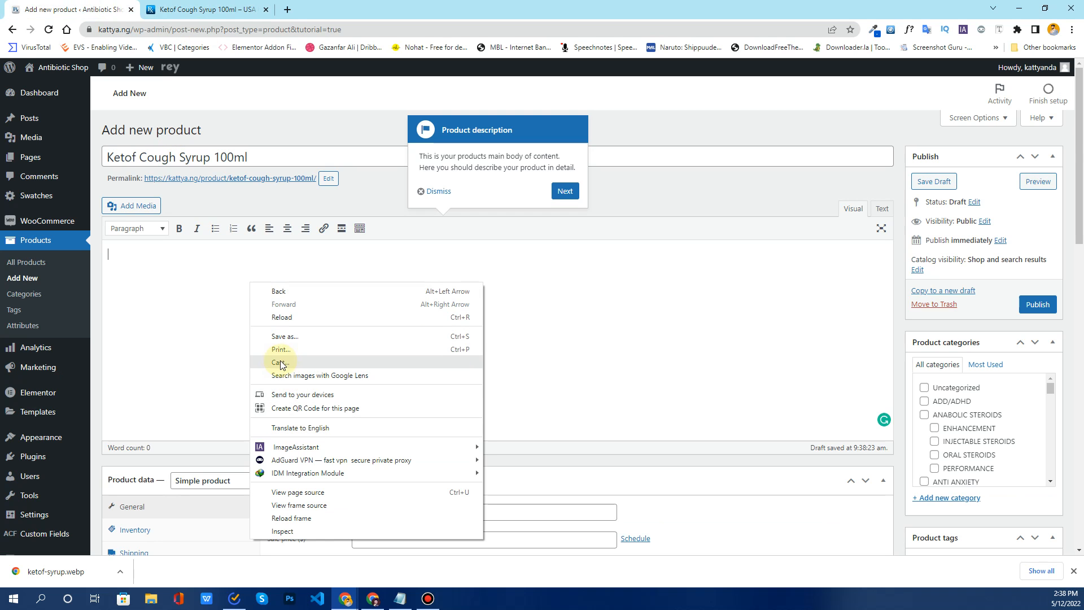
{"action": "left_click", "coordinate": [165, 257]}
{"action": "right_click", "coordinate": [172, 270]}
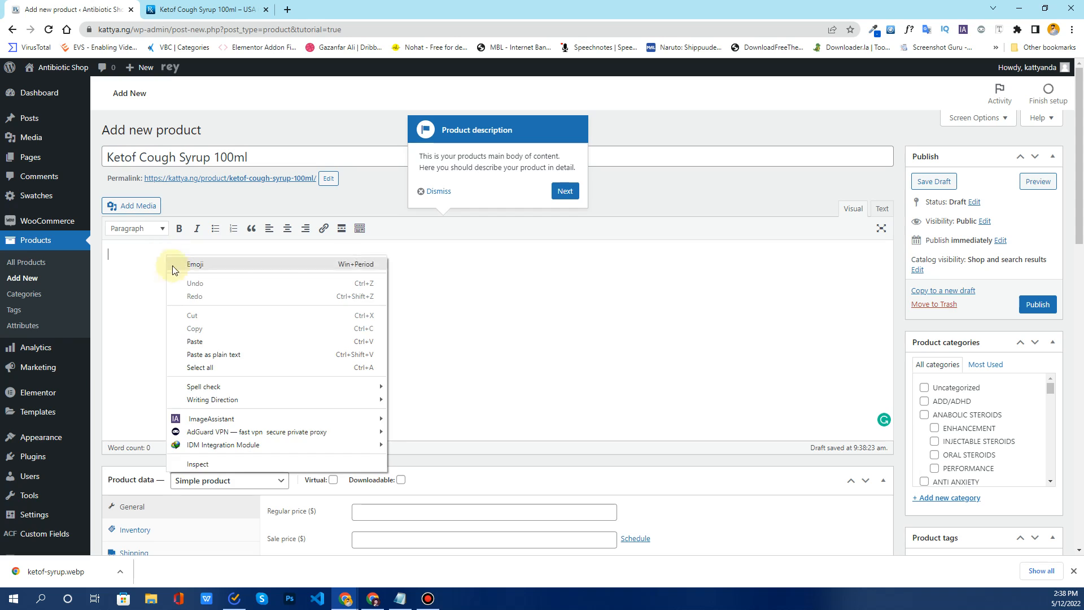
{"action": "left_click", "coordinate": [214, 341]}
- Advance the product tour past the description and choose Simple product as the product type
{"action": "scroll", "coordinate": [408, 372], "scroll_direction": "down", "scroll_amount": 4}
{"action": "scroll", "coordinate": [408, 372], "scroll_direction": "down", "scroll_amount": 8}
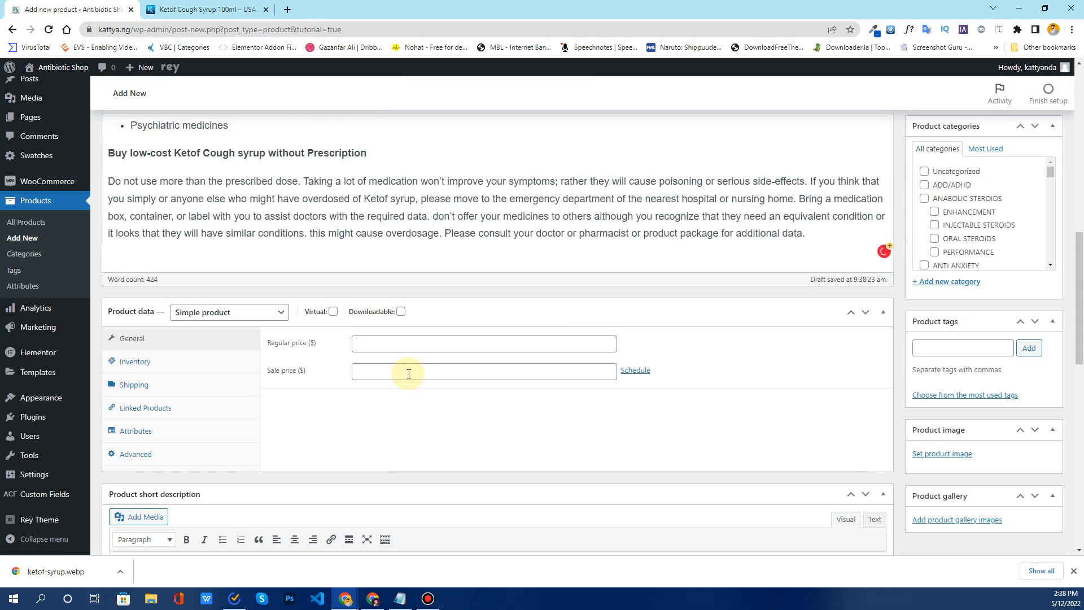
{"action": "scroll", "coordinate": [408, 371], "scroll_direction": "up", "scroll_amount": 12}
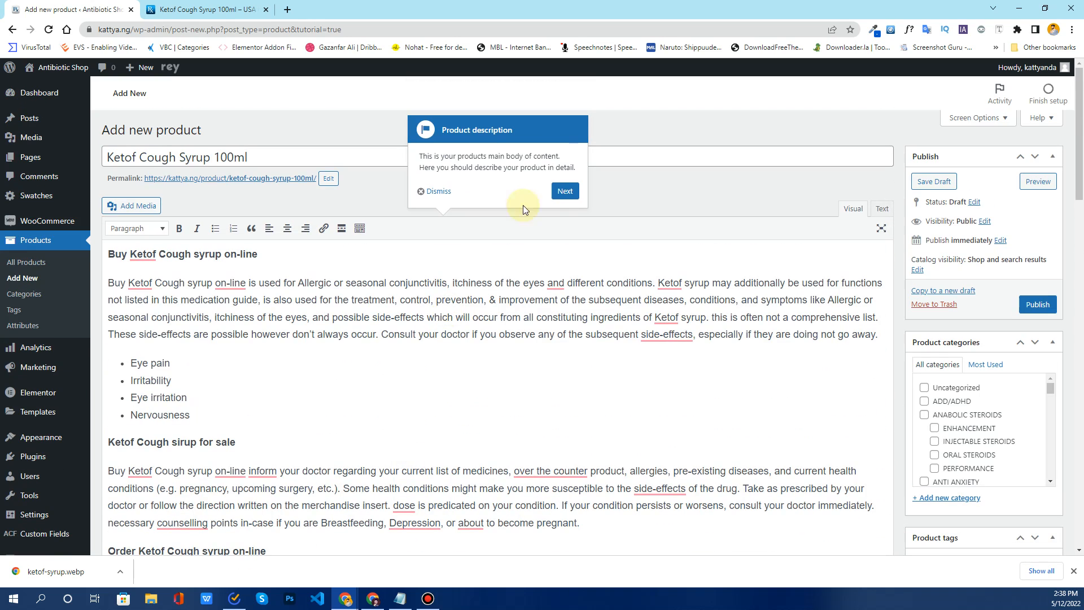
{"action": "left_click", "coordinate": [571, 194]}
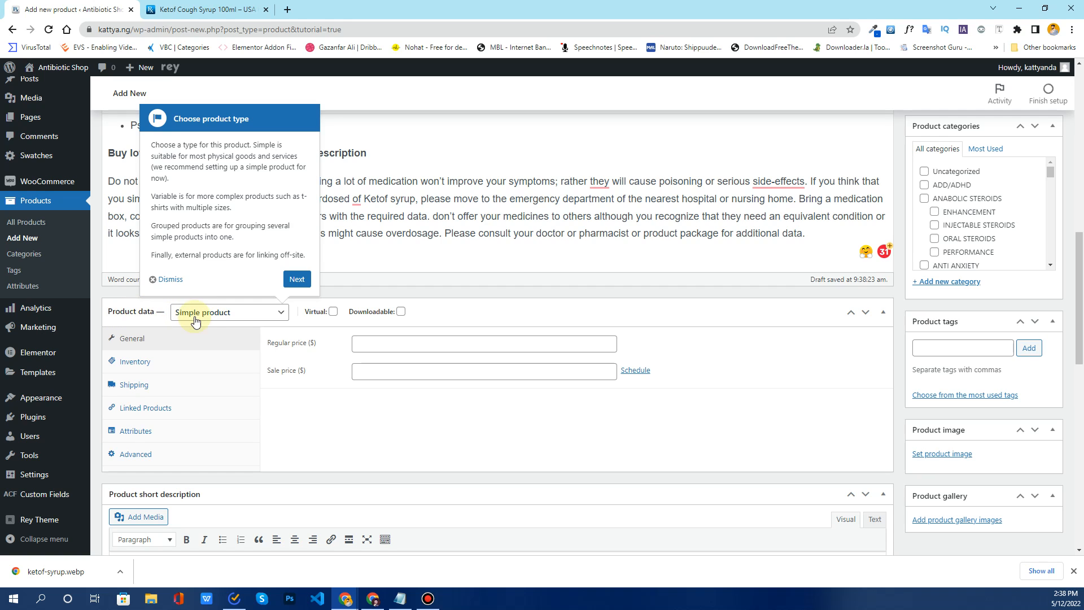
{"action": "left_click", "coordinate": [252, 320]}
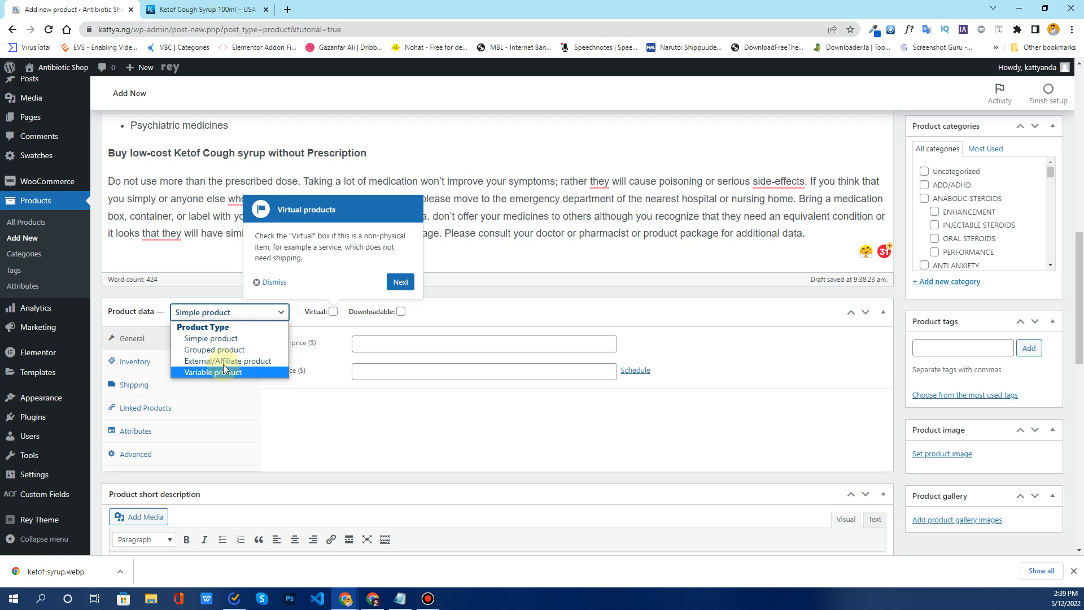
{"action": "left_click", "coordinate": [220, 339]}
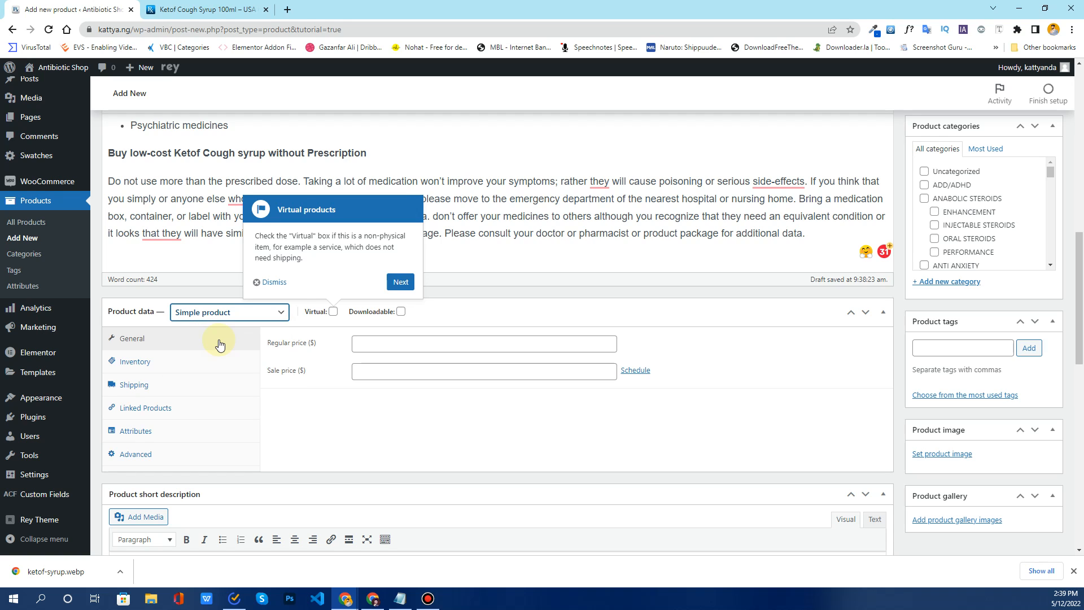
- Go through the tour's virtual and downloadable product tips, leaving both options unchecked, and dismiss the tour at Prices
{"action": "left_click", "coordinate": [333, 312]}
{"action": "scroll", "coordinate": [457, 275], "scroll_direction": "up", "scroll_amount": 10}
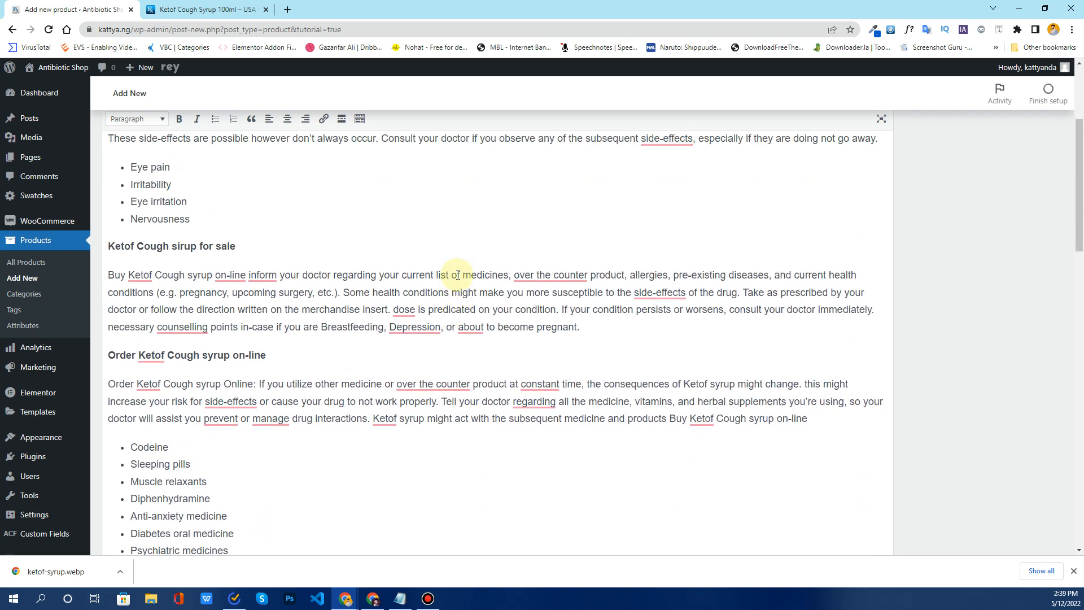
{"action": "scroll", "coordinate": [279, 309], "scroll_direction": "down", "scroll_amount": 15}
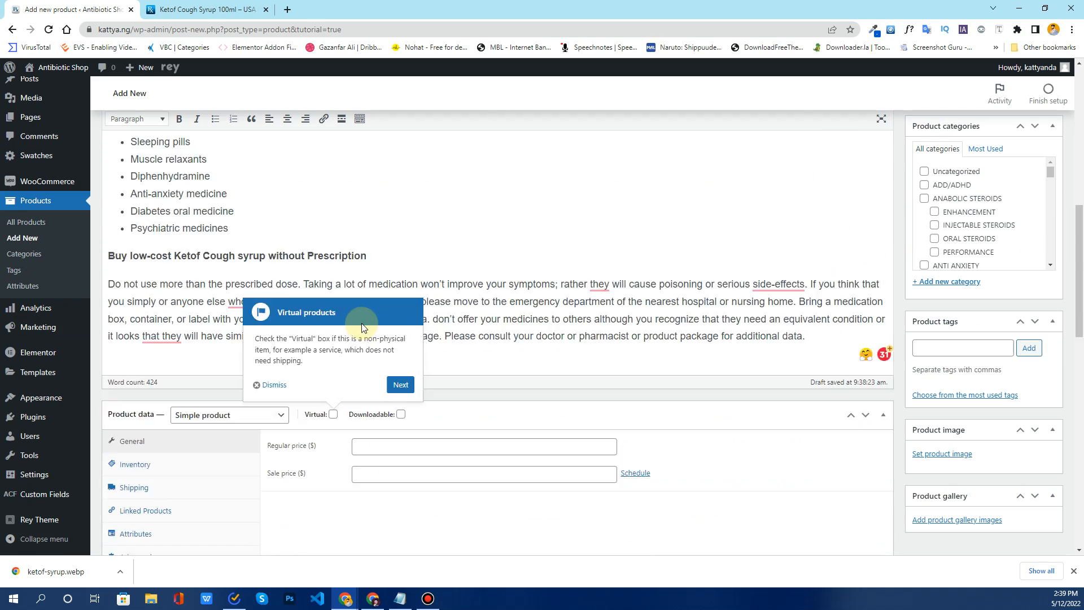
{"action": "scroll", "coordinate": [339, 299], "scroll_direction": "up", "scroll_amount": 1}
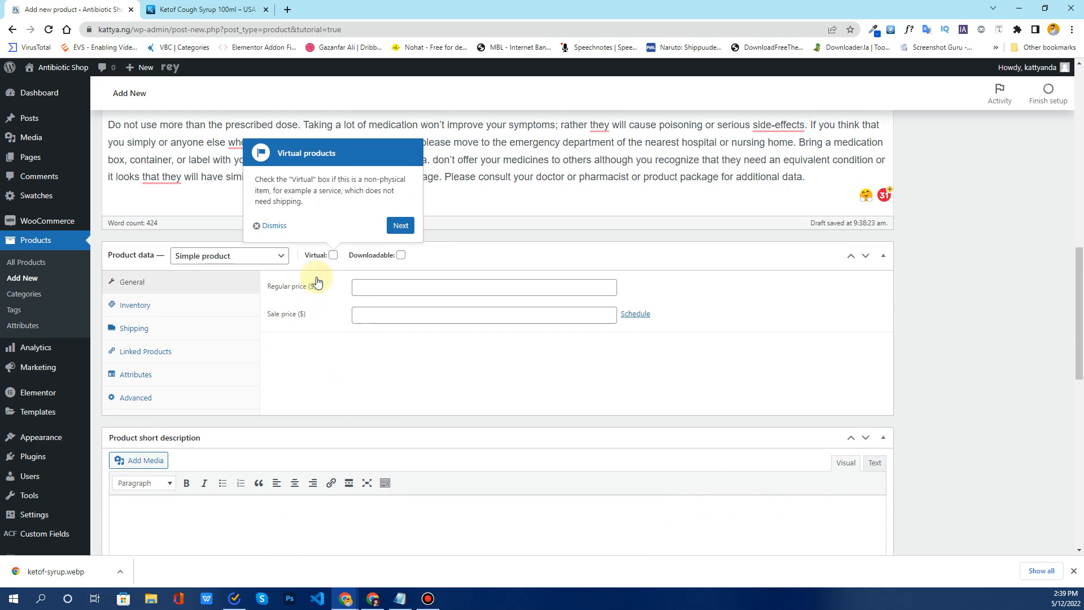
{"action": "left_click", "coordinate": [401, 225]}
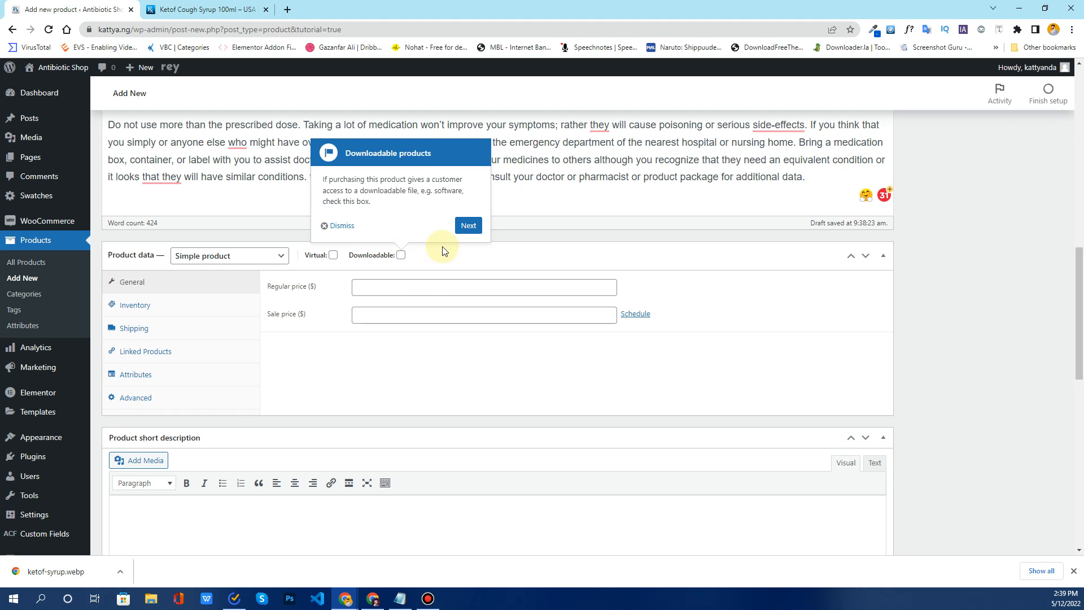
{"action": "left_click", "coordinate": [469, 227]}
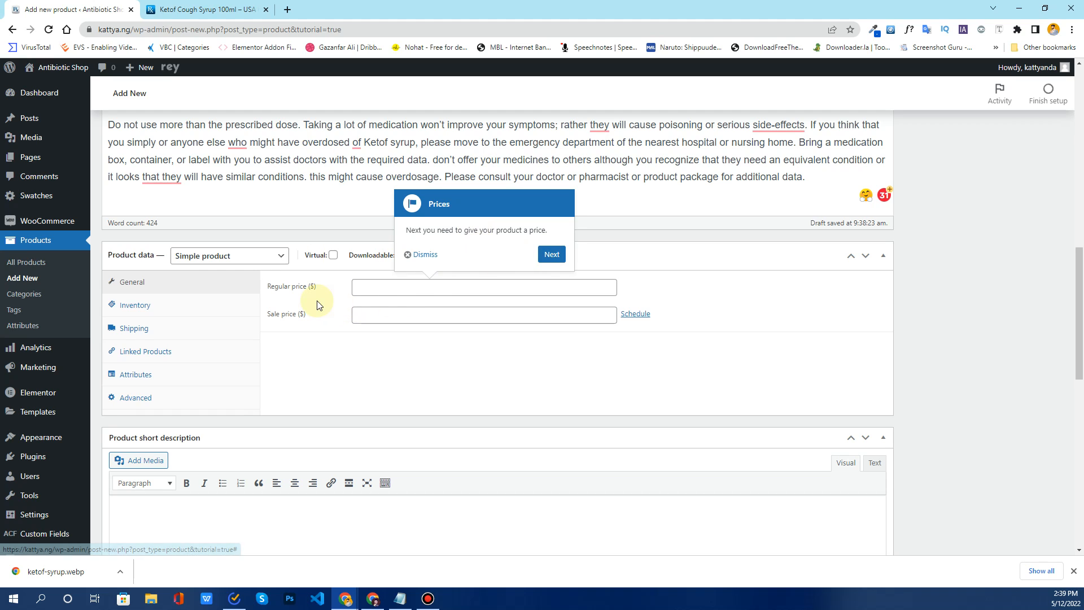
{"action": "left_click", "coordinate": [422, 254]}
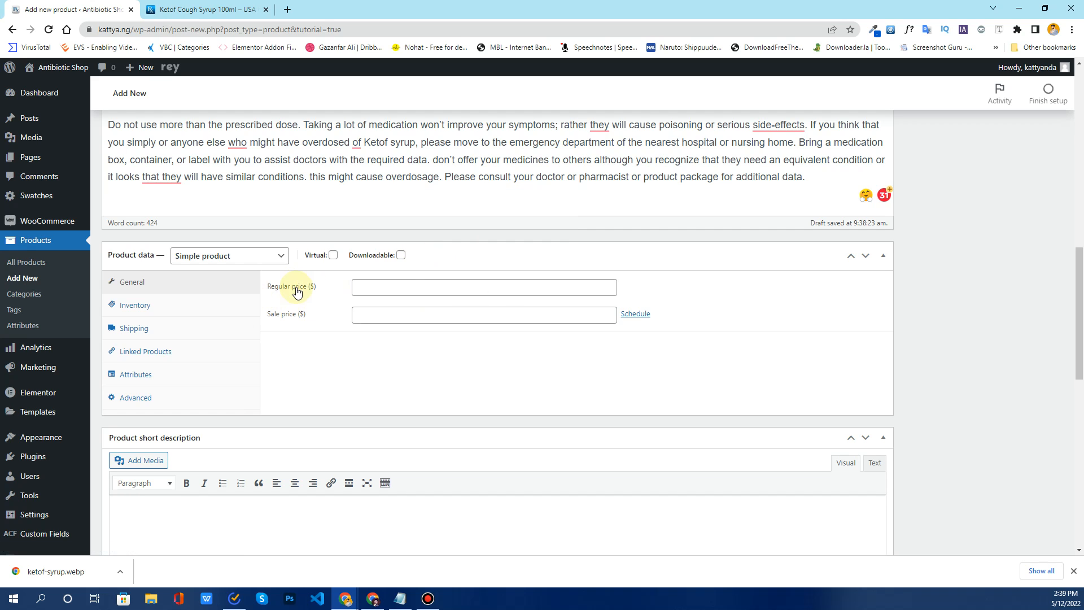
- Look for the Ketof syrup's price on the reference product page, then return to the new product
{"action": "left_click", "coordinate": [364, 290]}
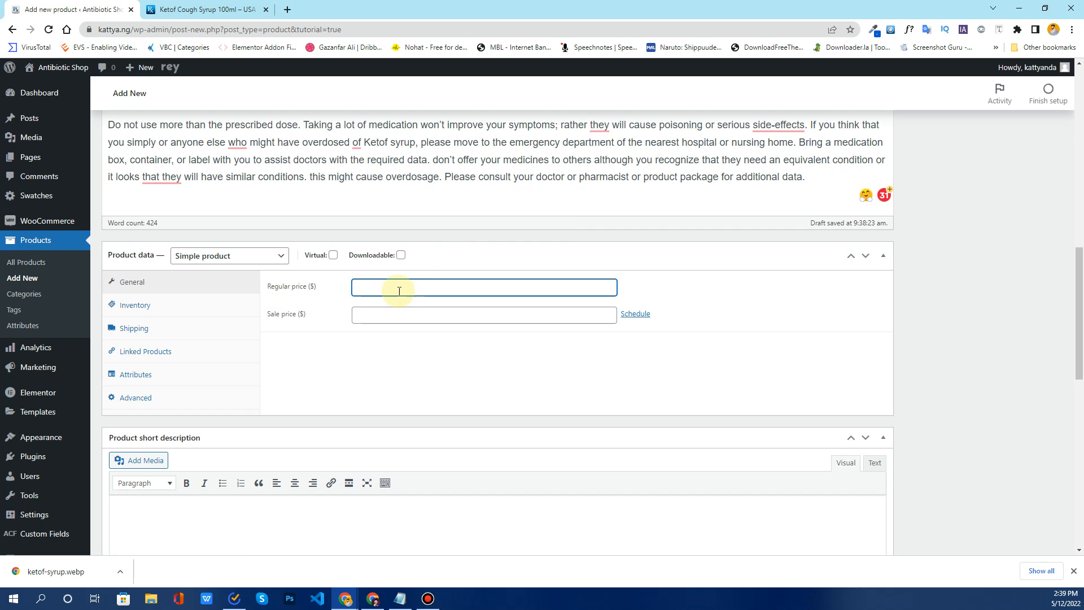
{"action": "left_click", "coordinate": [213, 9]}
{"action": "scroll", "coordinate": [567, 291], "scroll_direction": "up", "scroll_amount": 15}
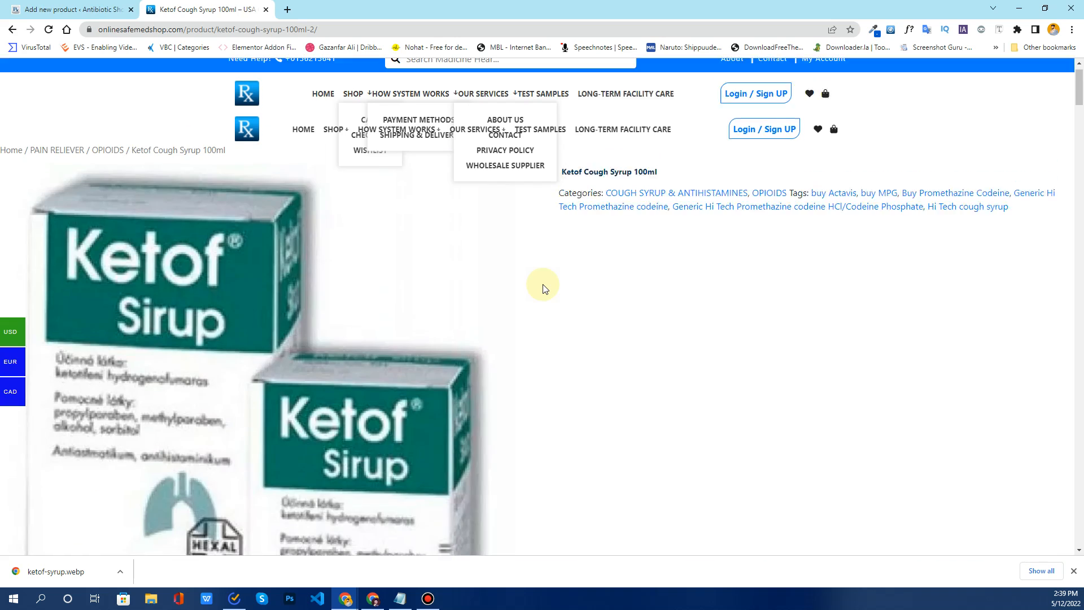
{"action": "scroll", "coordinate": [543, 289], "scroll_direction": "down", "scroll_amount": 15}
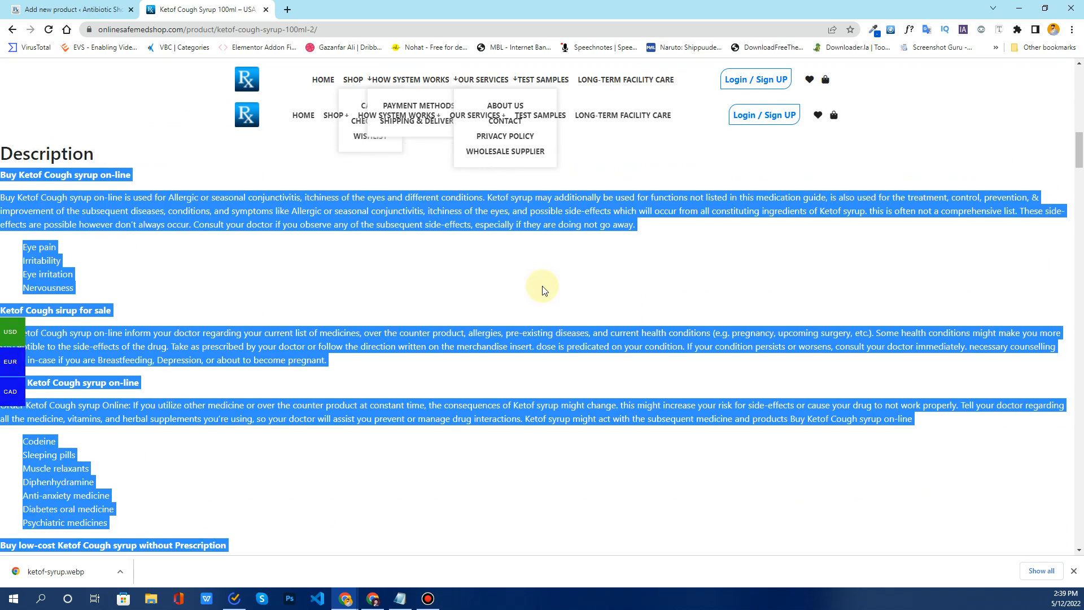
{"action": "scroll", "coordinate": [542, 288], "scroll_direction": "up", "scroll_amount": 15}
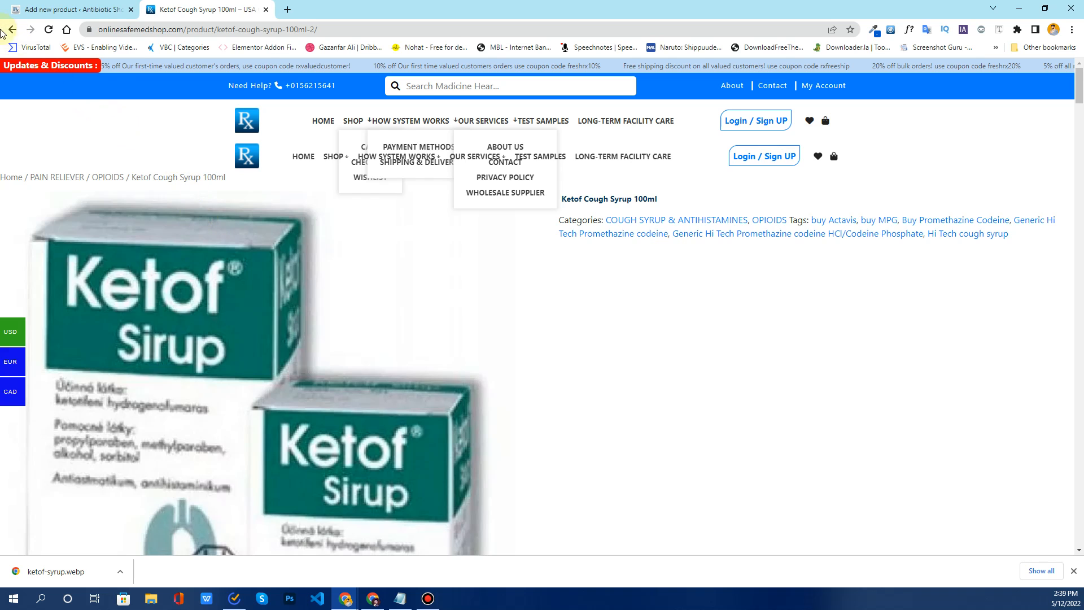
{"action": "left_click", "coordinate": [34, 9]}
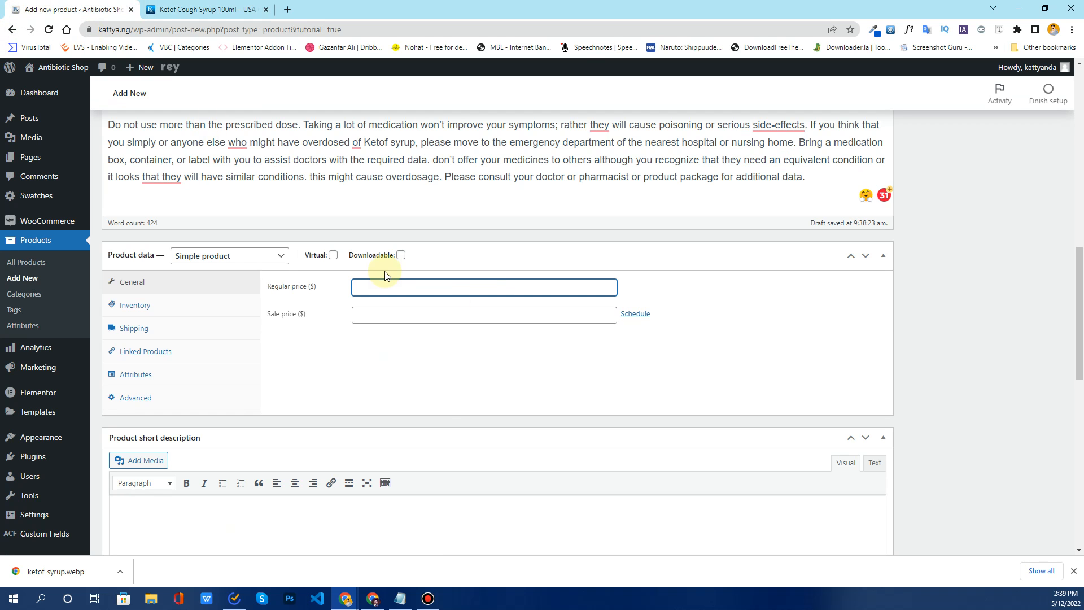
- Set the product's regular price to 25 and its sale price to 20 dollars
{"action": "left_click", "coordinate": [389, 288]}
{"action": "type", "text": "25"}
{"action": "left_click", "coordinate": [372, 318]}
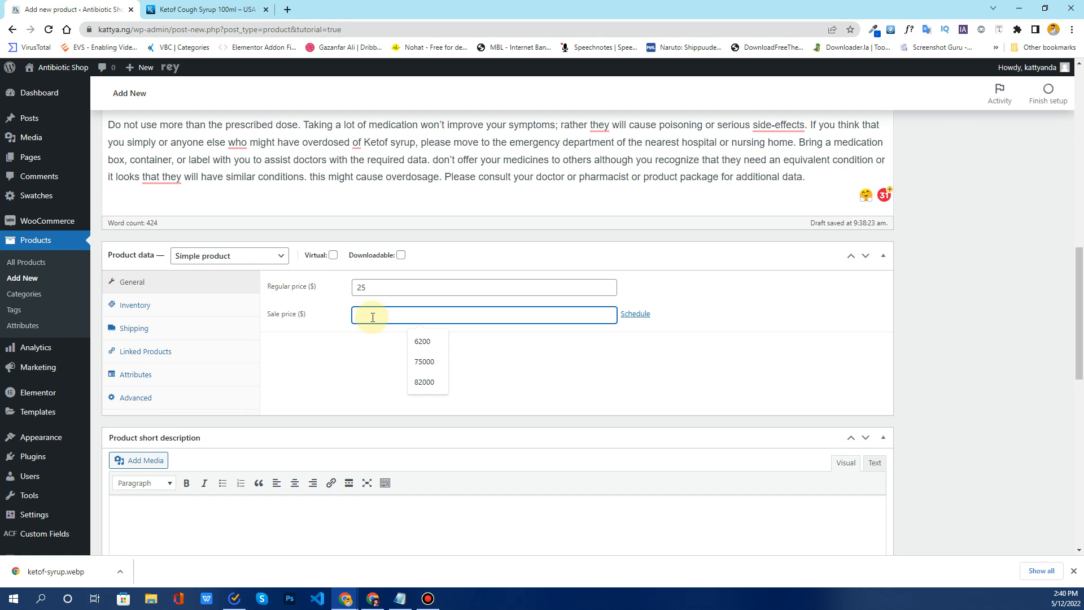
{"action": "type", "text": "20"}
{"action": "left_click", "coordinate": [371, 343]}
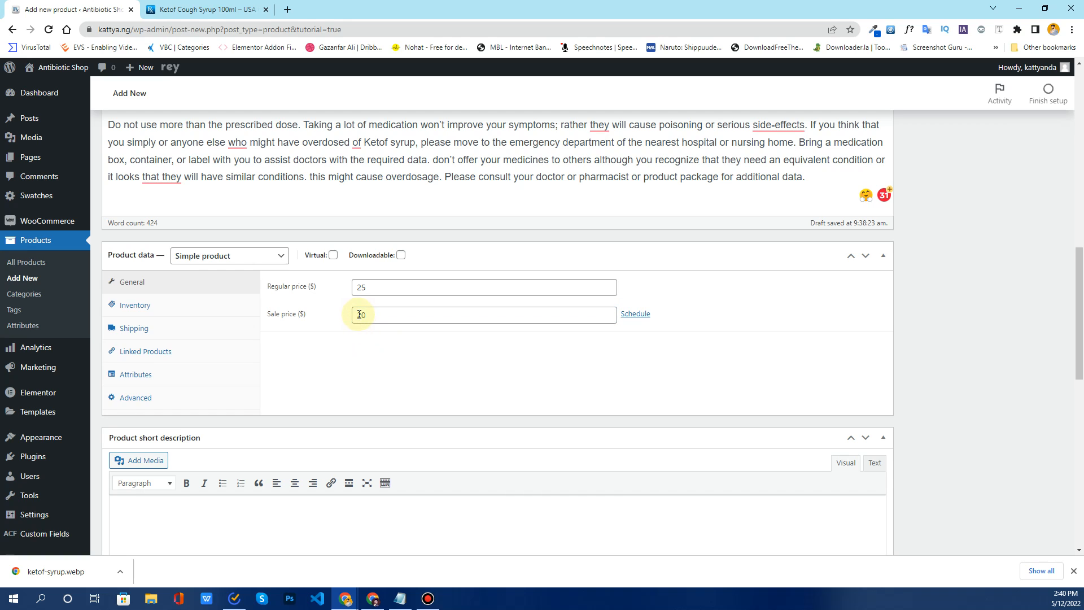
{"action": "double_click", "coordinate": [361, 314]}
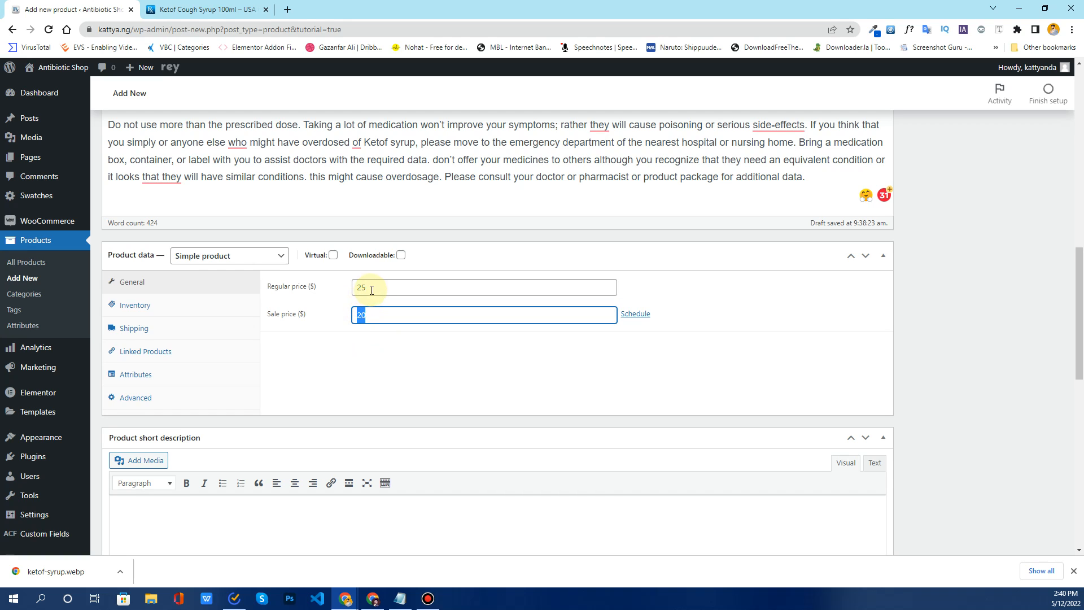
{"action": "double_click", "coordinate": [356, 288]}
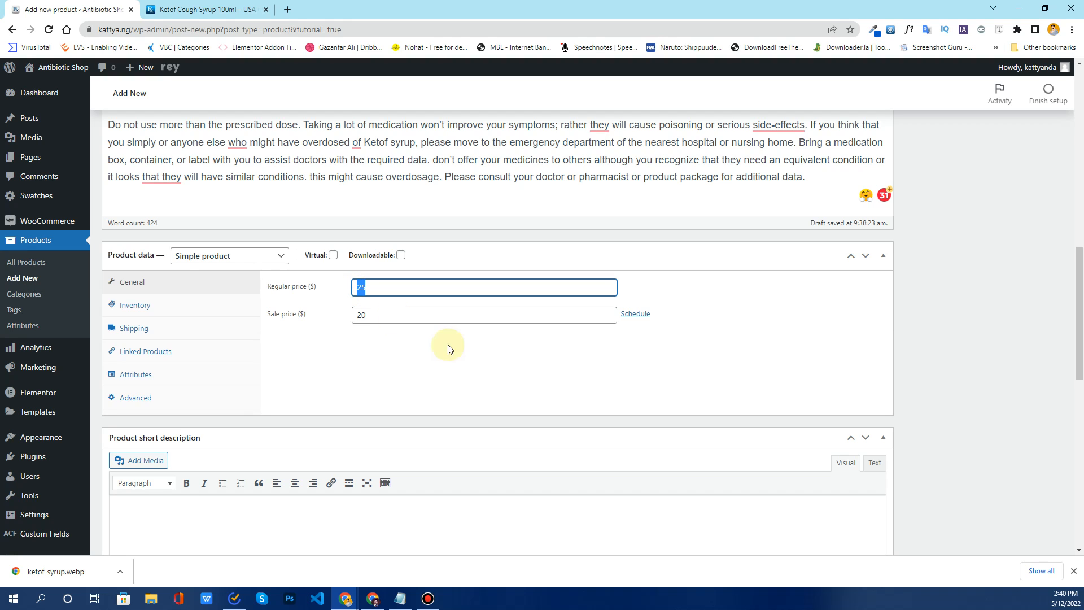
{"action": "left_click", "coordinate": [564, 353]}
{"action": "left_click", "coordinate": [632, 315]}
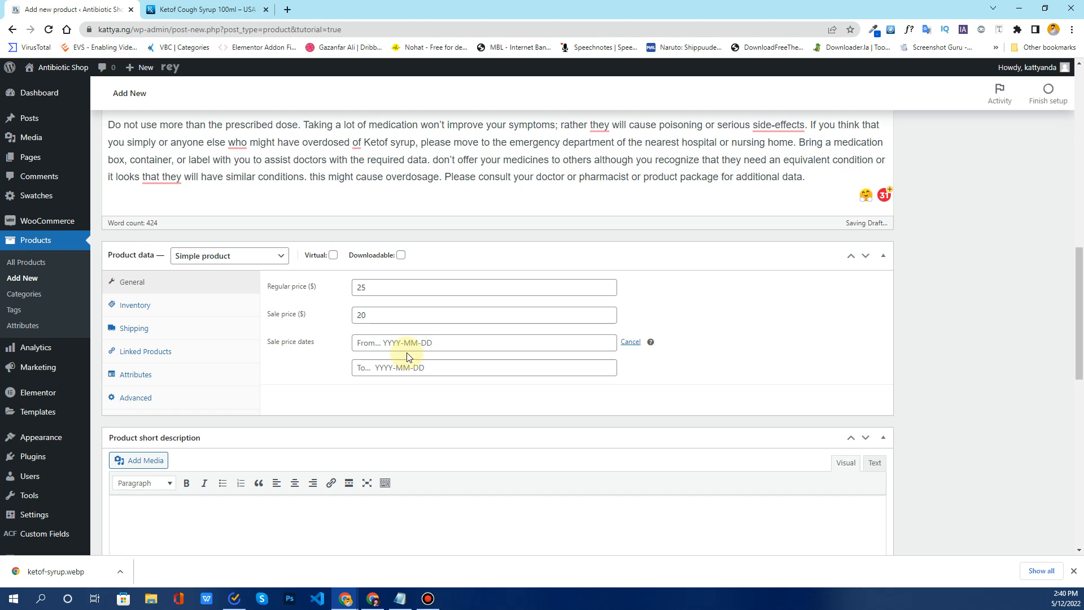
{"action": "left_click", "coordinate": [629, 342]}
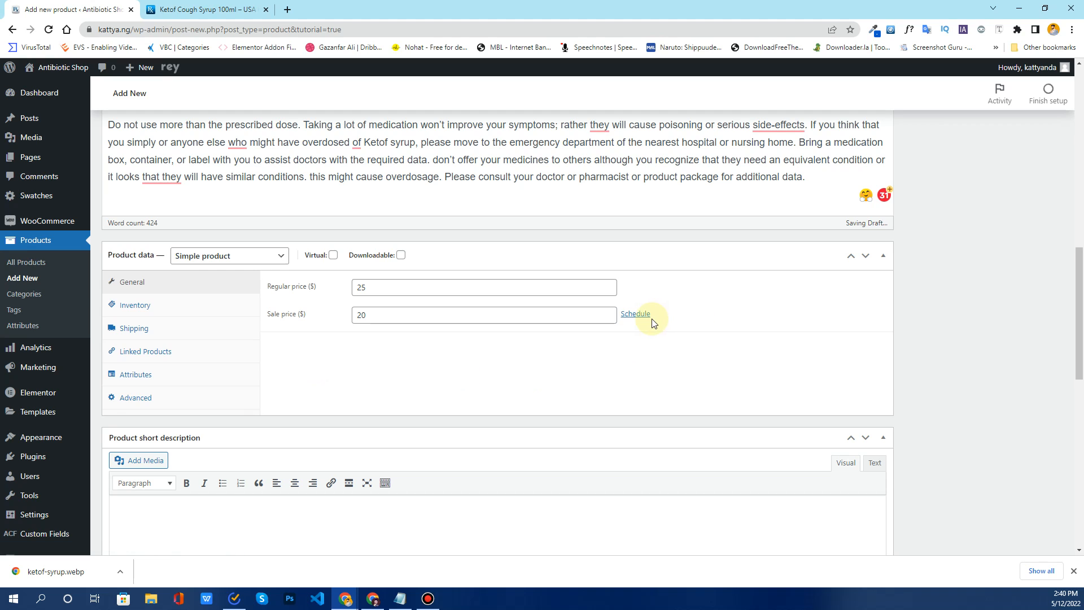
- Schedule the product's sale price to run from 2022-05-13 to 2022-05-27
{"action": "left_click", "coordinate": [636, 314]}
{"action": "left_click", "coordinate": [399, 344]}
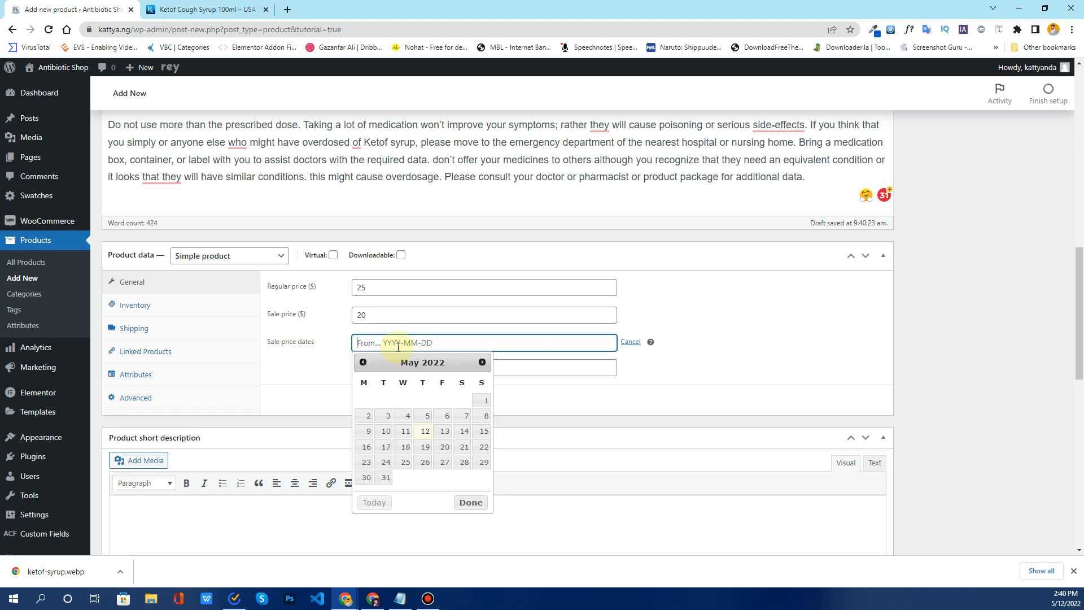
{"action": "left_click", "coordinate": [533, 368]}
{"action": "left_click", "coordinate": [369, 345]}
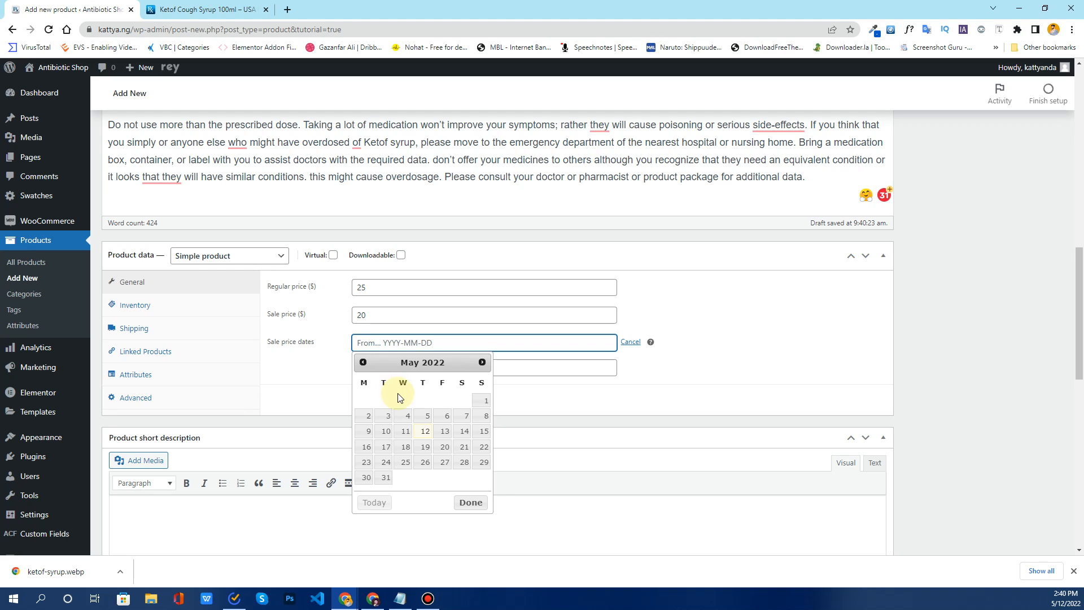
{"action": "left_click", "coordinate": [445, 431]}
{"action": "left_click", "coordinate": [402, 371]}
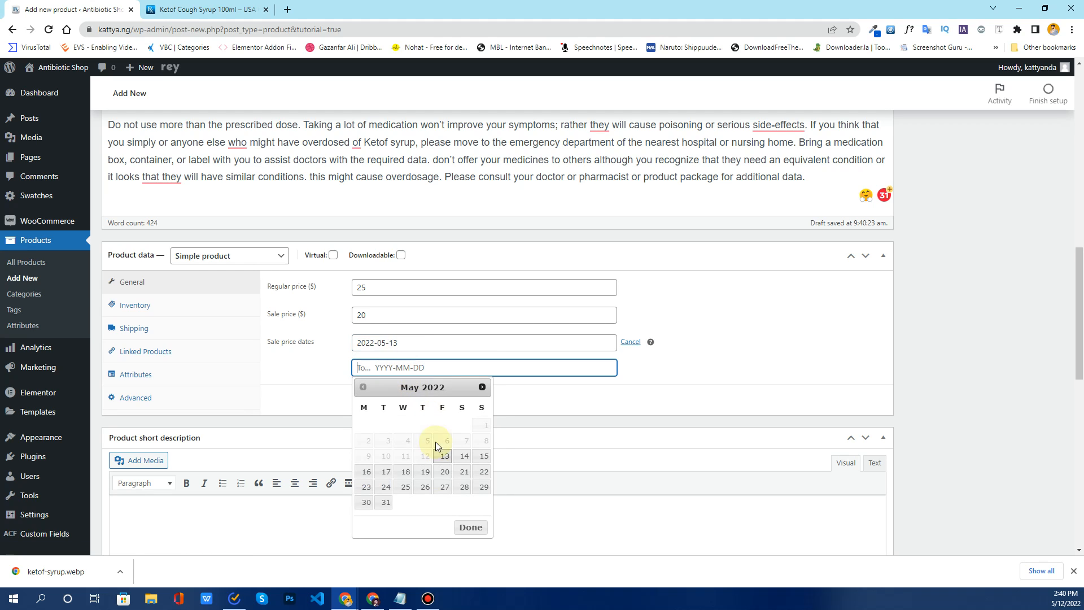
{"action": "left_click", "coordinate": [449, 487]}
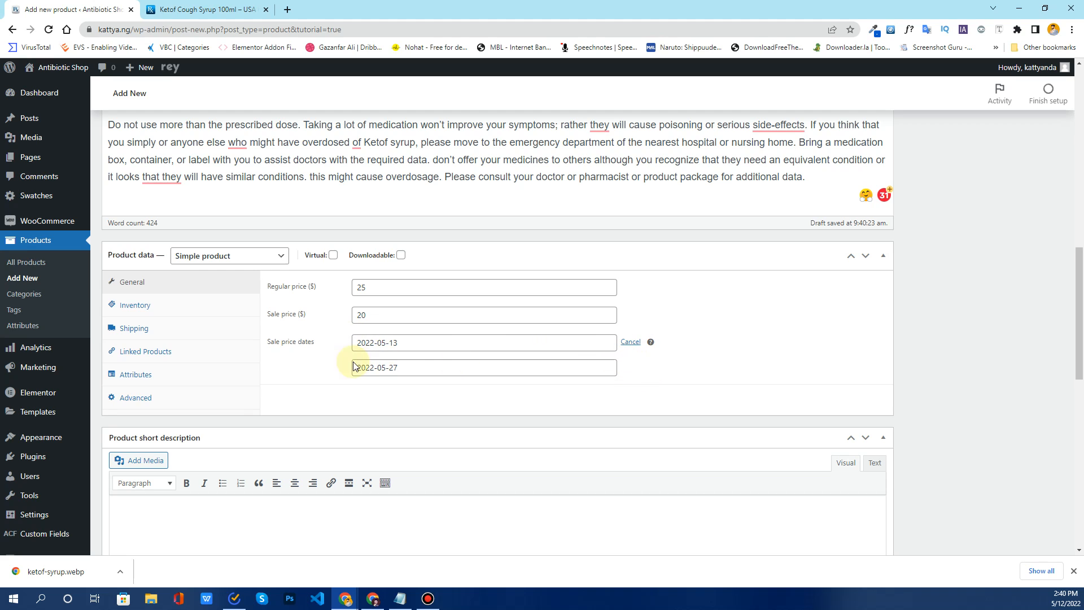
- Cancel the sale price schedule, keeping only the regular and sale prices
{"action": "left_click_drag", "start_coordinate": [412, 341], "coordinate": [388, 343]}
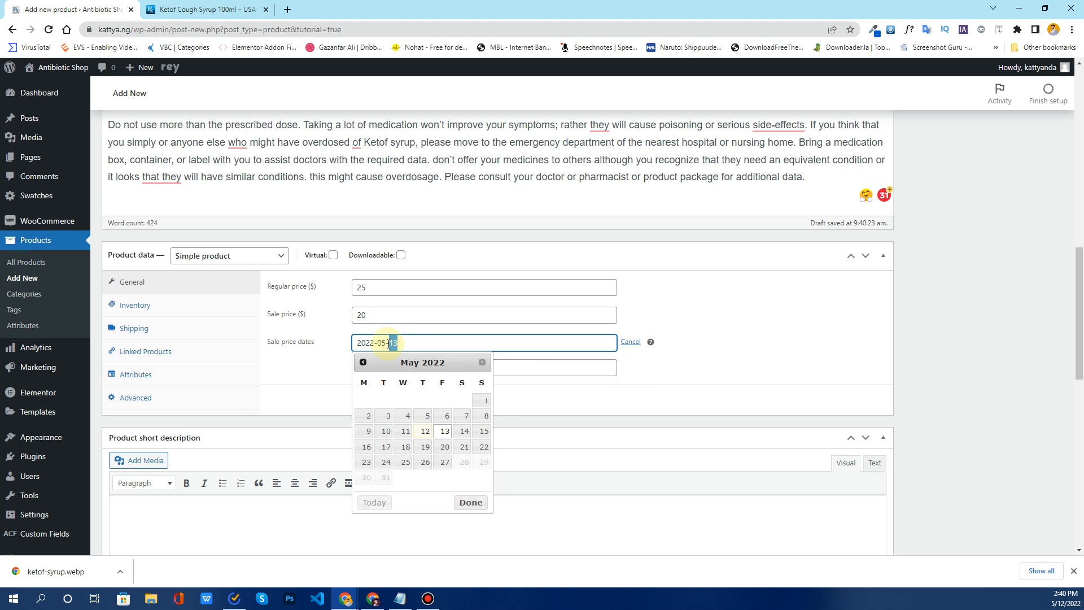
{"action": "left_click", "coordinate": [312, 356]}
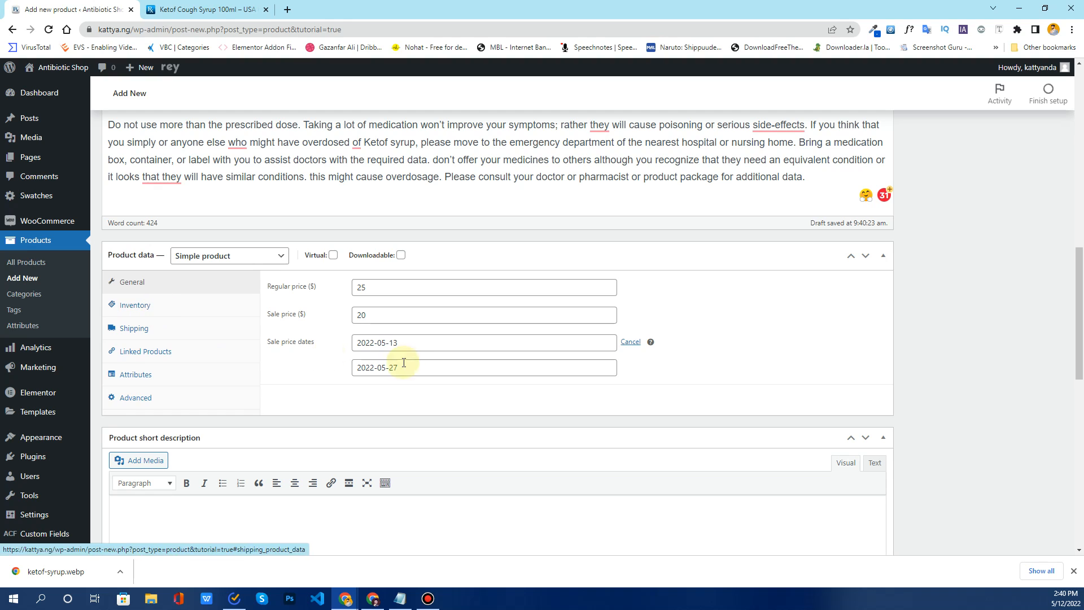
{"action": "left_click", "coordinate": [630, 342]}
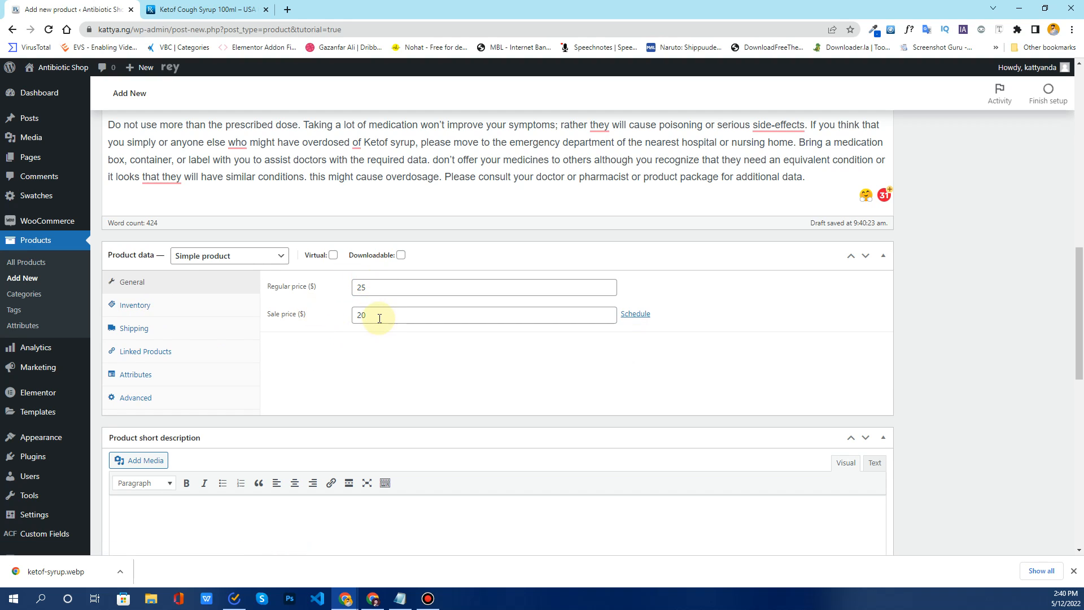
- Set the product's SKU to medshop001 in its inventory data
{"action": "left_click", "coordinate": [141, 308]}
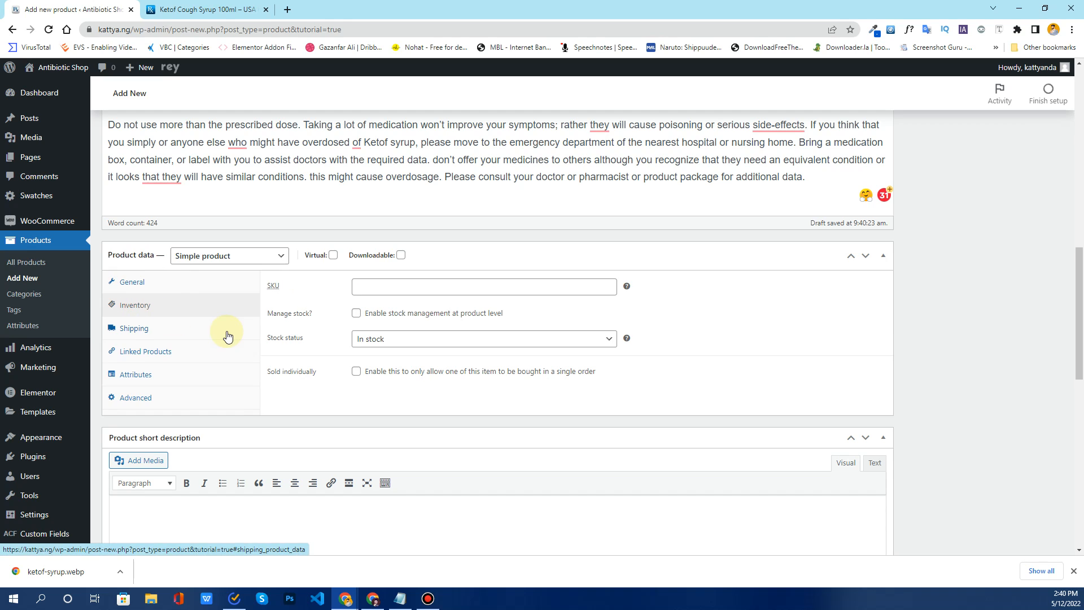
{"action": "left_click", "coordinate": [386, 288]}
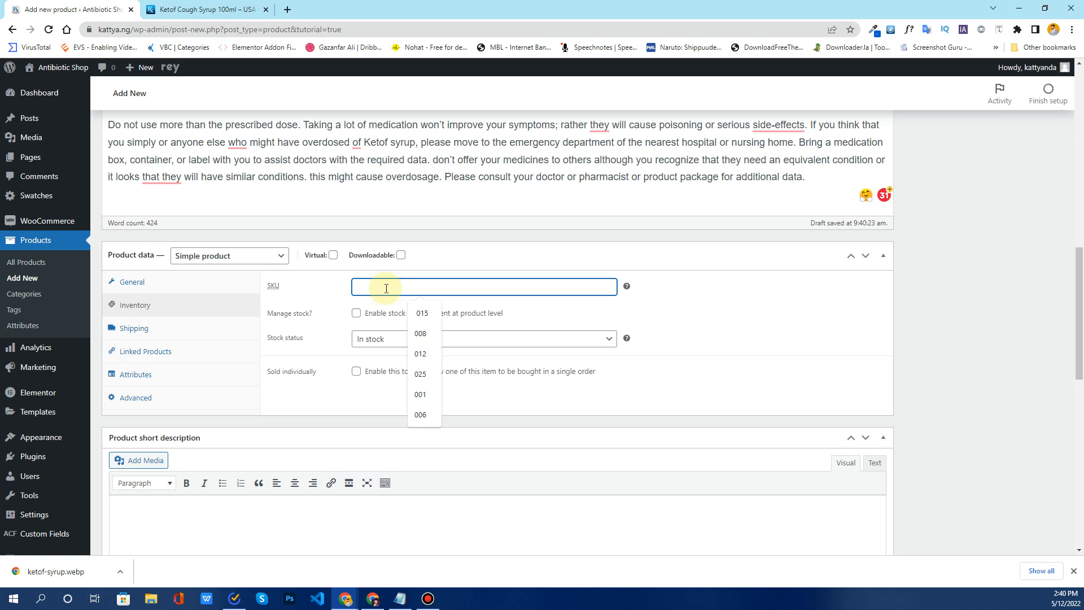
{"action": "type", "text": "med"}
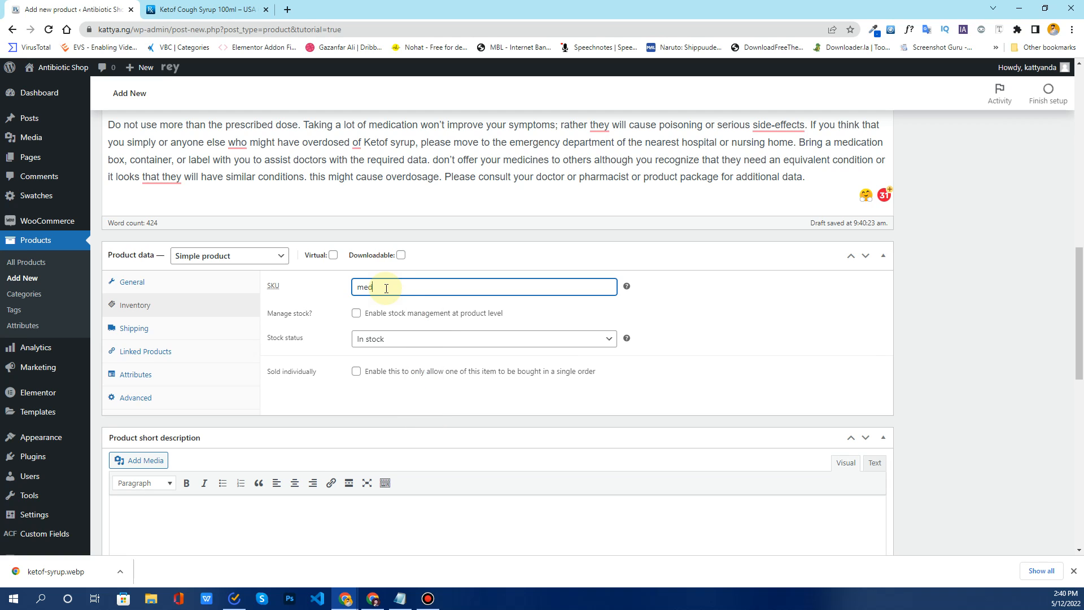
{"action": "type", "text": "shop001"}
{"action": "left_click_drag", "start_coordinate": [412, 287], "coordinate": [354, 284]}
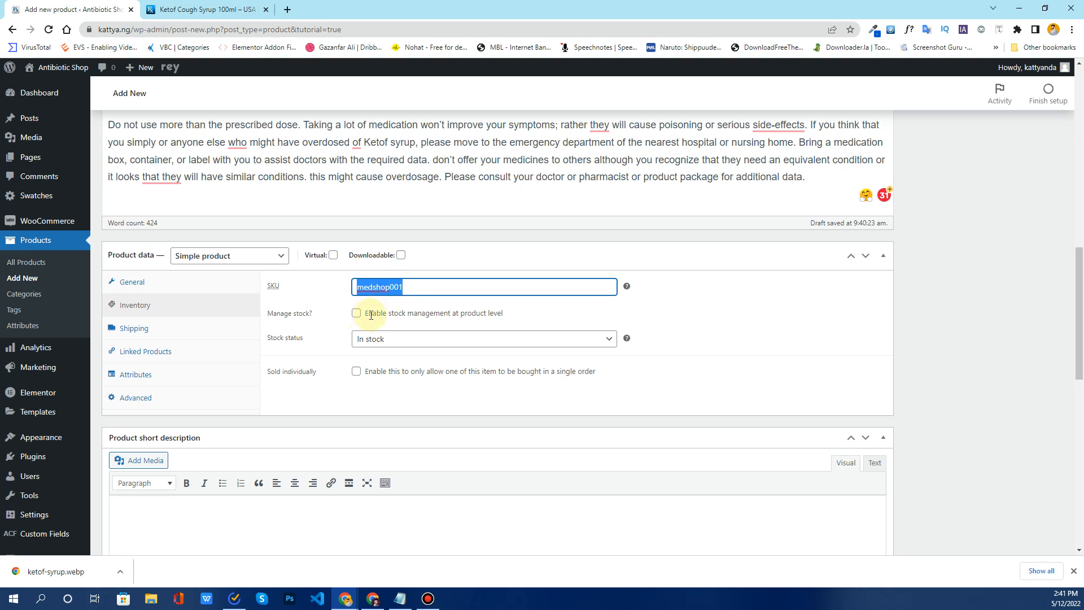
{"action": "left_click", "coordinate": [326, 319]}
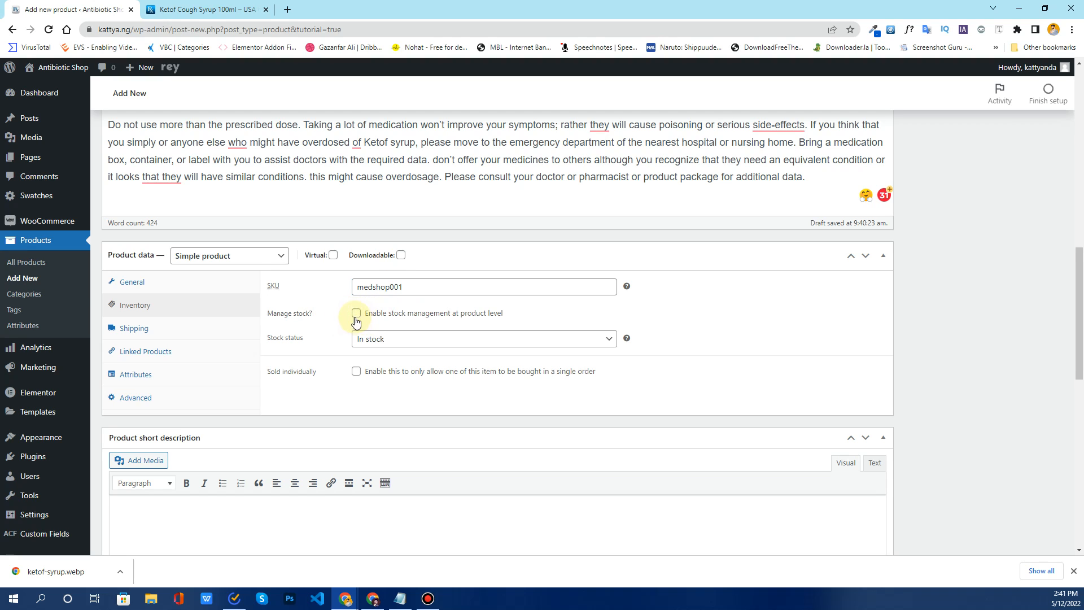
- Enable stock management at product level and set the stock quantity to 8
{"action": "left_click", "coordinate": [356, 314]}
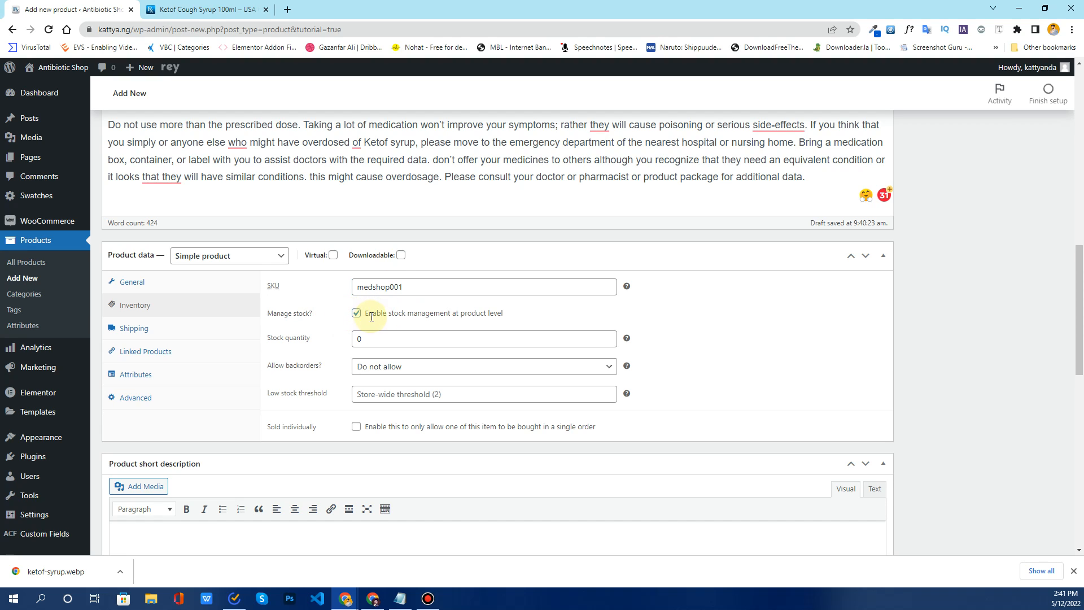
{"action": "left_click_drag", "start_coordinate": [371, 318], "coordinate": [511, 325]}
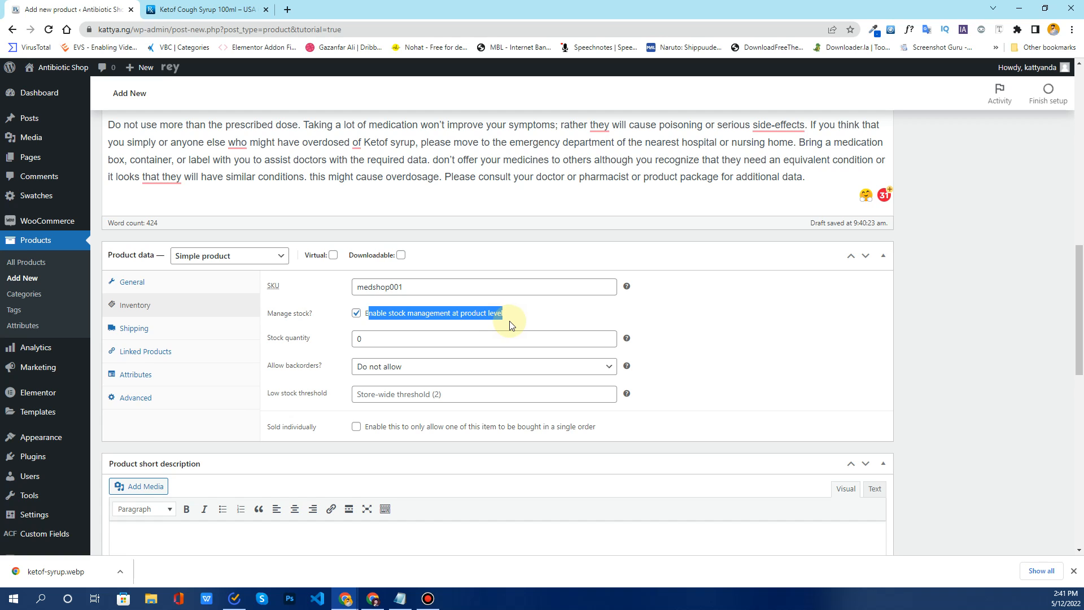
{"action": "left_click", "coordinate": [511, 326]}
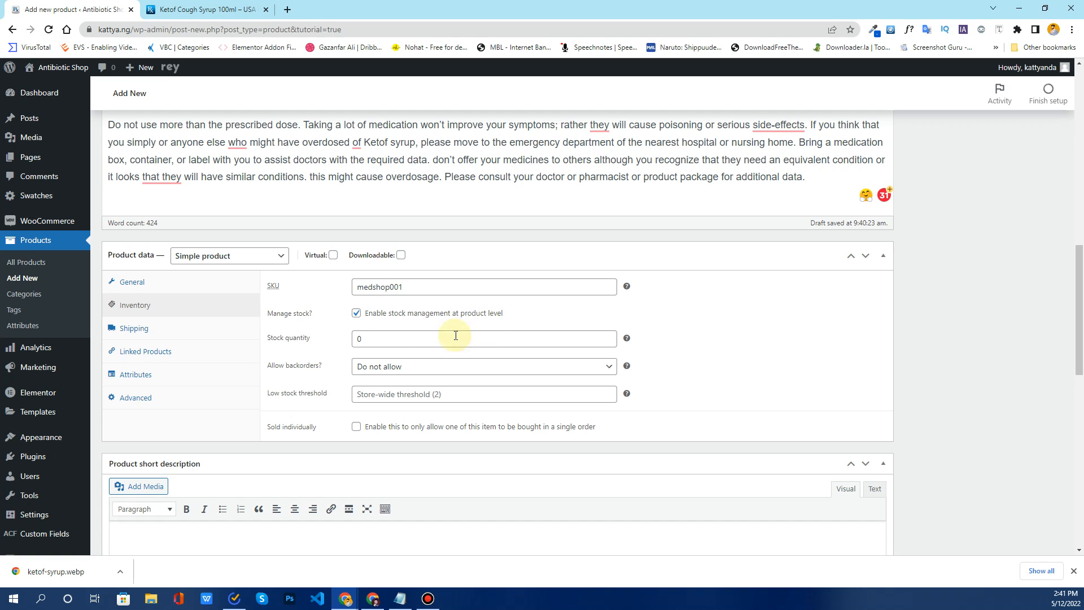
{"action": "double_click", "coordinate": [607, 335]}
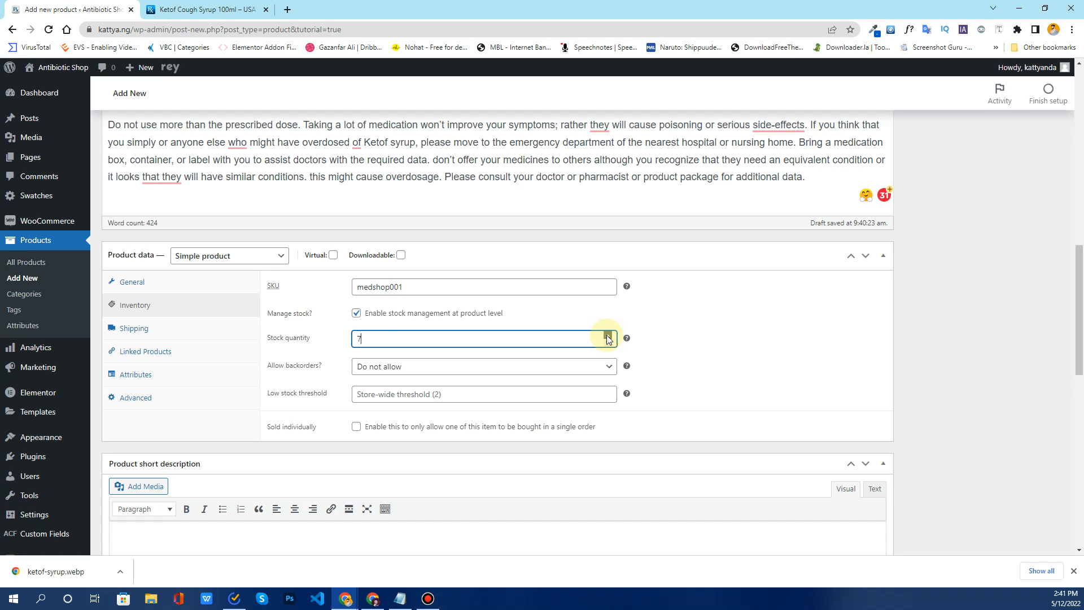
{"action": "left_click", "coordinate": [607, 335]}
{"action": "double_click", "coordinate": [354, 339]}
{"action": "left_click", "coordinate": [356, 314]}
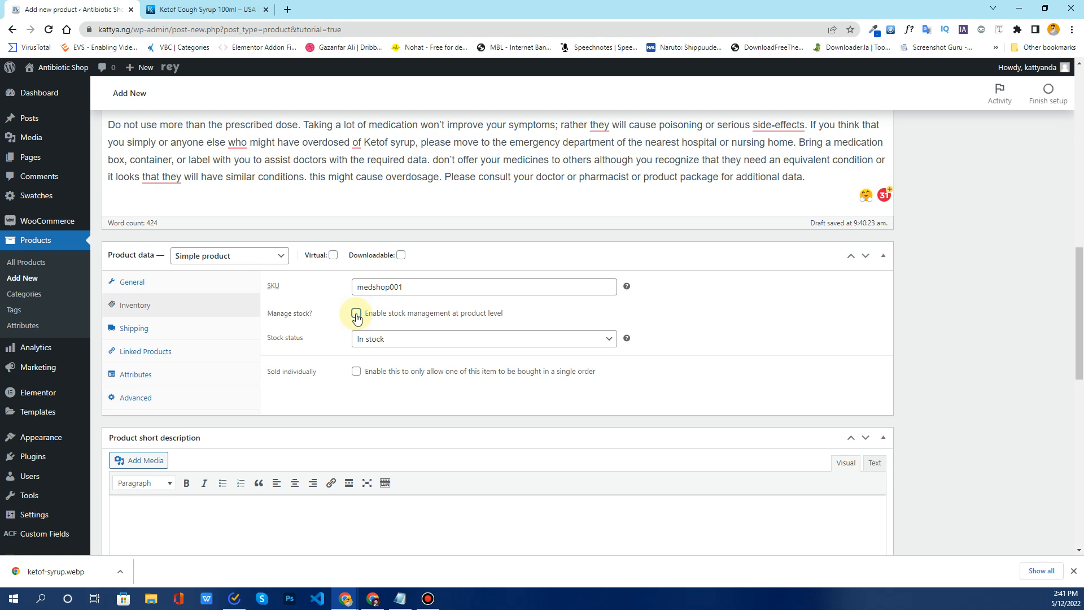
{"action": "left_click", "coordinate": [357, 314]}
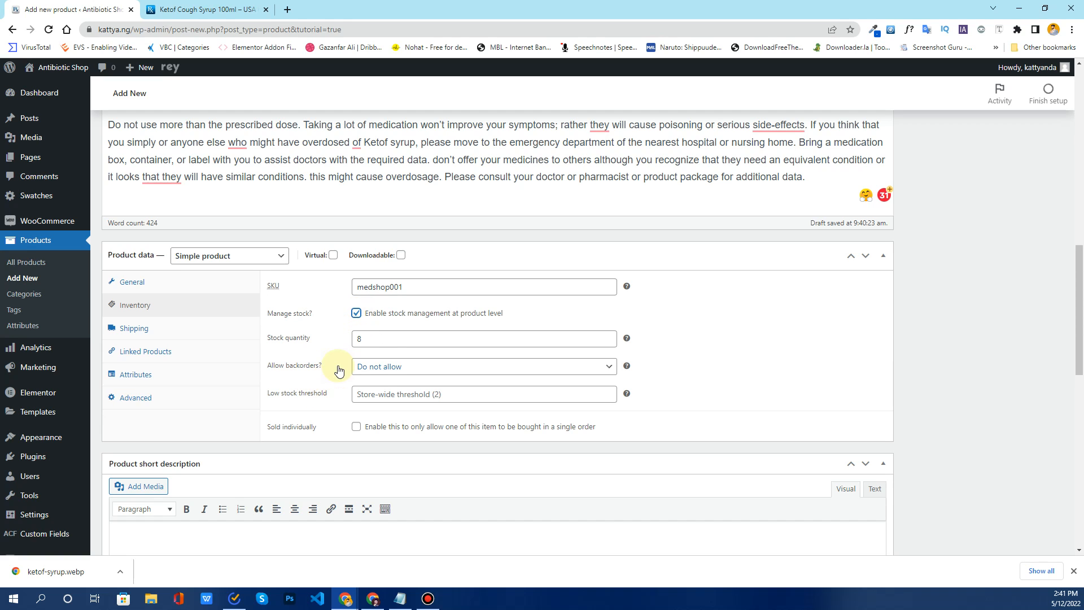
- Try the Allow option for the product's backorders and return the setting to Do not allow
{"action": "left_click", "coordinate": [398, 368]}
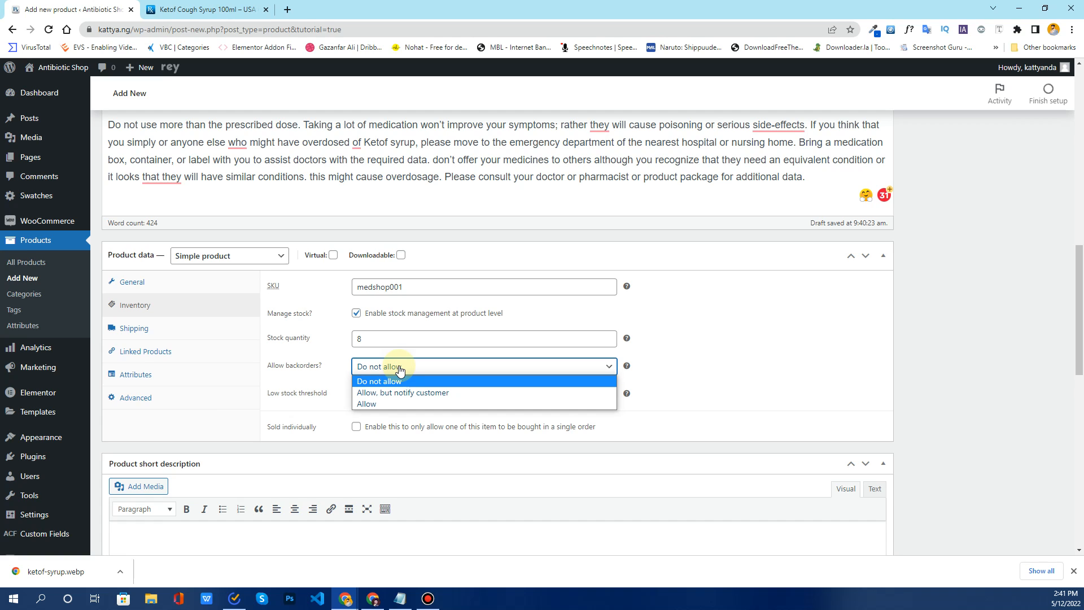
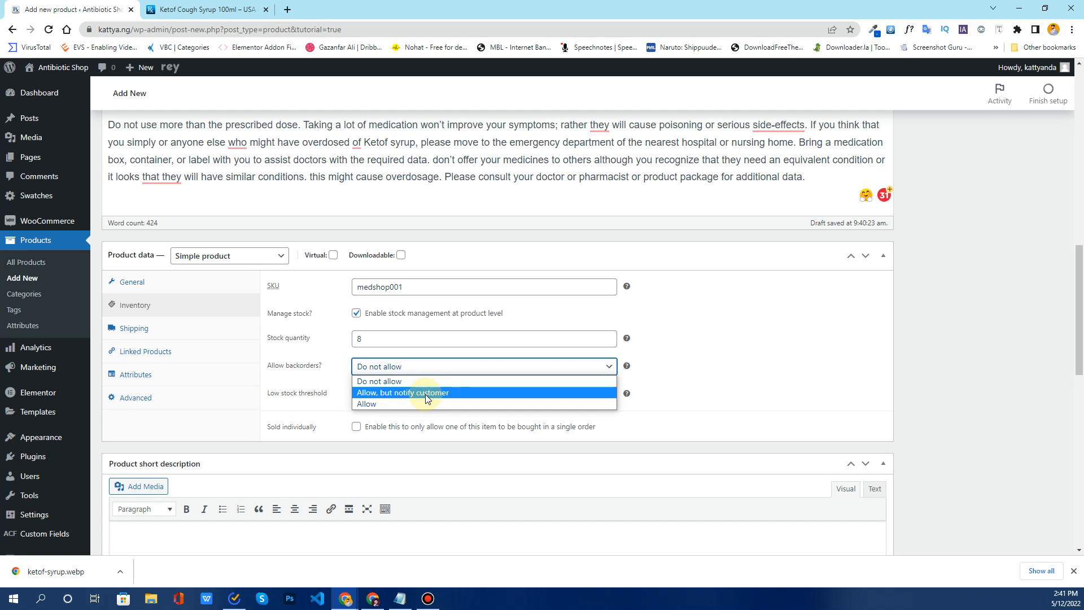
{"action": "left_click", "coordinate": [386, 402]}
{"action": "left_click", "coordinate": [385, 367]}
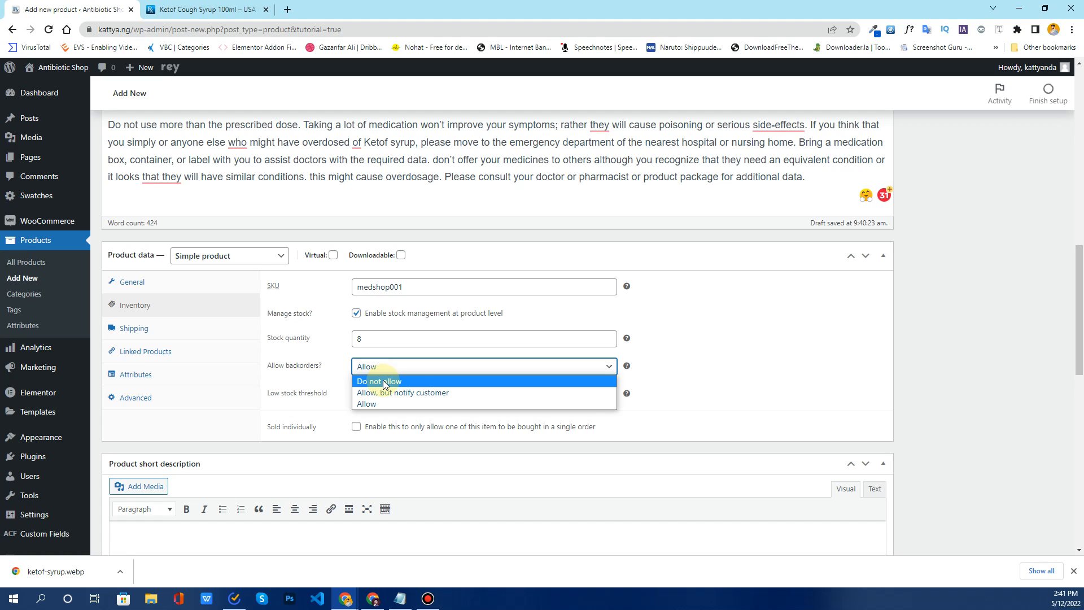
{"action": "left_click", "coordinate": [384, 382]}
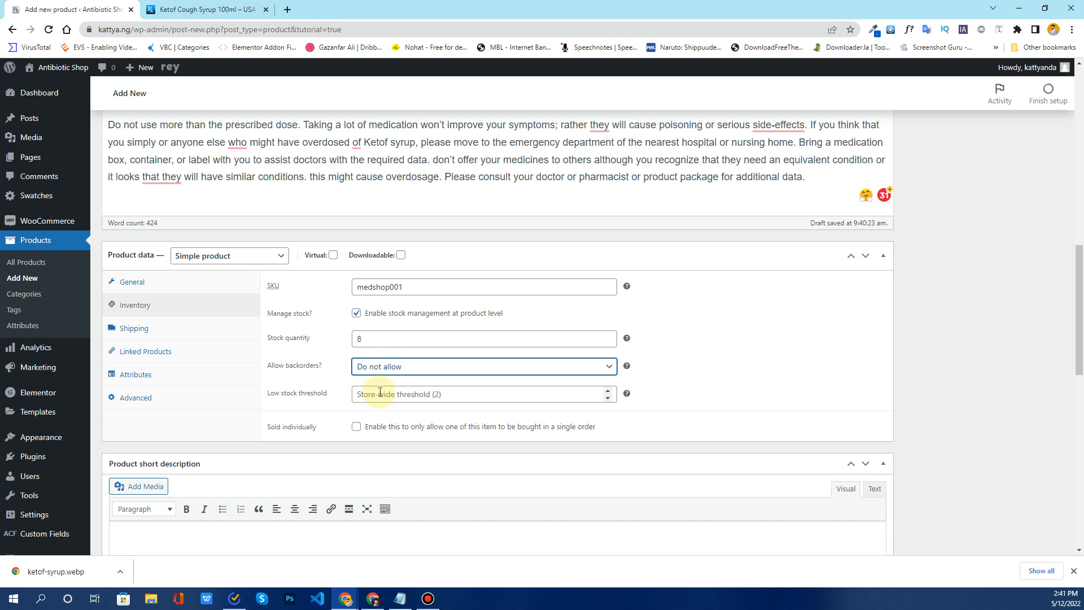
- Set the product's low stock threshold to 2
{"action": "left_click", "coordinate": [380, 393]}
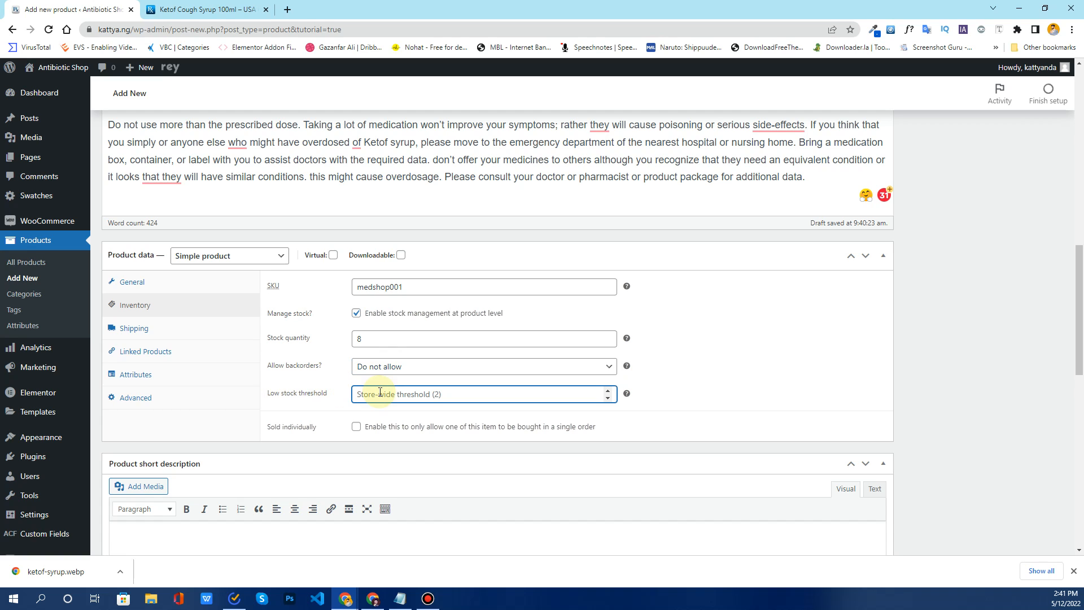
{"action": "type", "text": "2"}
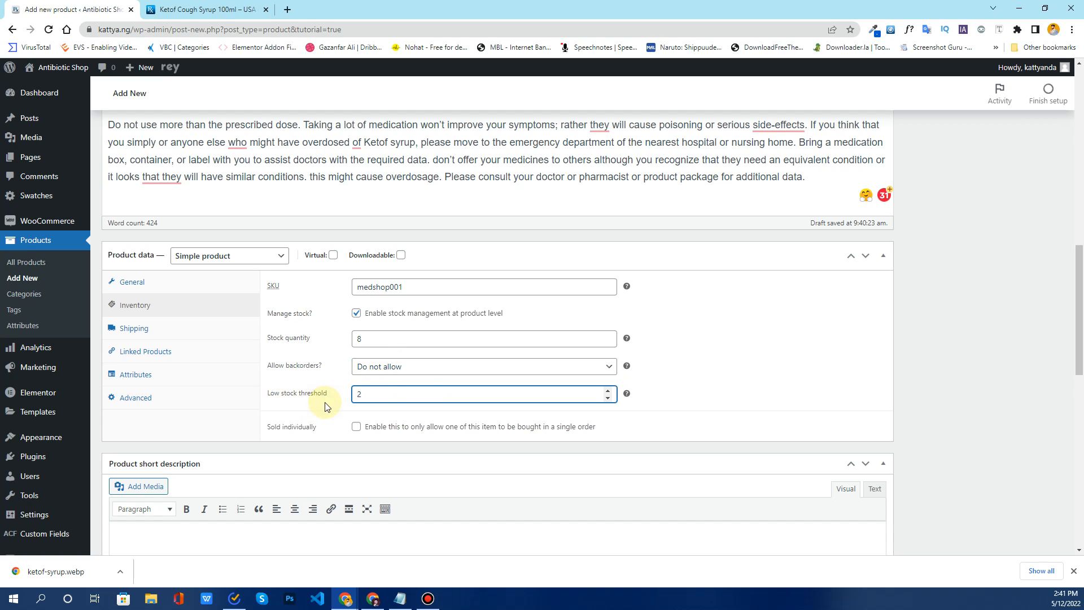
{"action": "left_click", "coordinate": [325, 420]}
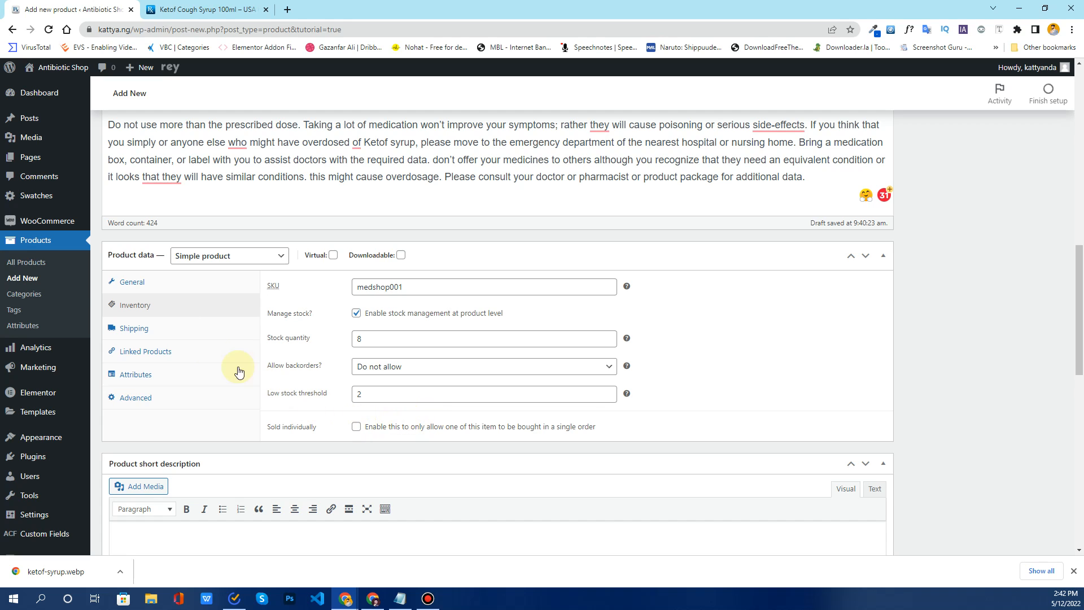
- Open the product's shipping data and examine the store-wide WooCommerce shipping settings in a separate browser tab
{"action": "left_click", "coordinate": [168, 336]}
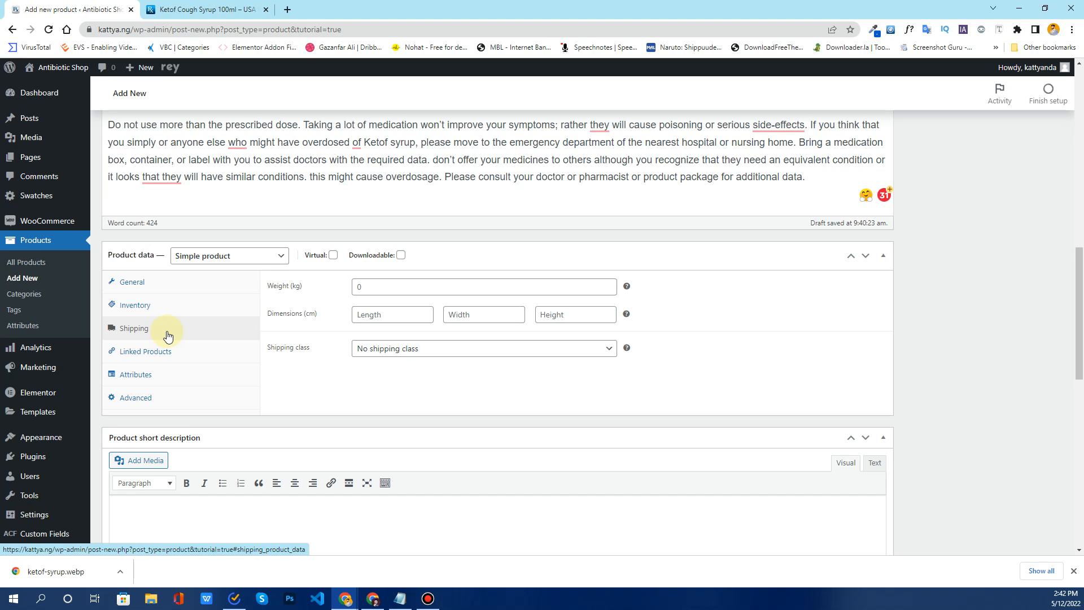
{"action": "mouse_move", "coordinate": [49, 220]}
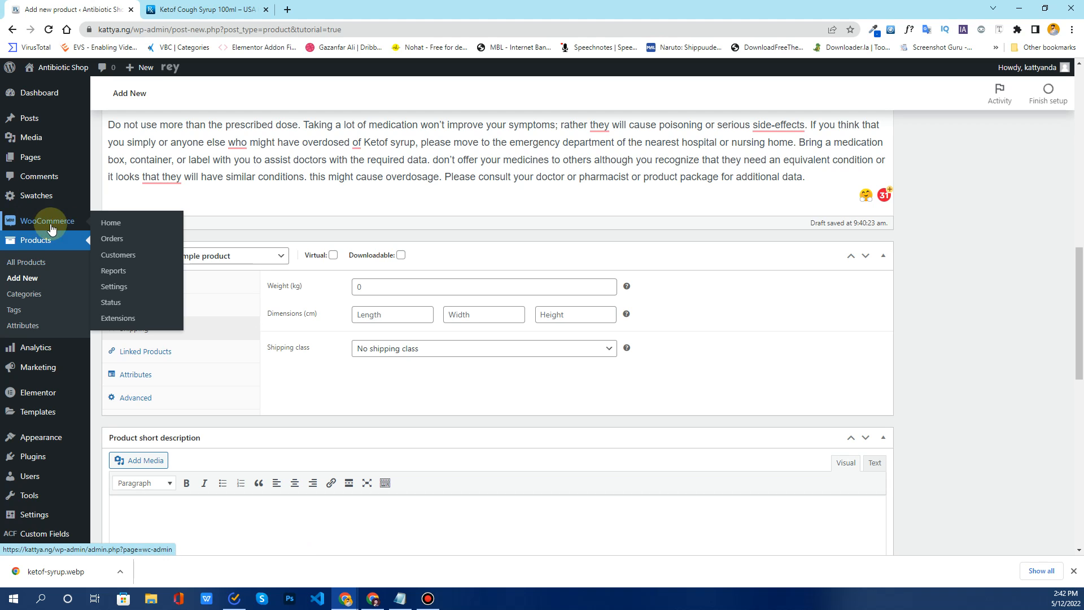
{"action": "right_click", "coordinate": [109, 286]}
{"action": "left_click", "coordinate": [136, 295]}
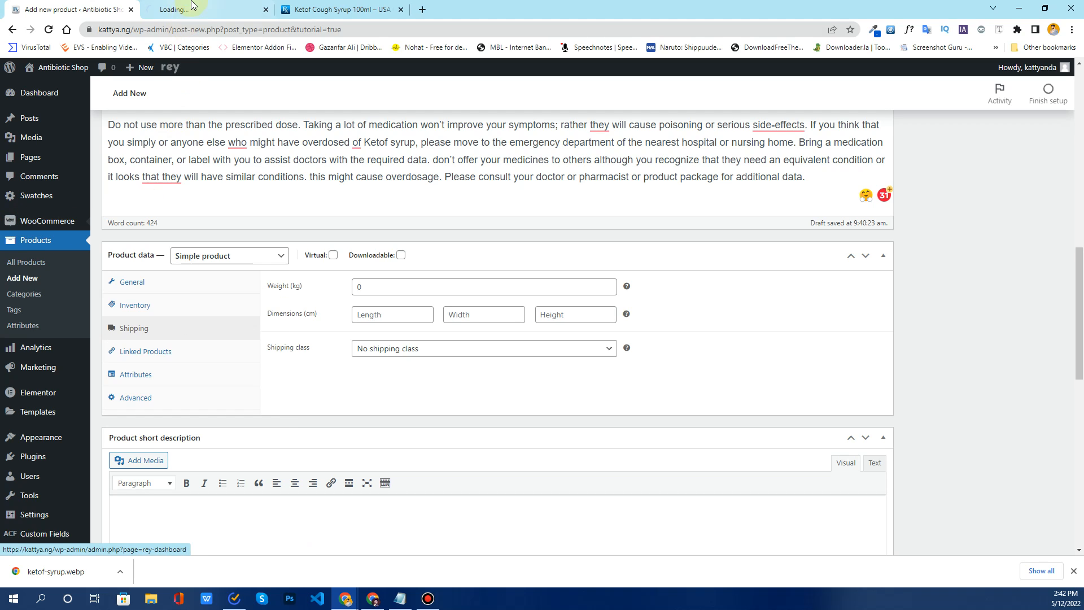
{"action": "left_click", "coordinate": [194, 9]}
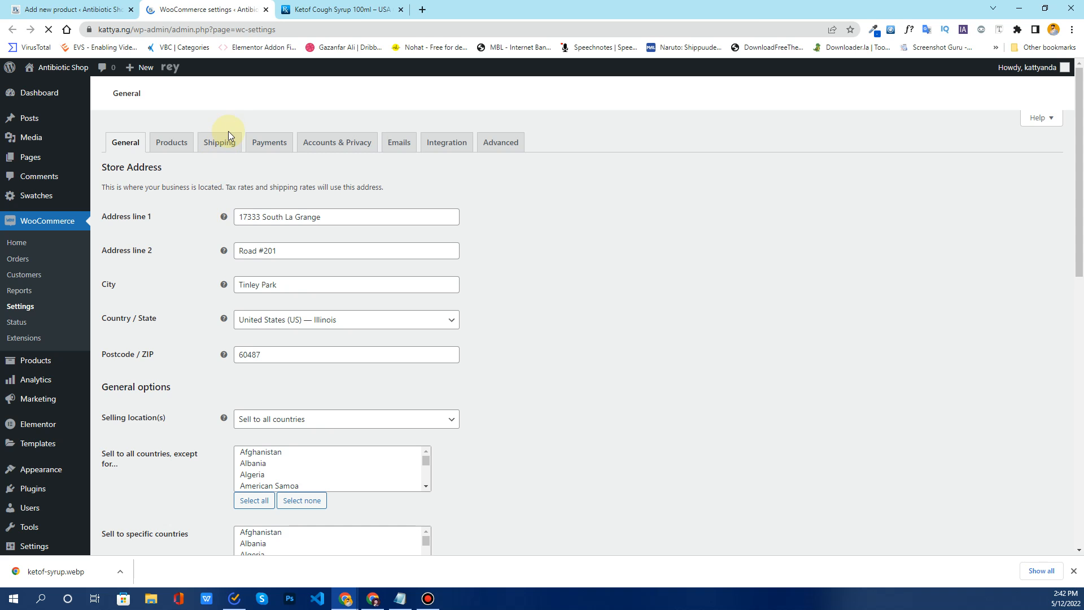
{"action": "left_click", "coordinate": [226, 145]}
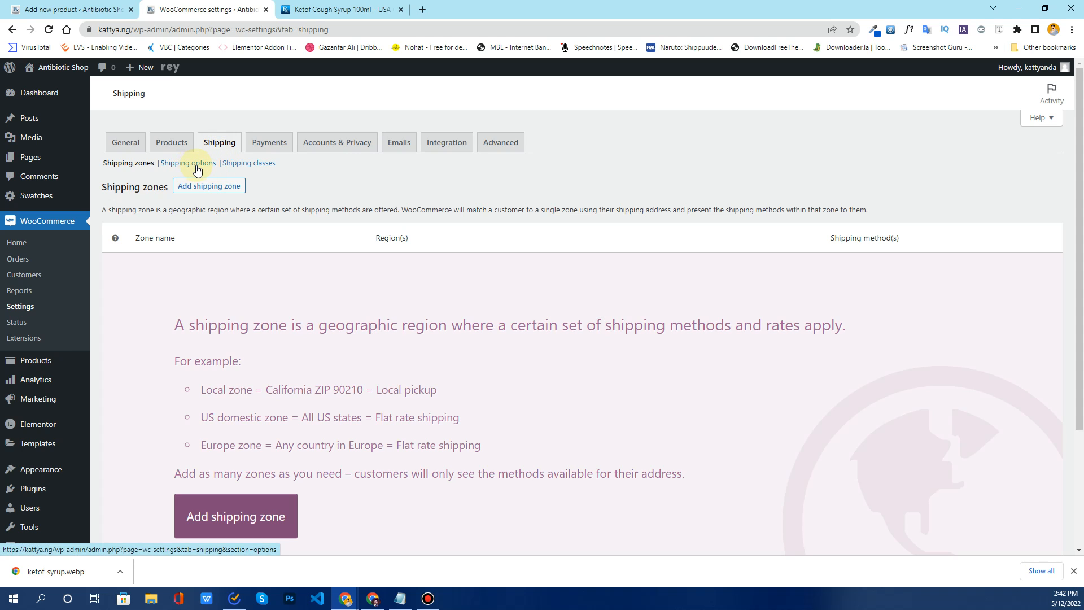
- Examine the product's weight, dimensions and shipping class options, and check them against the store-wide WooCommerce shipping settings
{"action": "left_click", "coordinate": [73, 5]}
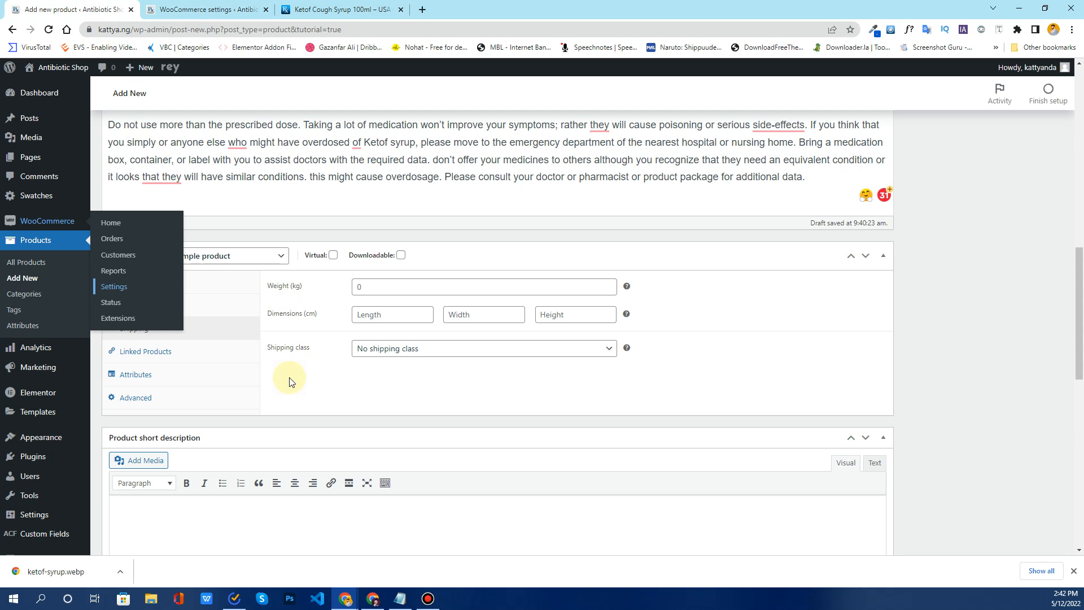
{"action": "left_click", "coordinate": [380, 290]}
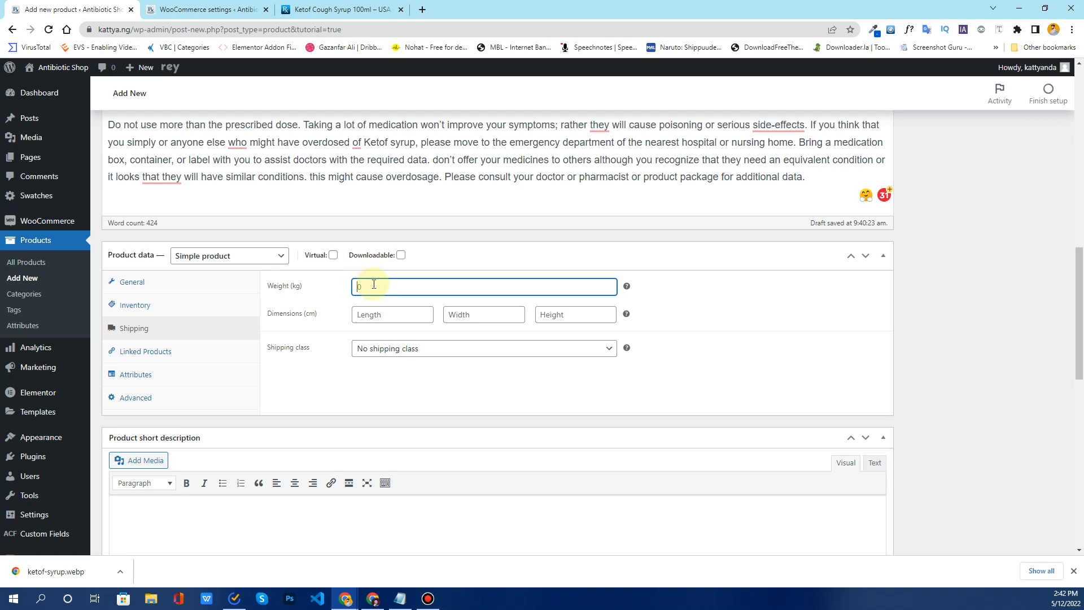
{"action": "left_click", "coordinate": [392, 313]}
{"action": "left_click", "coordinate": [484, 313]}
{"action": "left_click", "coordinate": [561, 316]}
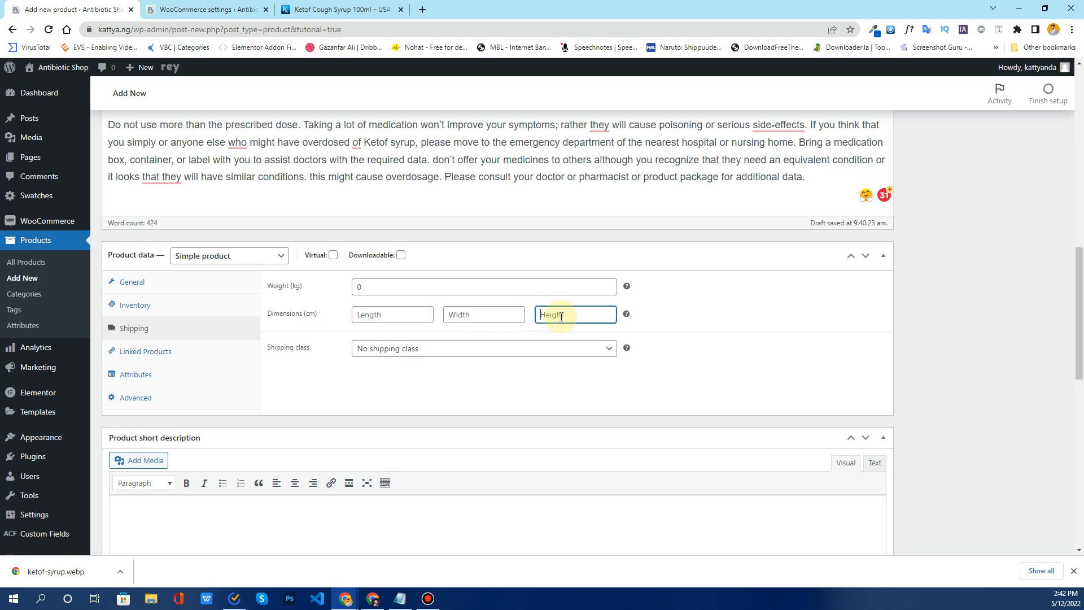
{"action": "left_click", "coordinate": [393, 350]}
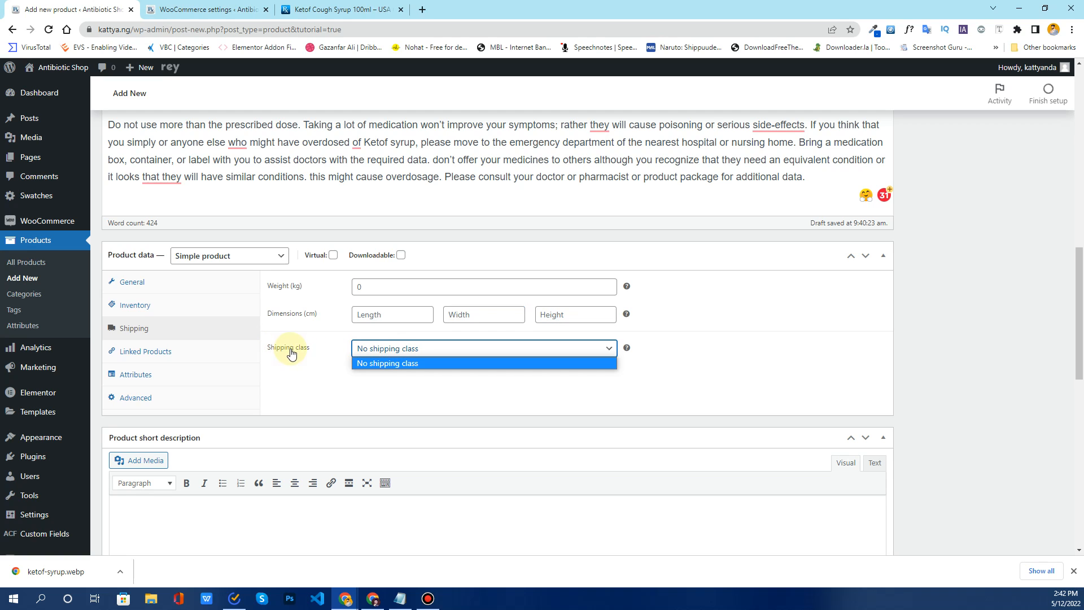
{"action": "left_click", "coordinate": [204, 10]}
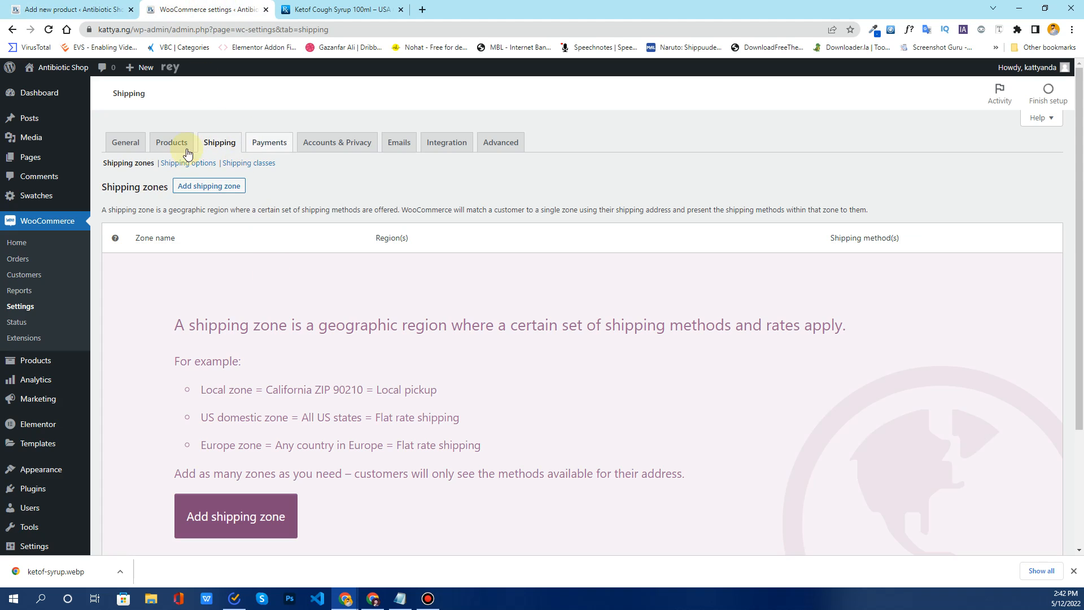
{"action": "left_click", "coordinate": [114, 5]}
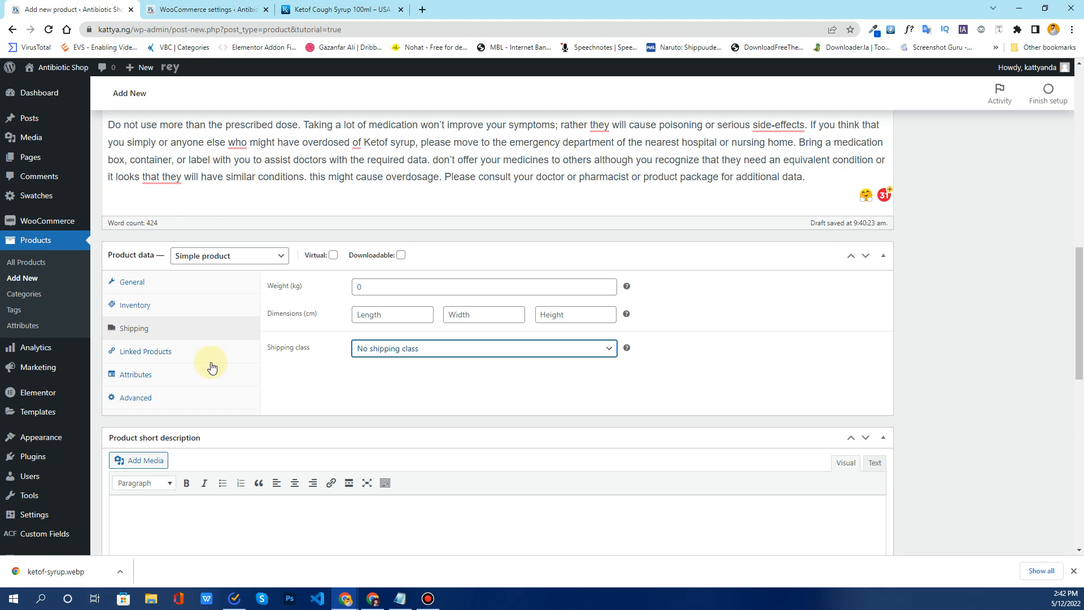
- Open the product's linked products data and examine the upsell and cross-sell search fields
{"action": "left_click", "coordinate": [142, 358]}
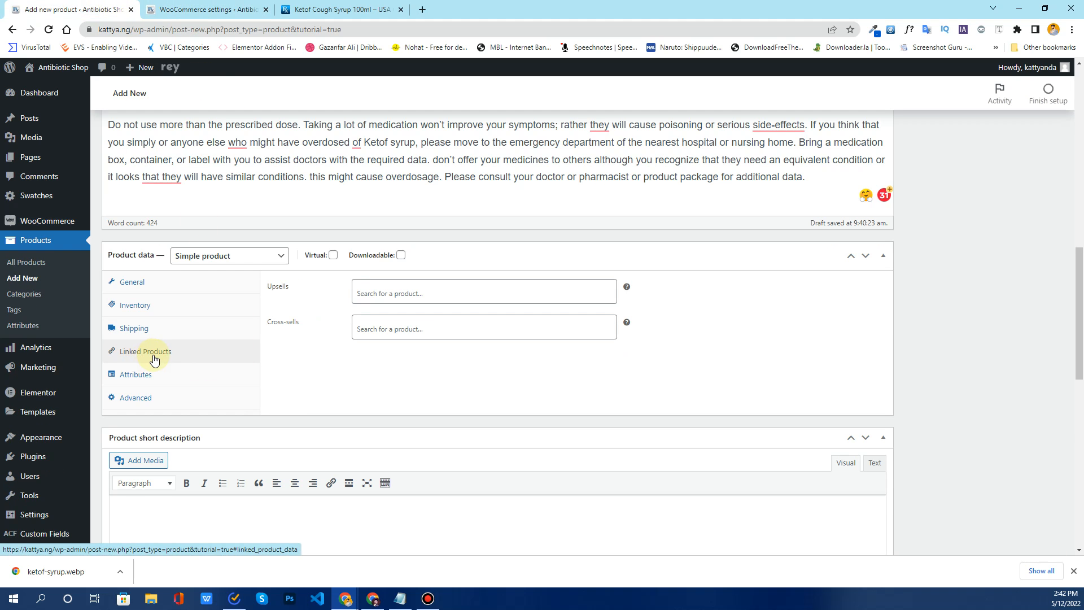
{"action": "left_click", "coordinate": [429, 293]}
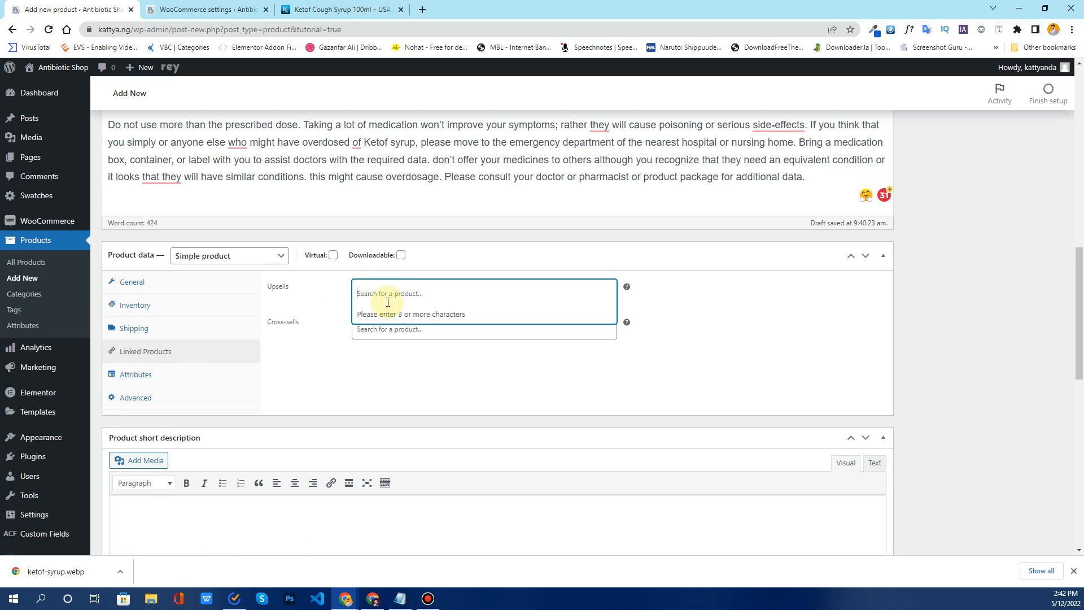
{"action": "left_click", "coordinate": [388, 329]}
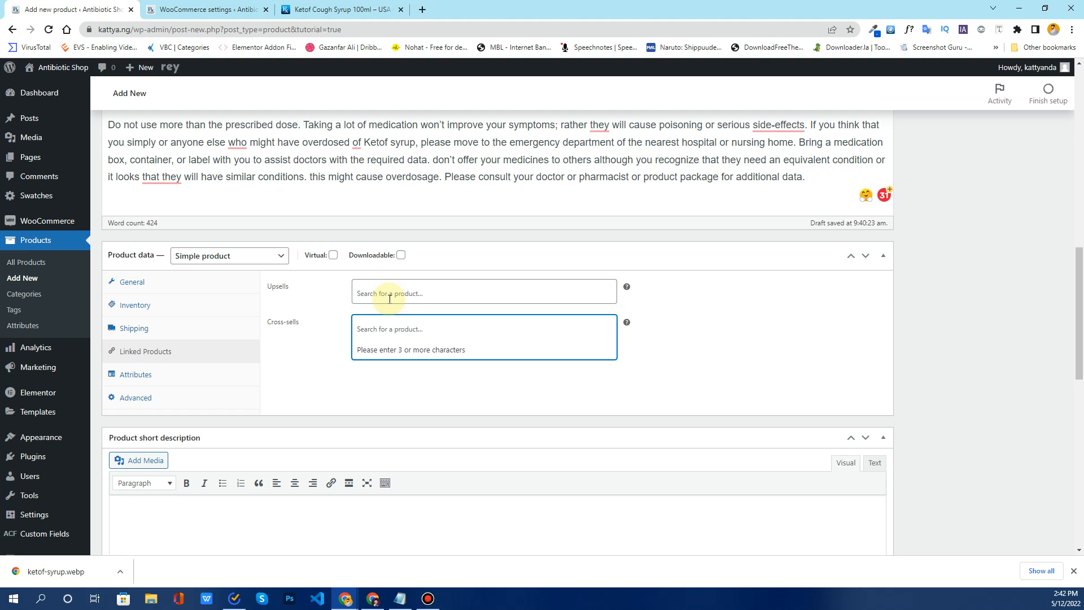
{"action": "left_click", "coordinate": [310, 371]}
- Open the product's attributes data and view the available product types, keeping Simple product selected
{"action": "left_click", "coordinate": [168, 381]}
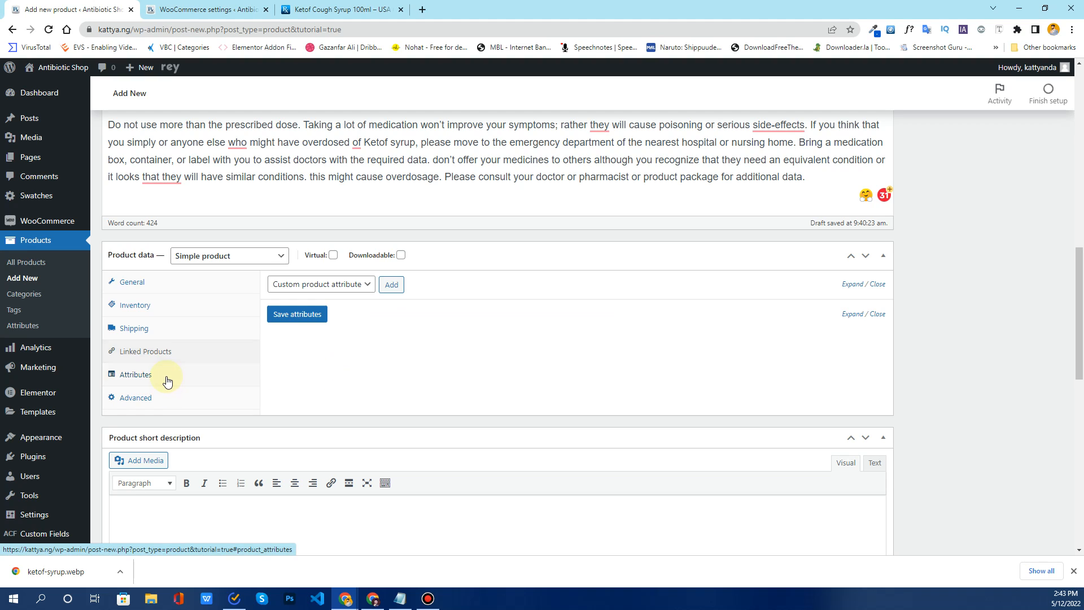
{"action": "left_click", "coordinate": [227, 258]}
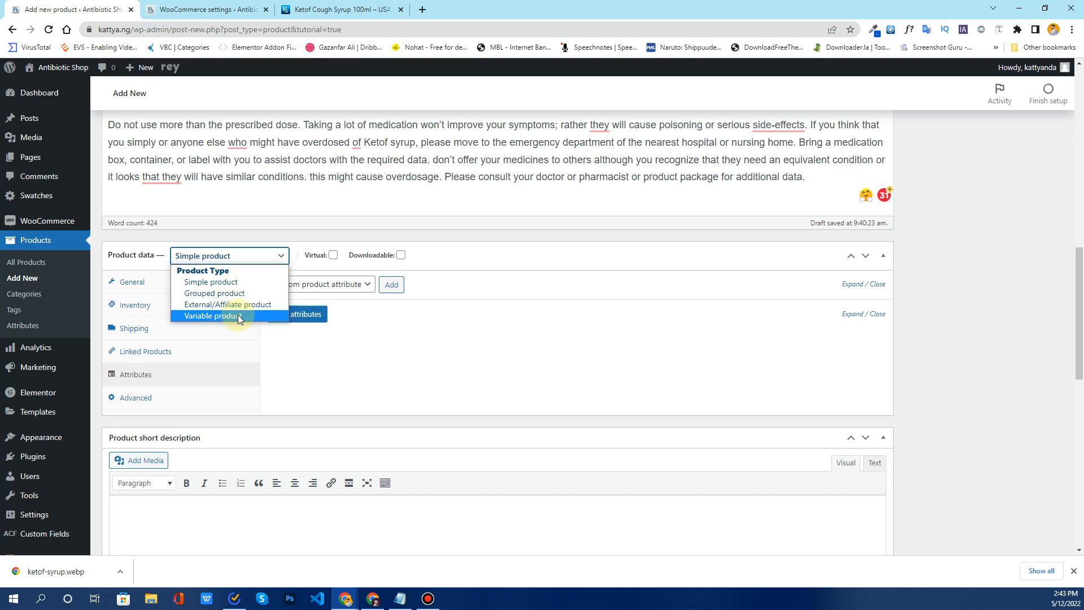
{"action": "left_click", "coordinate": [344, 375]}
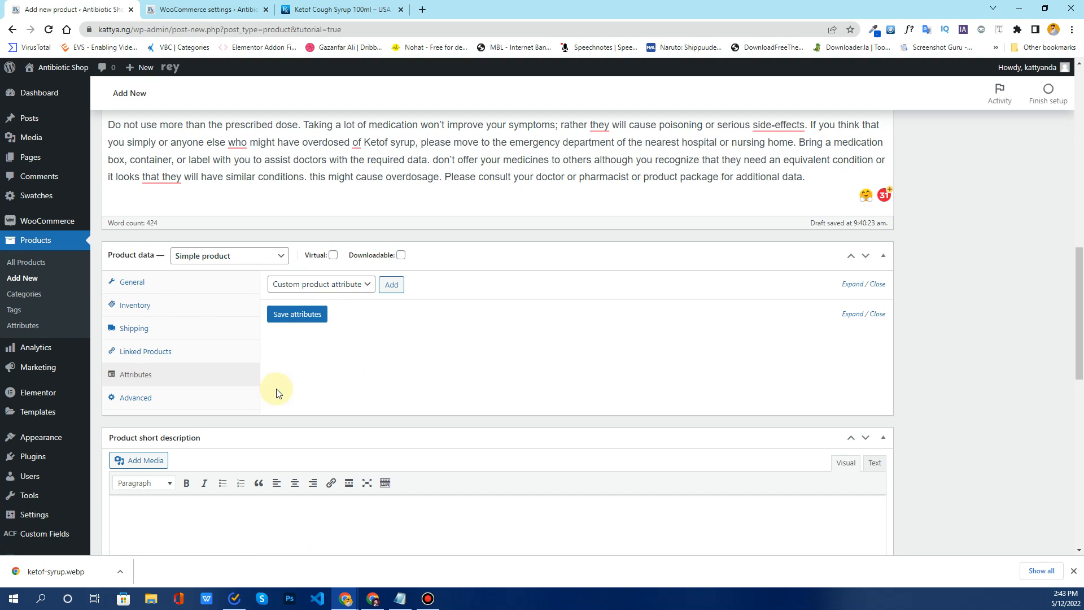
- Examine the product's advanced purchase note and menu order, and try the reviews option off before enabling it again
{"action": "left_click", "coordinate": [169, 398]}
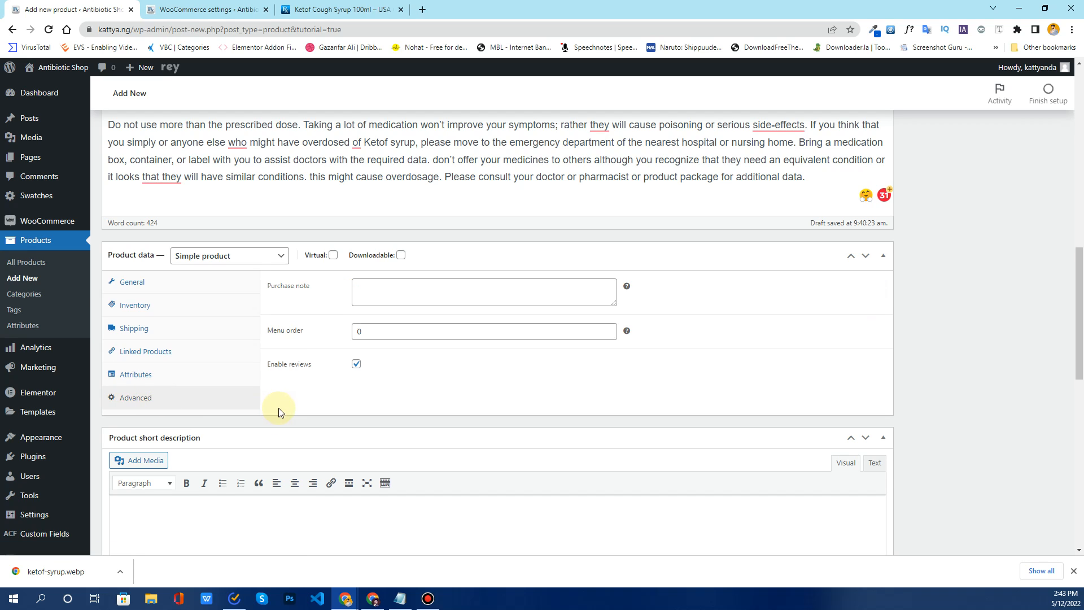
{"action": "left_click", "coordinate": [367, 291]}
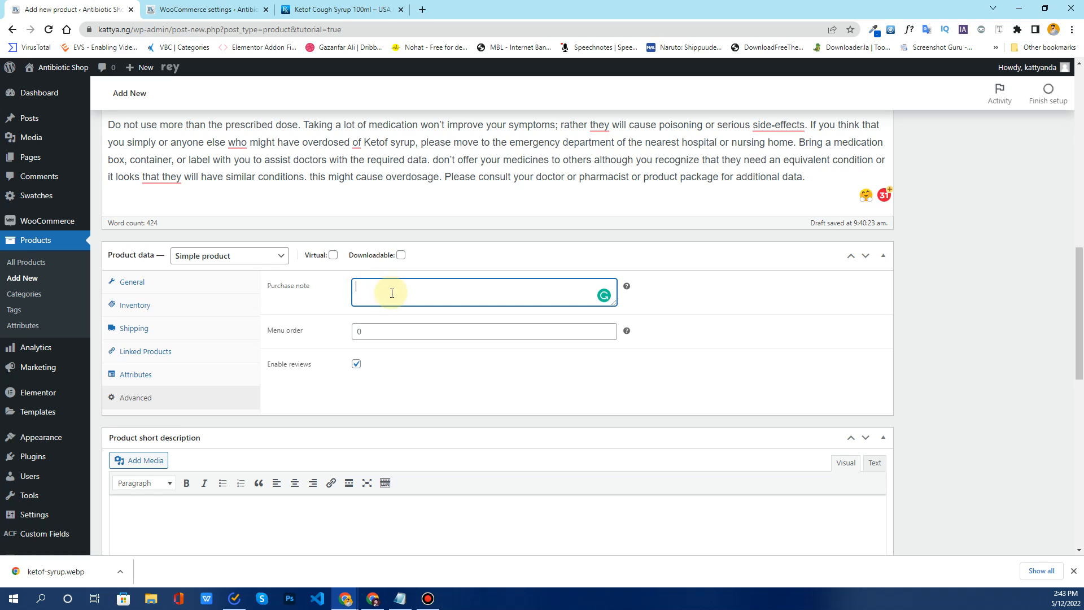
{"action": "left_click", "coordinate": [415, 332]}
{"action": "left_click_drag", "start_coordinate": [387, 332], "coordinate": [341, 333]}
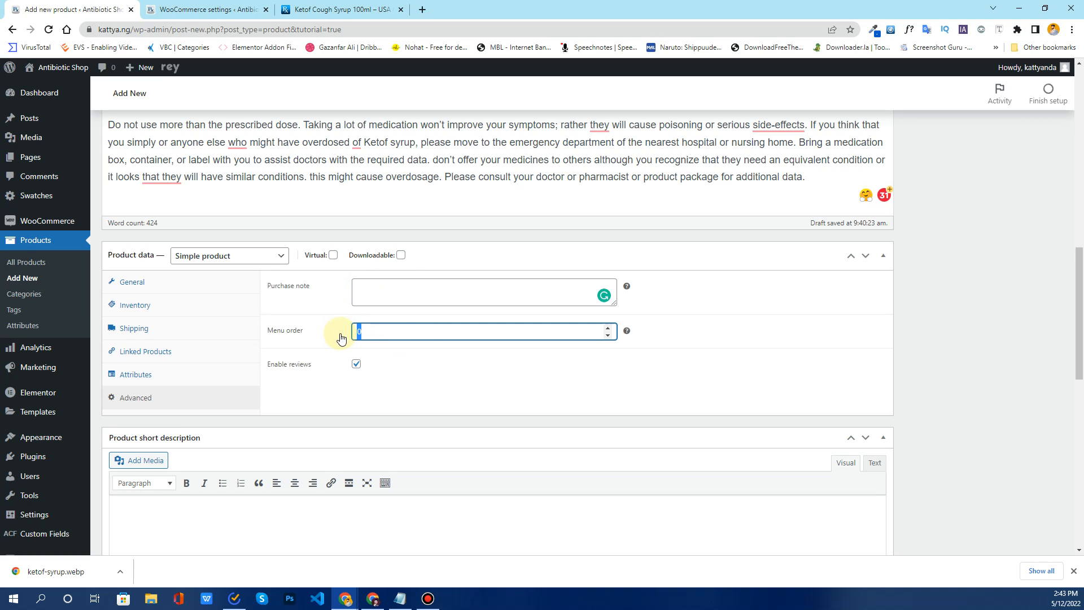
{"action": "left_click", "coordinate": [357, 365]}
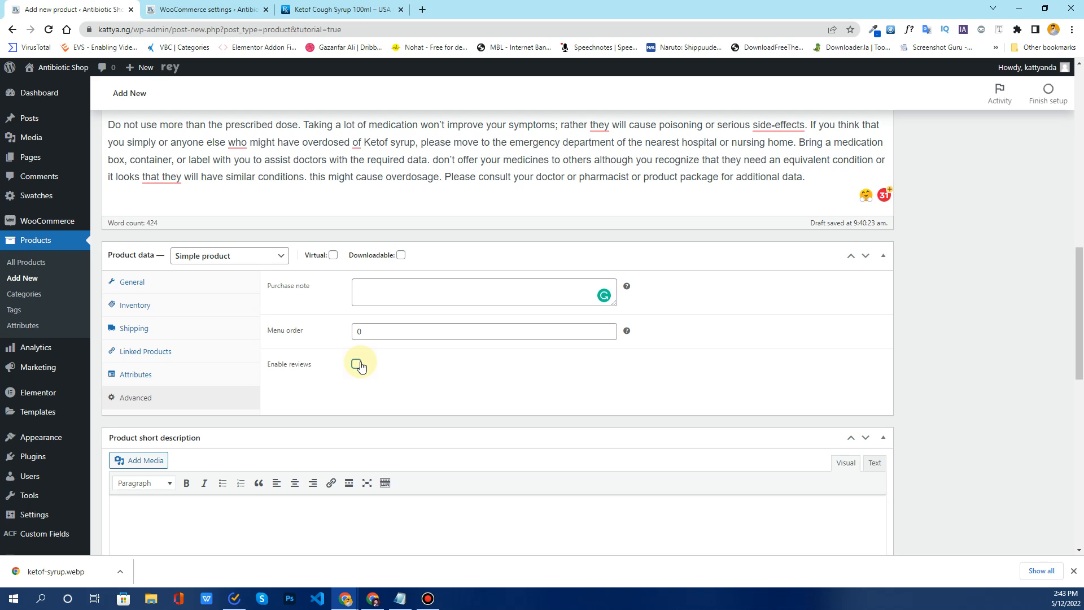
{"action": "scroll", "coordinate": [364, 382], "scroll_direction": "up", "scroll_amount": 2}
- Copy the main description's opening paragraph up to "constituting ingredients of Ketof syrup." into the product short description
{"action": "scroll", "coordinate": [359, 388], "scroll_direction": "down", "scroll_amount": 6}
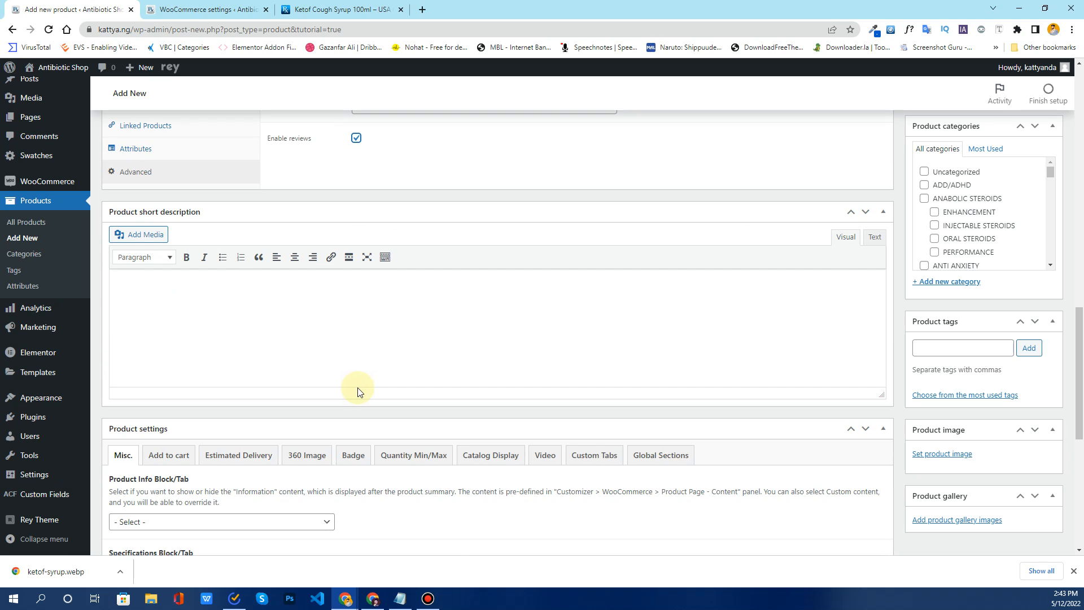
{"action": "left_click", "coordinate": [207, 316]}
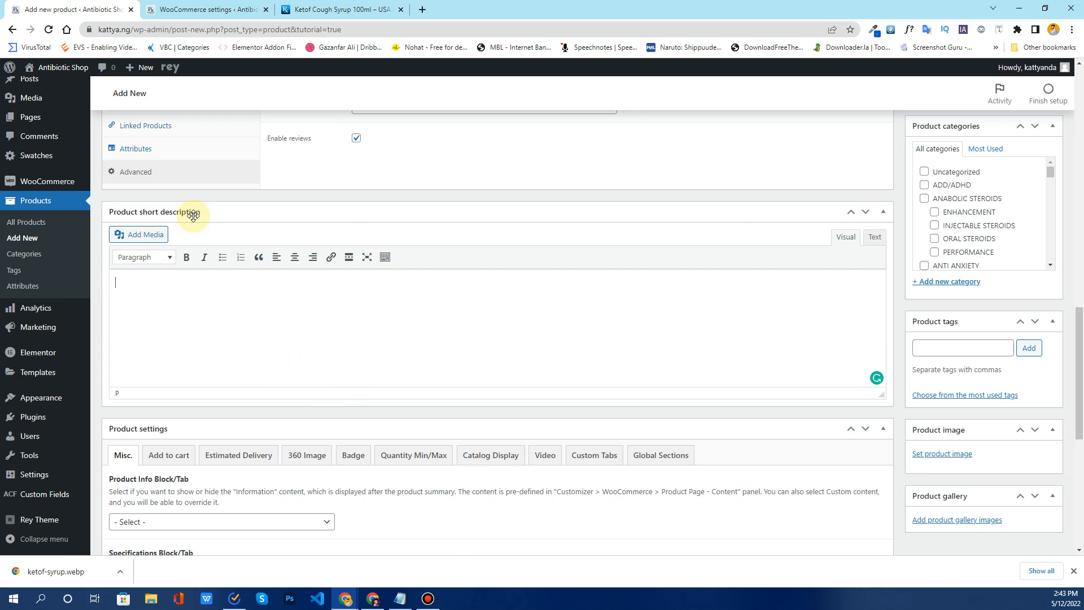
{"action": "scroll", "coordinate": [245, 380], "scroll_direction": "up", "scroll_amount": 15}
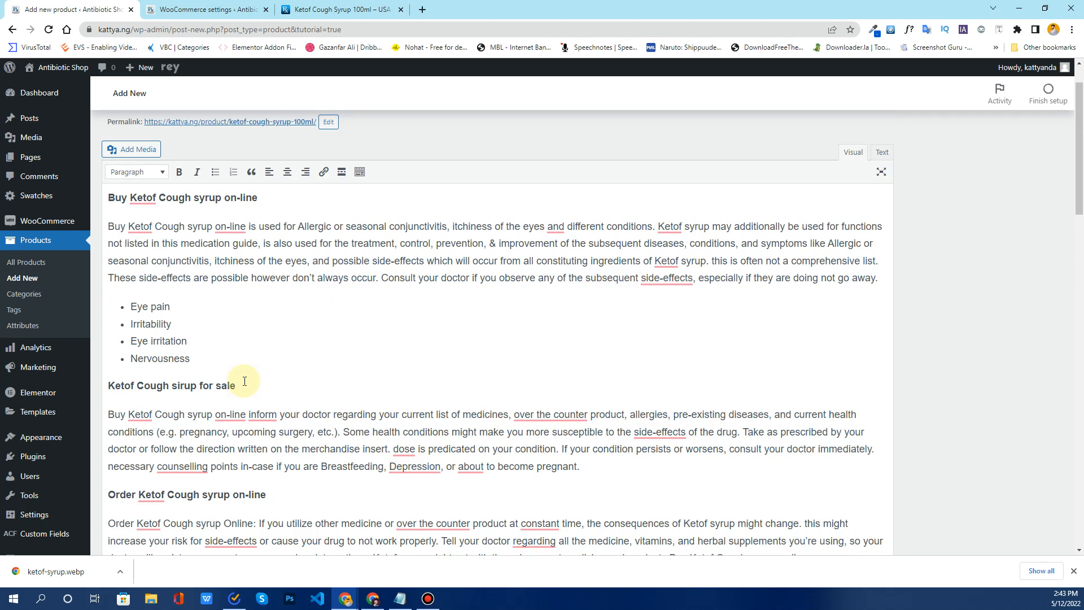
{"action": "left_click_drag", "start_coordinate": [109, 282], "coordinate": [709, 318]}
{"action": "key", "text": "ctrl+c"}
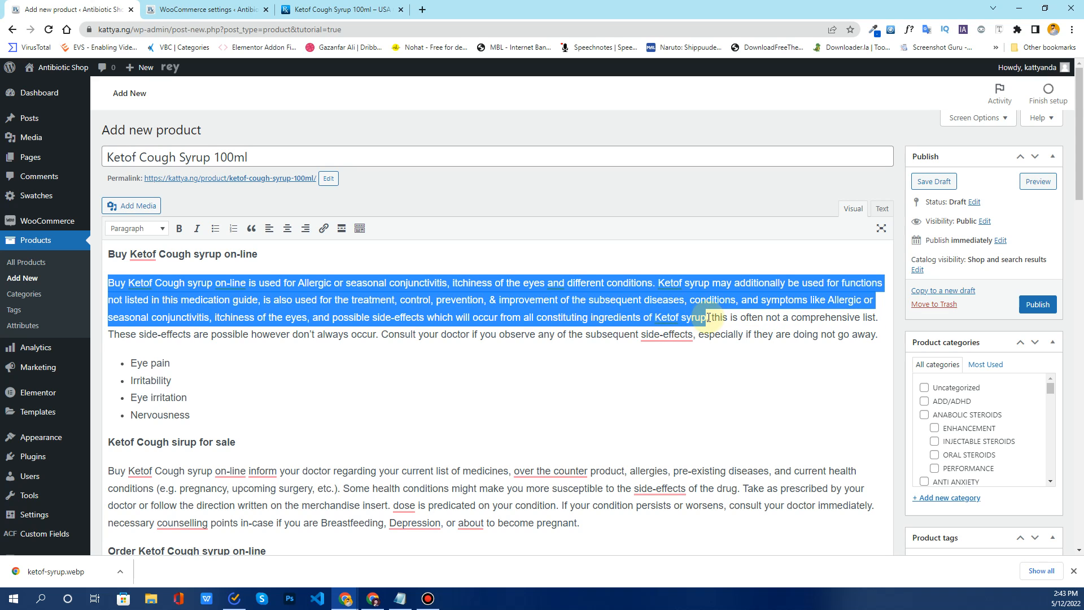
{"action": "scroll", "coordinate": [387, 429], "scroll_direction": "down", "scroll_amount": 15}
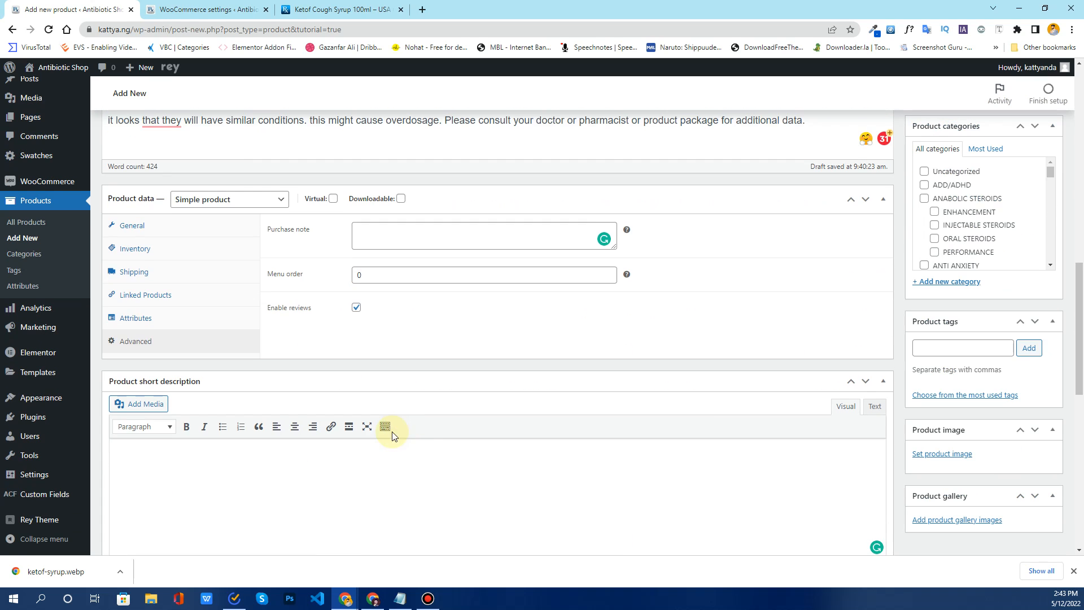
{"action": "left_click", "coordinate": [263, 350]}
{"action": "key", "text": "ctrl+v"}
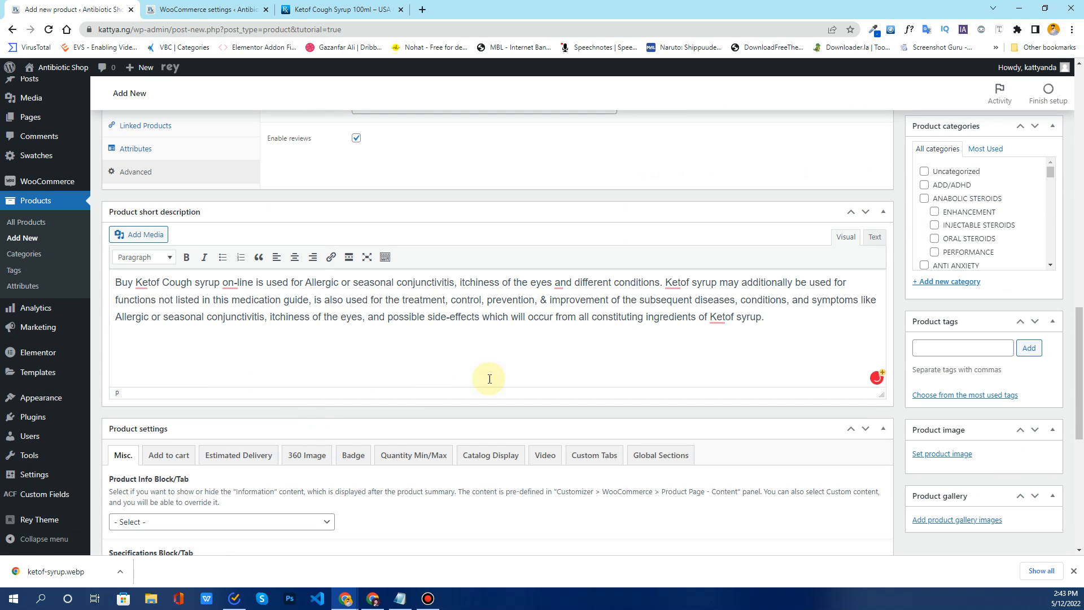
- Examine the theme's additional product settings below the short description
{"action": "scroll", "coordinate": [575, 371], "scroll_direction": "down", "scroll_amount": 4}
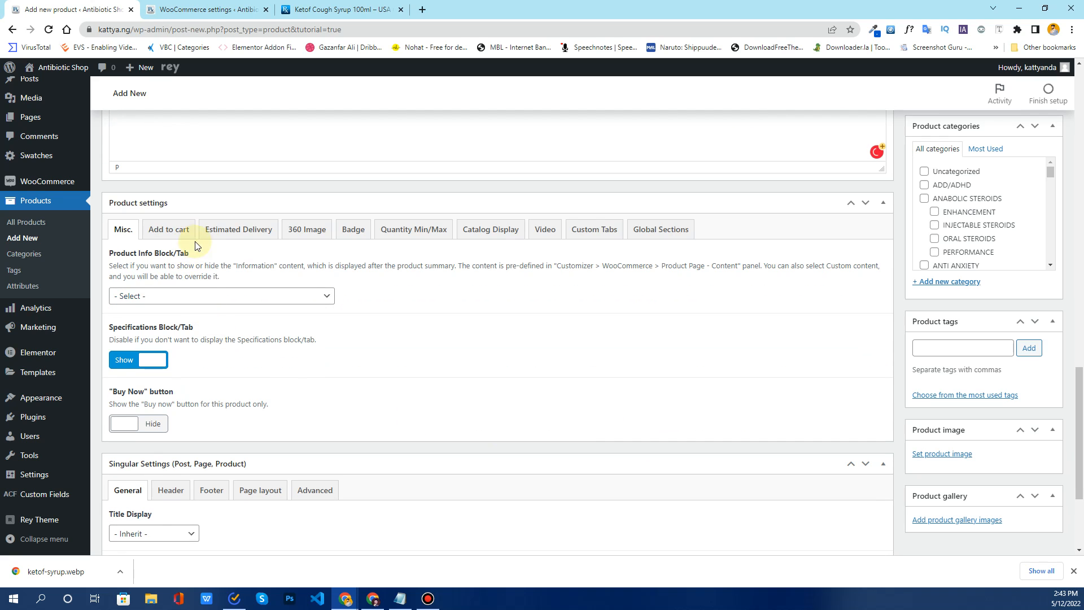
{"action": "scroll", "coordinate": [492, 358], "scroll_direction": "down", "scroll_amount": 3}
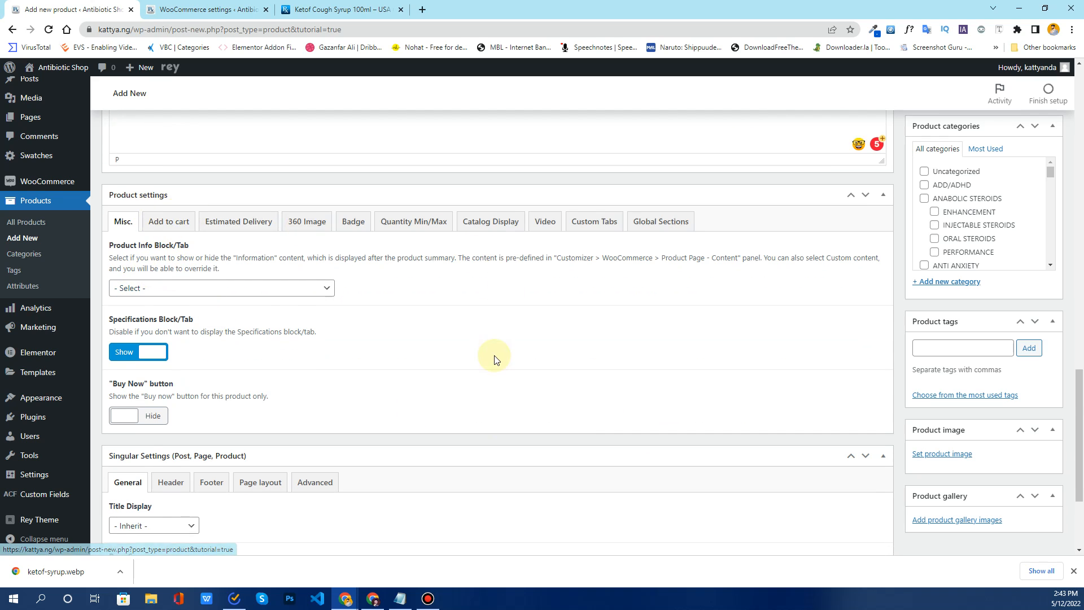
{"action": "scroll", "coordinate": [395, 362], "scroll_direction": "up", "scroll_amount": 3}
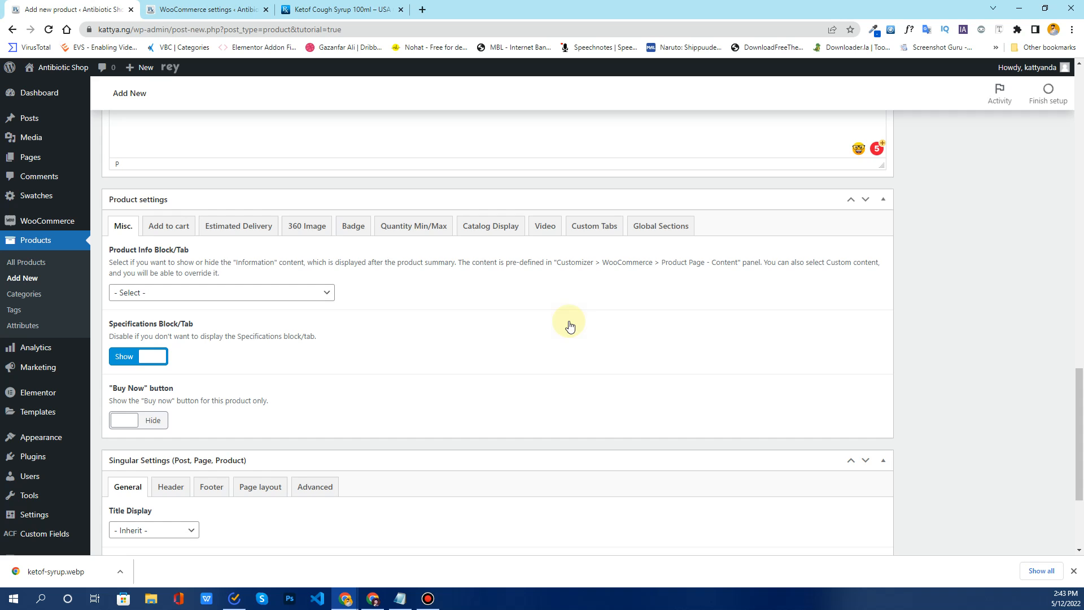
{"action": "scroll", "coordinate": [581, 333], "scroll_direction": "up", "scroll_amount": 2}
{"action": "scroll", "coordinate": [591, 342], "scroll_direction": "up", "scroll_amount": 10}
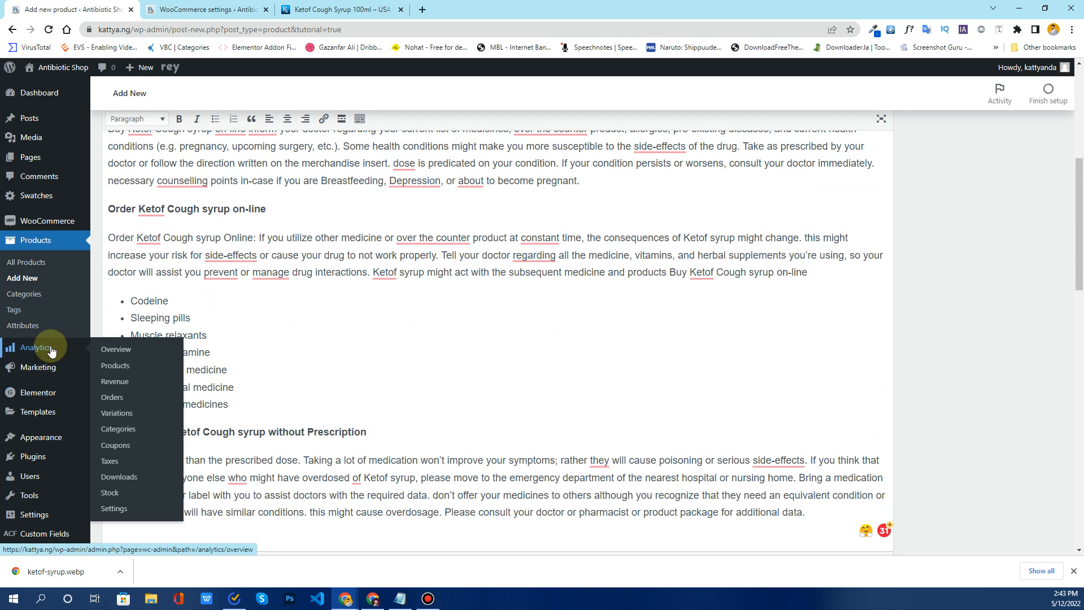
- Open the site's installed themes in a separate browser tab and view the active Rey theme
{"action": "mouse_move", "coordinate": [41, 437]}
{"action": "middle_click", "coordinate": [120, 442]}
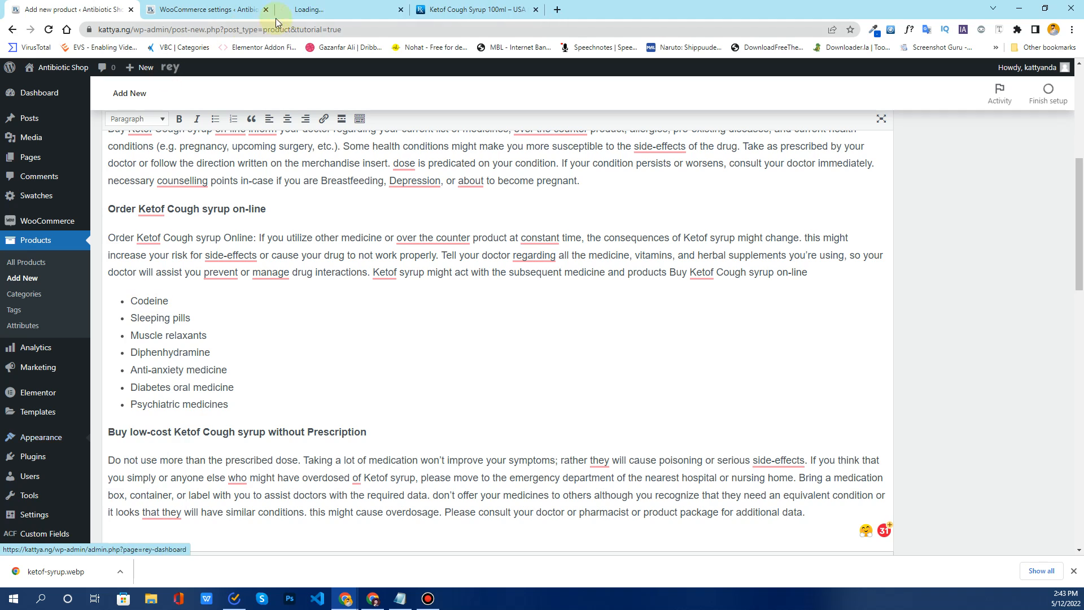
{"action": "left_click", "coordinate": [300, 9]}
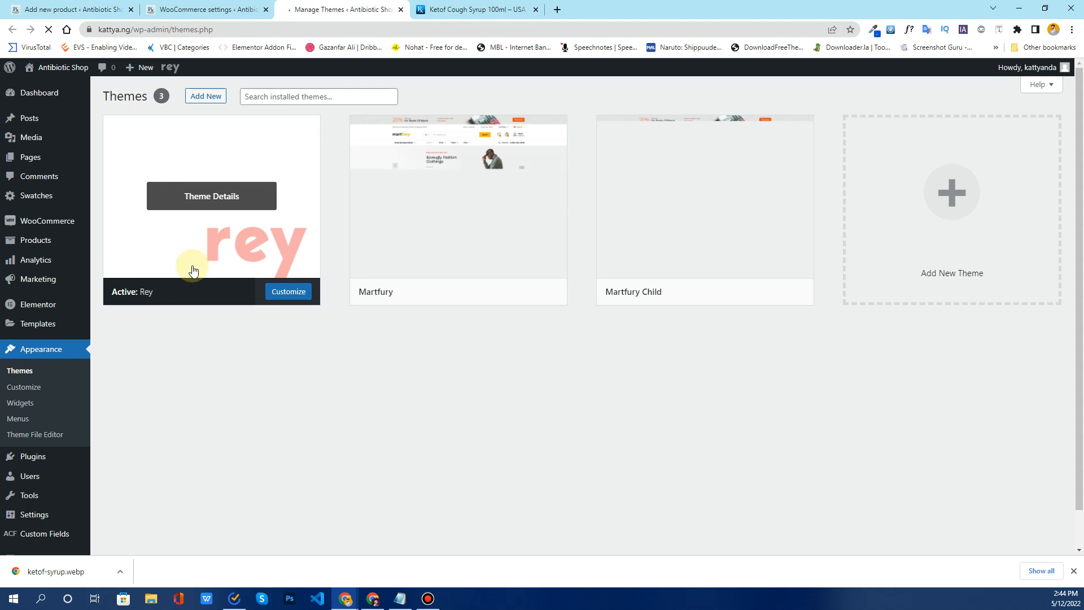
- Search the web for "rey wordpress theme" in a new browser tab and open the theme's ThemeForest page
{"action": "left_click", "coordinate": [557, 10]}
{"action": "type", "text": "rey"}
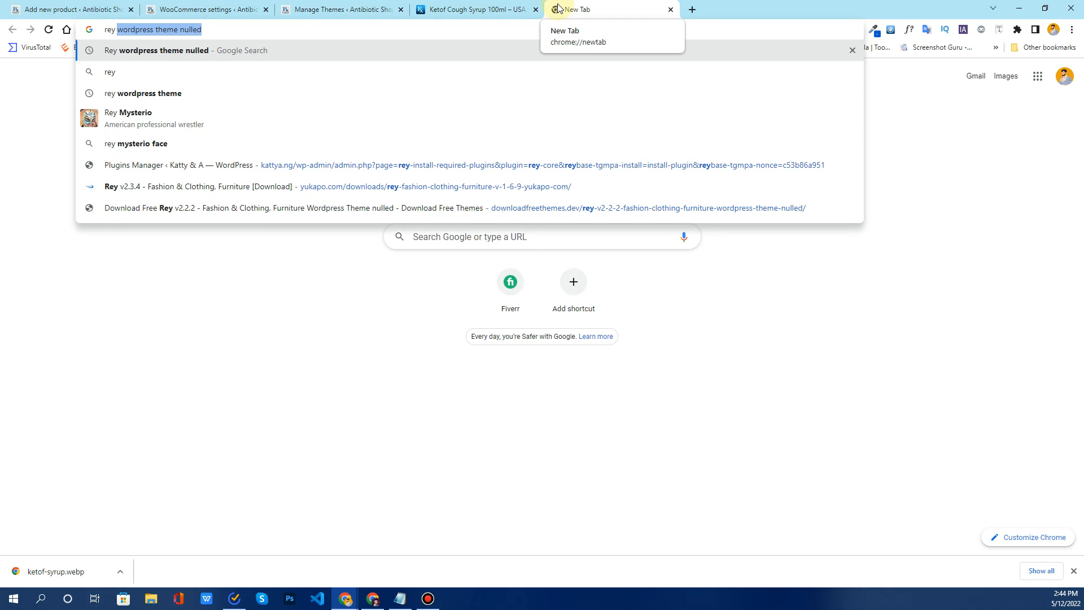
{"action": "type", "text": " wordpres"}
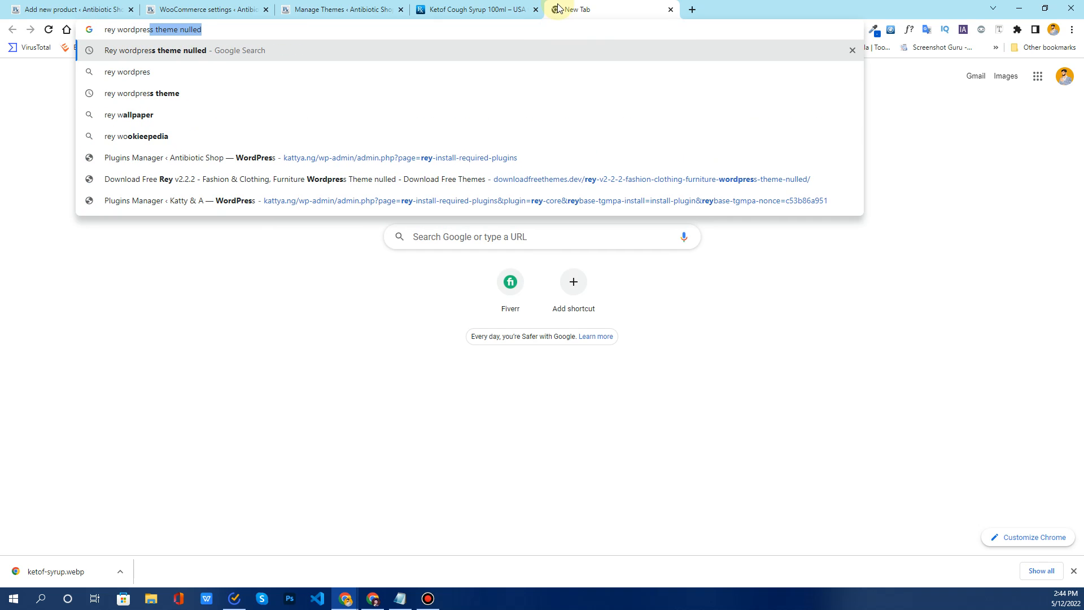
{"action": "type", "text": "s theme"}
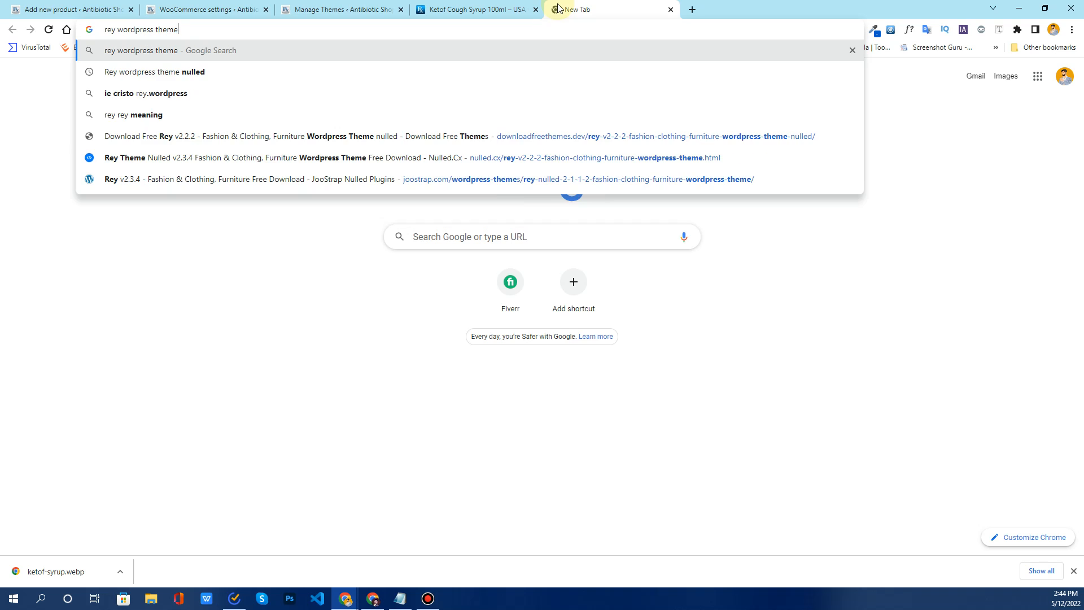
{"action": "key", "text": "Return"}
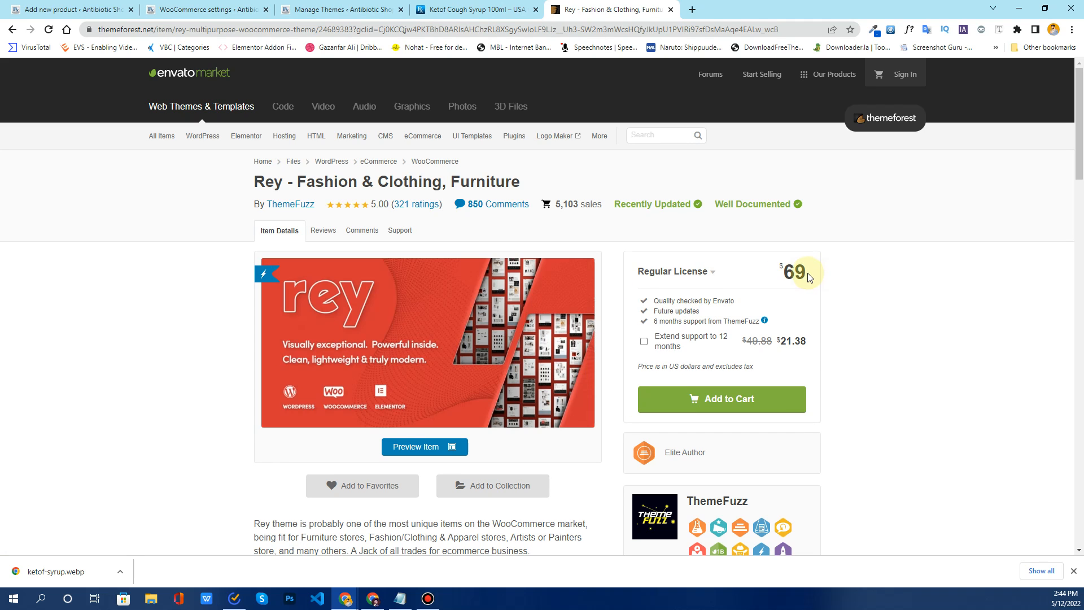
- Examine the Rey theme's Regular License price and open the theme's full-screen preview
{"action": "left_click_drag", "start_coordinate": [810, 277], "coordinate": [787, 272]}
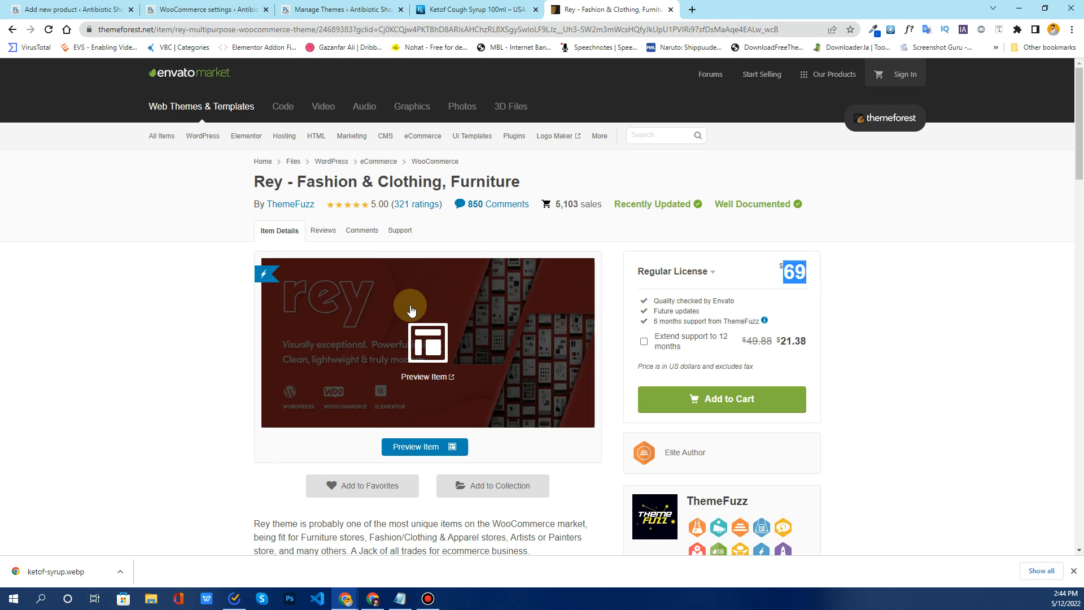
{"action": "scroll", "coordinate": [429, 361], "scroll_direction": "down", "scroll_amount": 3}
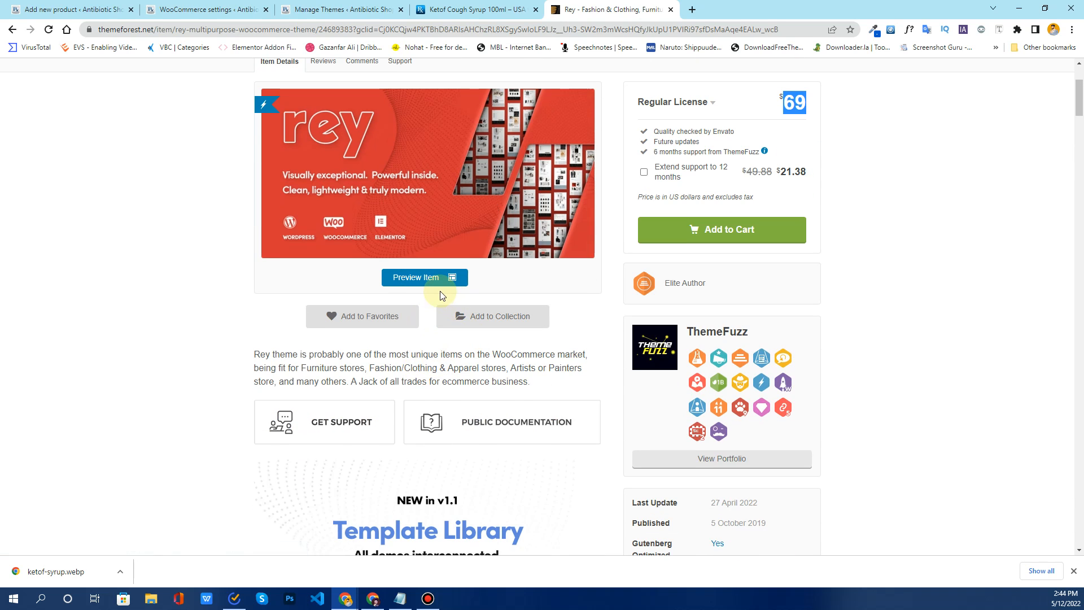
{"action": "left_click", "coordinate": [426, 278]}
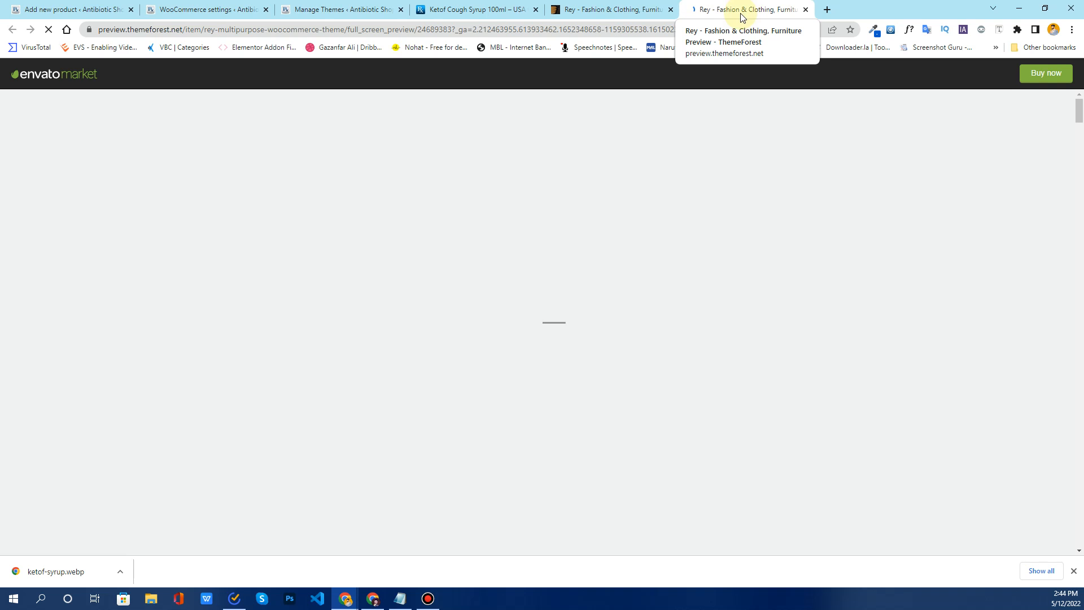
- Return to the Ketof Cough Syrup 100ml product being added and look through its list of available product categories
{"action": "left_click", "coordinate": [356, 9]}
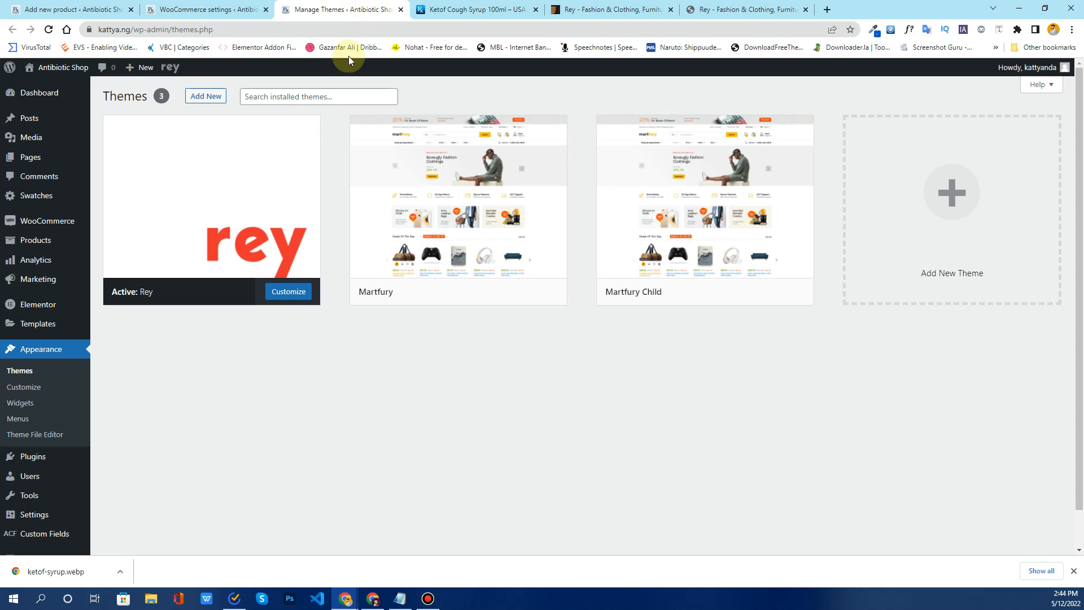
{"action": "left_click", "coordinate": [214, 9]}
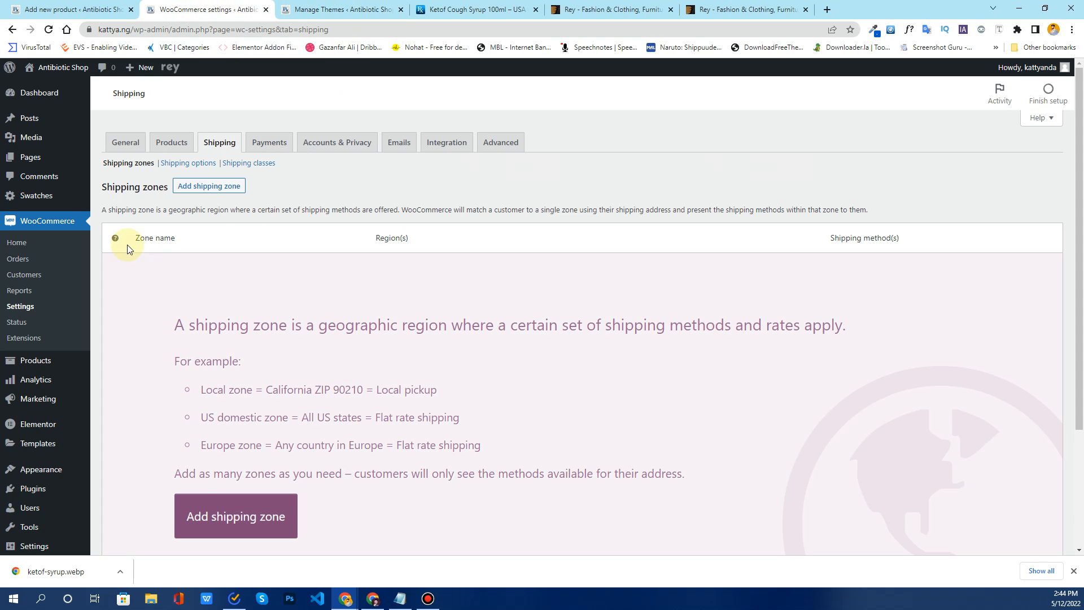
{"action": "left_click", "coordinate": [73, 9]}
{"action": "scroll", "coordinate": [273, 328], "scroll_direction": "down", "scroll_amount": 10}
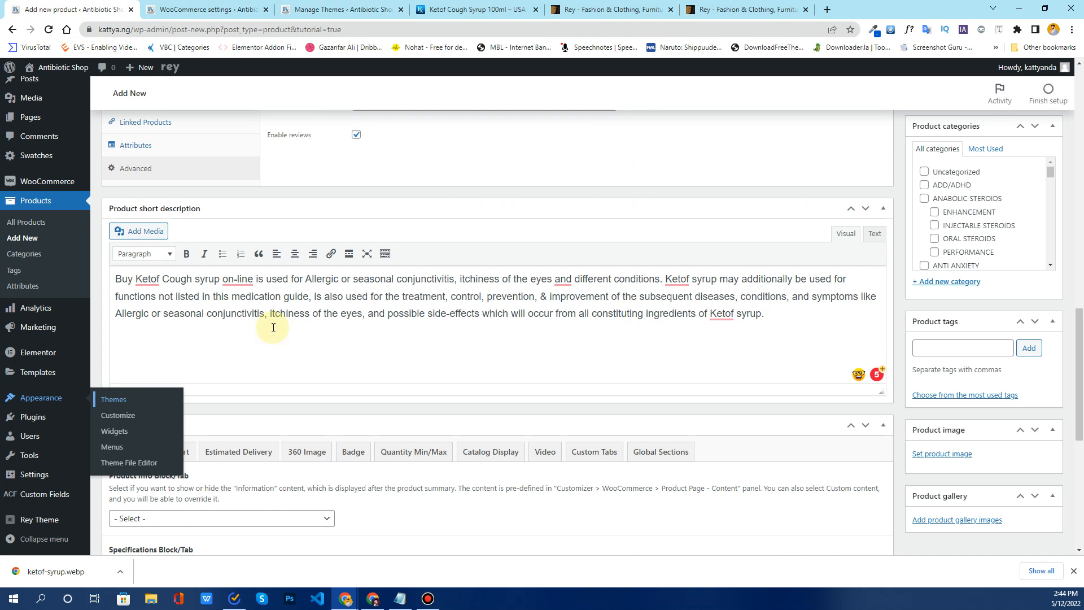
{"action": "scroll", "coordinate": [272, 327], "scroll_direction": "down", "scroll_amount": 2}
{"action": "scroll", "coordinate": [269, 295], "scroll_direction": "up", "scroll_amount": 2}
{"action": "scroll", "coordinate": [894, 426], "scroll_direction": "up", "scroll_amount": 1}
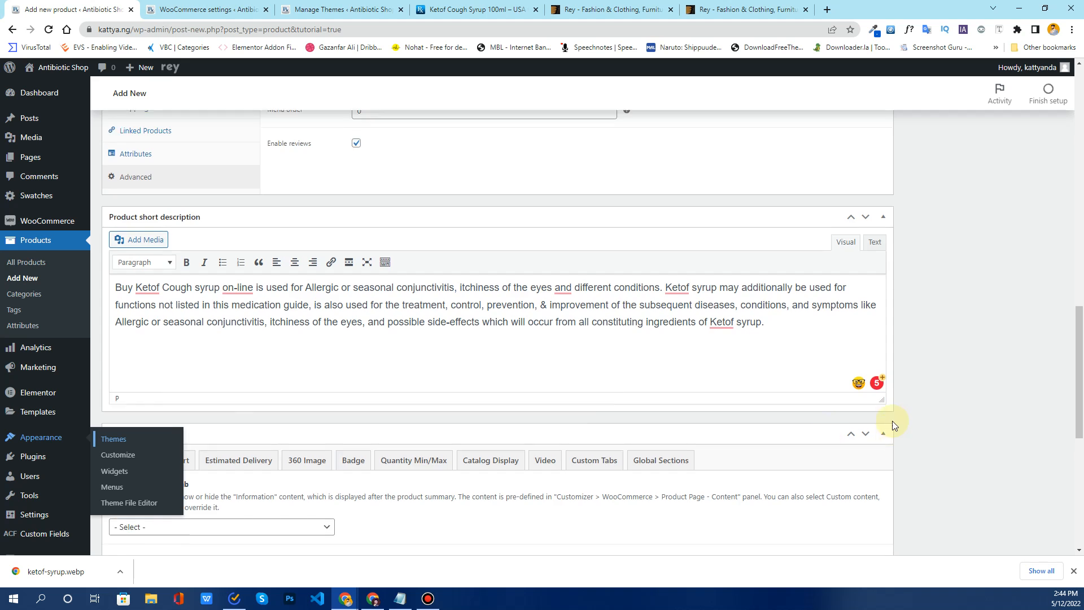
{"action": "scroll", "coordinate": [894, 426], "scroll_direction": "up", "scroll_amount": 15}
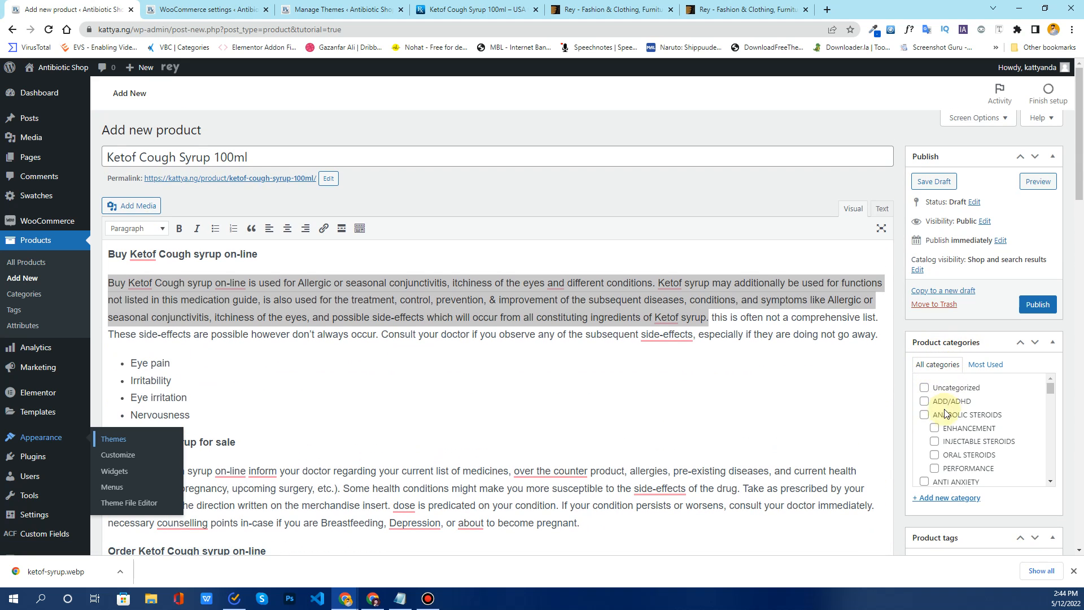
{"action": "scroll", "coordinate": [943, 416], "scroll_direction": "down", "scroll_amount": 5}
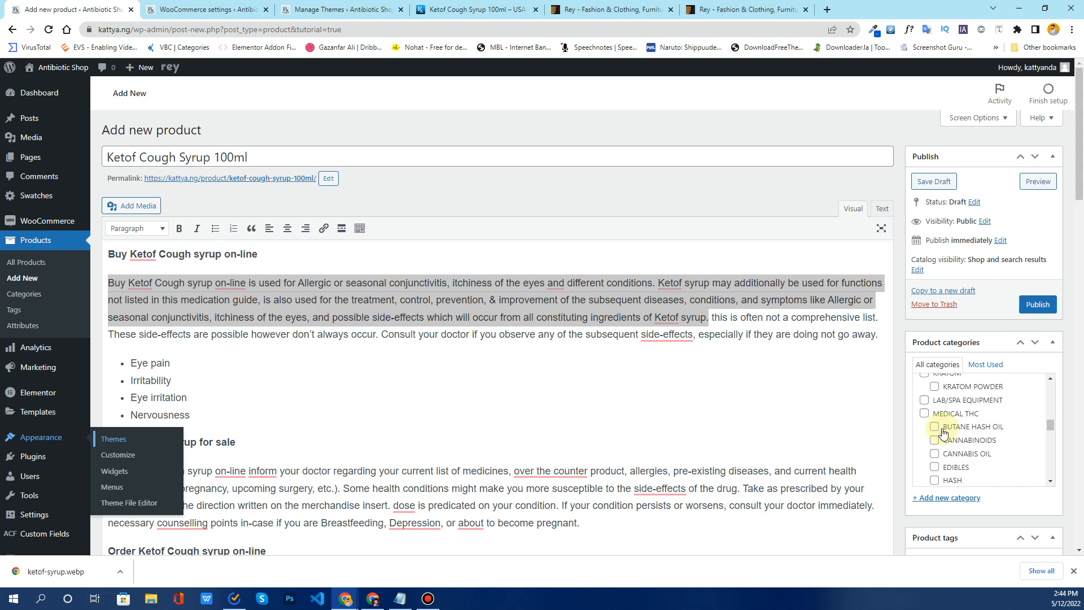
{"action": "scroll", "coordinate": [942, 434], "scroll_direction": "down", "scroll_amount": 4}
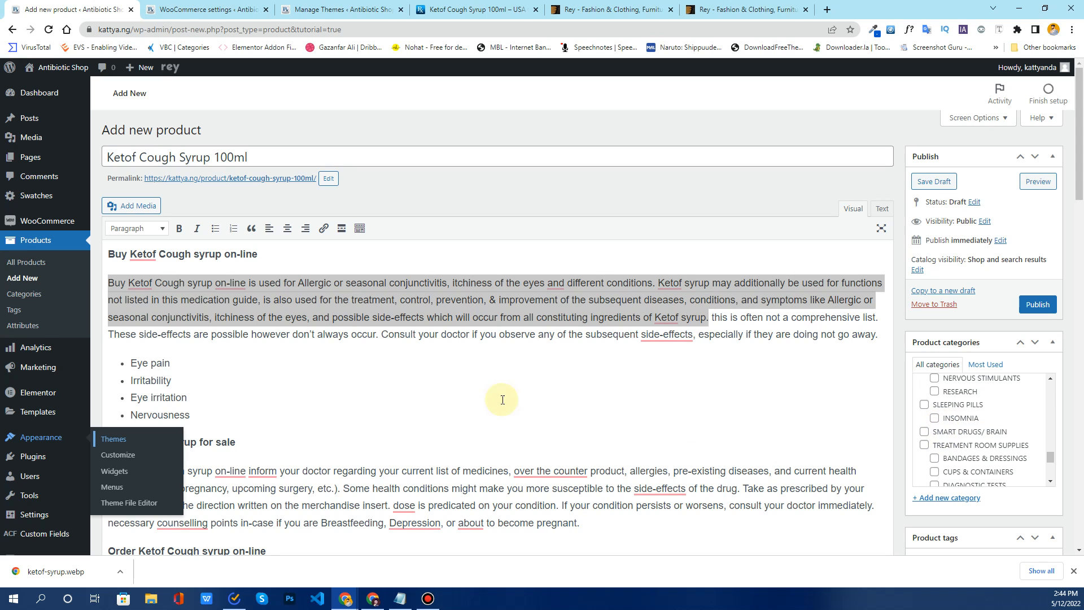
- Open the product categories page in a separate browser tab and examine the new category's name, slug and parent category options
{"action": "right_click", "coordinate": [20, 301]}
{"action": "left_click", "coordinate": [51, 308]}
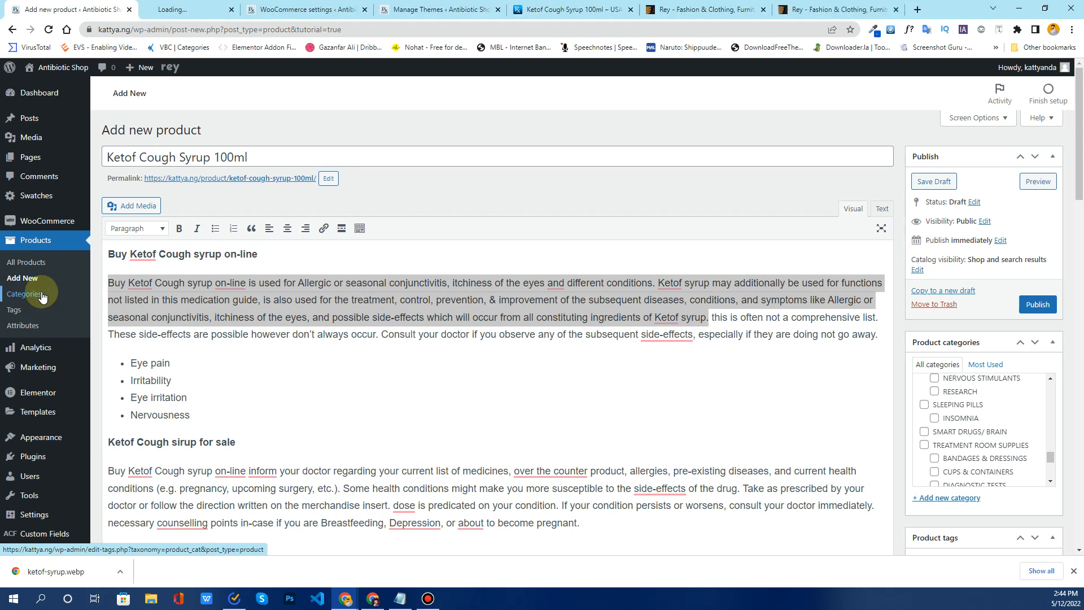
{"action": "left_click", "coordinate": [167, 5]}
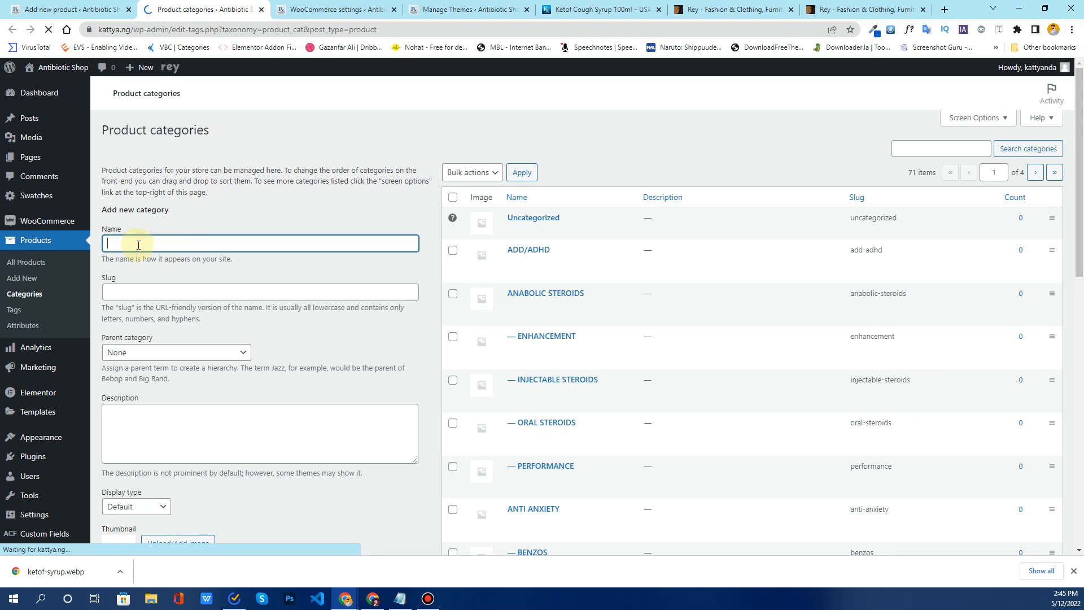
{"action": "left_click", "coordinate": [152, 292]}
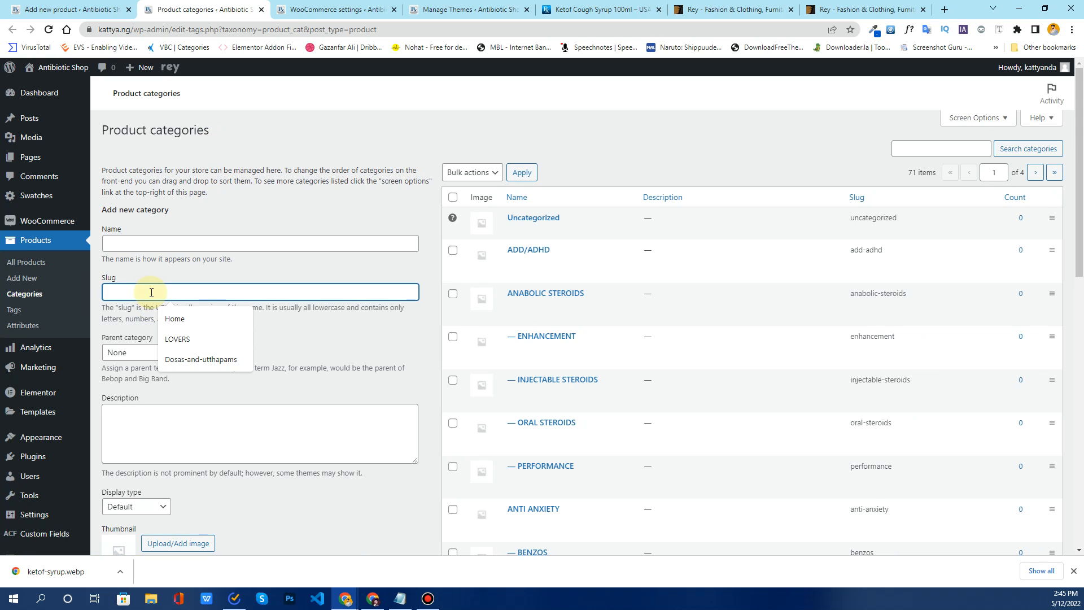
{"action": "left_click", "coordinate": [316, 346]}
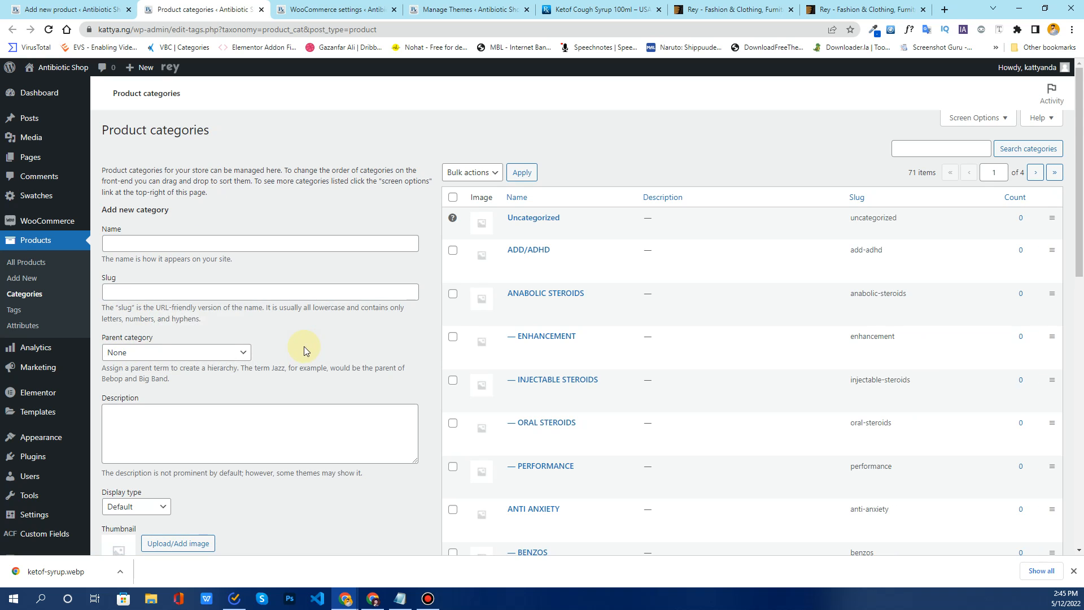
{"action": "left_click", "coordinate": [172, 353]}
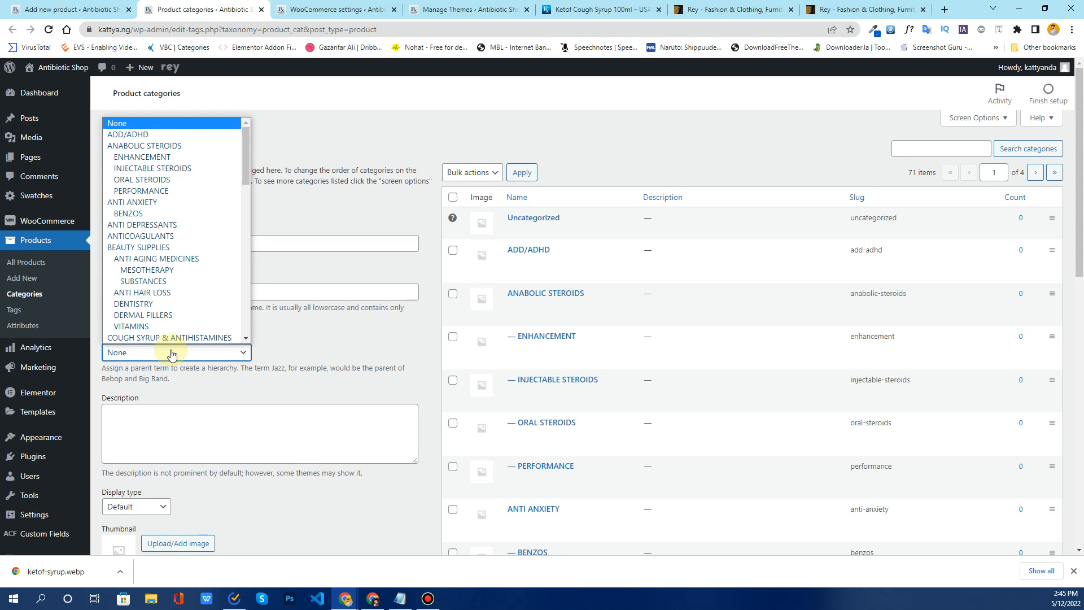
{"action": "left_click", "coordinate": [172, 353]}
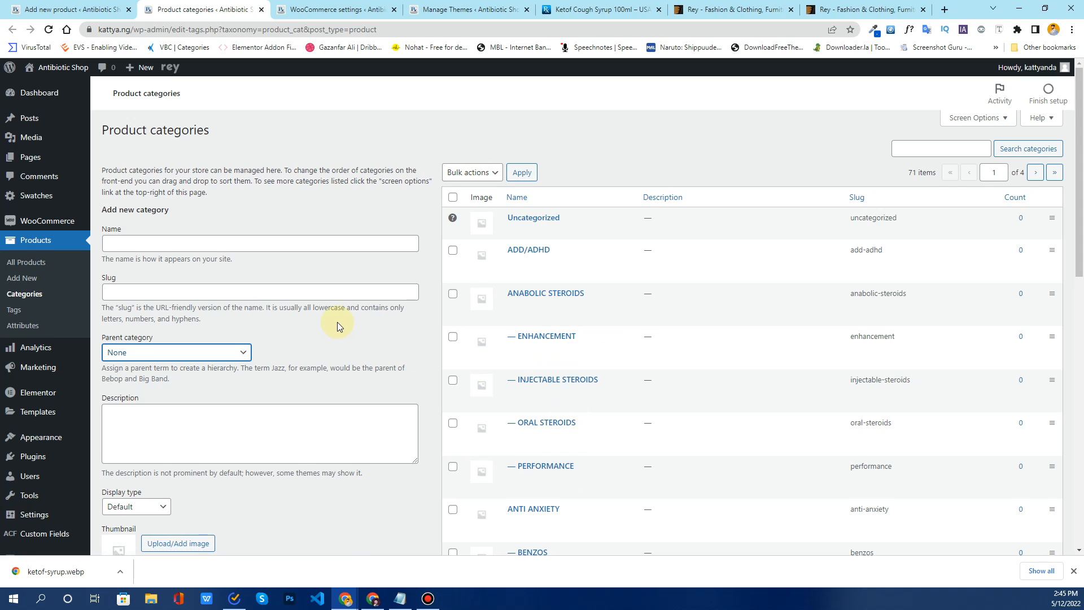
- Examine the remaining new category settings, from thumbnail and bottom description to the general display options
{"action": "scroll", "coordinate": [337, 325], "scroll_direction": "down", "scroll_amount": 3}
{"action": "scroll", "coordinate": [338, 327], "scroll_direction": "down", "scroll_amount": 1}
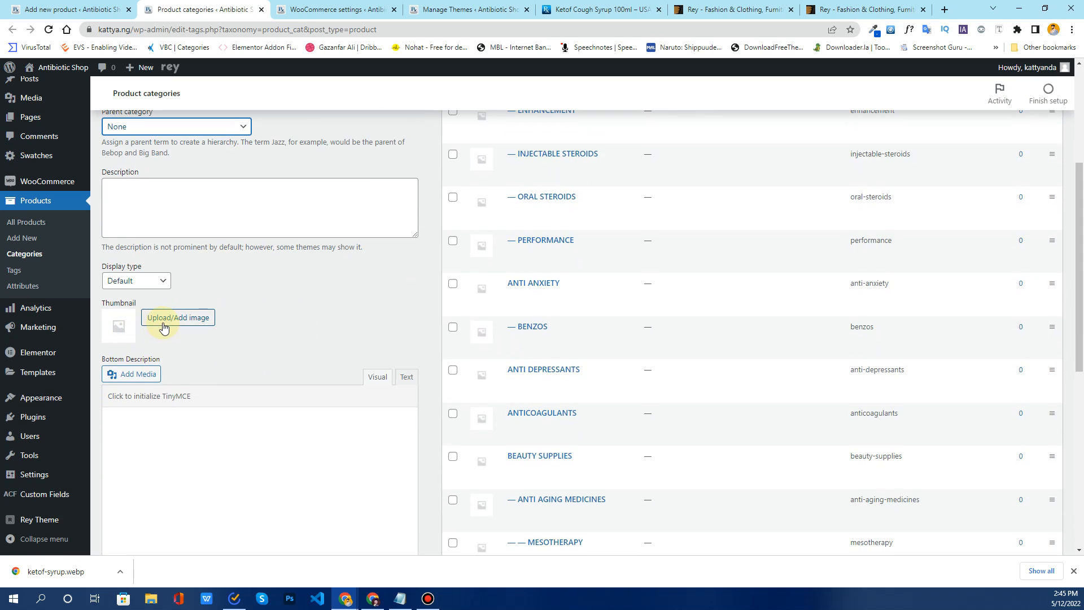
{"action": "scroll", "coordinate": [254, 346], "scroll_direction": "down", "scroll_amount": 2}
{"action": "left_click", "coordinate": [171, 348]}
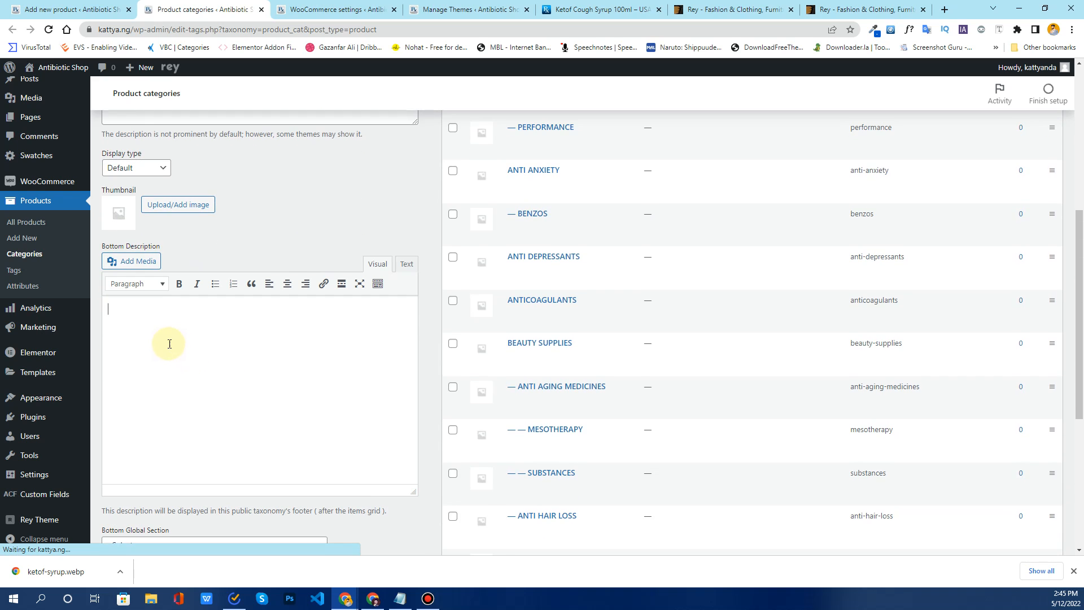
{"action": "scroll", "coordinate": [211, 233], "scroll_direction": "down", "scroll_amount": 3}
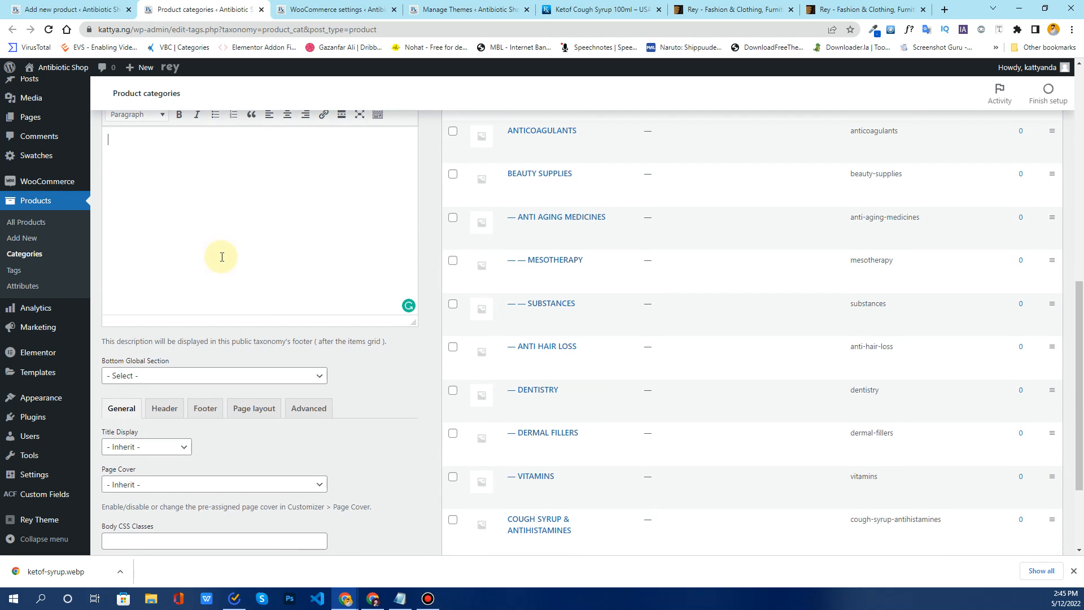
{"action": "scroll", "coordinate": [222, 257], "scroll_direction": "down", "scroll_amount": 3}
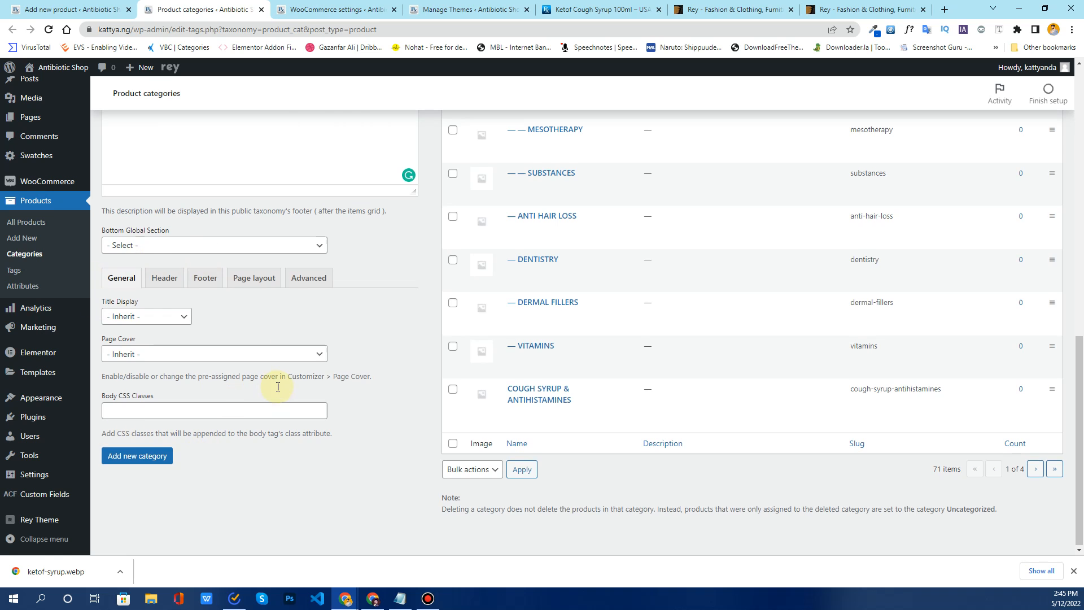
{"action": "scroll", "coordinate": [278, 384], "scroll_direction": "up", "scroll_amount": 4}
{"action": "scroll", "coordinate": [278, 386], "scroll_direction": "down", "scroll_amount": 3}
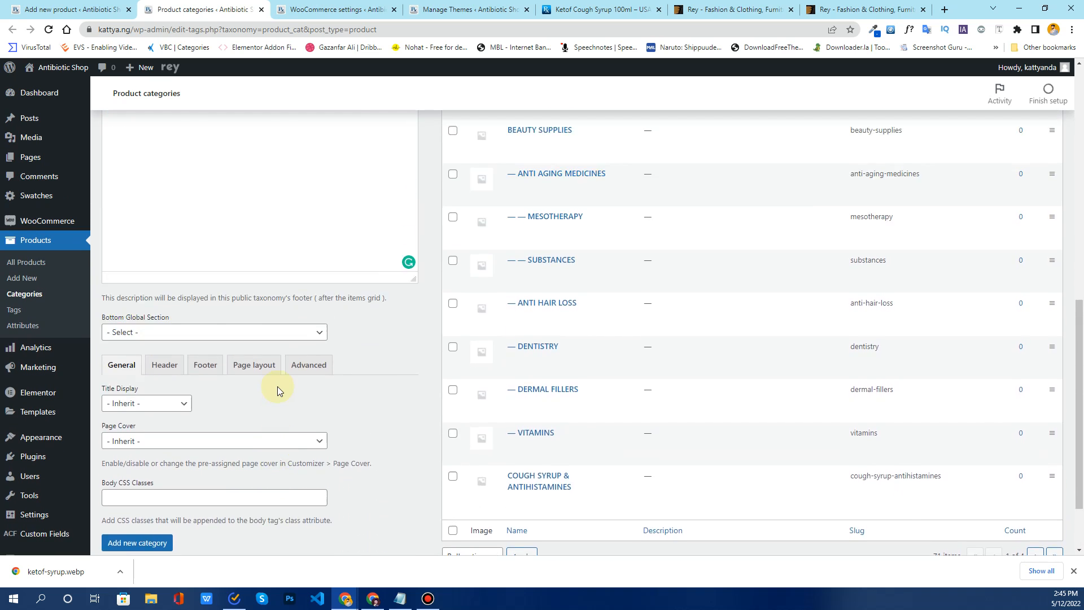
{"action": "scroll", "coordinate": [279, 382], "scroll_direction": "up", "scroll_amount": 8}
{"action": "scroll", "coordinate": [207, 313], "scroll_direction": "down", "scroll_amount": 8}
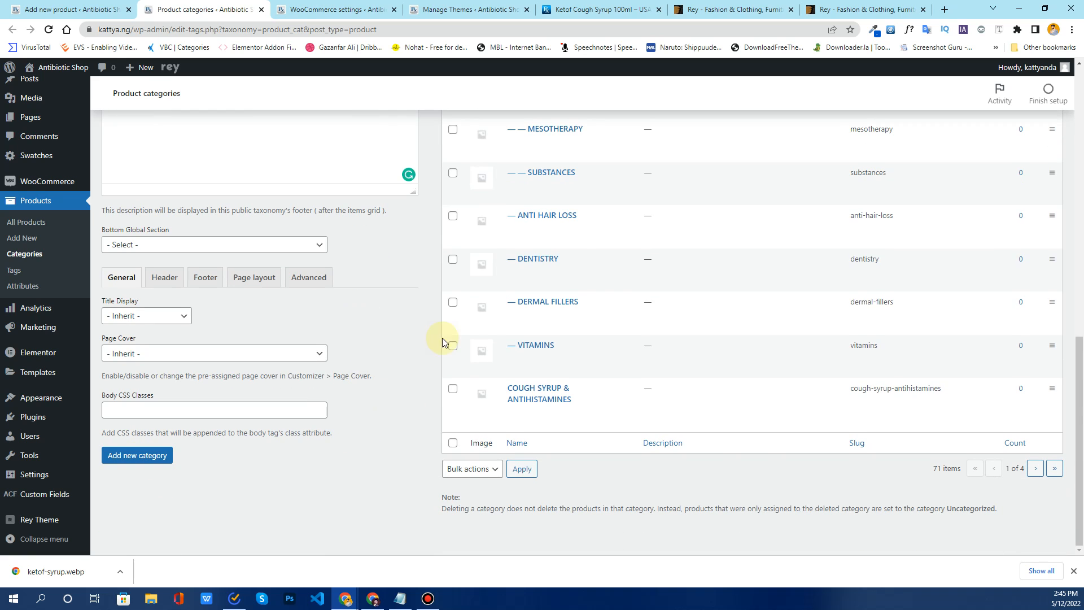
{"action": "scroll", "coordinate": [553, 388], "scroll_direction": "up", "scroll_amount": 8}
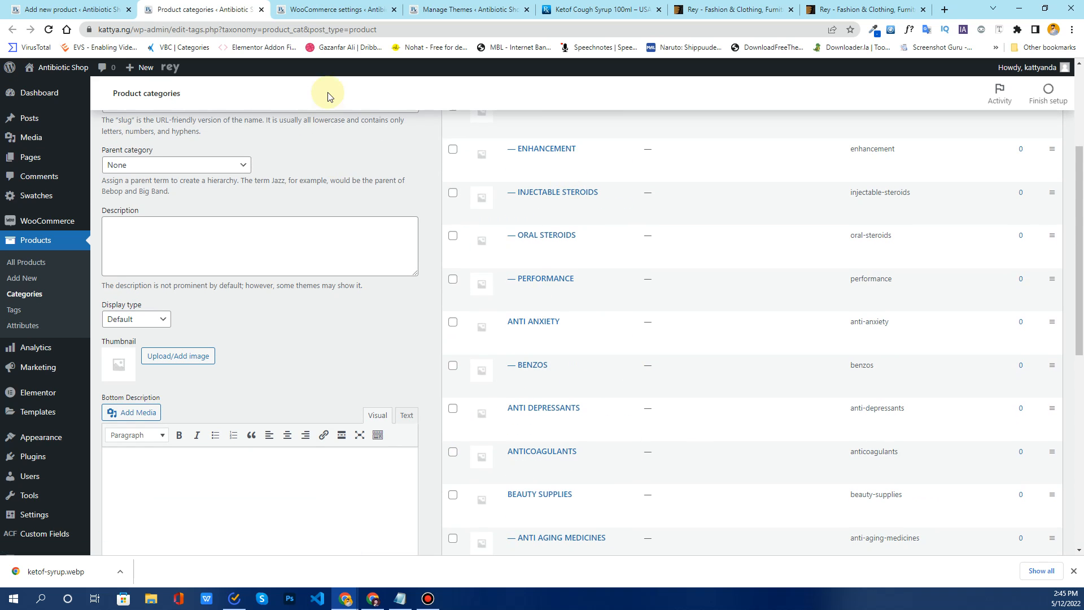
- Return to the Ketof Cough Syrup product and assign it to the ANABOLIC STEROIDS category
{"action": "left_click", "coordinate": [66, 9]}
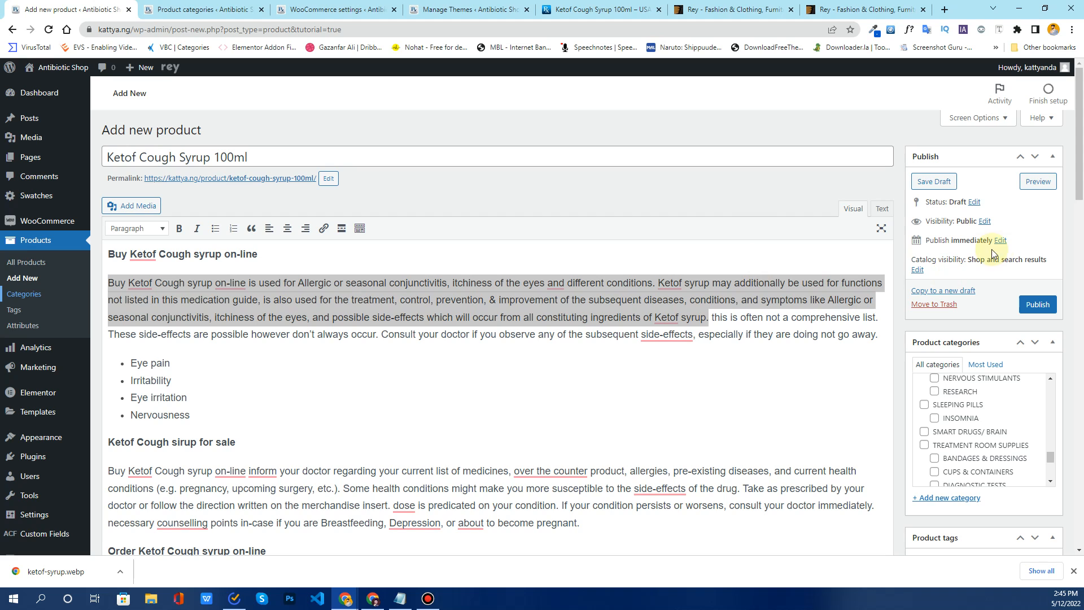
{"action": "scroll", "coordinate": [965, 448], "scroll_direction": "up", "scroll_amount": 10}
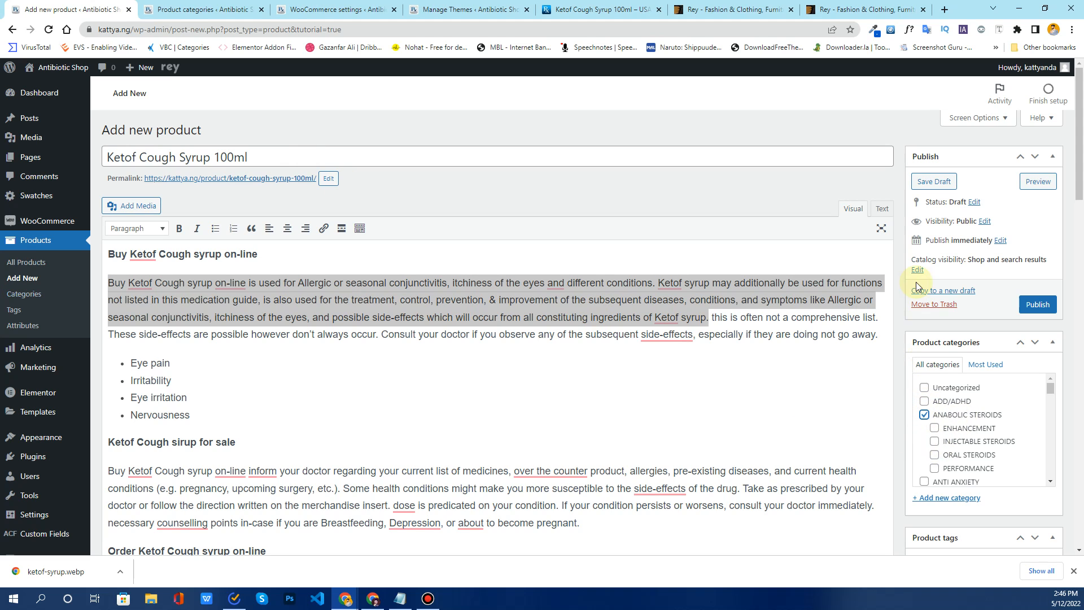
- Add the product tag "Cough Syrup", copying the words from the product title
{"action": "scroll", "coordinate": [904, 273], "scroll_direction": "down", "scroll_amount": 4}
{"action": "left_click", "coordinate": [943, 349]}
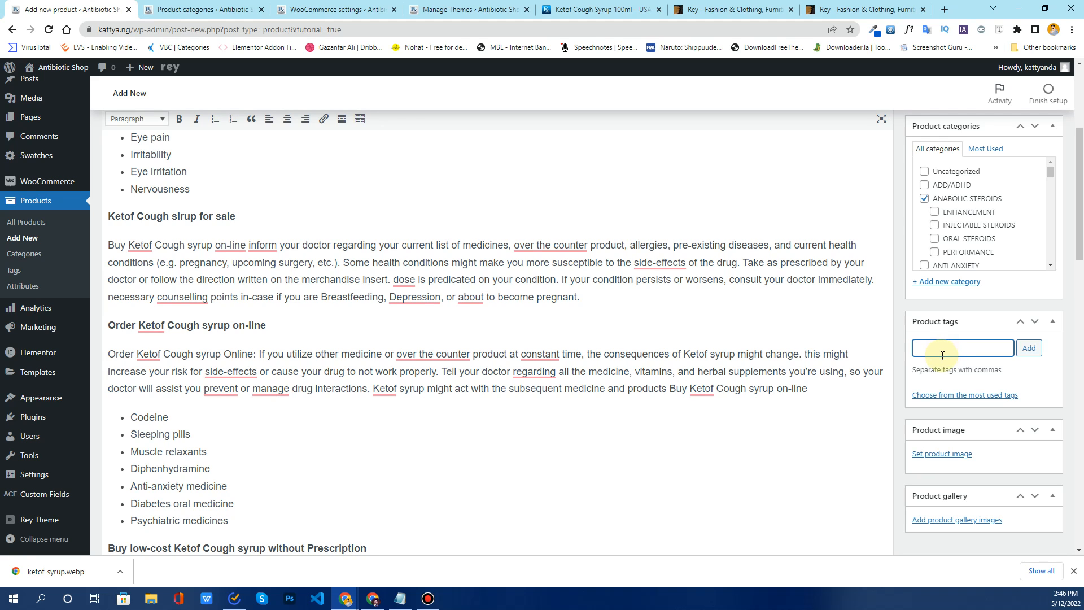
{"action": "scroll", "coordinate": [463, 293], "scroll_direction": "up", "scroll_amount": 4}
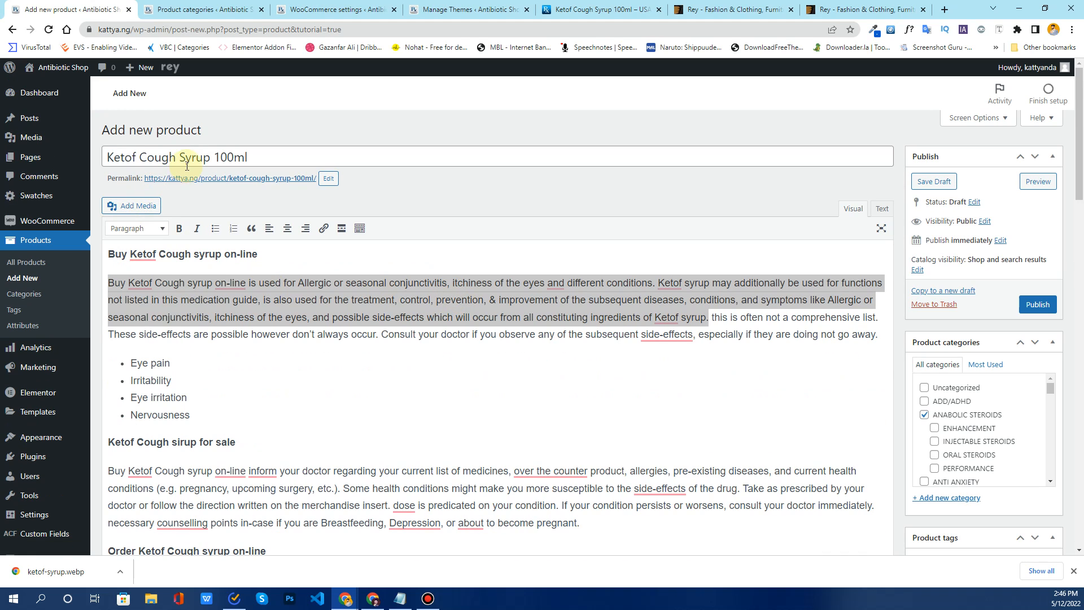
{"action": "left_click_drag", "start_coordinate": [209, 158], "coordinate": [145, 158]}
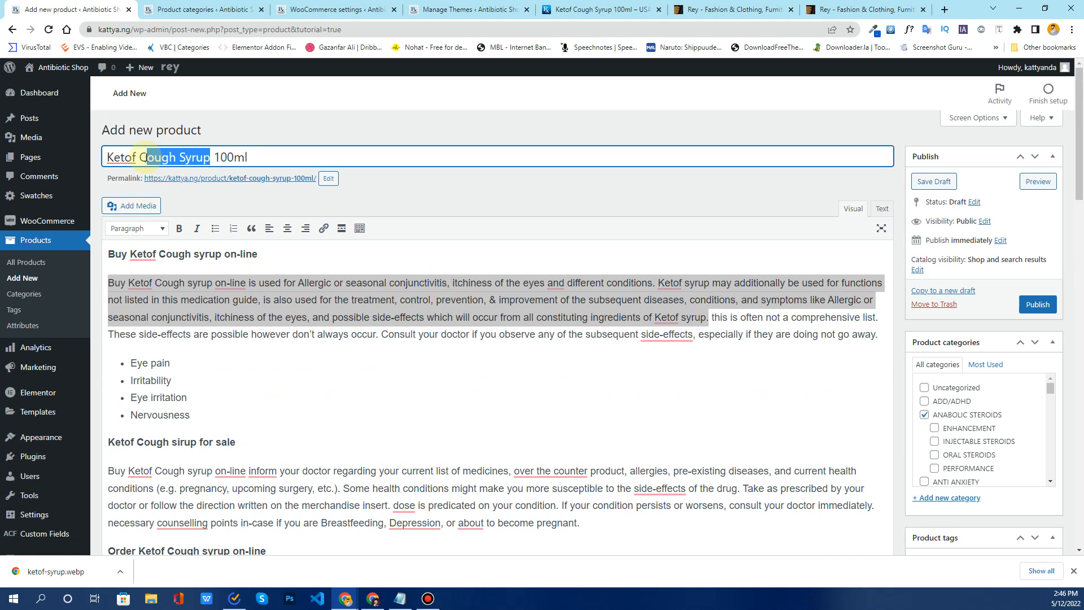
{"action": "scroll", "coordinate": [954, 412], "scroll_direction": "down", "scroll_amount": 5}
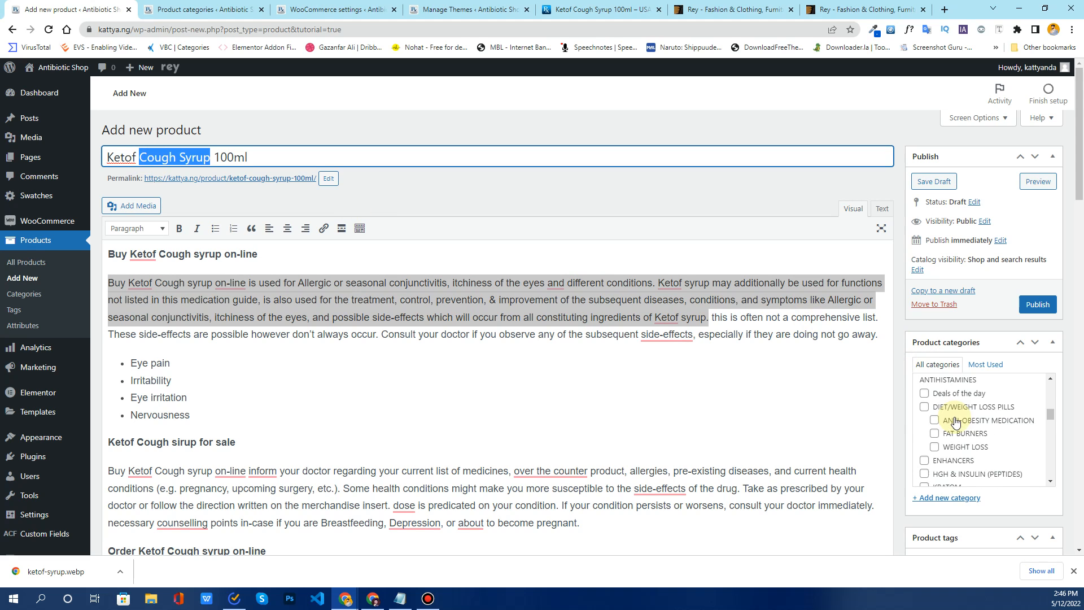
{"action": "scroll", "coordinate": [972, 505], "scroll_direction": "down", "scroll_amount": 1}
{"action": "left_click", "coordinate": [972, 505]}
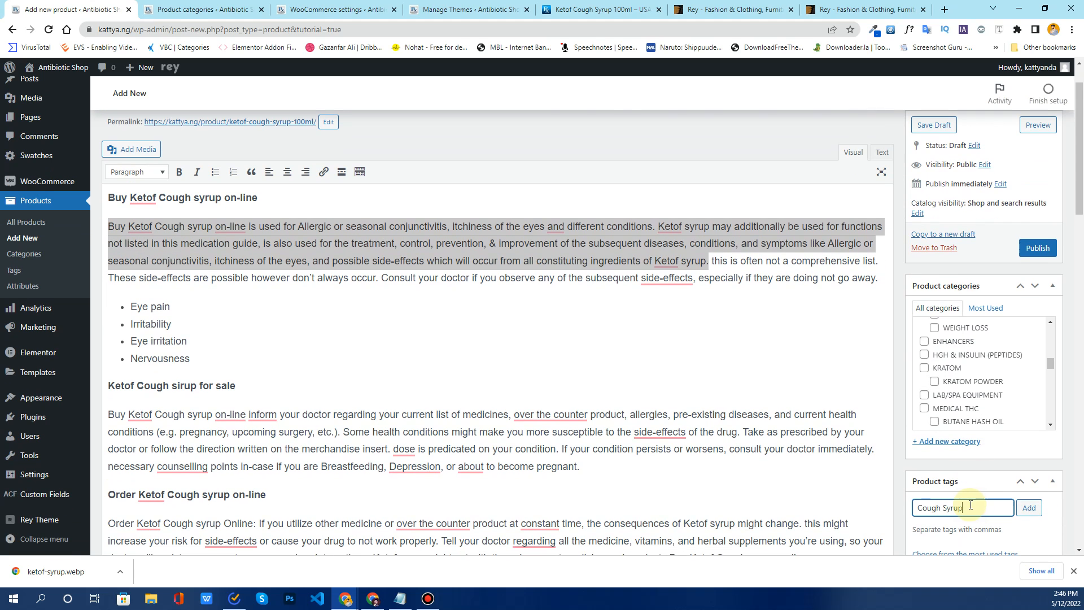
{"action": "key", "text": "Return"}
{"action": "scroll", "coordinate": [968, 507], "scroll_direction": "down", "scroll_amount": 3}
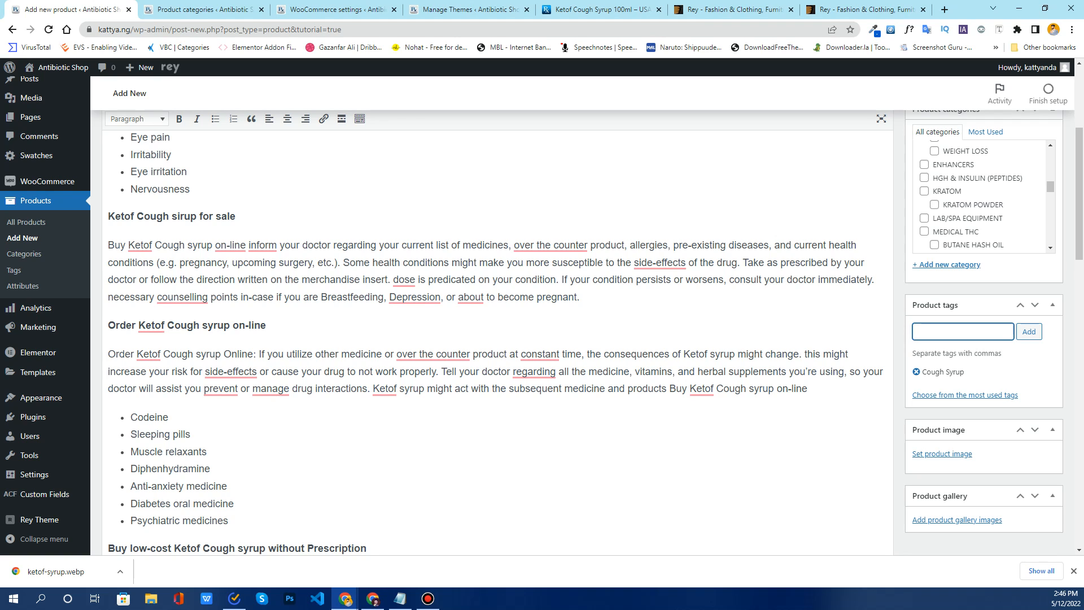
- Upload the ketof-syrup image from the Desktop folder and set it as the product image
{"action": "left_click", "coordinate": [940, 454]}
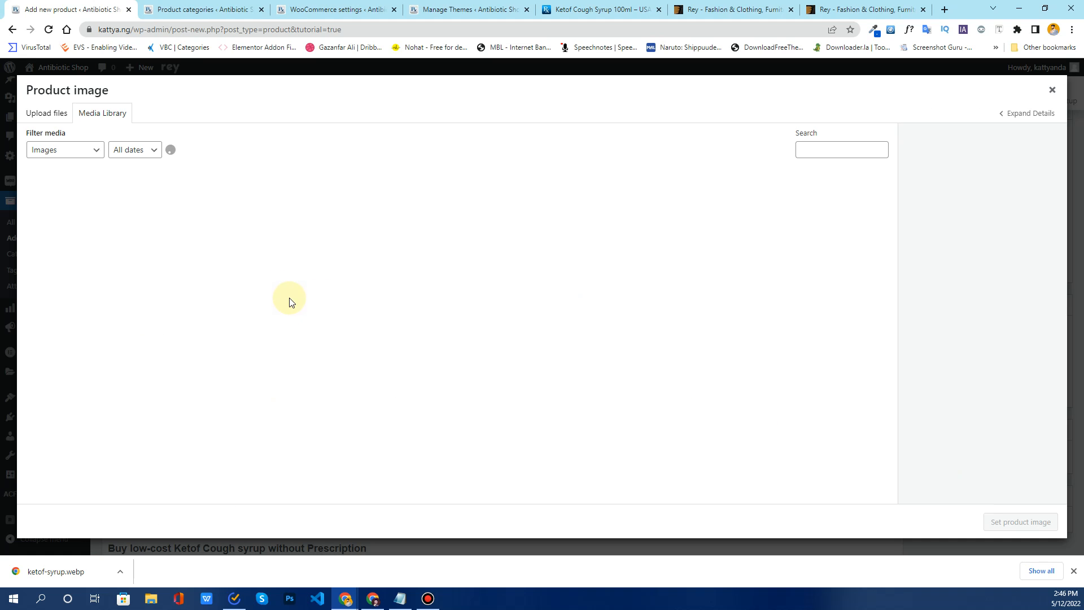
{"action": "left_click", "coordinate": [53, 116]}
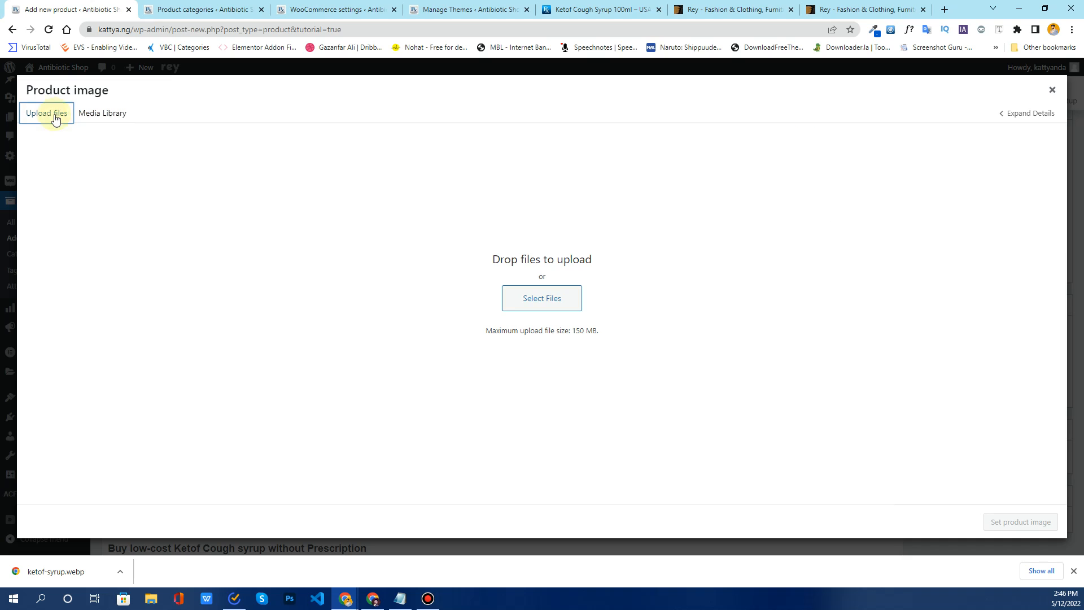
{"action": "left_click", "coordinate": [515, 300]}
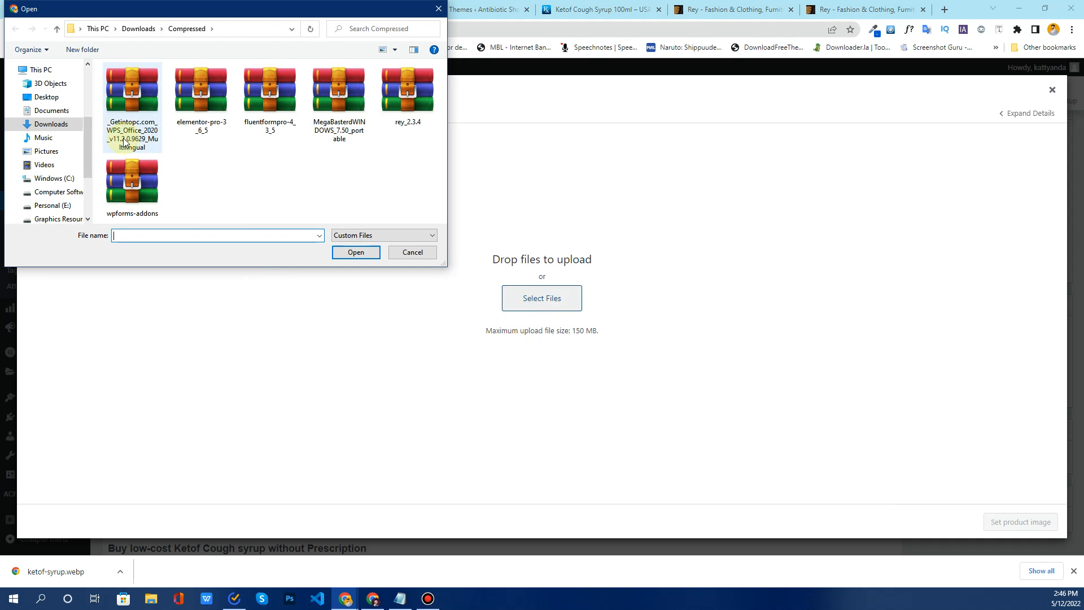
{"action": "left_click", "coordinate": [43, 97]}
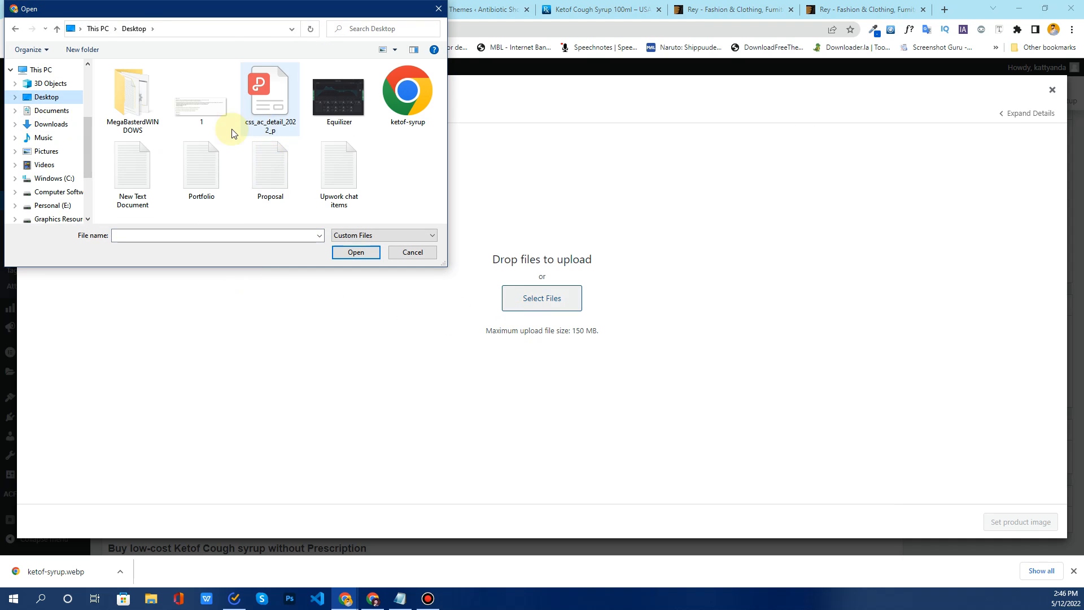
{"action": "double_click", "coordinate": [406, 117]}
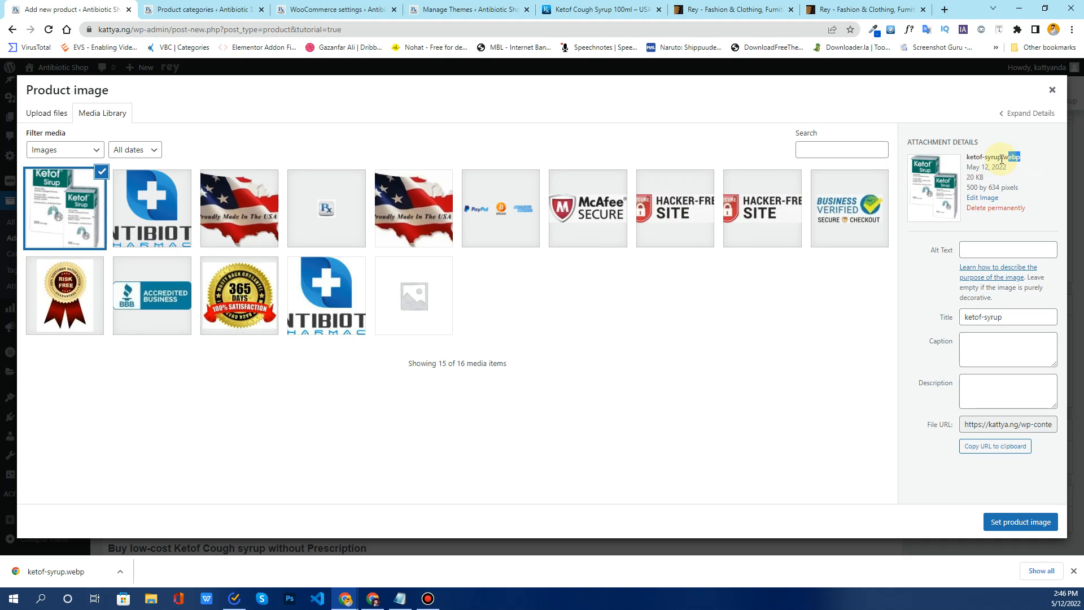
{"action": "left_click_drag", "start_coordinate": [1002, 160], "coordinate": [970, 160]}
{"action": "left_click", "coordinate": [1004, 176]}
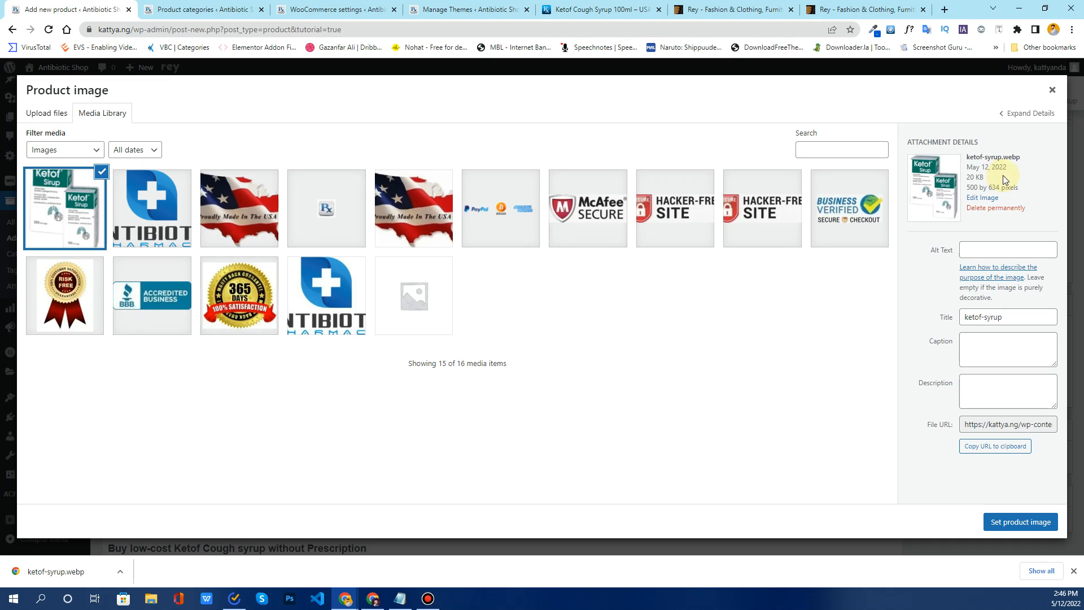
{"action": "left_click", "coordinate": [1009, 530]}
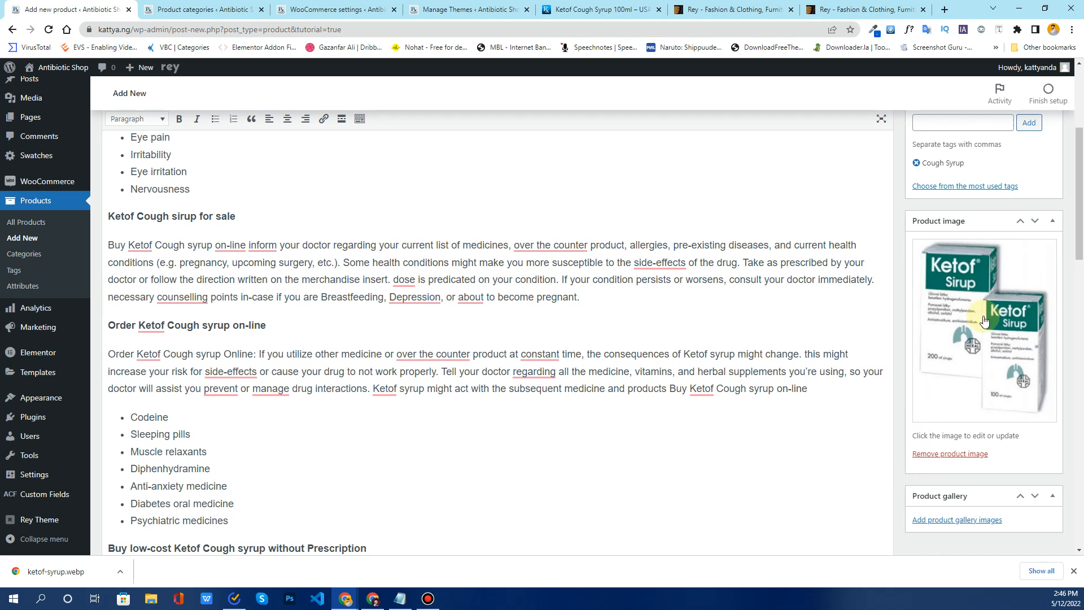
{"action": "scroll", "coordinate": [982, 387], "scroll_direction": "down", "scroll_amount": 3}
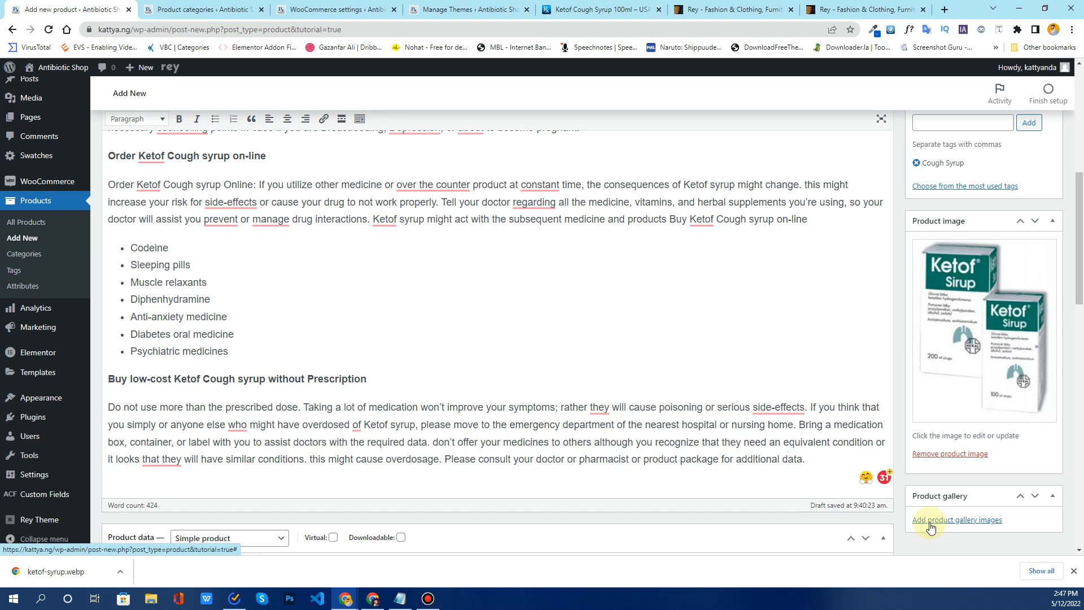
{"action": "left_click", "coordinate": [974, 520]}
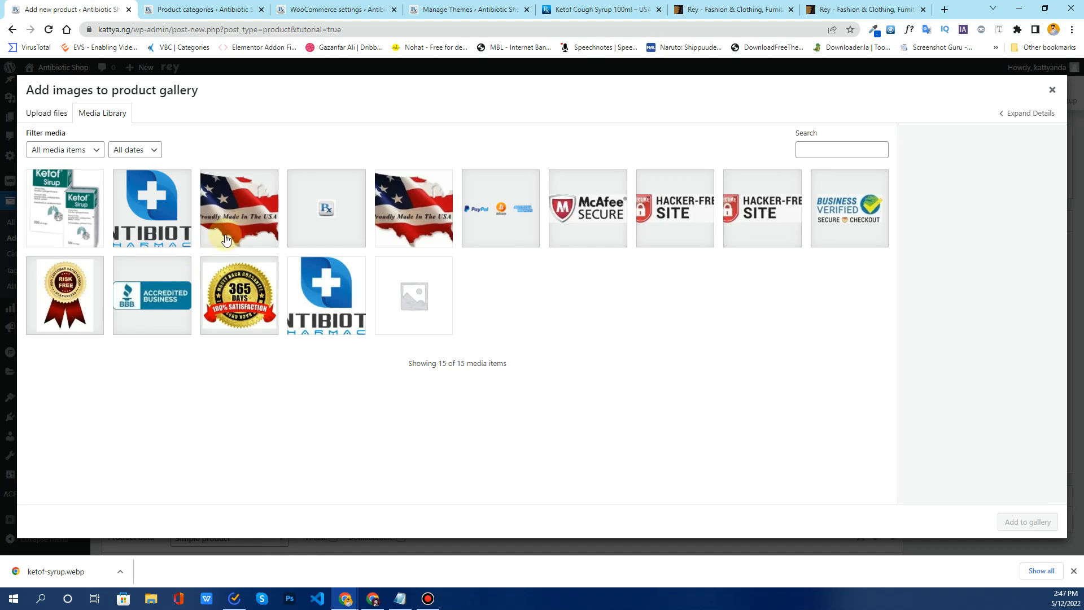
{"action": "left_click", "coordinate": [84, 213]}
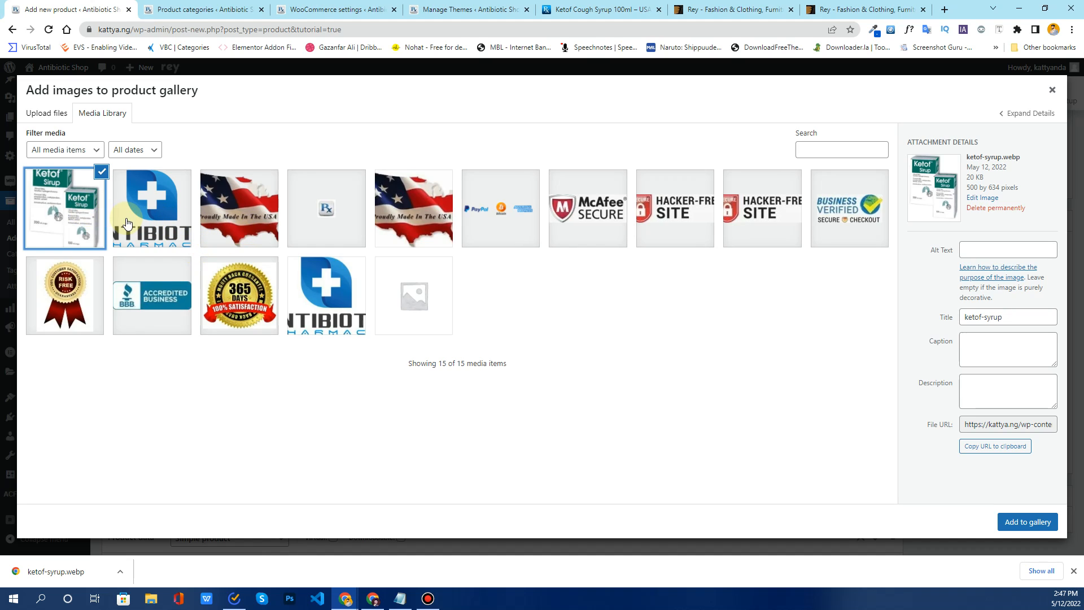
{"action": "left_click", "coordinate": [99, 176]}
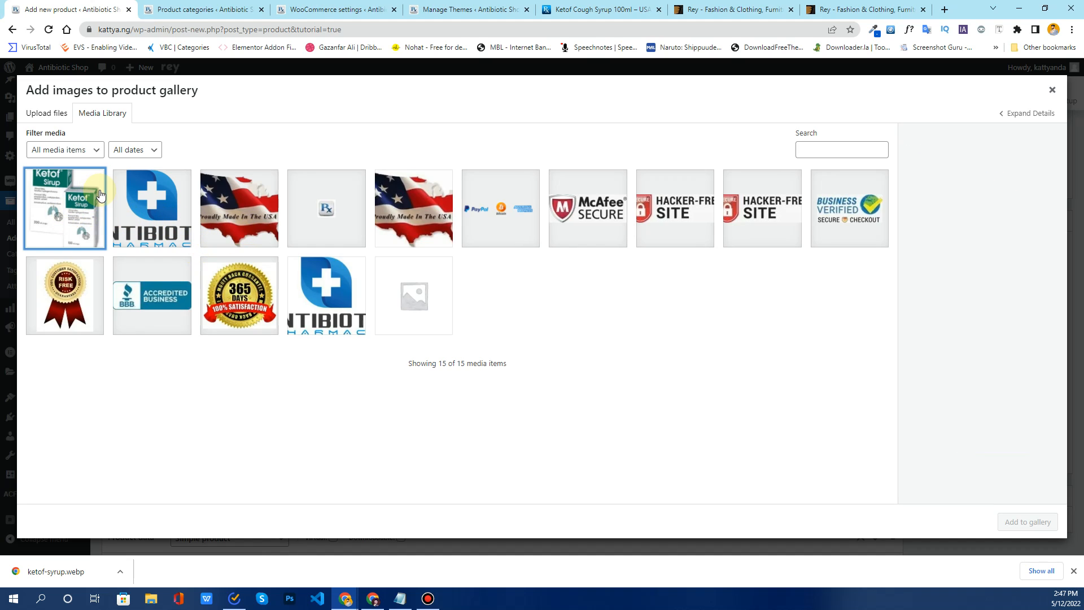
{"action": "left_click", "coordinate": [1052, 90]}
- Publish the Ketof Cough Syrup 100ml product
{"action": "scroll", "coordinate": [973, 461], "scroll_direction": "up", "scroll_amount": 7}
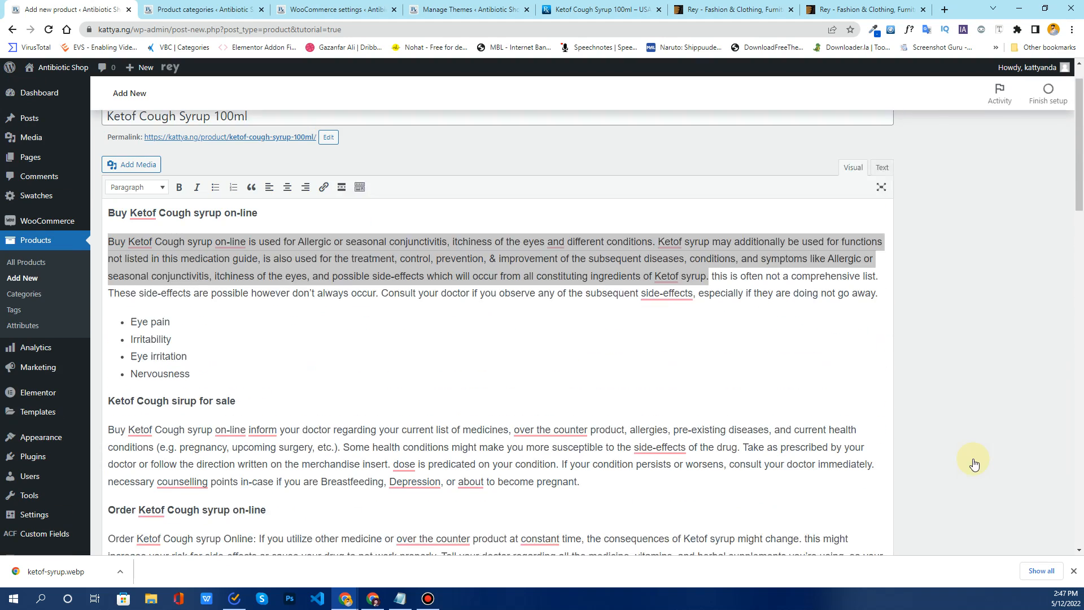
{"action": "scroll", "coordinate": [969, 456], "scroll_direction": "up", "scroll_amount": 3}
{"action": "scroll", "coordinate": [684, 412], "scroll_direction": "down", "scroll_amount": 3}
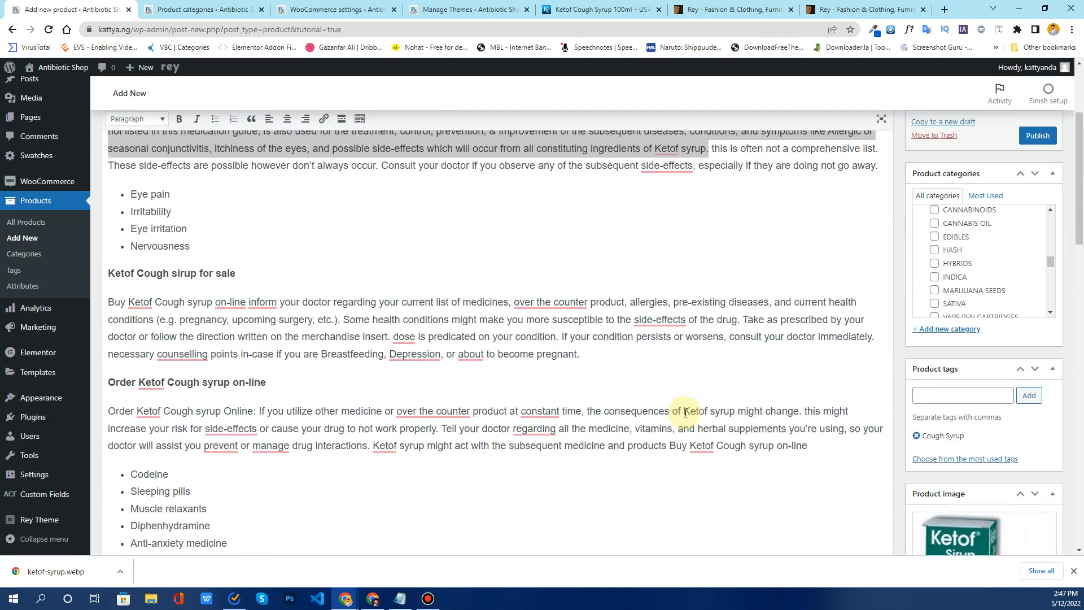
{"action": "scroll", "coordinate": [689, 394], "scroll_direction": "up", "scroll_amount": 3}
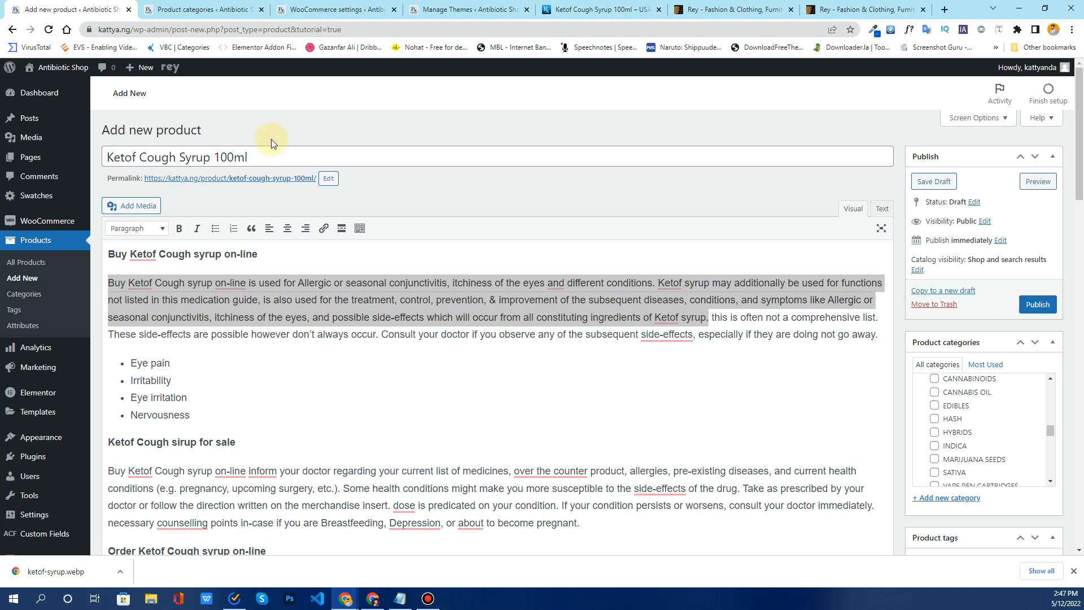
{"action": "left_click", "coordinate": [256, 156]}
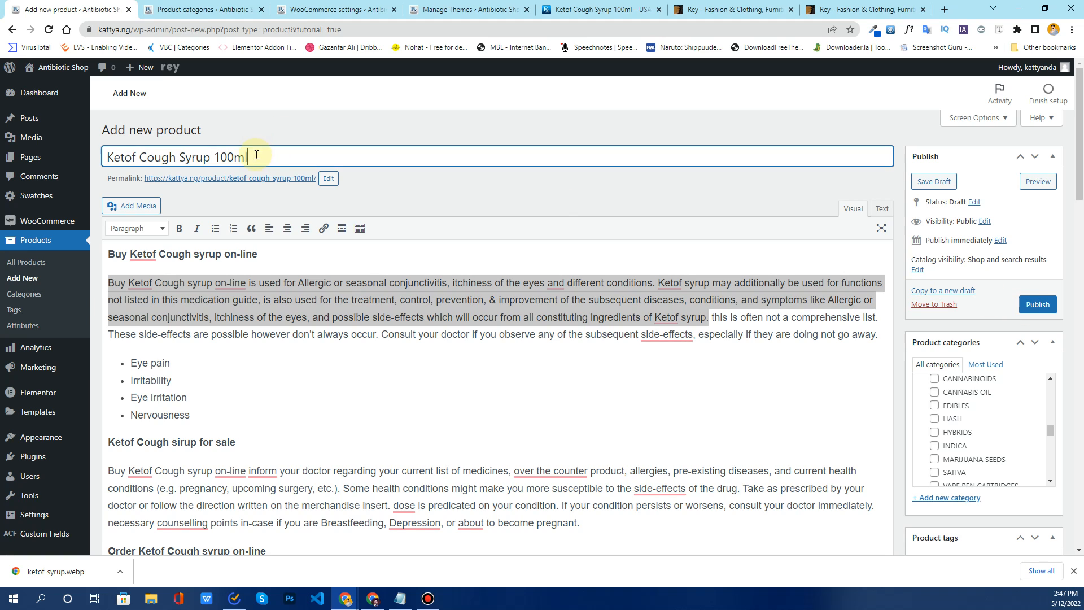
{"action": "left_click", "coordinate": [1043, 308]}
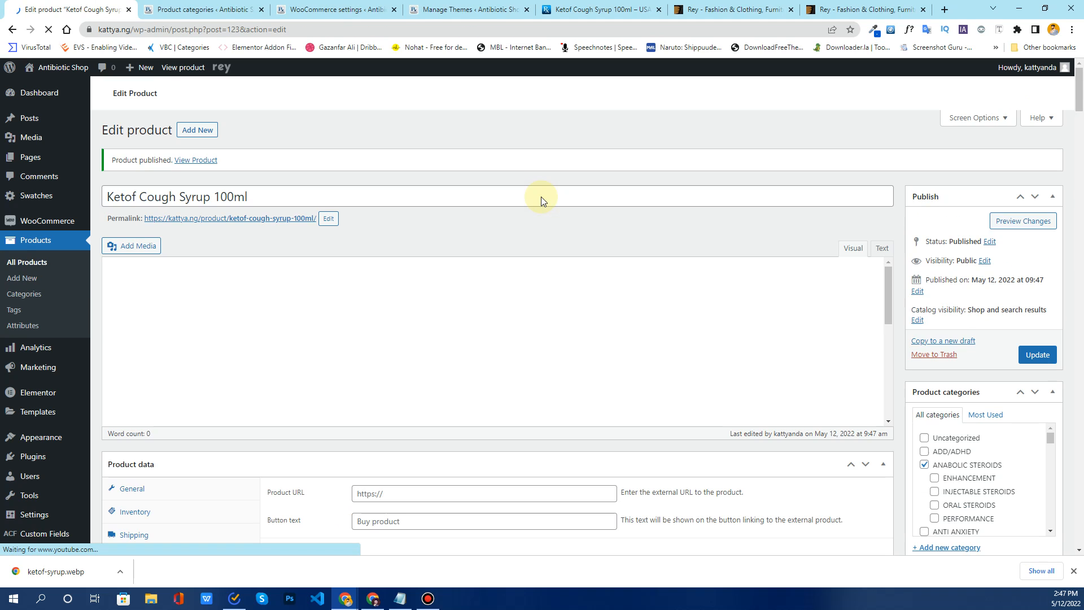
- Open the published Ketof Cough Syrup product page in a new browser tab and switch to it
{"action": "right_click", "coordinate": [196, 160]}
{"action": "left_click", "coordinate": [135, 168]}
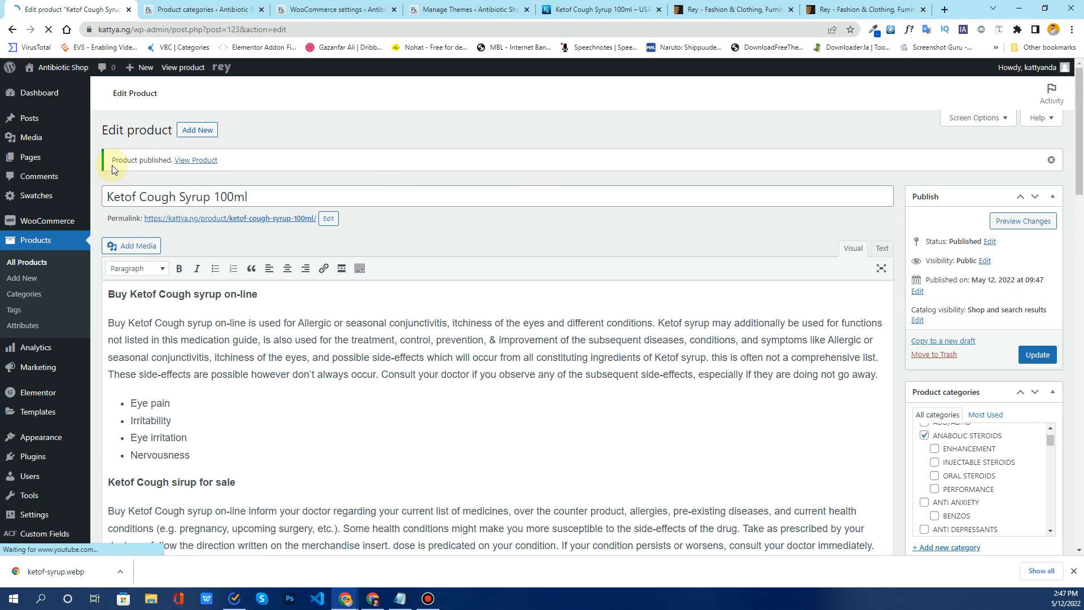
{"action": "left_click_drag", "start_coordinate": [112, 163], "coordinate": [167, 169]}
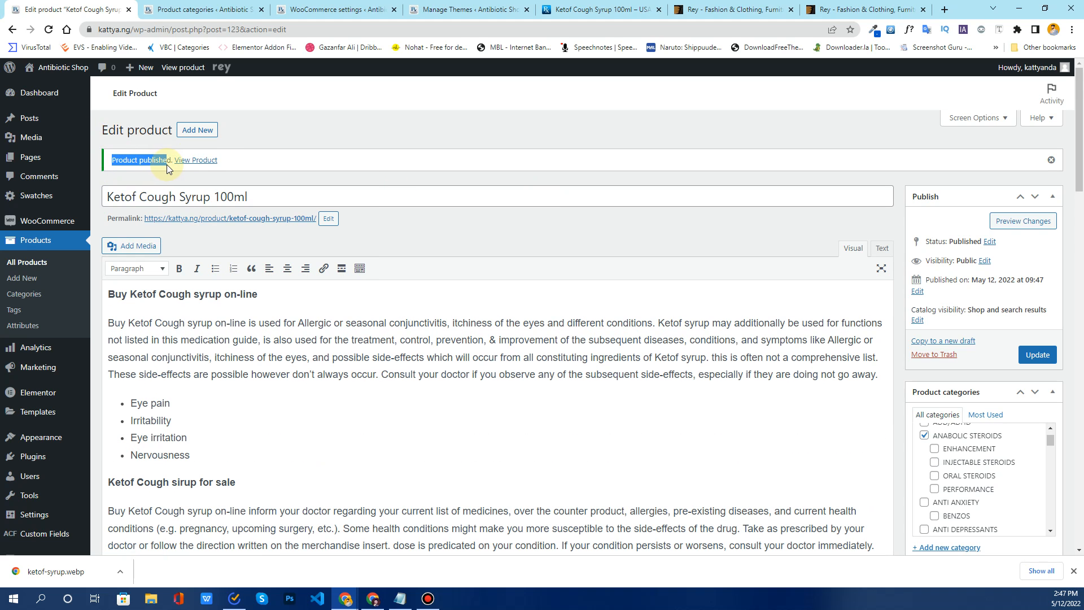
{"action": "right_click", "coordinate": [190, 161]}
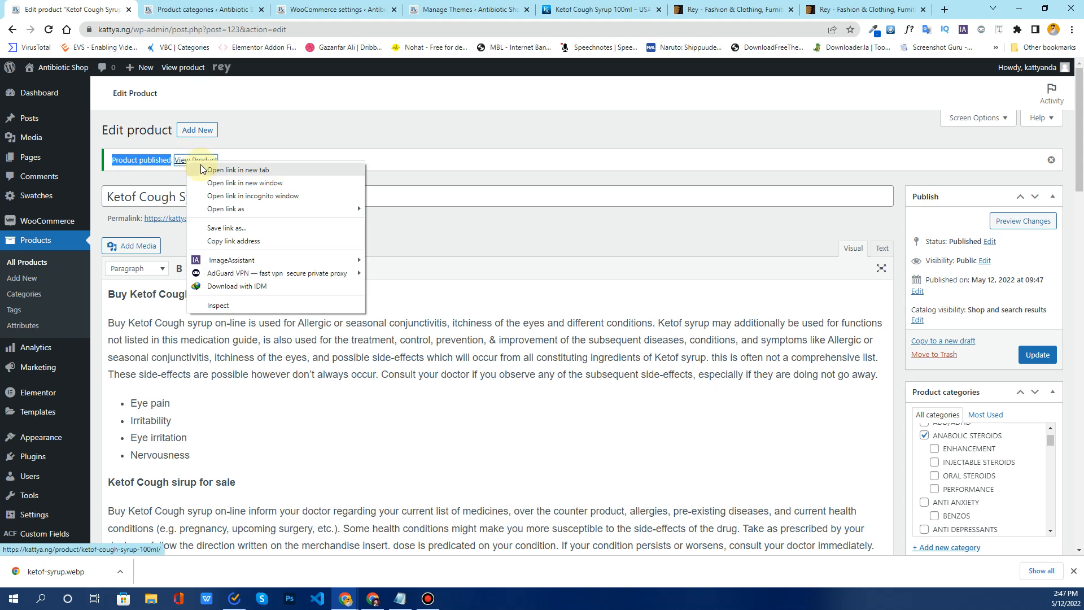
{"action": "left_click", "coordinate": [226, 168]}
{"action": "left_click", "coordinate": [284, 7]}
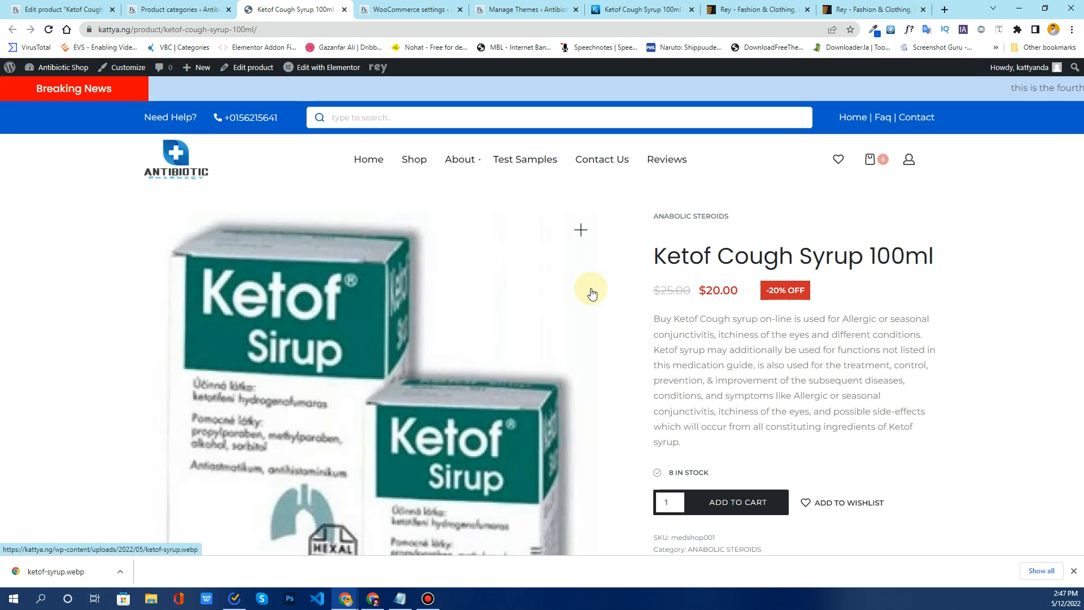
- Examine the live product page's image, title, regular and sale prices, and discount badge
{"action": "scroll", "coordinate": [592, 293], "scroll_direction": "down", "scroll_amount": 5}
{"action": "scroll", "coordinate": [593, 293], "scroll_direction": "down", "scroll_amount": 1}
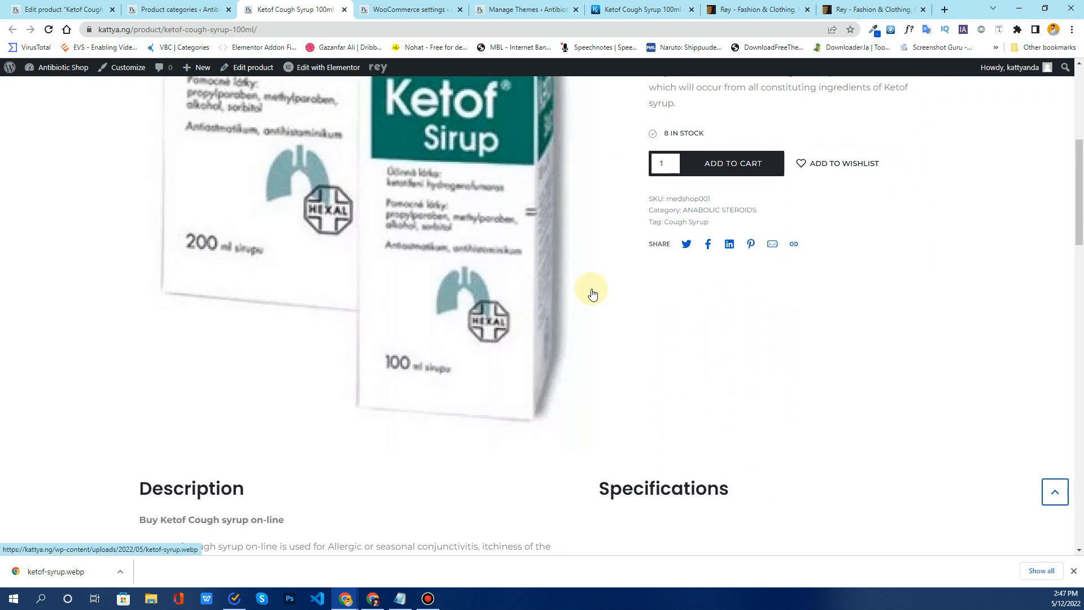
{"action": "scroll", "coordinate": [592, 293], "scroll_direction": "up", "scroll_amount": 4}
{"action": "scroll", "coordinate": [593, 293], "scroll_direction": "down", "scroll_amount": 1}
{"action": "scroll", "coordinate": [330, 259], "scroll_direction": "up", "scroll_amount": 3}
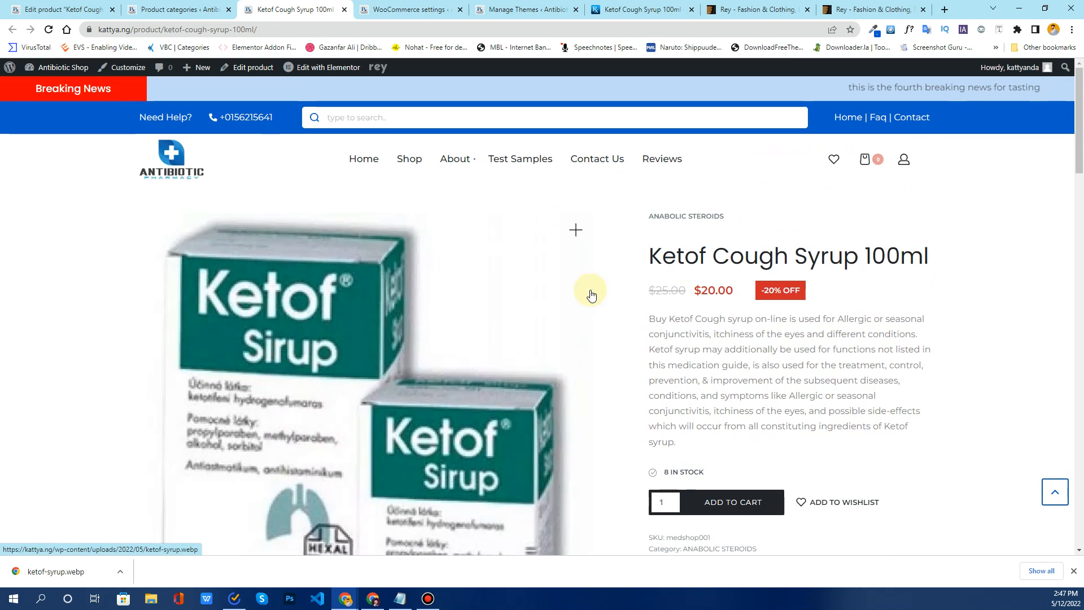
{"action": "left_click_drag", "start_coordinate": [924, 257], "coordinate": [662, 290]}
{"action": "left_click_drag", "start_coordinate": [734, 291], "coordinate": [702, 290]}
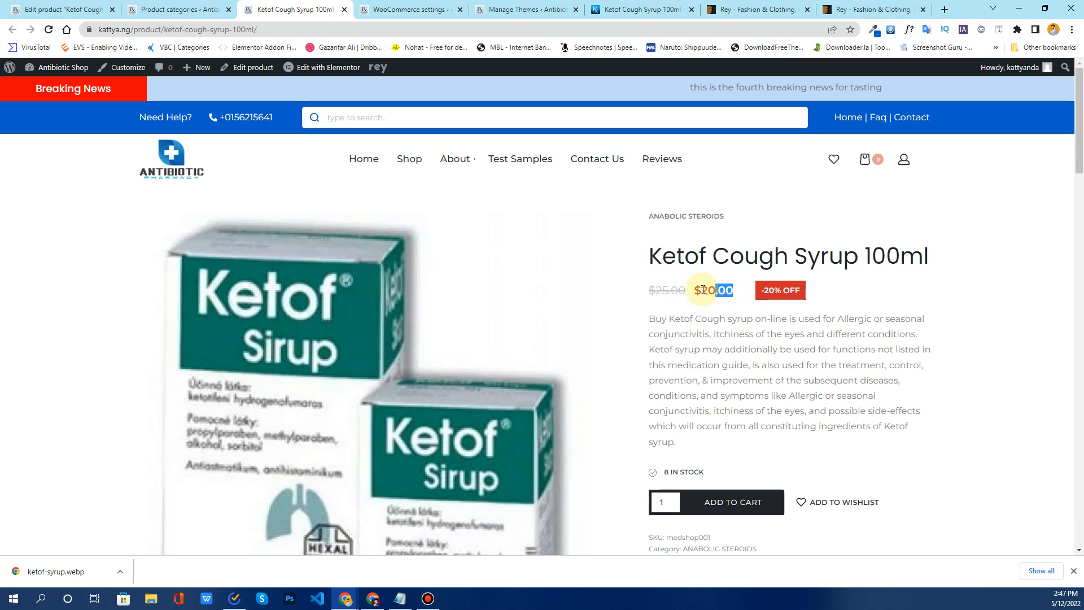
{"action": "left_click_drag", "start_coordinate": [802, 291], "coordinate": [702, 291]}
- Review the product's short description, stock, category and tag details, and full description down to the reviews section
{"action": "scroll", "coordinate": [706, 294], "scroll_direction": "down", "scroll_amount": 1}
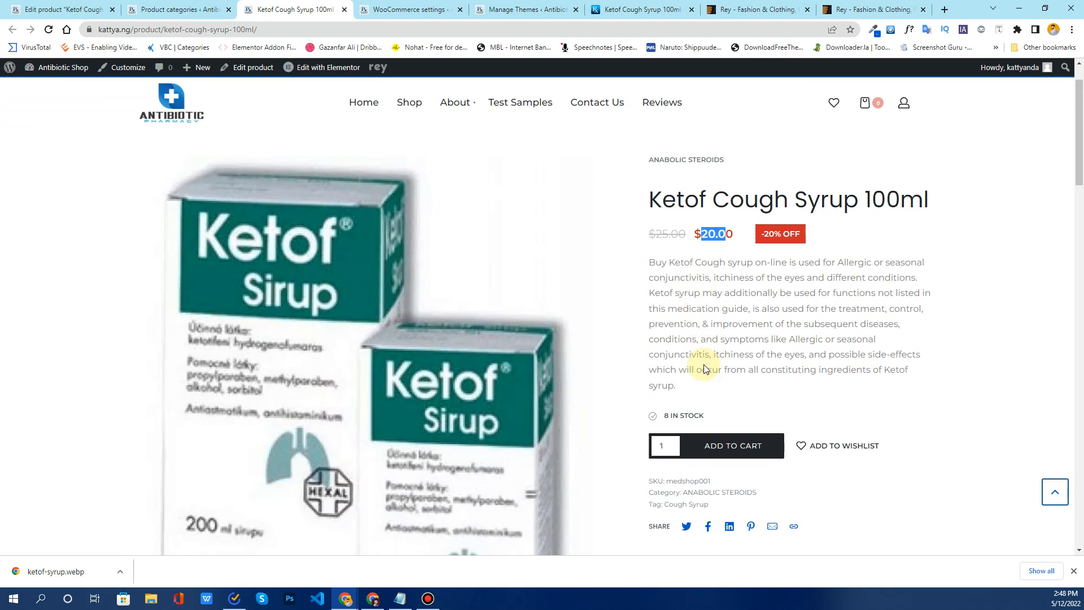
{"action": "left_click_drag", "start_coordinate": [679, 386], "coordinate": [648, 275]}
{"action": "scroll", "coordinate": [678, 299], "scroll_direction": "down", "scroll_amount": 2}
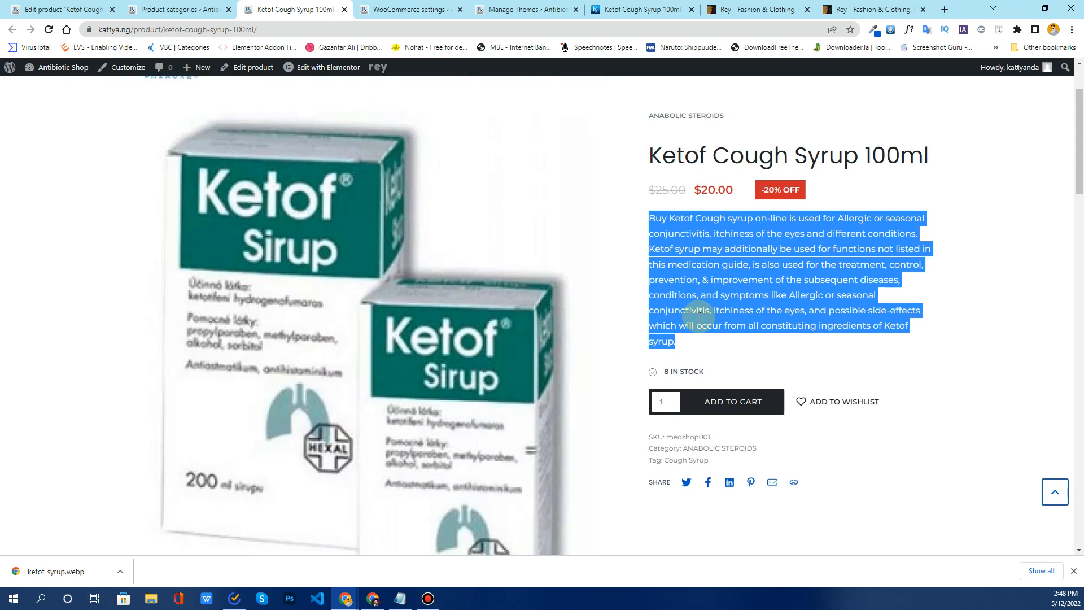
{"action": "scroll", "coordinate": [722, 344], "scroll_direction": "down", "scroll_amount": 6}
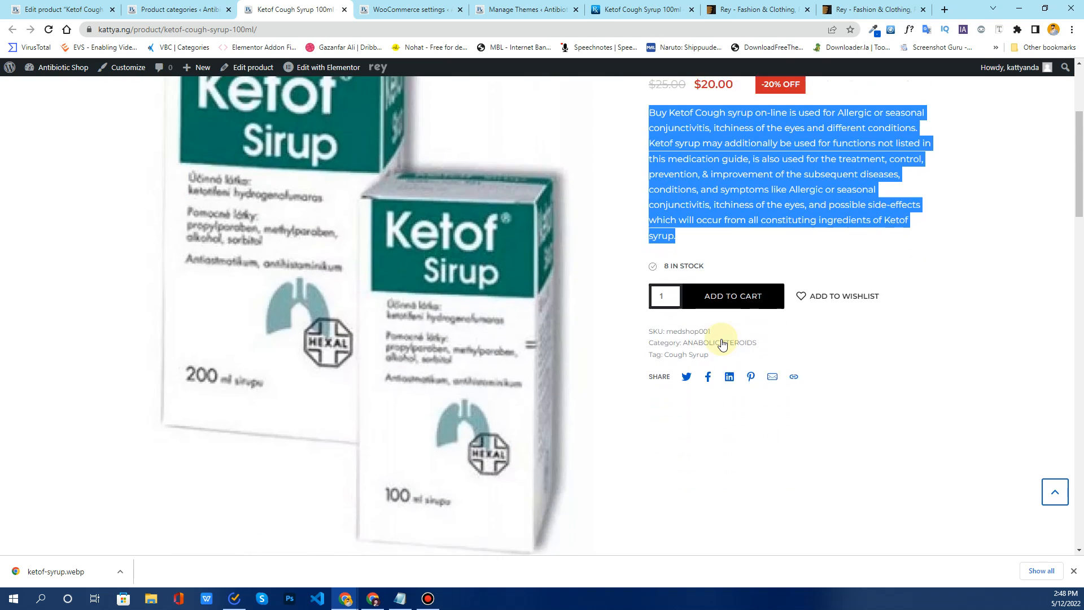
{"action": "scroll", "coordinate": [723, 343], "scroll_direction": "down", "scroll_amount": 4}
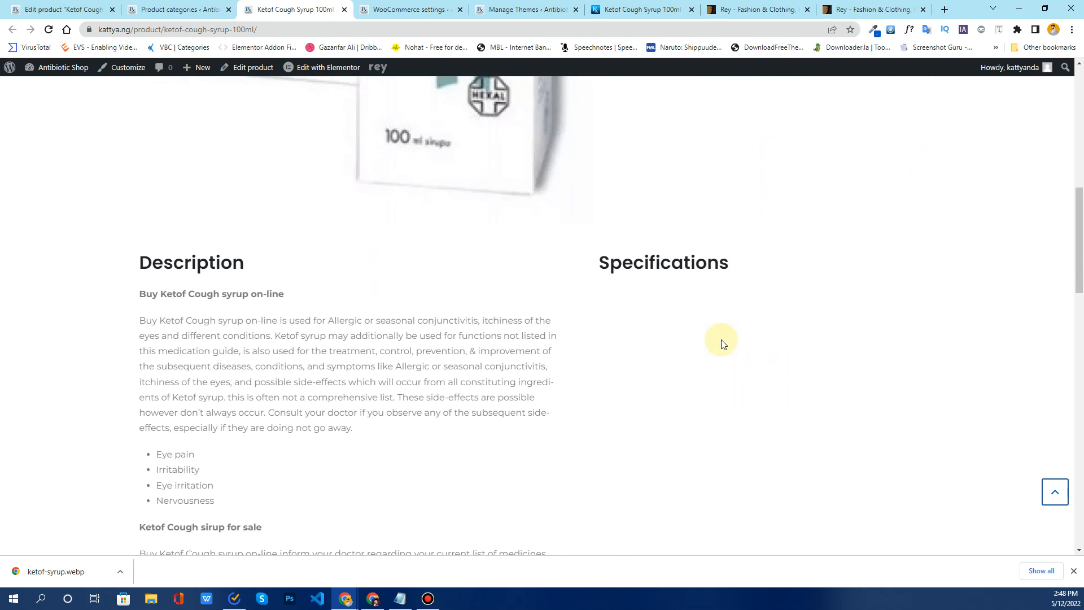
{"action": "left_click_drag", "start_coordinate": [188, 196], "coordinate": [173, 182]}
{"action": "left_click_drag", "start_coordinate": [267, 255], "coordinate": [431, 416]}
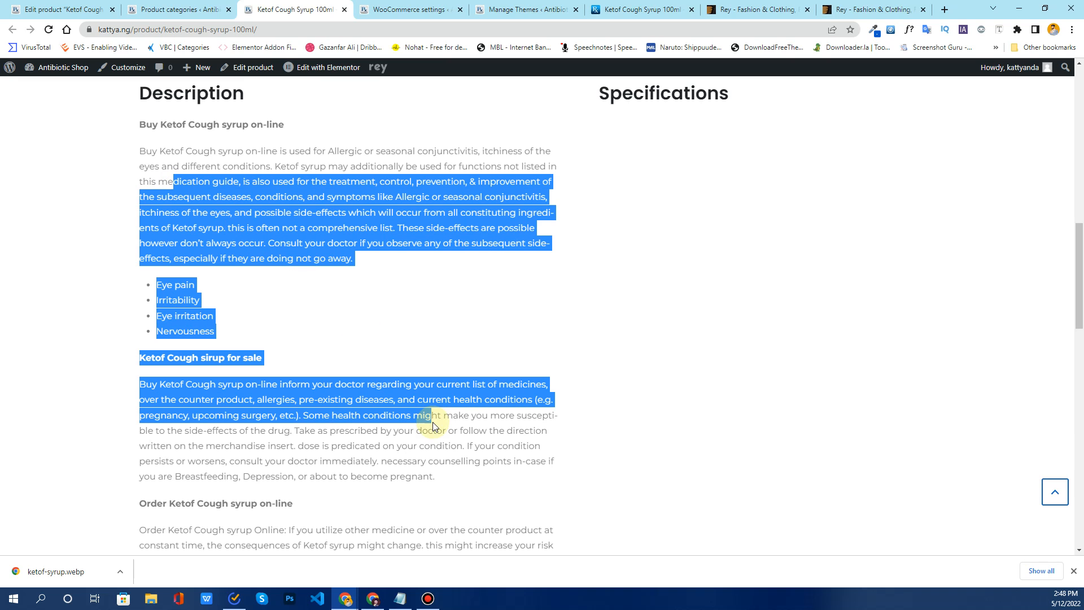
{"action": "scroll", "coordinate": [339, 283], "scroll_direction": "down", "scroll_amount": 4}
{"action": "scroll", "coordinate": [339, 283], "scroll_direction": "down", "scroll_amount": 10}
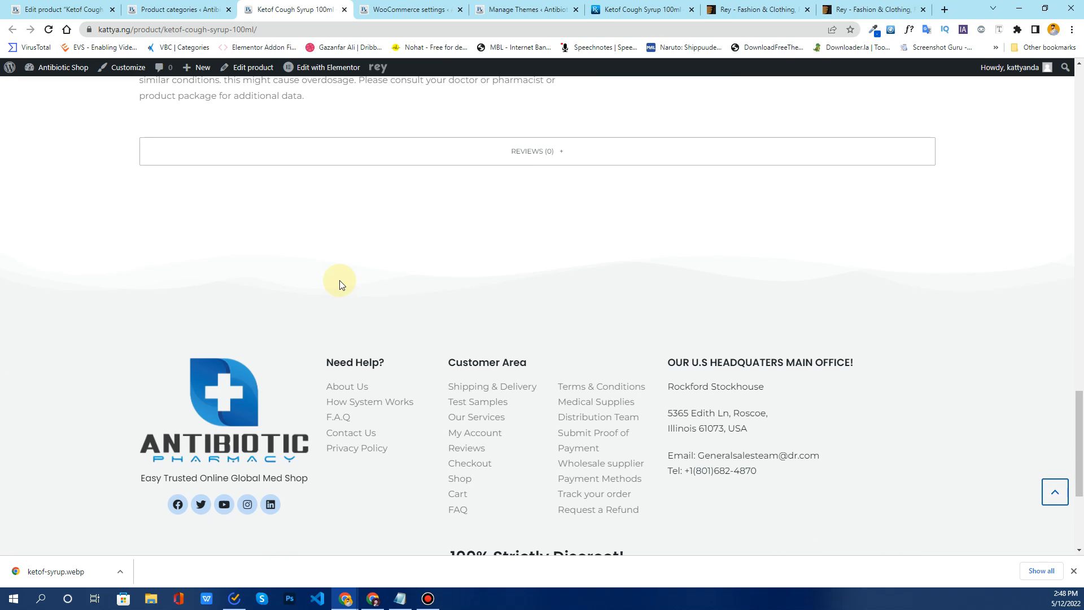
- Expand the product's Reviews section, open the add-review form and inspect its rating and review fields
{"action": "left_click", "coordinate": [527, 162]}
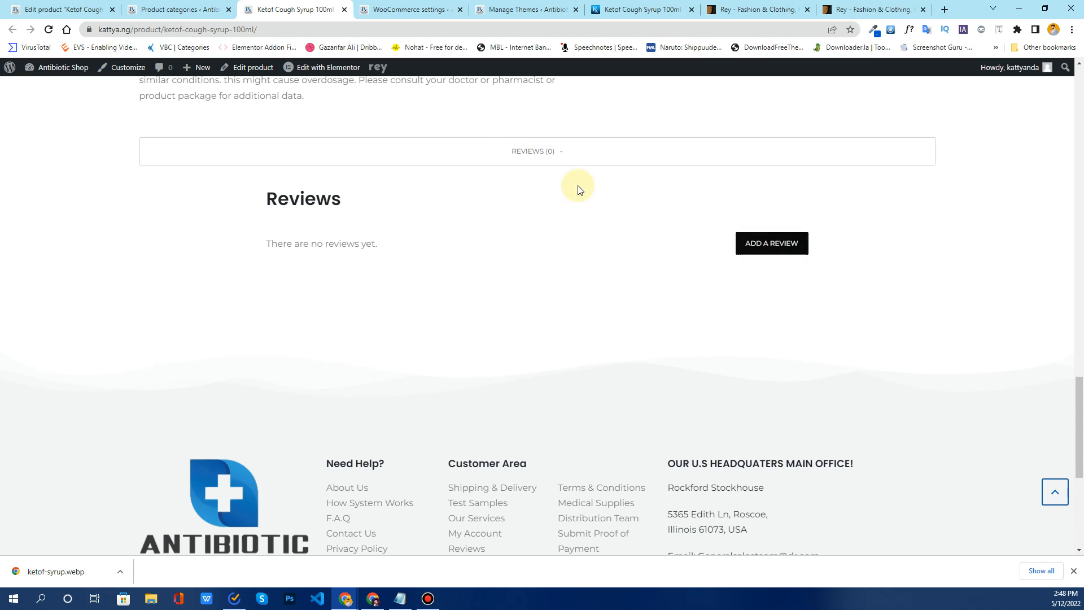
{"action": "left_click", "coordinate": [778, 248]}
{"action": "scroll", "coordinate": [394, 213], "scroll_direction": "up", "scroll_amount": 2}
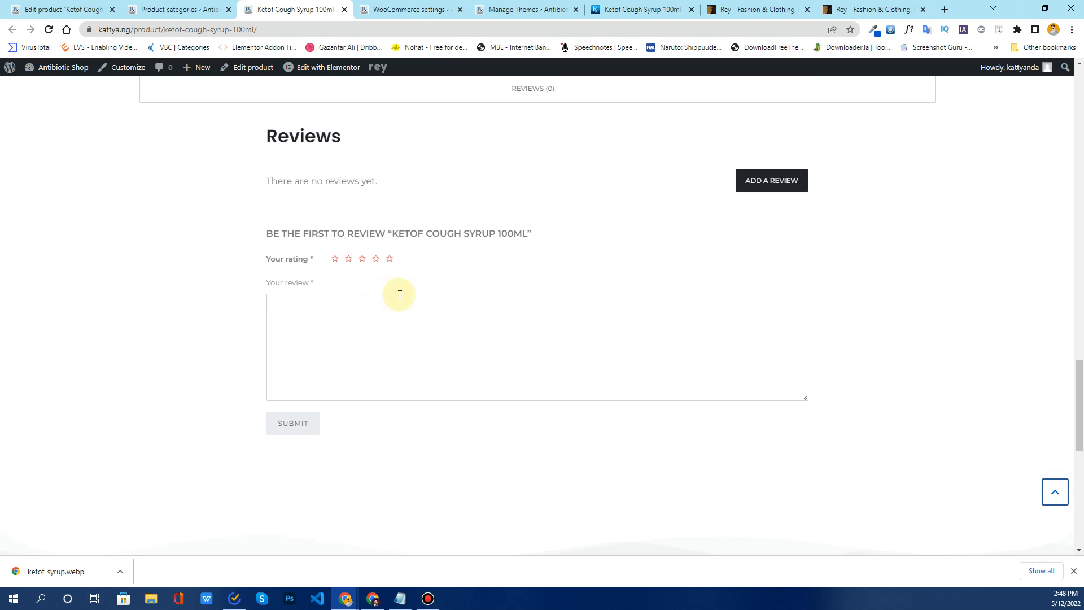
{"action": "scroll", "coordinate": [685, 331], "scroll_direction": "up", "scroll_amount": 4}
{"action": "scroll", "coordinate": [442, 303], "scroll_direction": "down", "scroll_amount": 10}
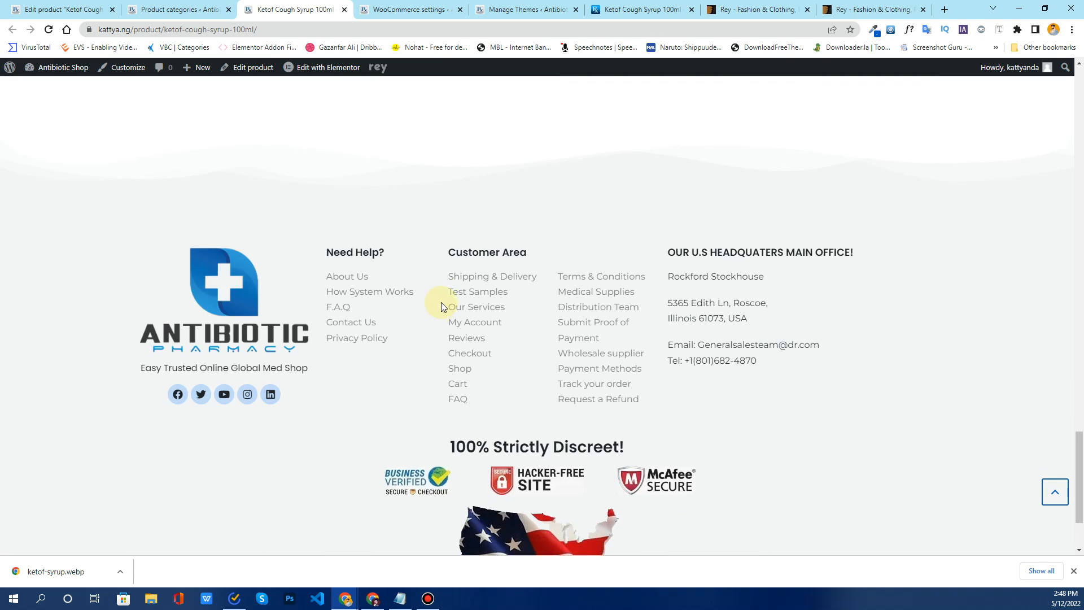
- Look over the product page layout again, from the title and price area to the Description and Specifications sections
{"action": "scroll", "coordinate": [442, 306], "scroll_direction": "up", "scroll_amount": 20}
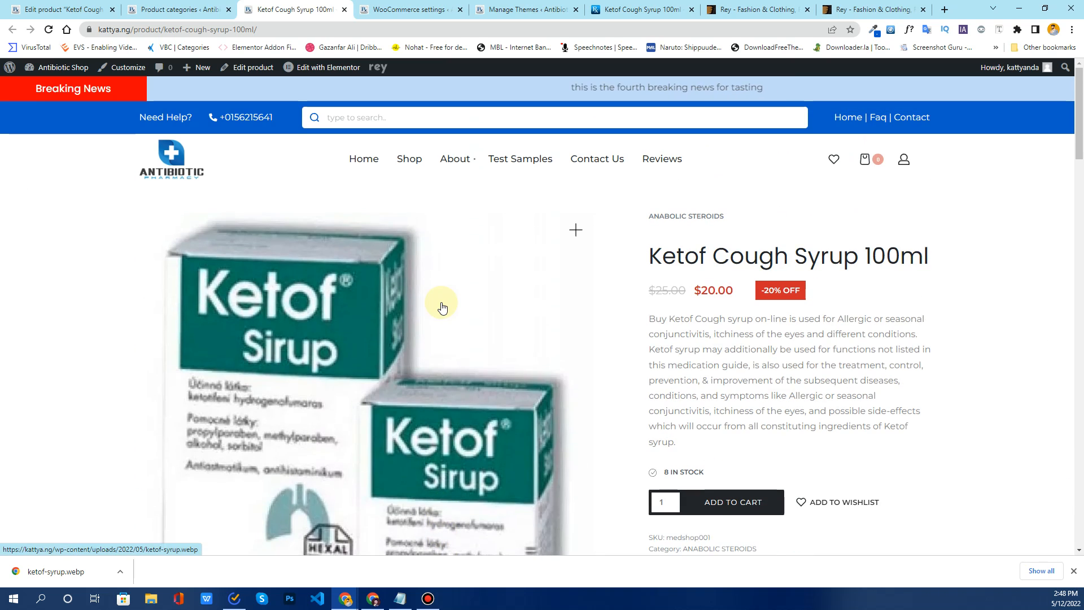
{"action": "scroll", "coordinate": [442, 307], "scroll_direction": "down", "scroll_amount": 5}
{"action": "scroll", "coordinate": [442, 306], "scroll_direction": "up", "scroll_amount": 5}
{"action": "scroll", "coordinate": [443, 310], "scroll_direction": "down", "scroll_amount": 1}
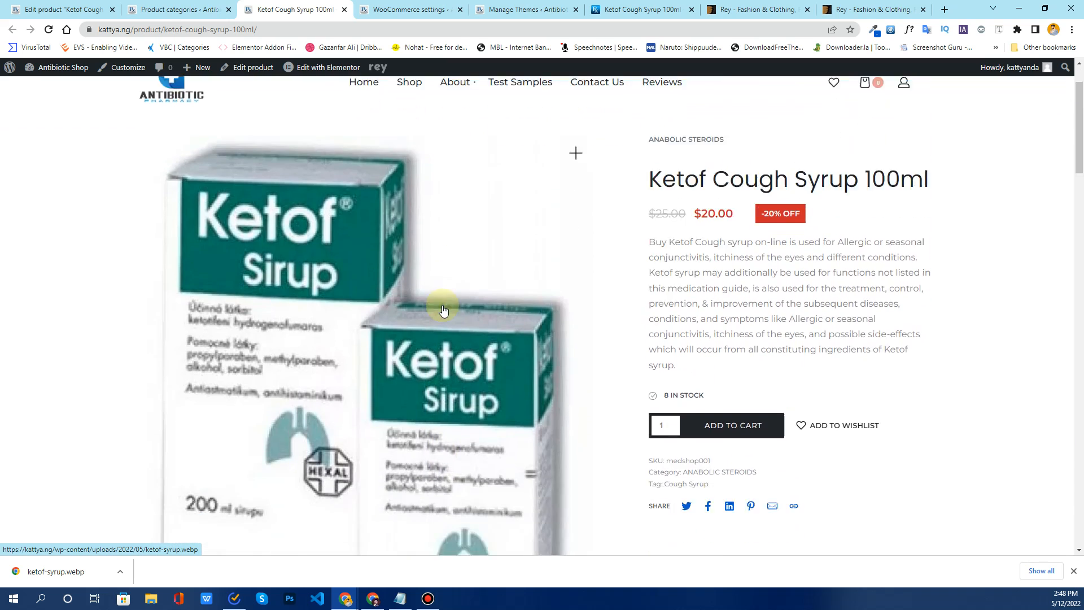
{"action": "scroll", "coordinate": [443, 310], "scroll_direction": "down", "scroll_amount": 4}
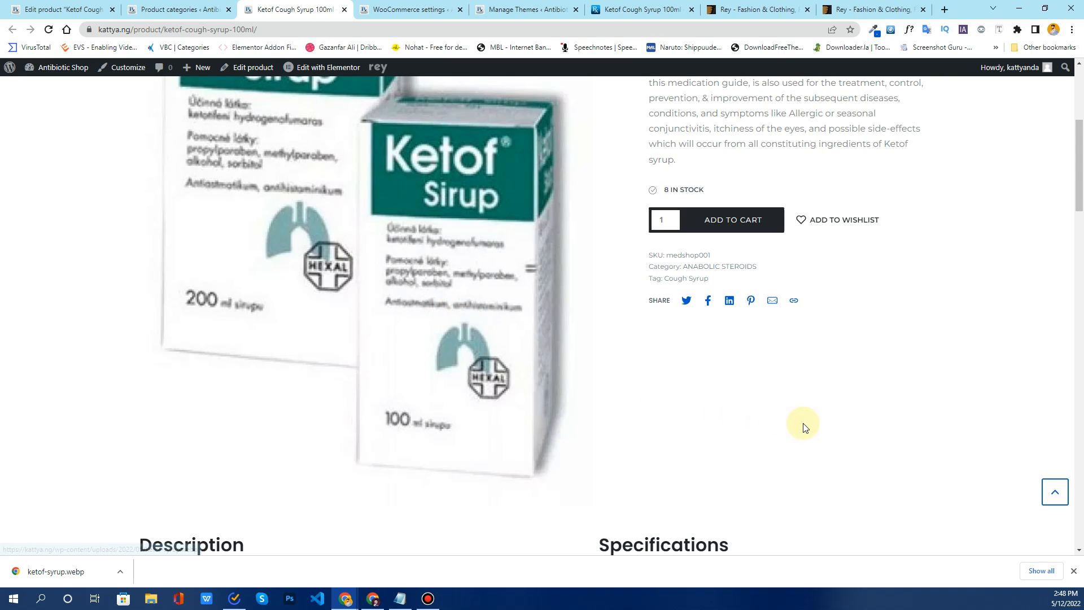
{"action": "scroll", "coordinate": [834, 428], "scroll_direction": "up", "scroll_amount": 5}
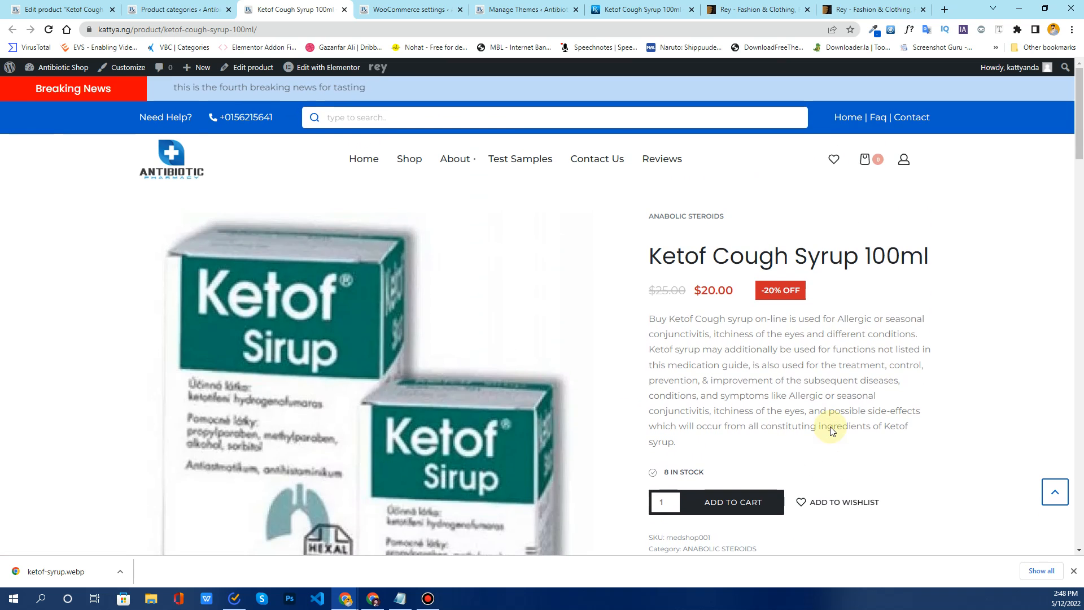
{"action": "scroll", "coordinate": [830, 431], "scroll_direction": "down", "scroll_amount": 4}
{"action": "scroll", "coordinate": [830, 432], "scroll_direction": "down", "scroll_amount": 3}
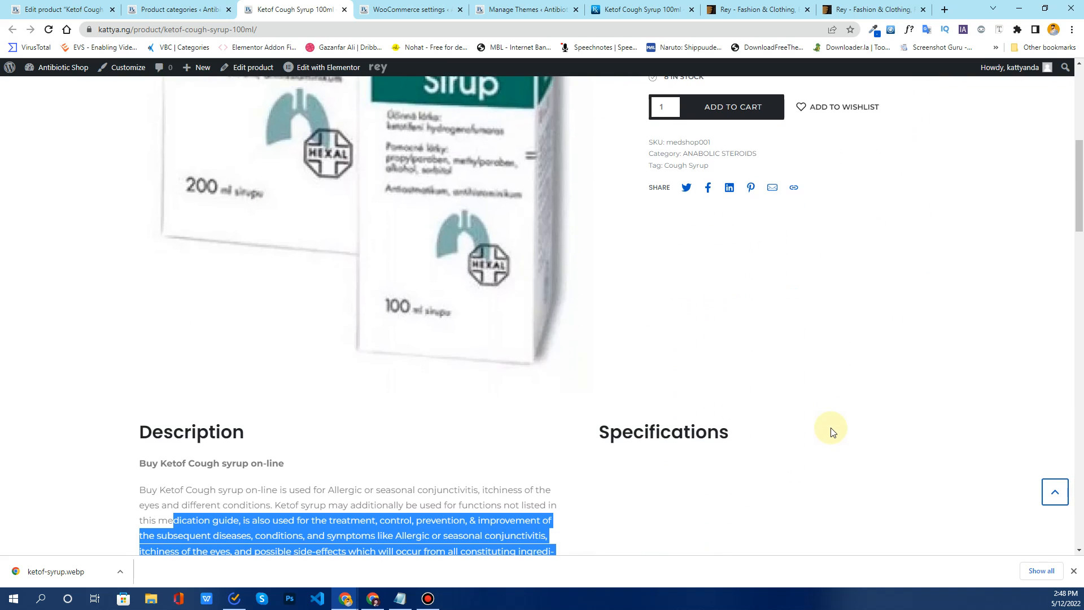